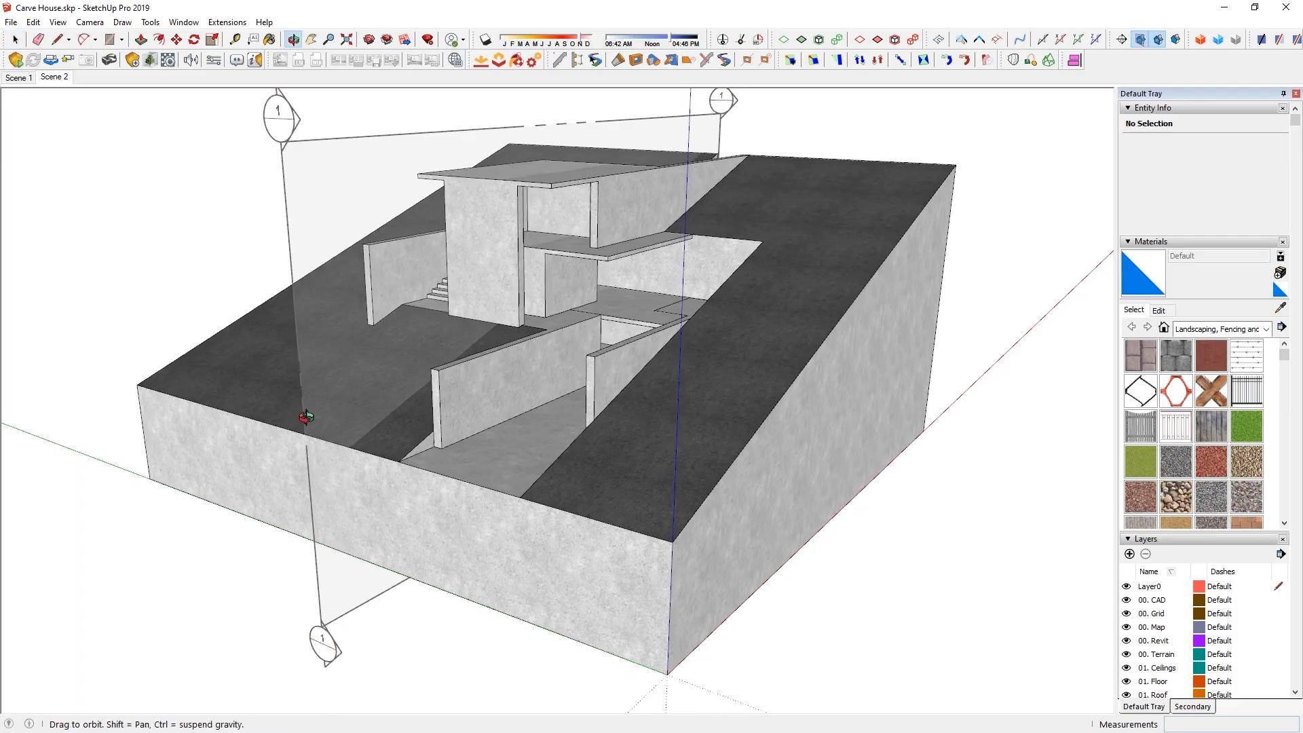
Step: Turn off the display of section planes around the house model
mouse_move(302, 413)
mouse_down()
mouse_move(762, 360)
mouse_move(826, 416)
mouse_move(312, 401)
mouse_move(343, 361)
mouse_move(430, 413)
mouse_move(473, 465)
mouse_up()
middle_drag(473, 464, 515, 445)
scroll(671, 439, down, 2)
middle_drag(672, 440, 762, 426)
drag(762, 426, 793, 454)
key(space)
click(776, 367)
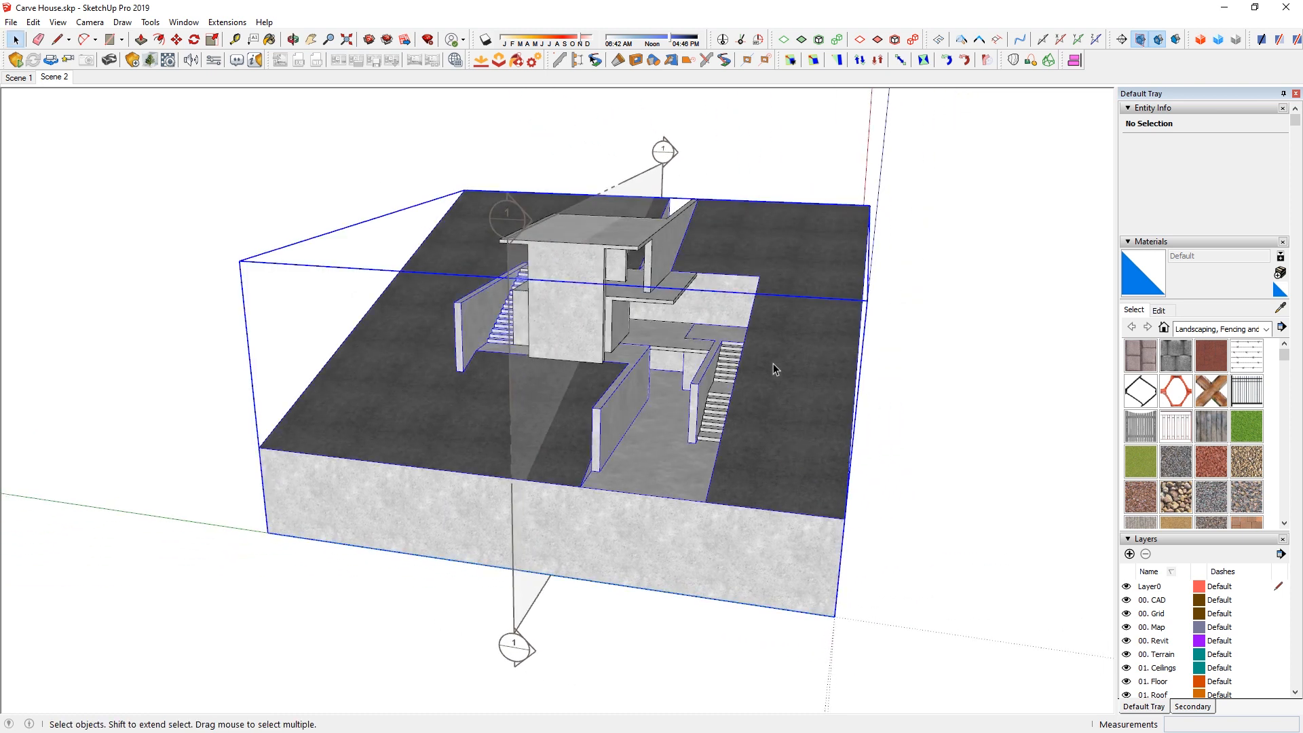
click(630, 246)
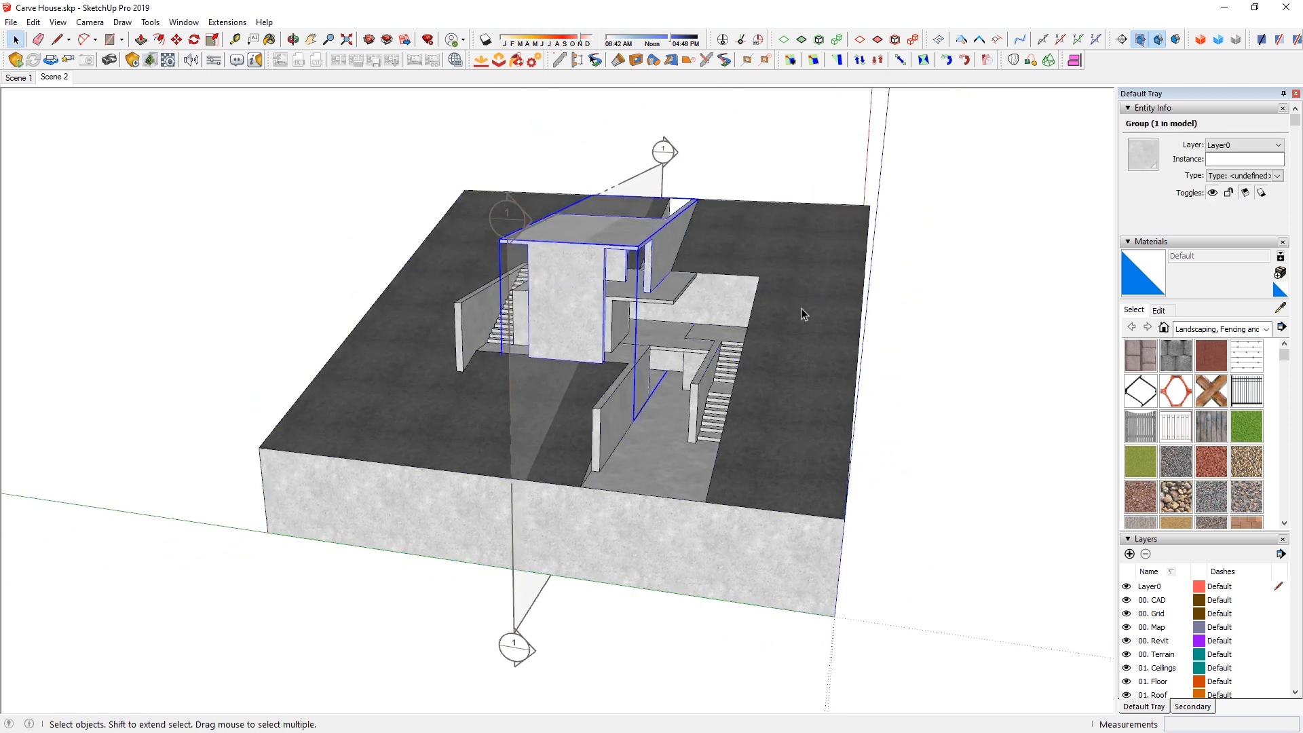
click(1139, 40)
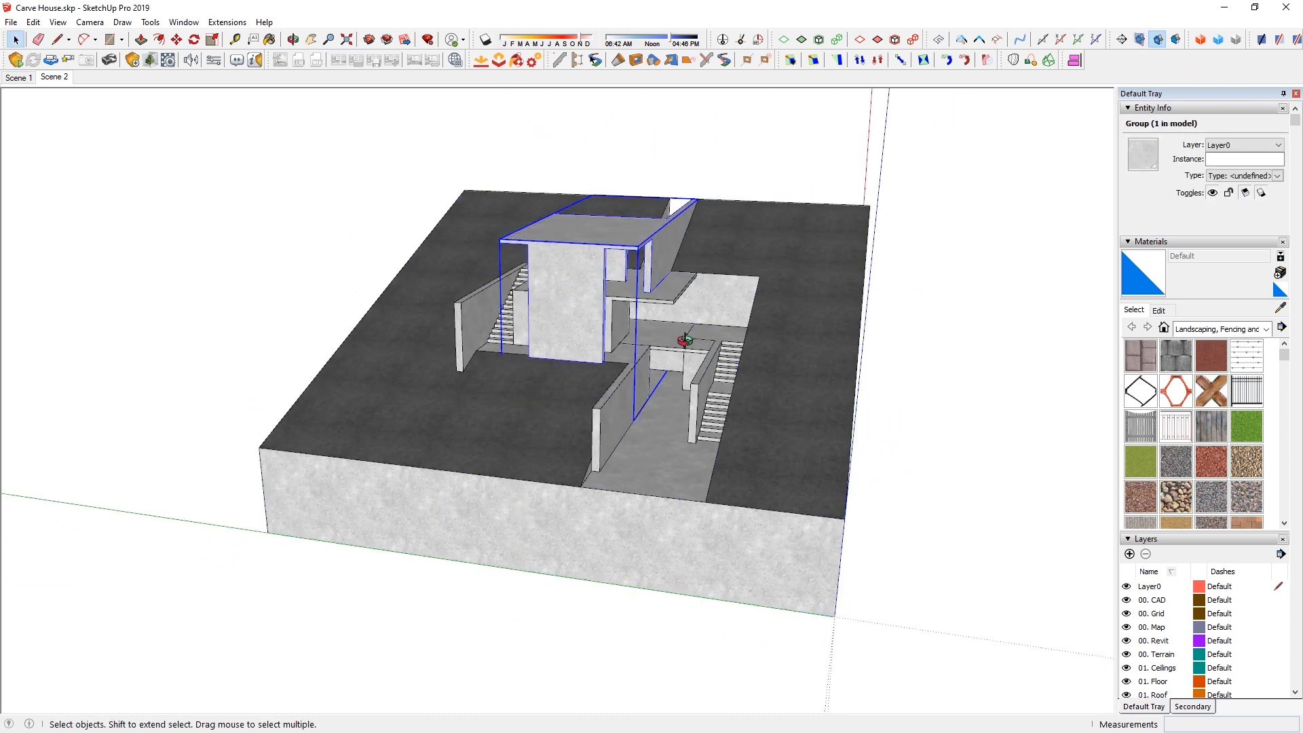
Step: Select the terrain and all house parts and combine them into a single group
middle_drag(713, 344, 694, 341)
key(m)
click(594, 238)
key(space)
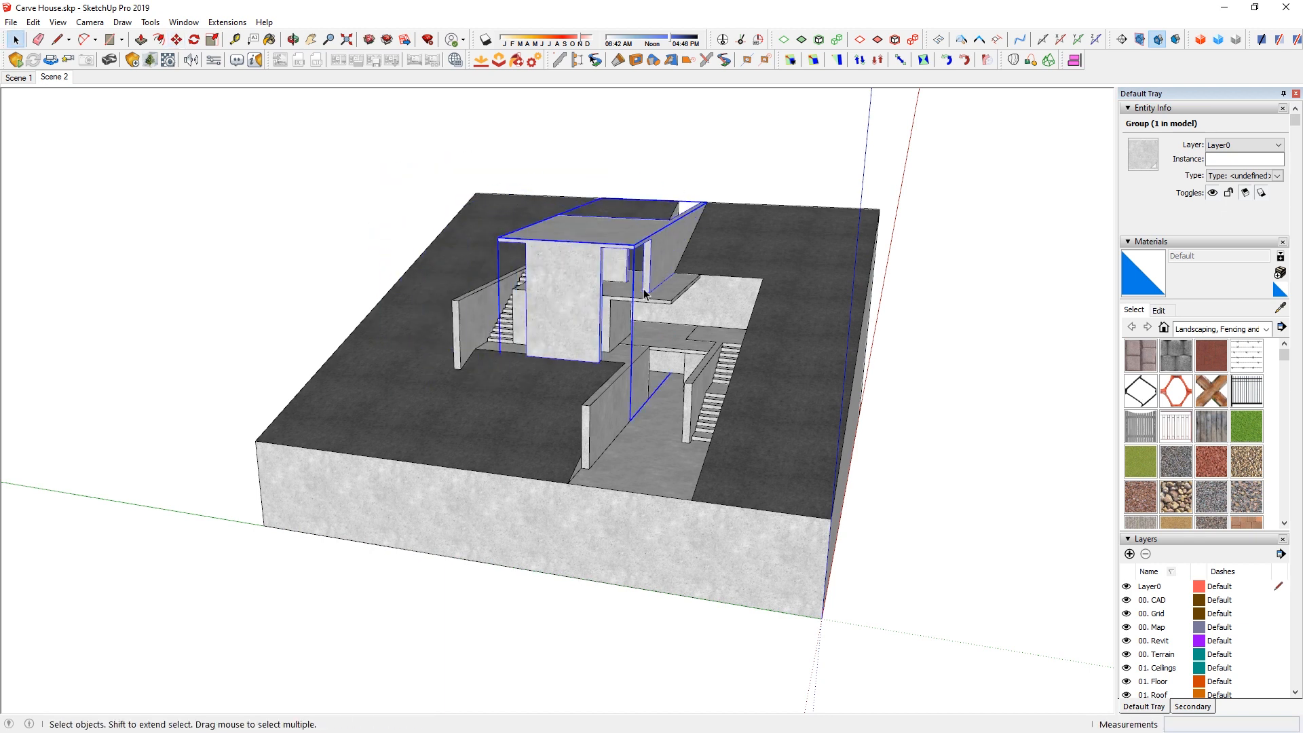
key(m)
click(665, 304)
key(space)
drag(218, 142, 942, 684)
key(ctrl+g)
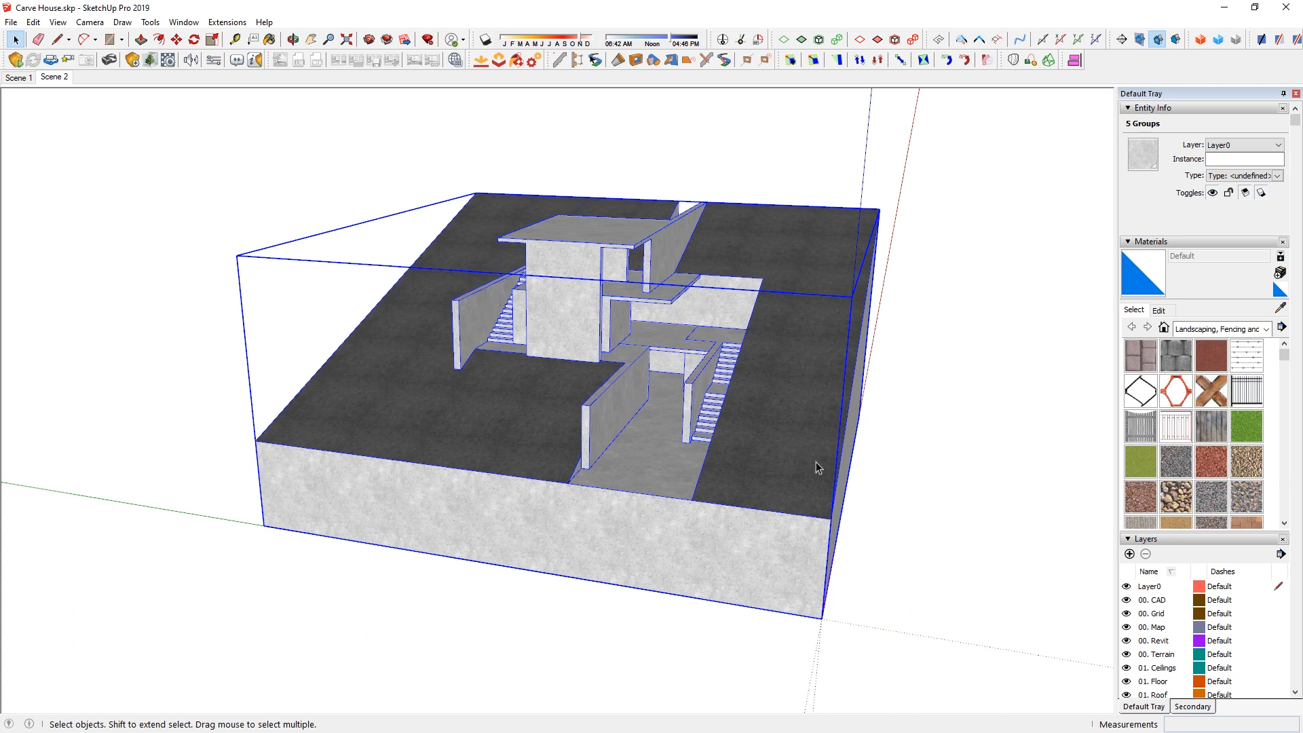
Step: Try slicing the grouped house model in Detach mode with a picked plane, and undo the attempt
middle_drag(648, 394, 662, 368)
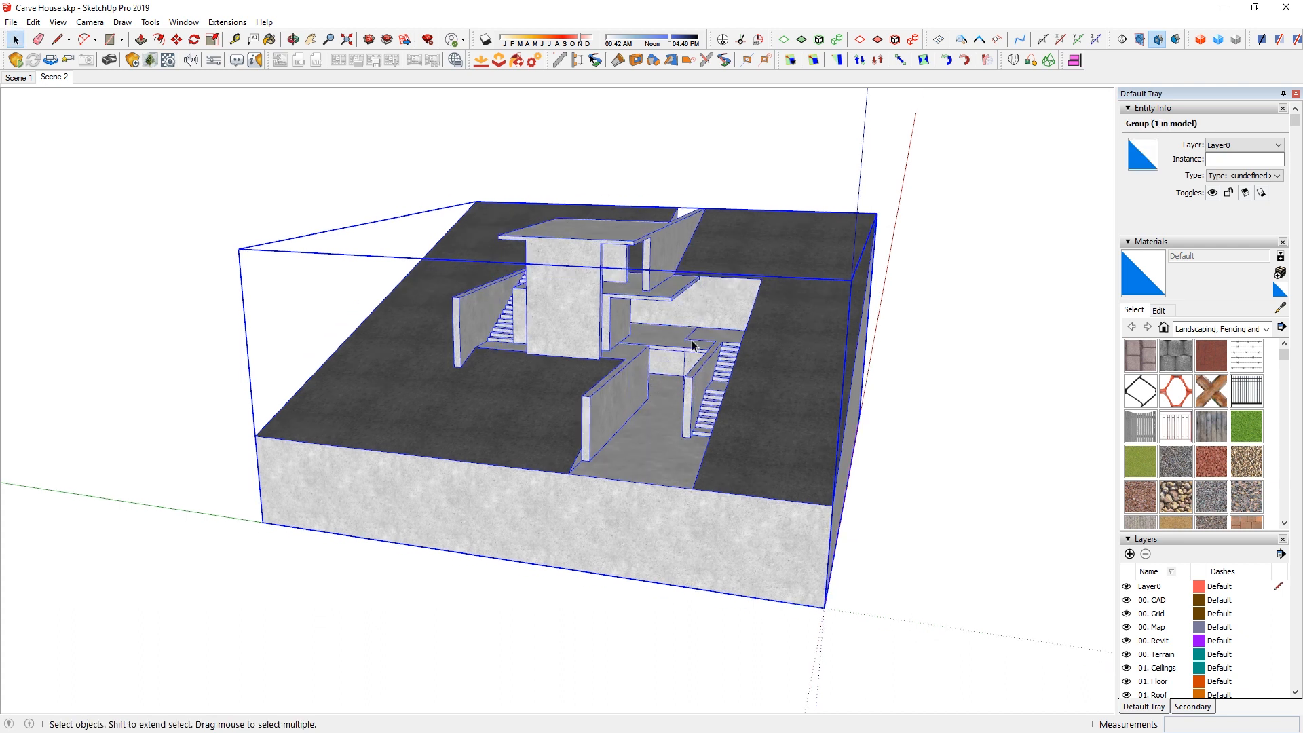
key(m)
click(692, 346)
key(space)
click(1291, 43)
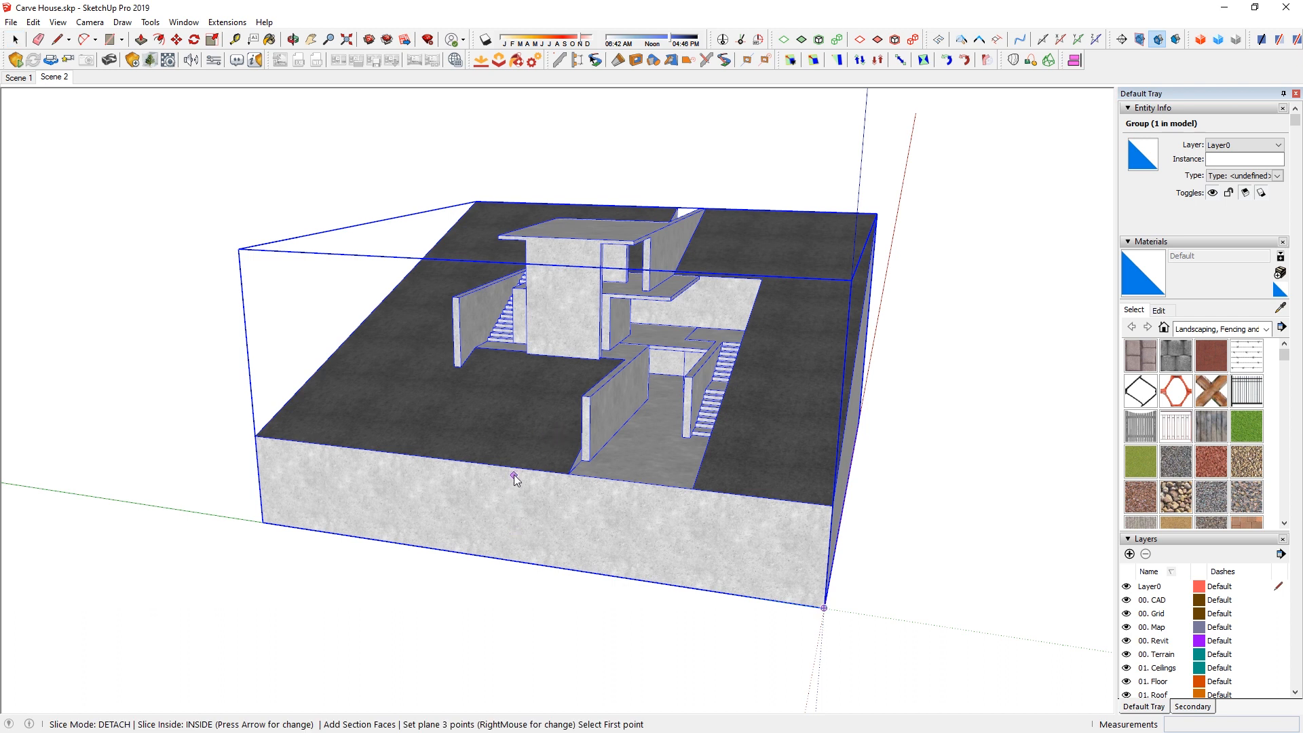
click(517, 467)
click(476, 610)
key(q)
click(666, 205)
click(614, 205)
click(622, 196)
middle_drag(622, 353, 700, 533)
key(ctrl+z)
key(ctrl+z)
Step: Save the house model to the Desktop, overwriting the existing Carve House.skp
middle_drag(708, 440, 611, 306)
key(space)
click(778, 160)
middle_drag(741, 431, 676, 353)
click(12, 22)
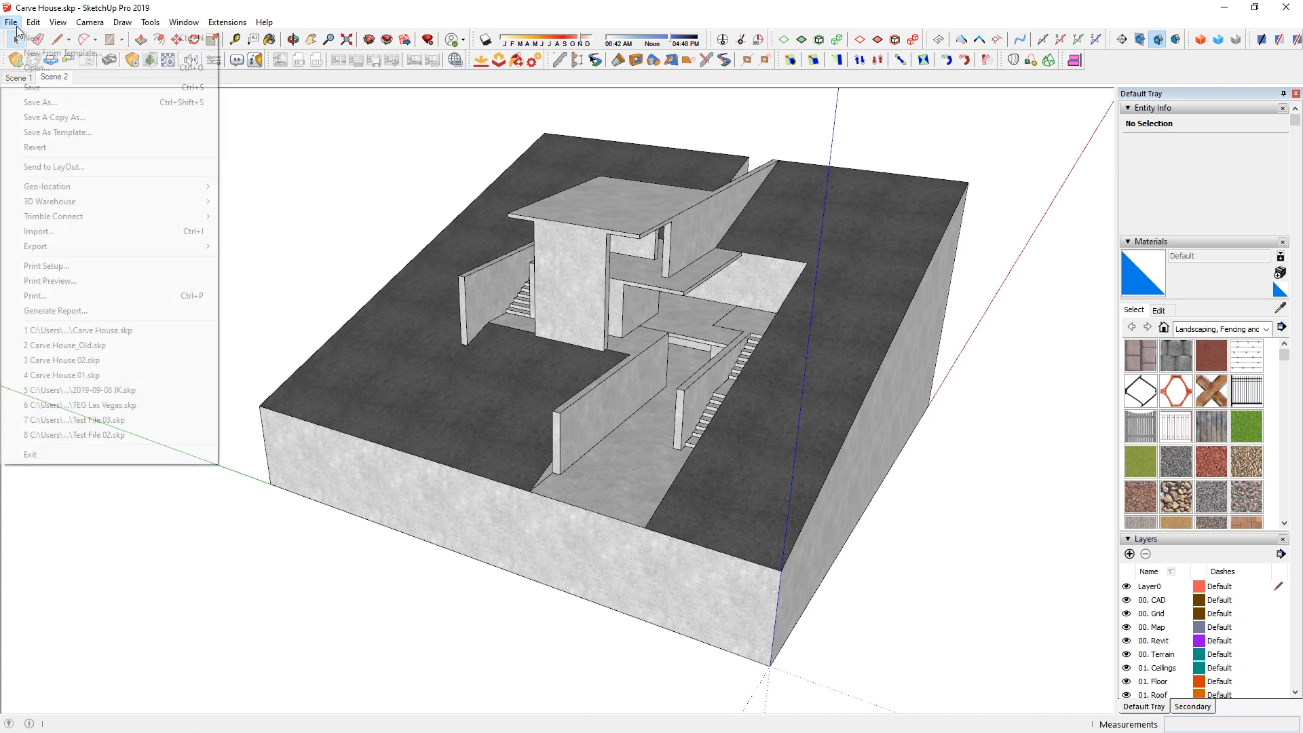
click(40, 102)
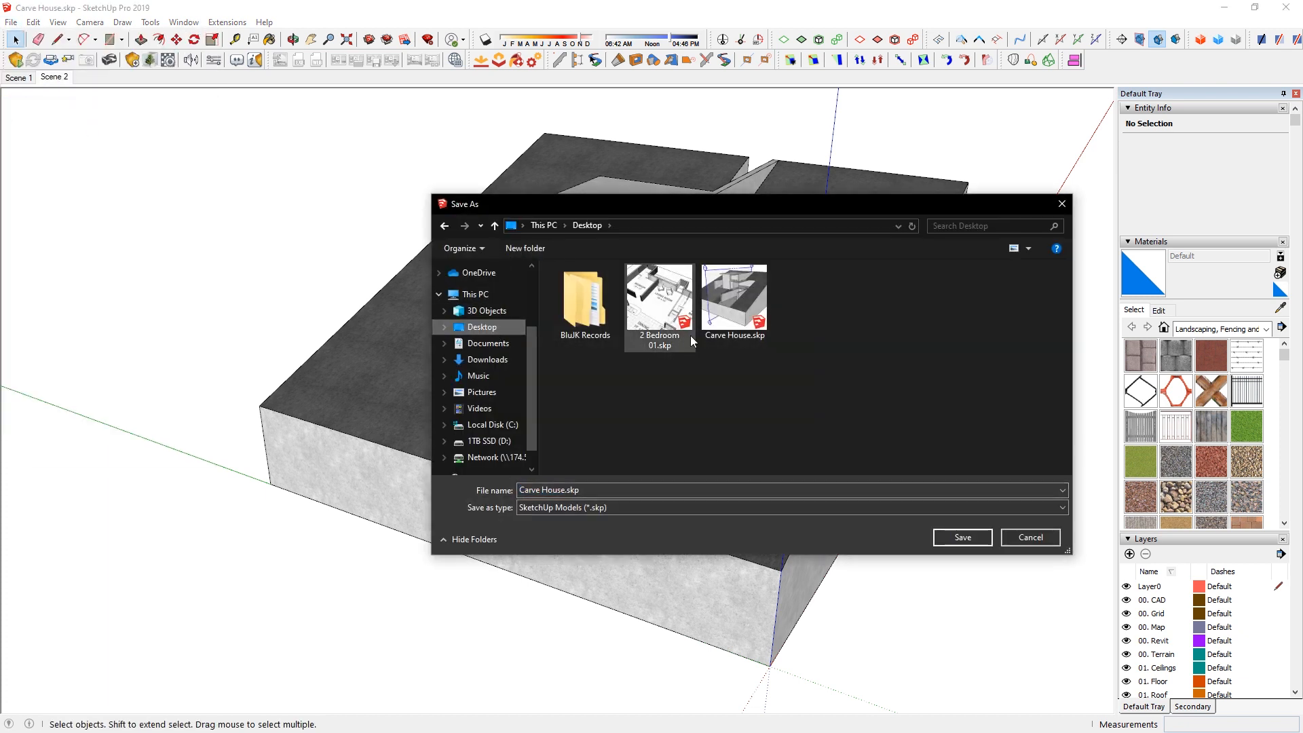
click(733, 309)
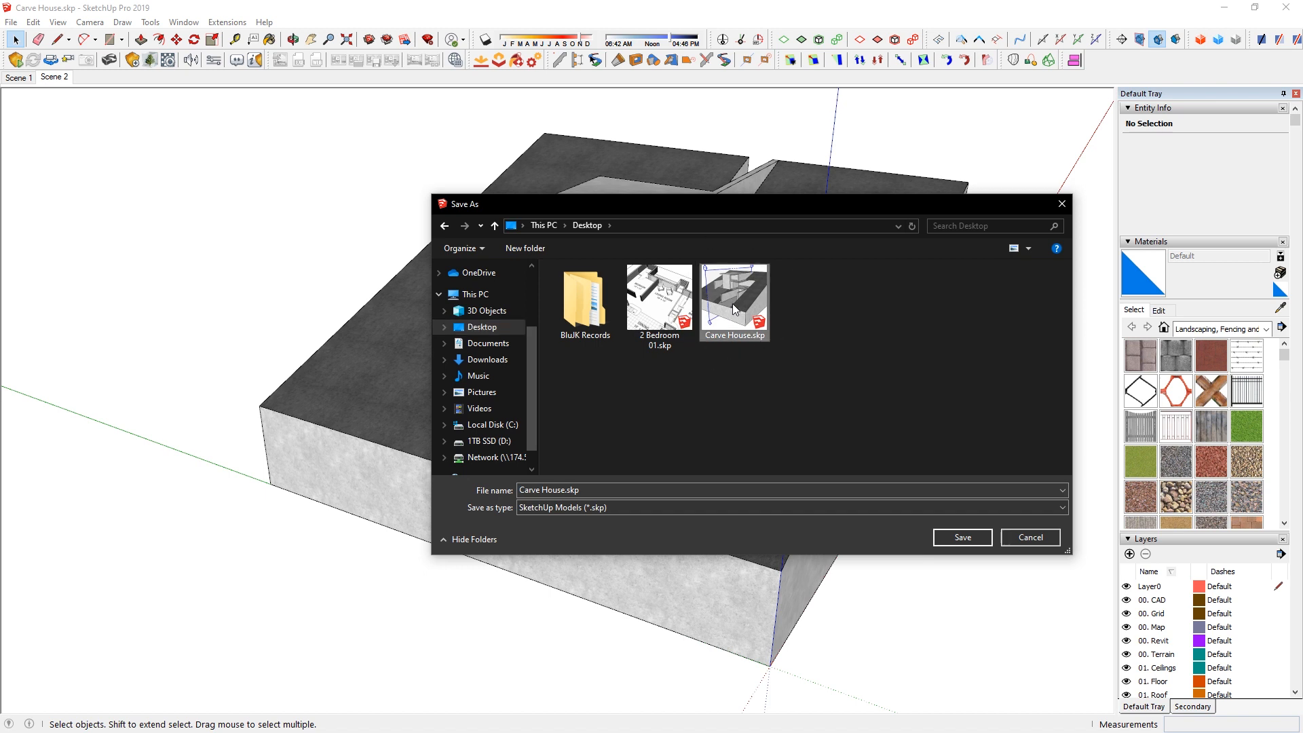
click(963, 537)
click(681, 373)
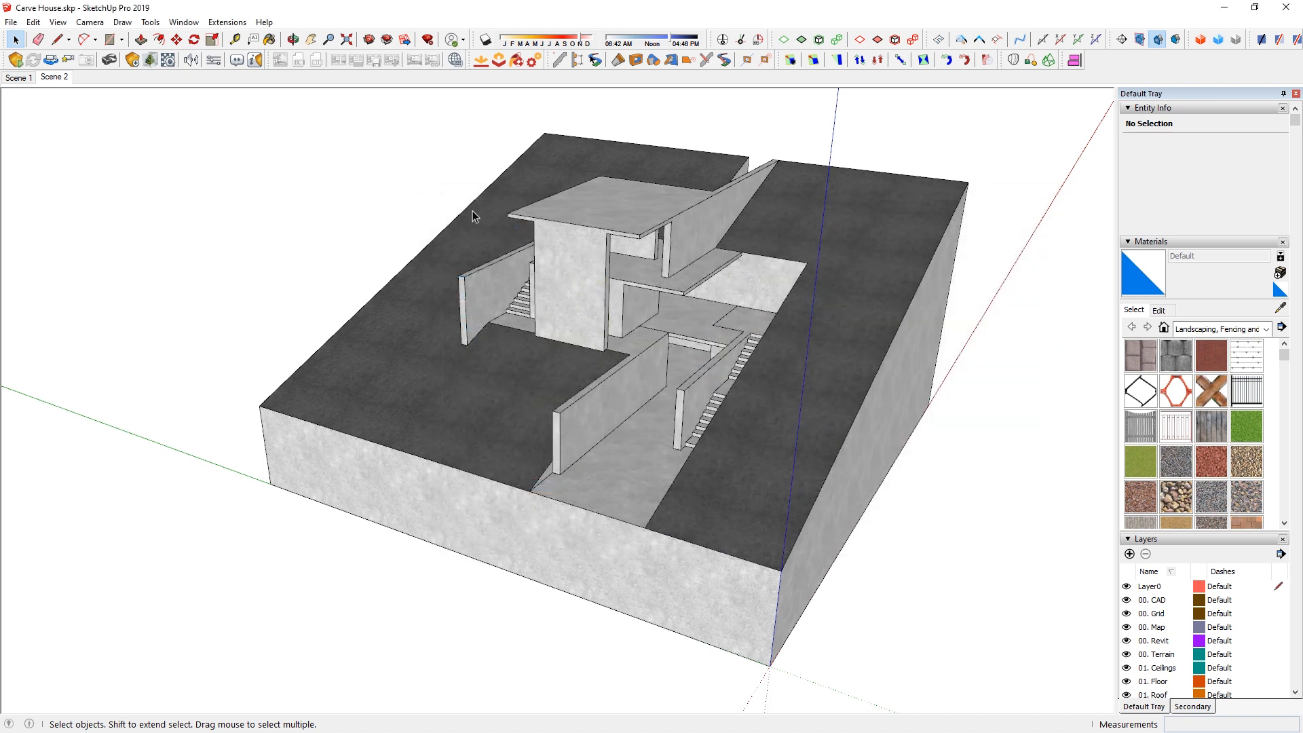
Step: Save a copy of the model on the Desktop as Carve House_Link.skp in SketchUp Version 8 format
click(14, 24)
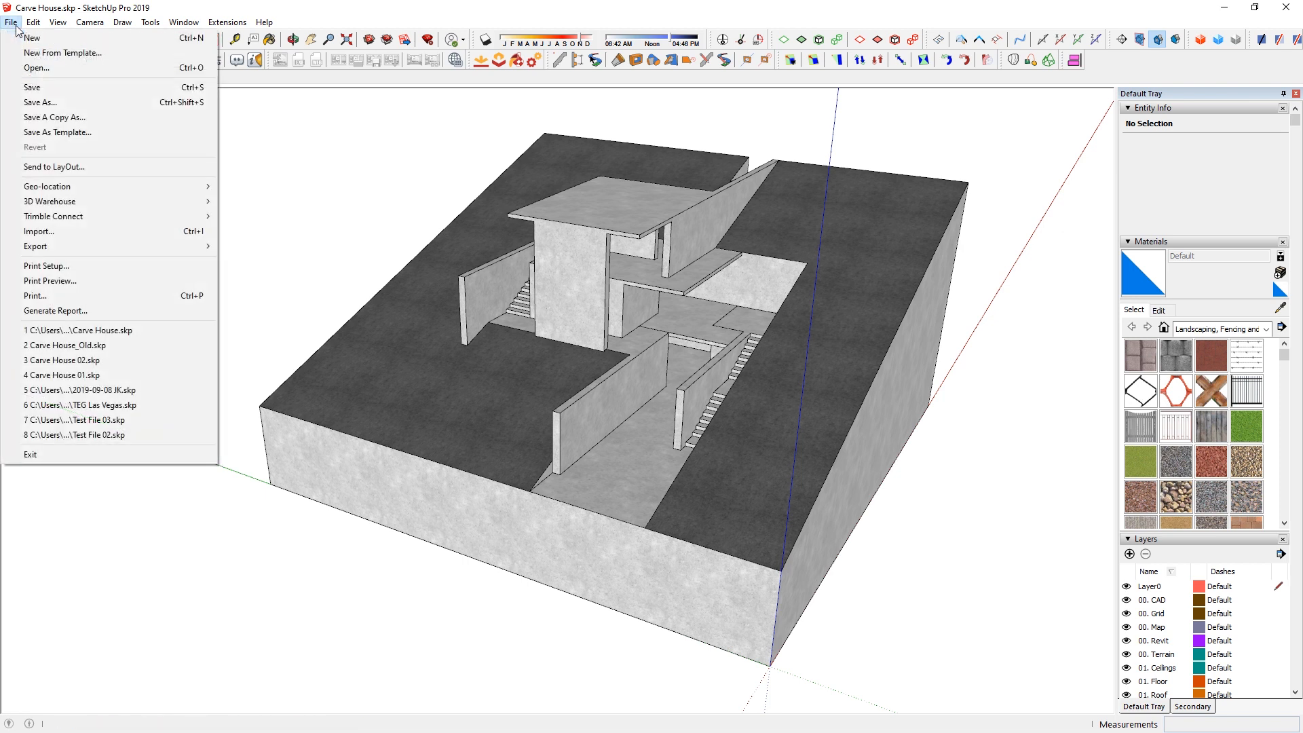
click(76, 118)
click(577, 507)
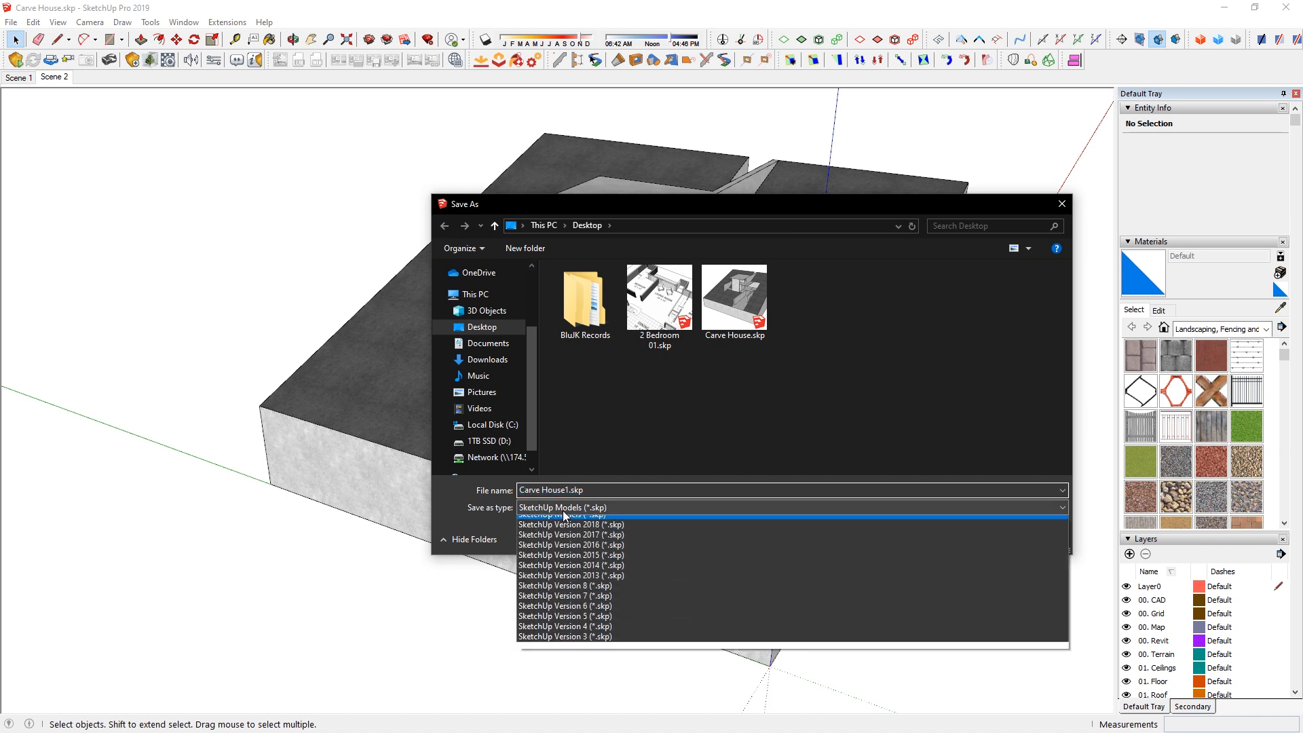
click(577, 592)
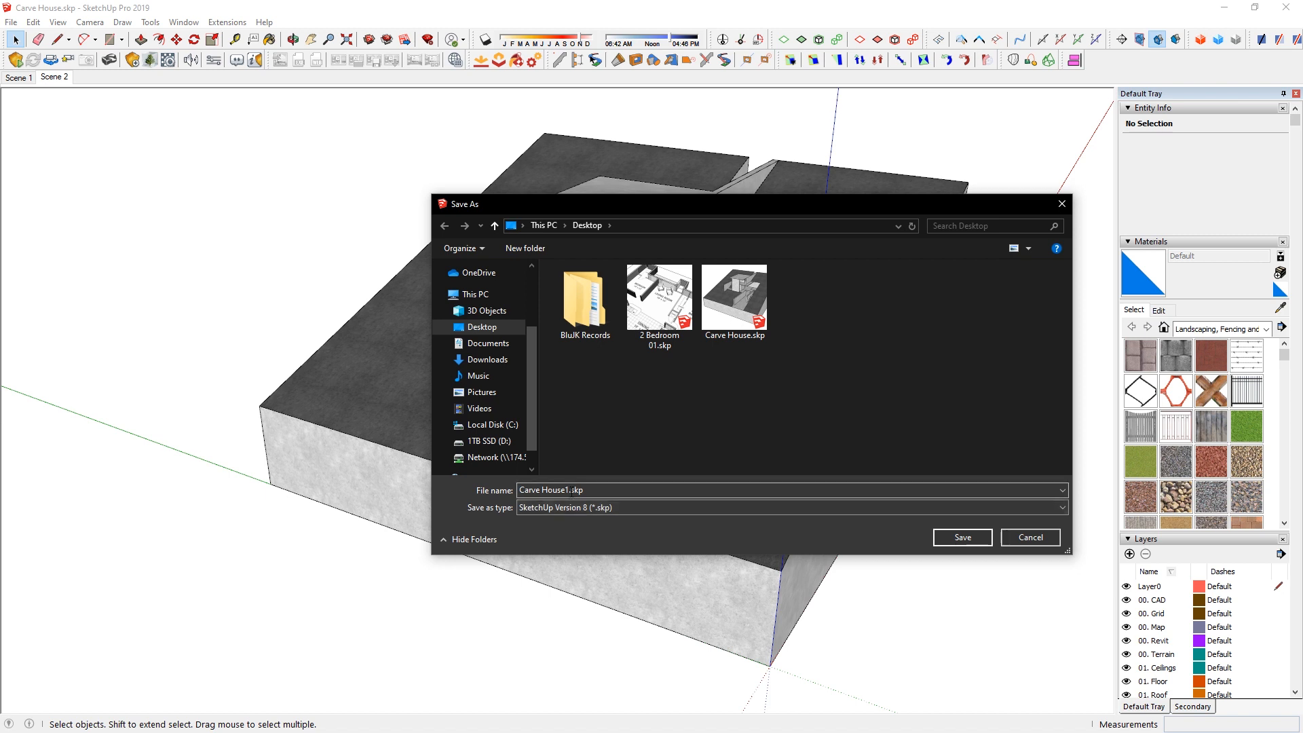
click(570, 489)
key(BackSpace)
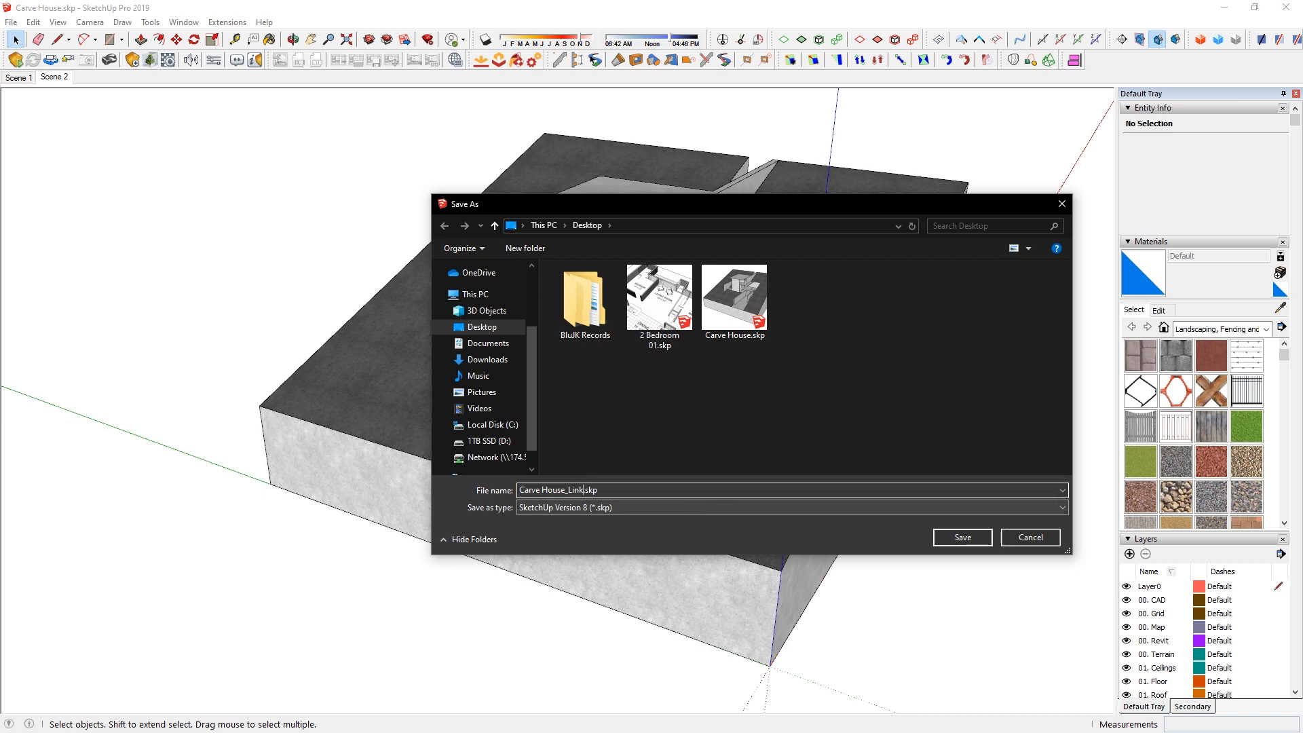
click(962, 537)
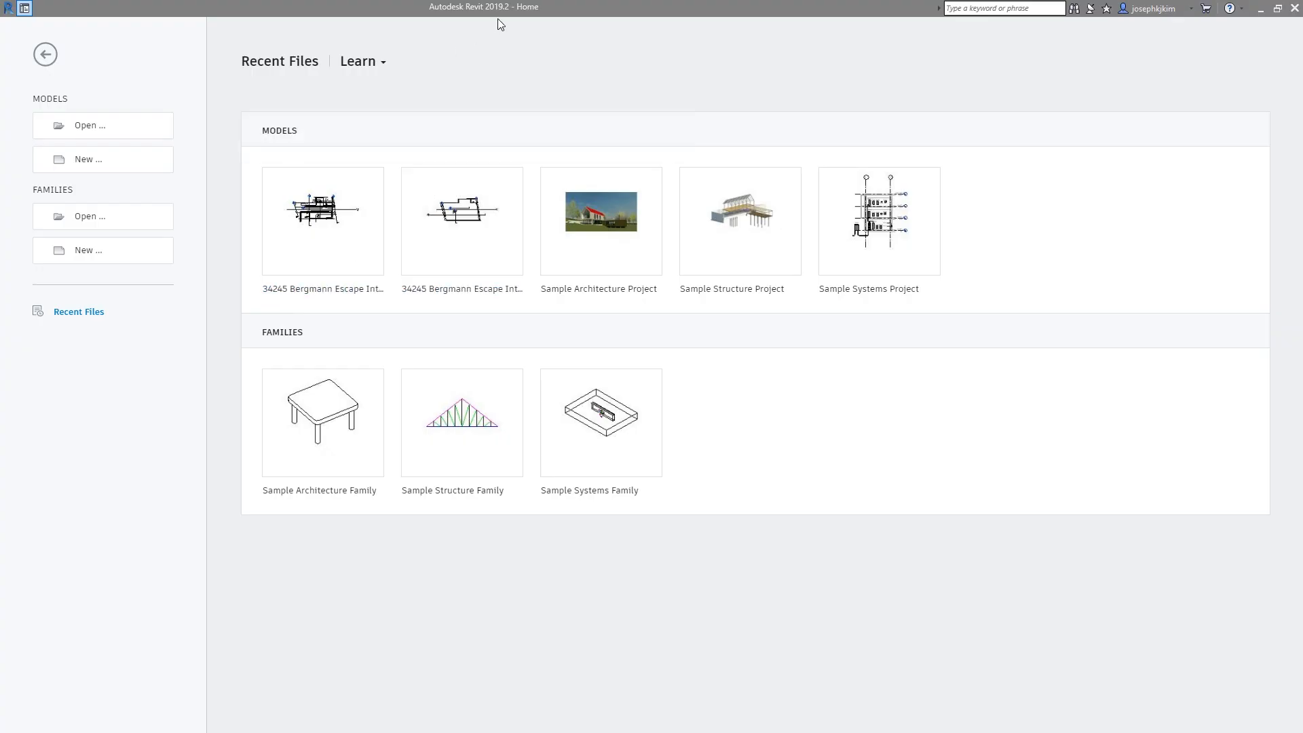
Step: Switch to Revit and create a new project from the Architectural Template
click(491, 11)
click(494, 15)
click(100, 161)
click(677, 346)
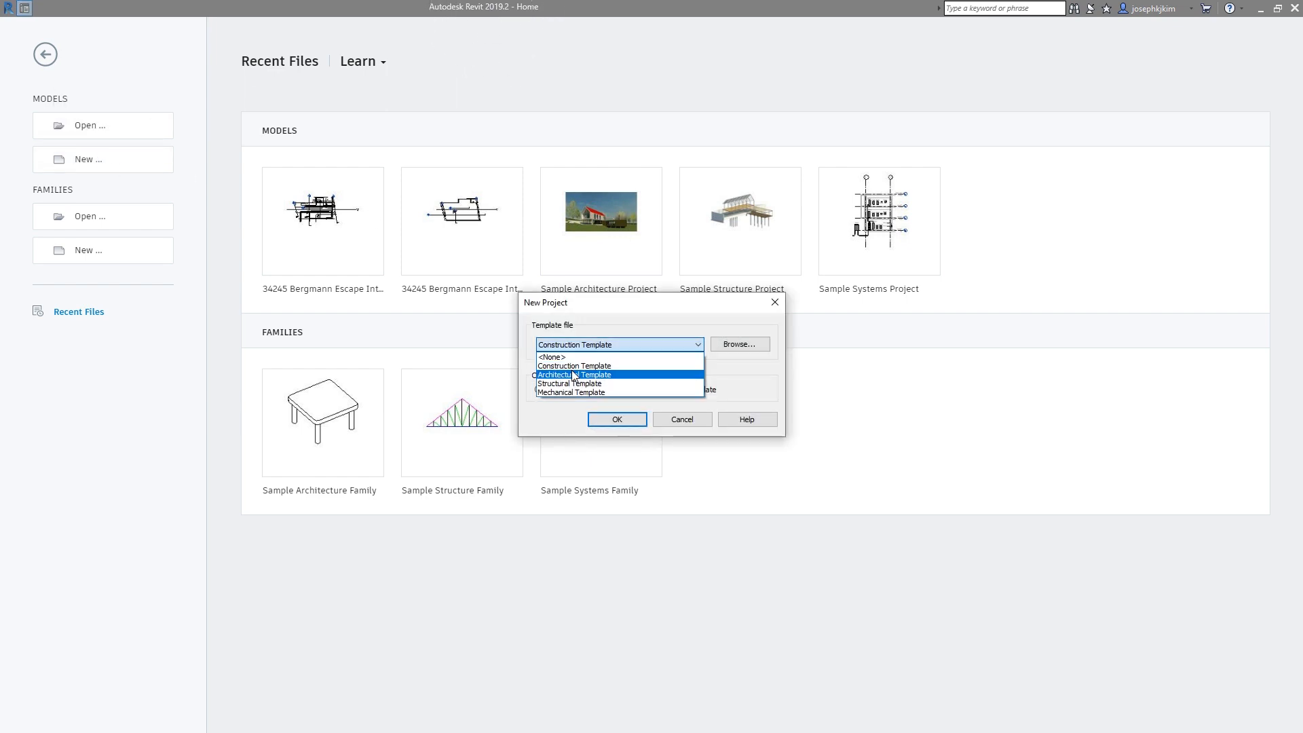
click(573, 375)
click(628, 417)
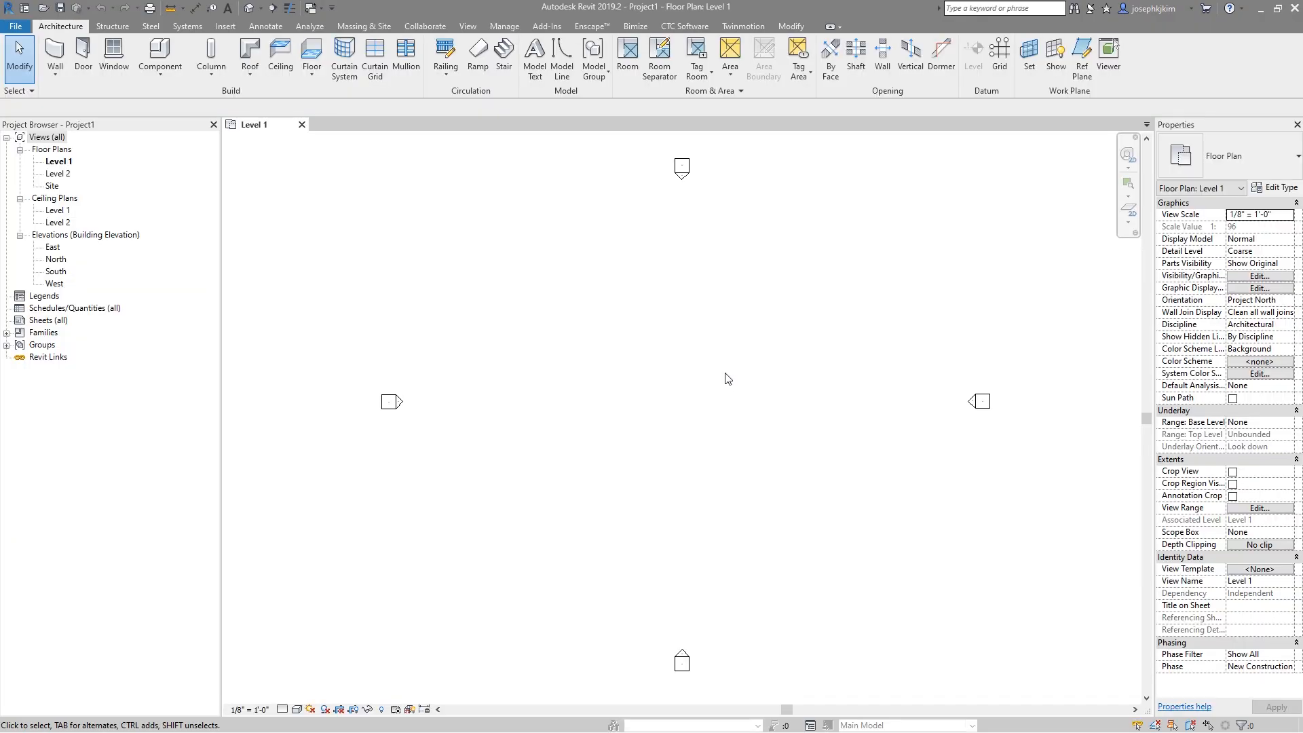
Step: Open the CAD linking dialog and set the file type to SketchUp Files (*.skp)
click(228, 27)
click(104, 57)
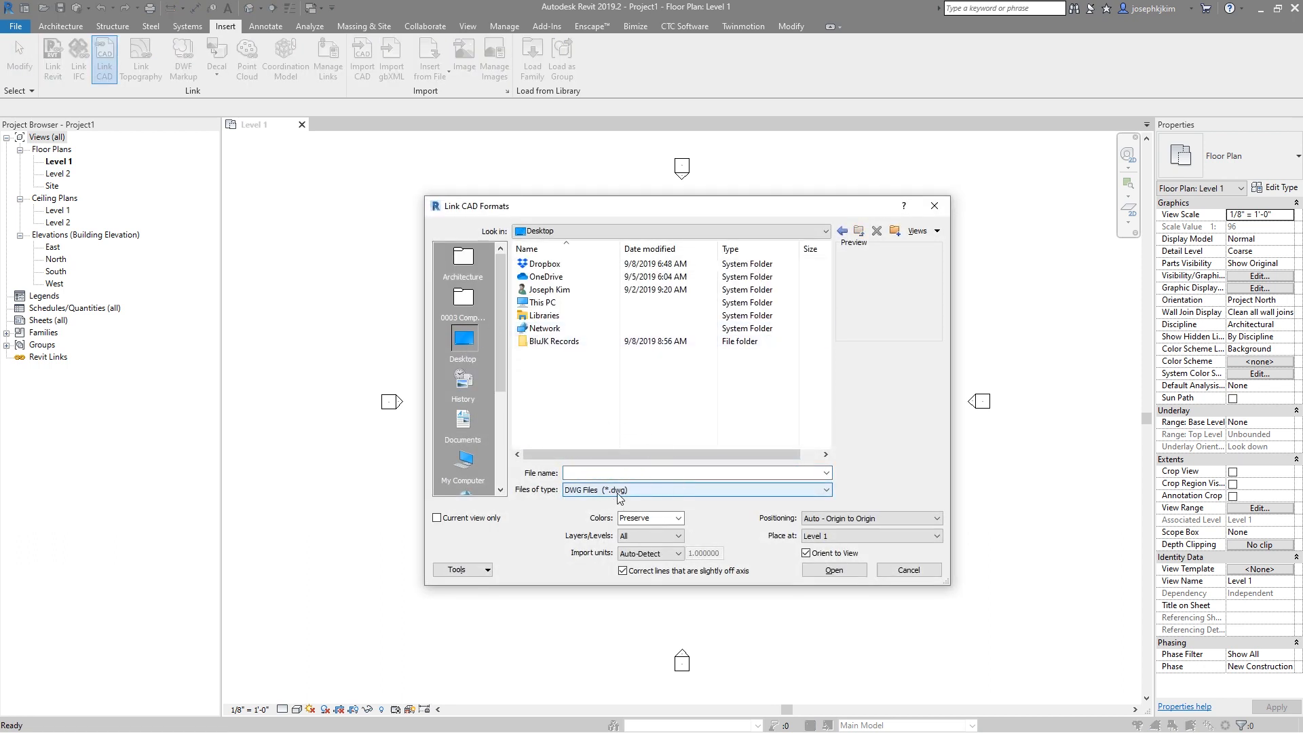
click(620, 493)
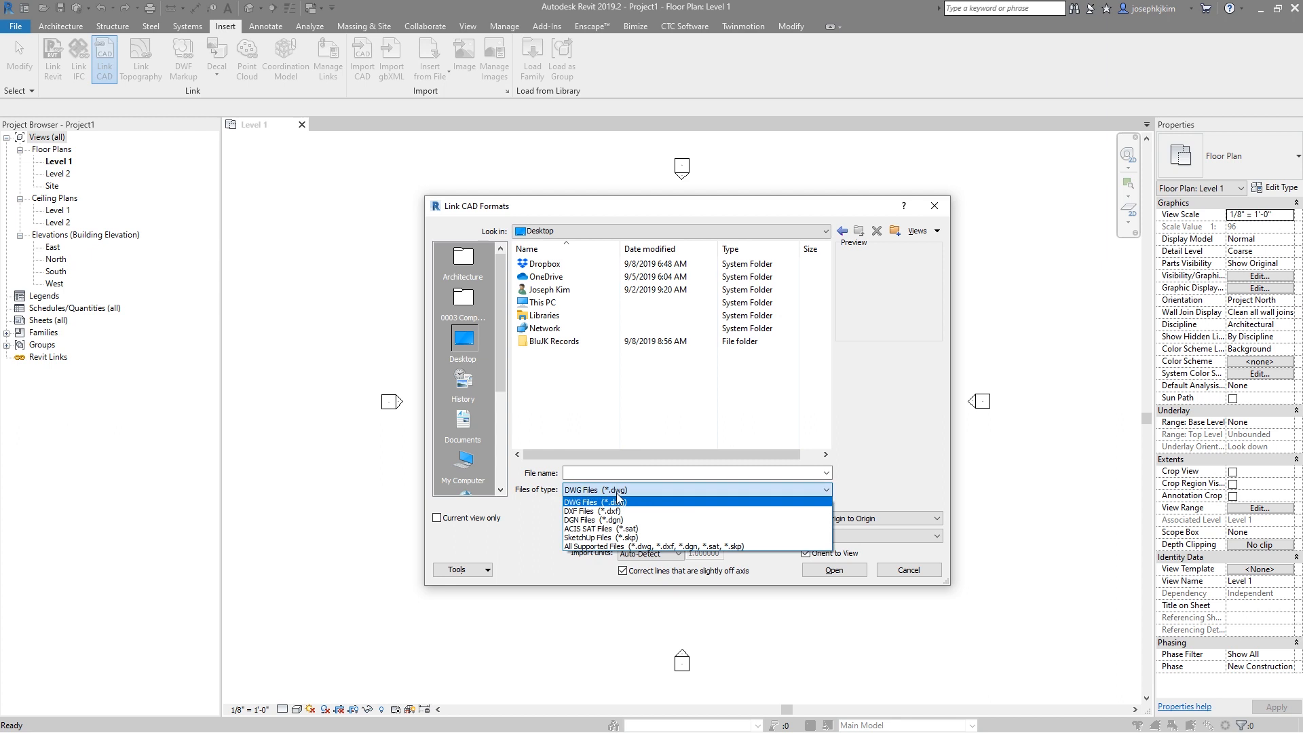
click(634, 540)
Step: Try to link Carve House.skp from the Desktop into the Revit project
click(567, 368)
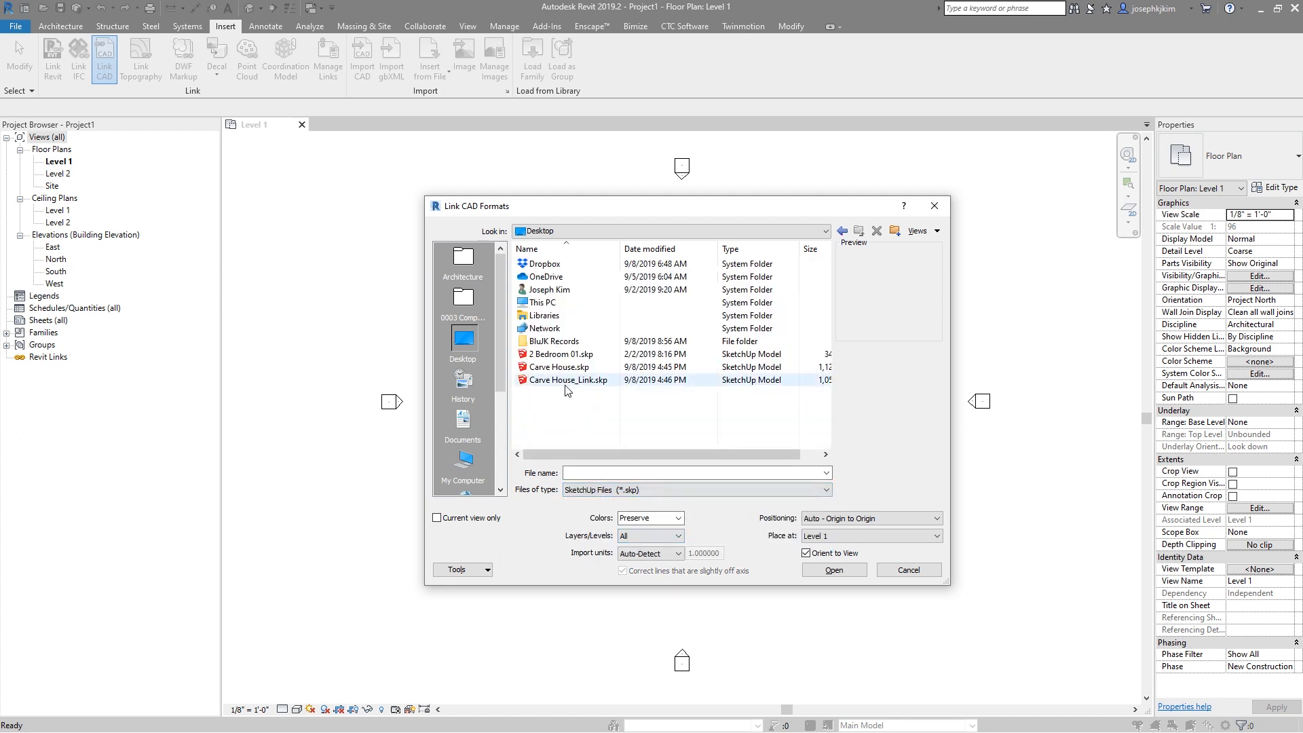
click(567, 369)
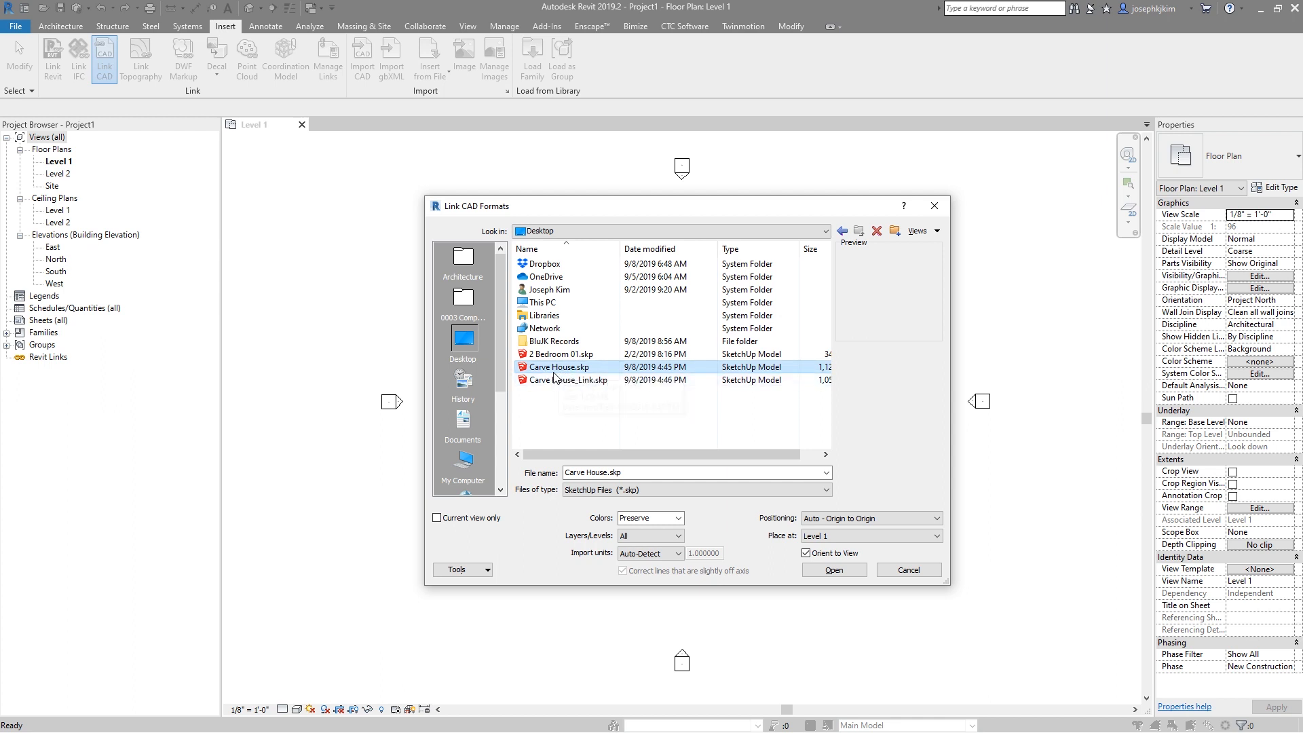
click(824, 567)
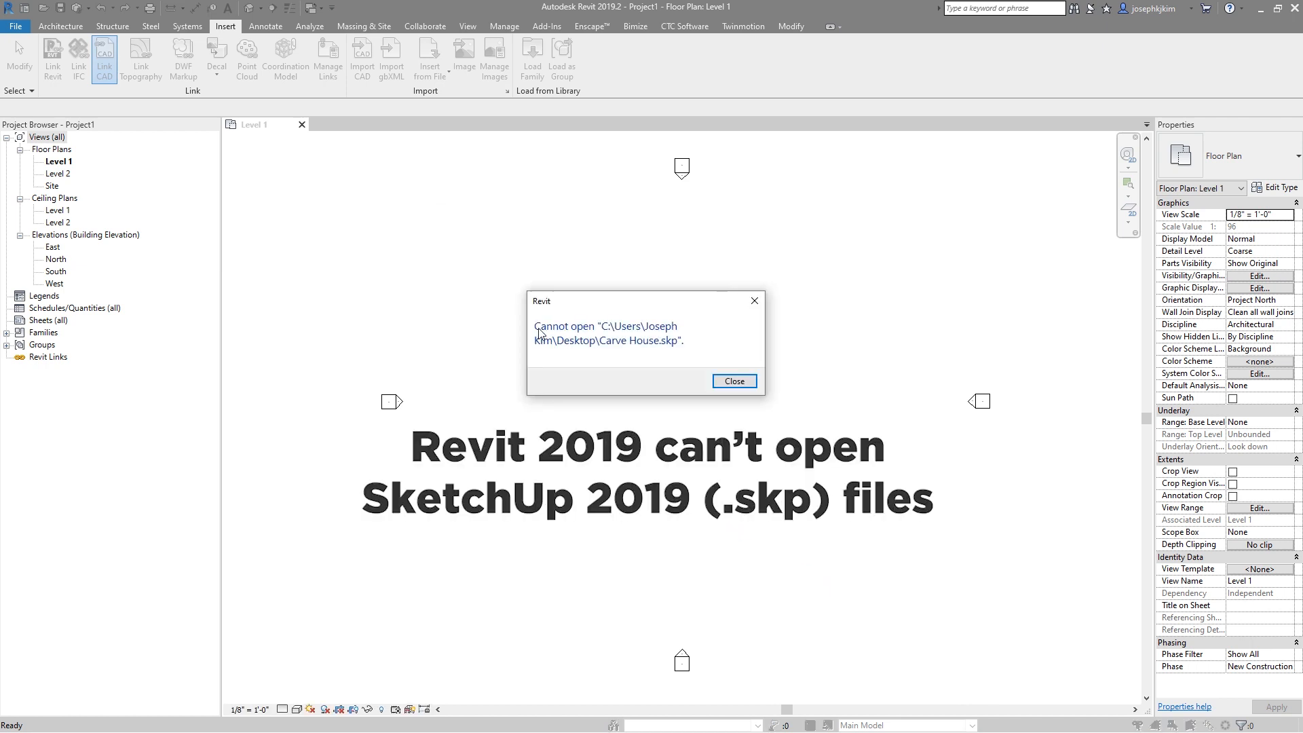
click(742, 383)
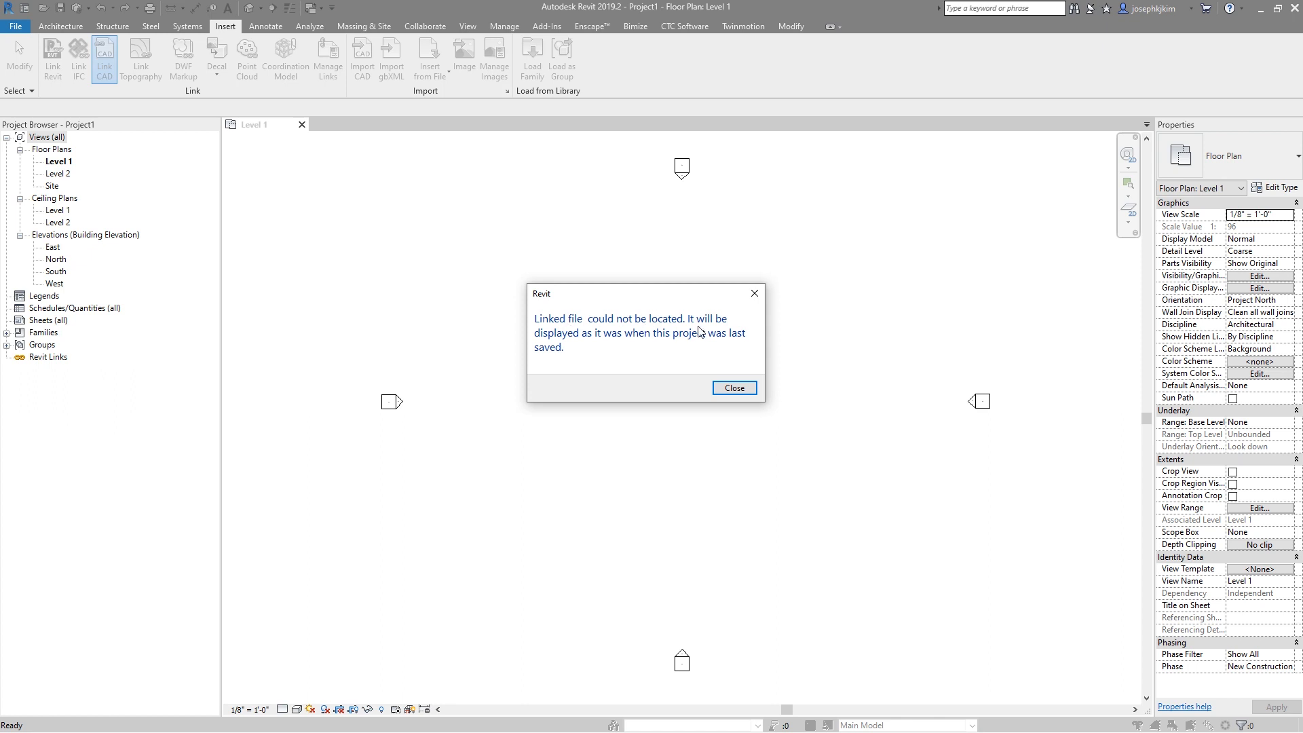
click(733, 388)
Step: Link Carve House_Link.skp into the project at Level 1 with Auto - Origin to Origin positioning
click(104, 61)
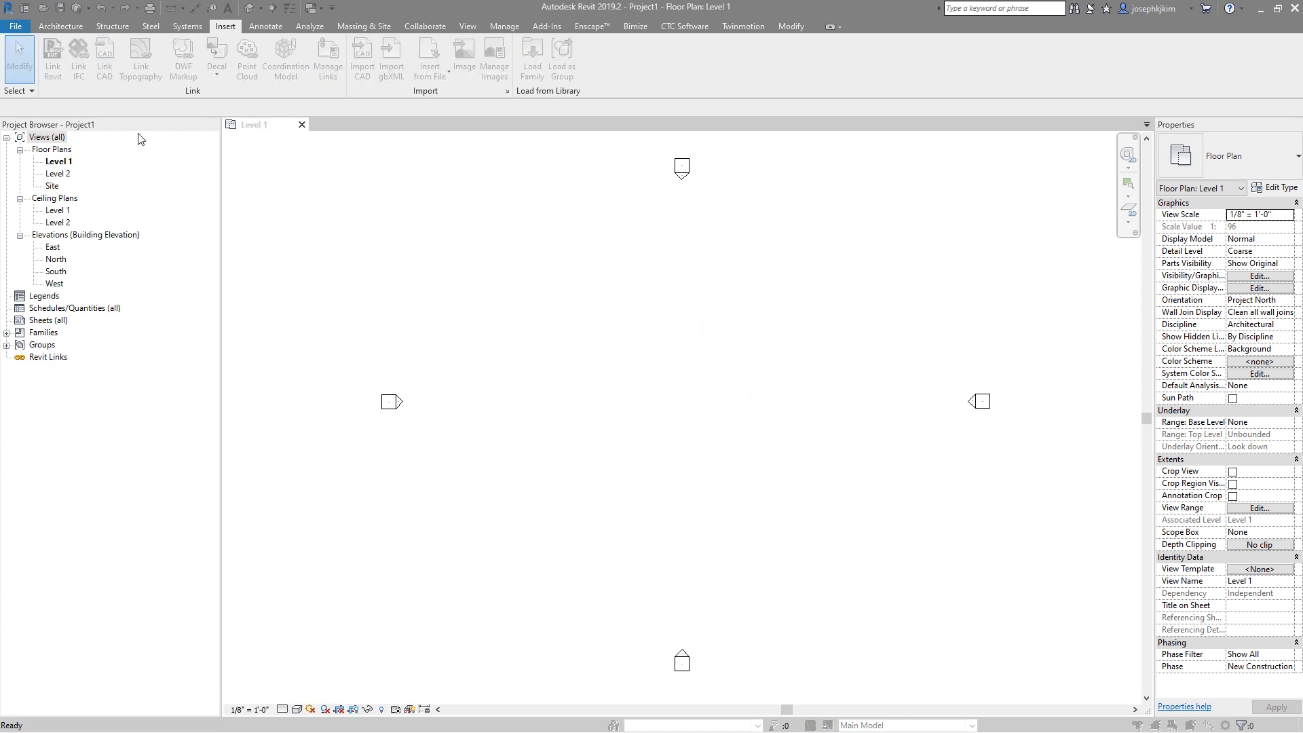
click(588, 381)
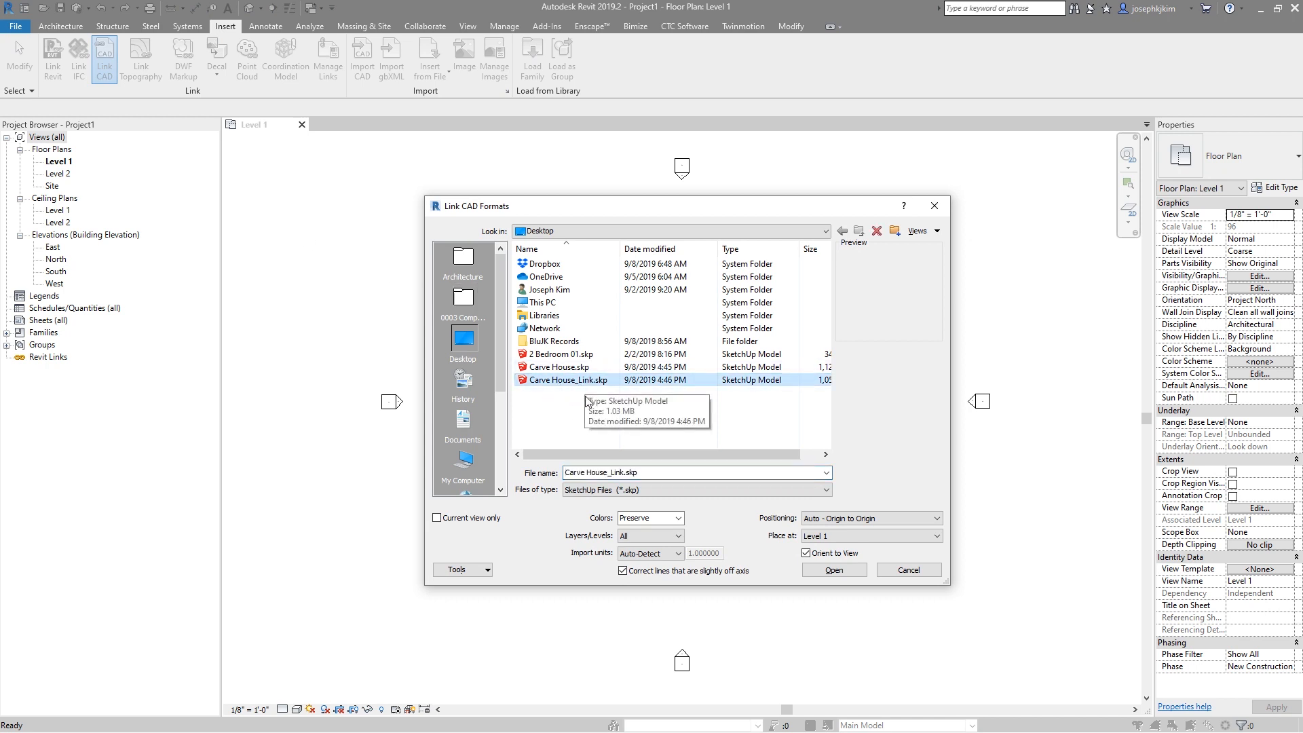
click(834, 570)
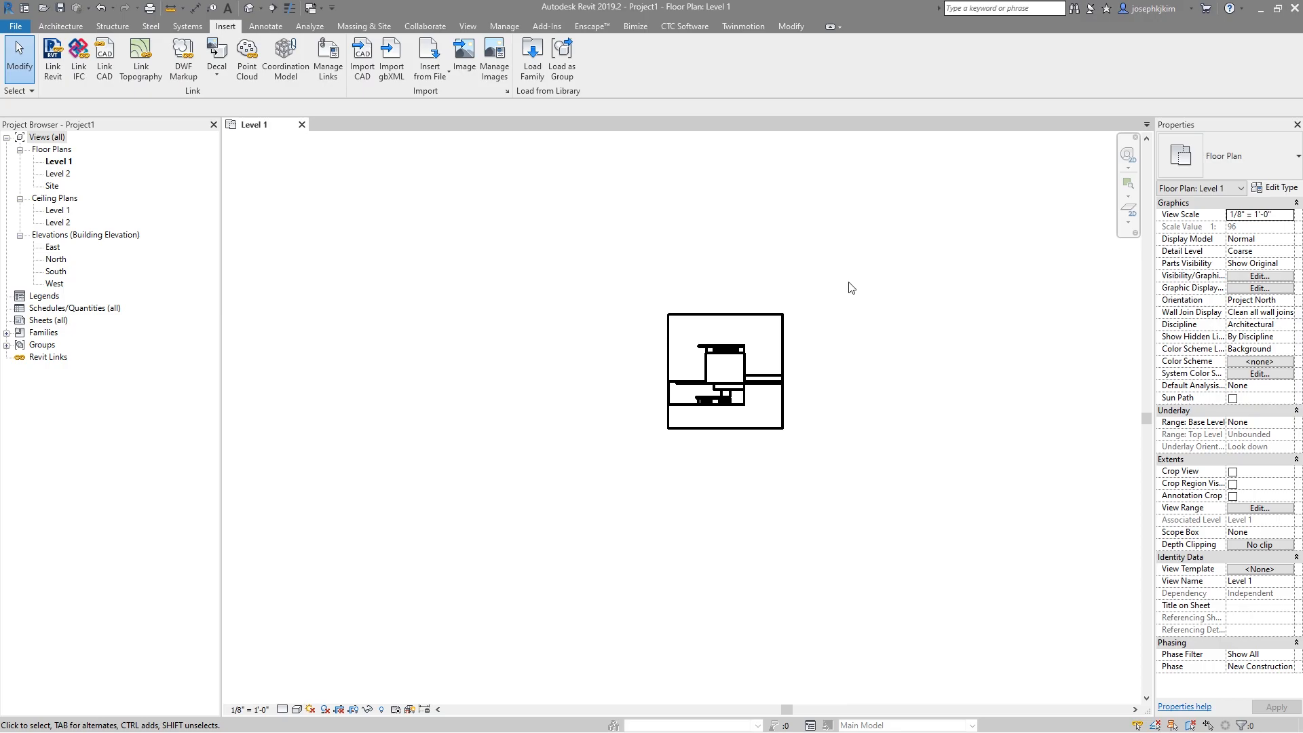
Step: Check the linked model's scale with an aligned dimension between its two outer horizontal edges, and delete the dimension
key(d)
key(i)
click(771, 314)
click(767, 428)
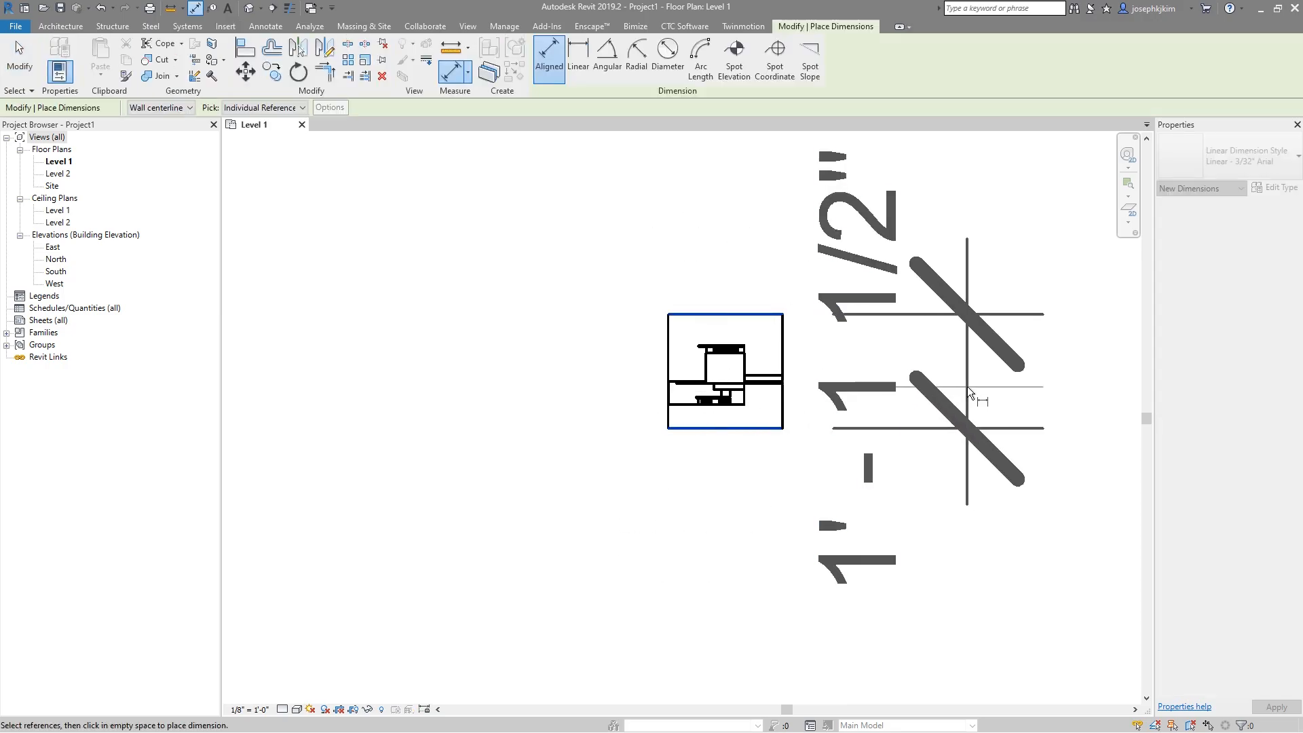
click(967, 385)
scroll(848, 318, down, 2)
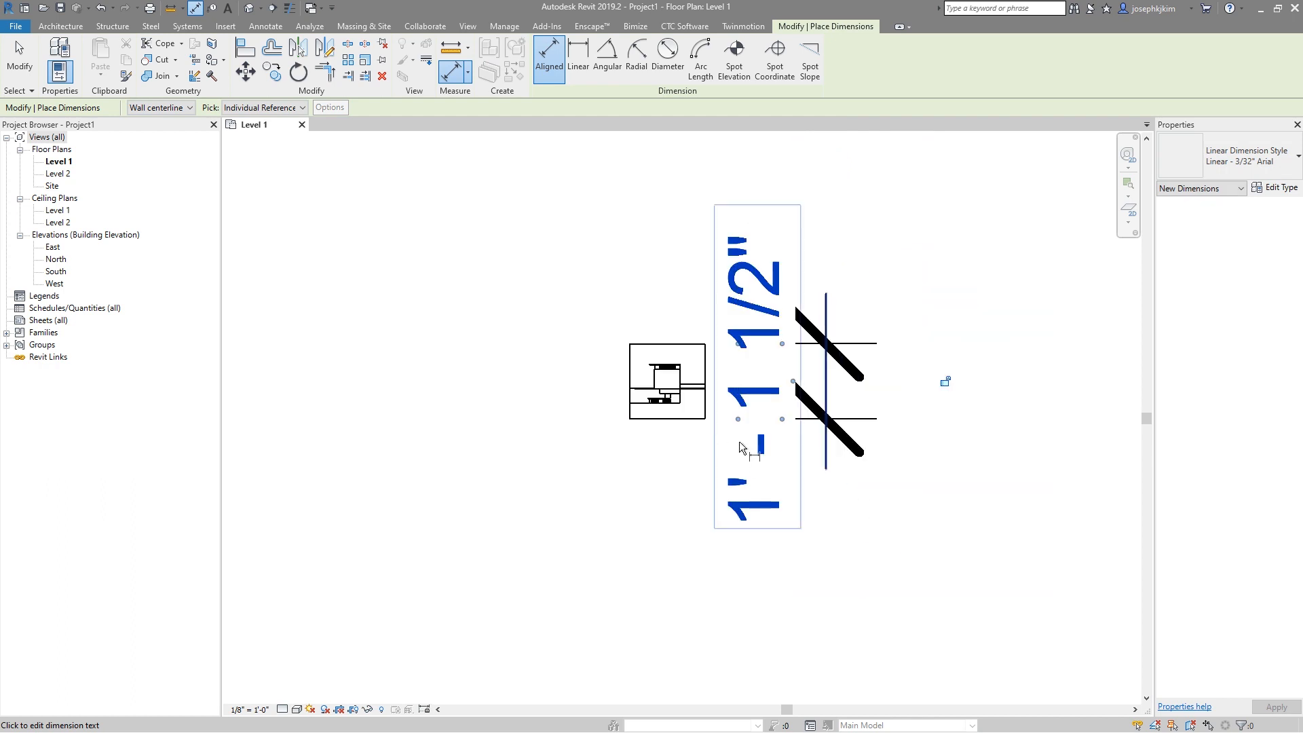
key(Escape)
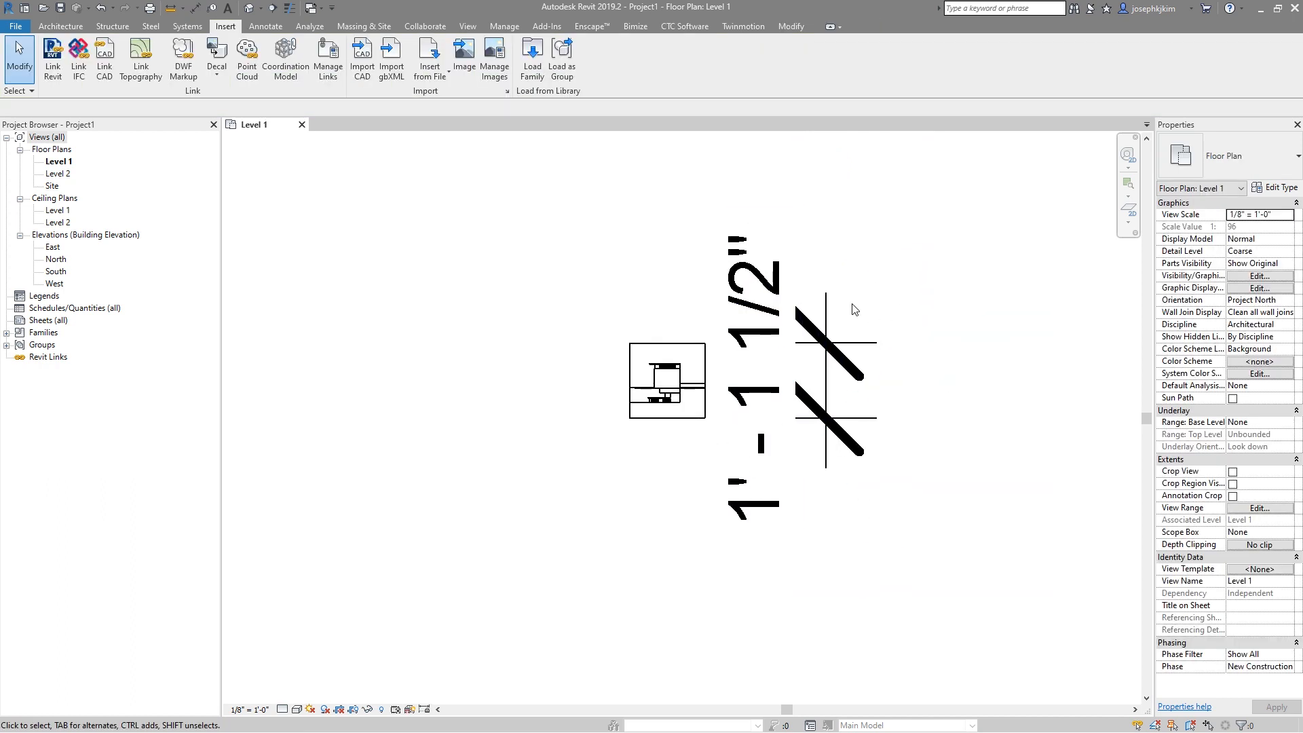
click(828, 323)
key(Delete)
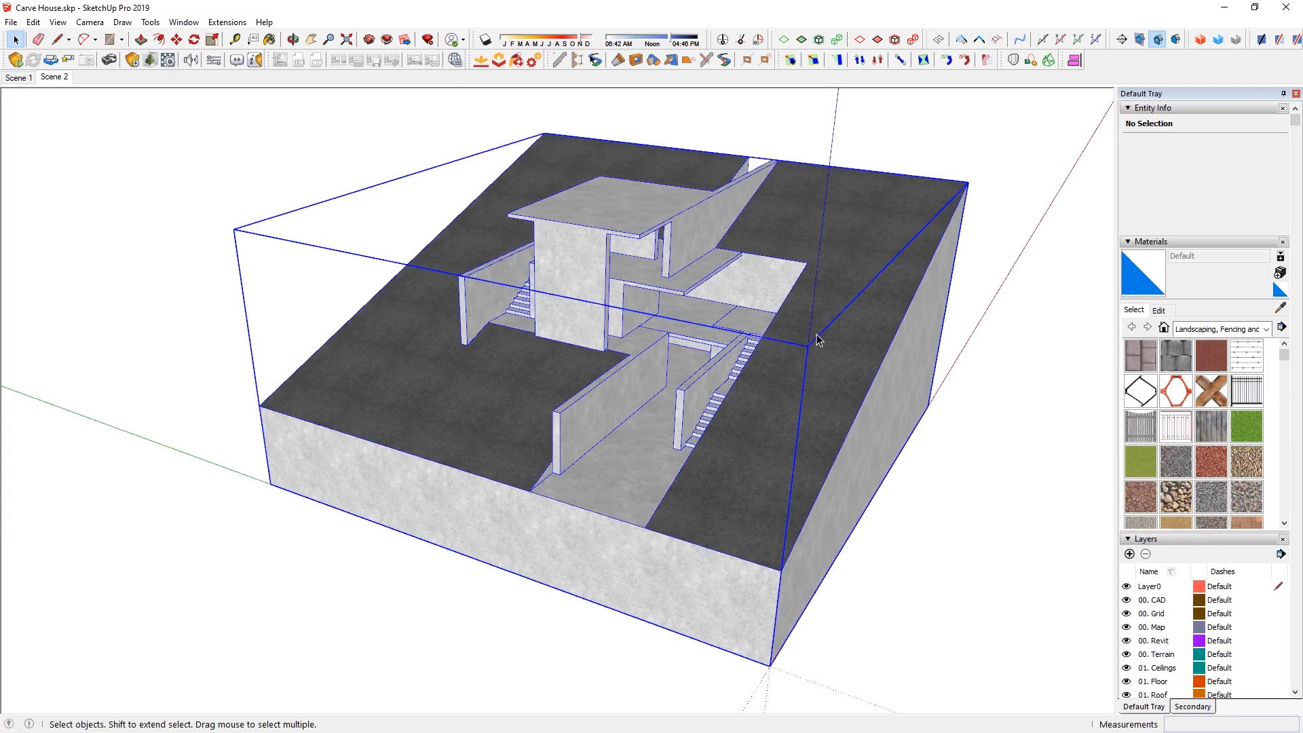
Step: Switch to SketchUp and measure a riser near the foot of the lower stairs with the Tape Measure
mouse_move(733, 421)
middle_down()
mouse_move(624, 393)
mouse_move(702, 439)
middle_up()
scroll(701, 439, up, 5)
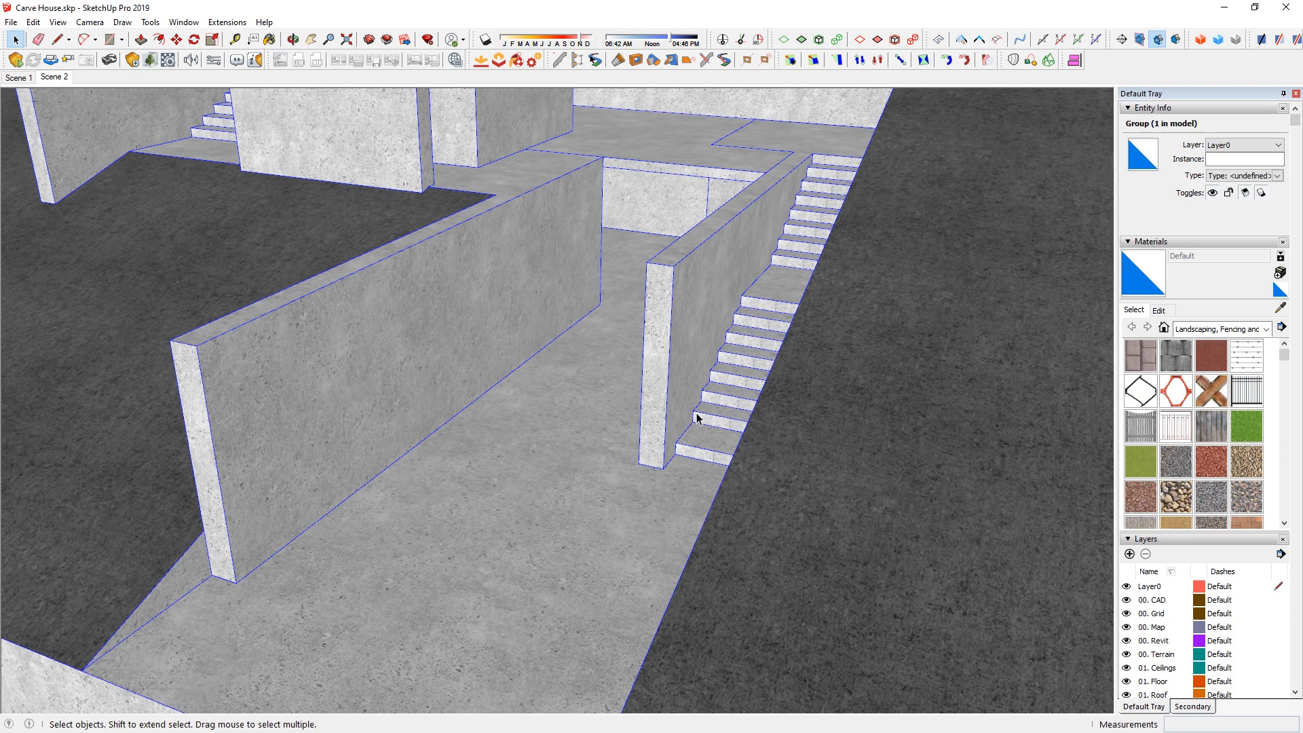
scroll(692, 376, down, 5)
scroll(675, 369, up, 4)
key(t)
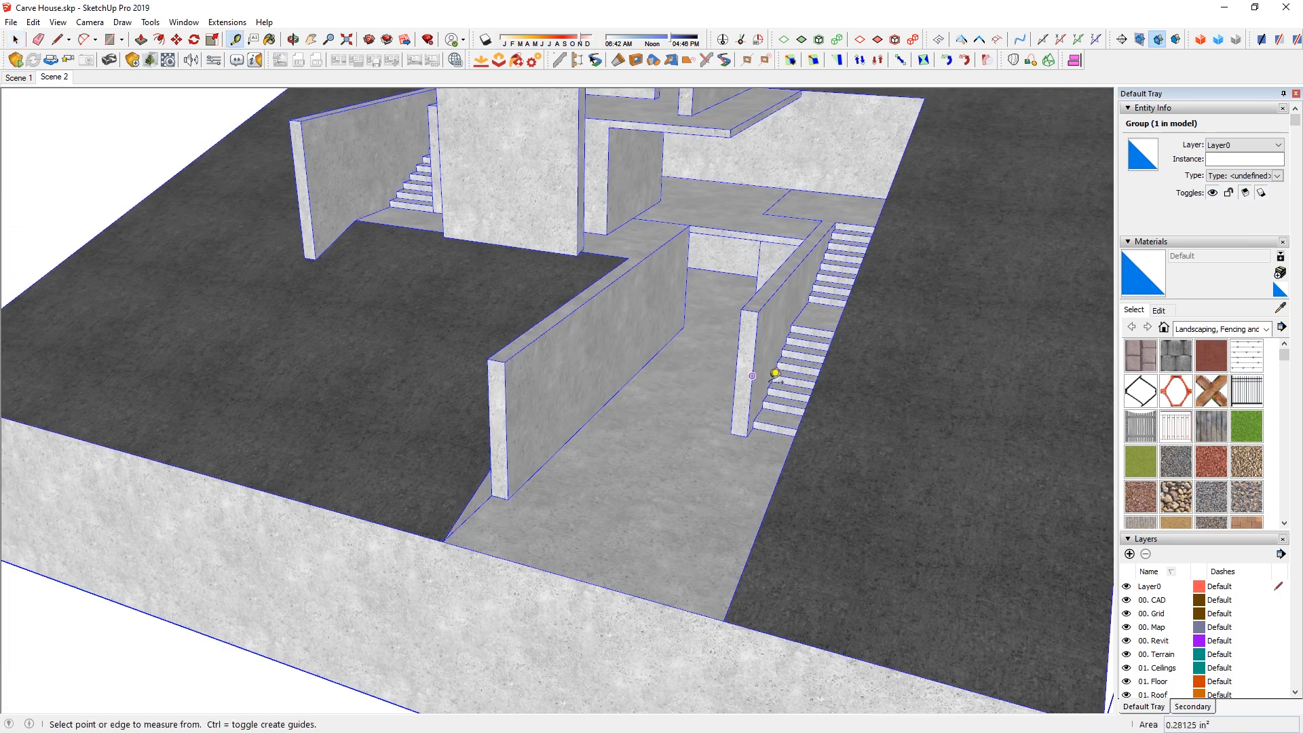
scroll(771, 393, up, 2)
scroll(771, 394, up, 3)
click(755, 393)
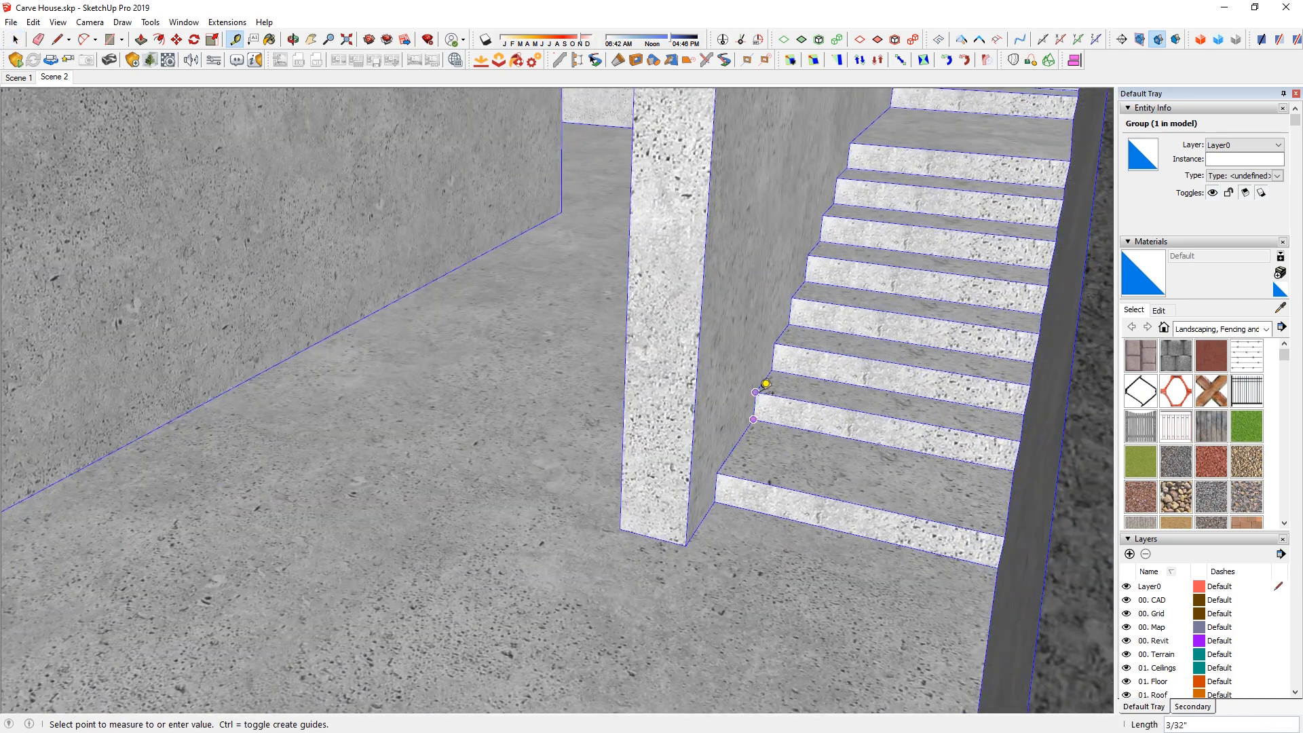
click(765, 384)
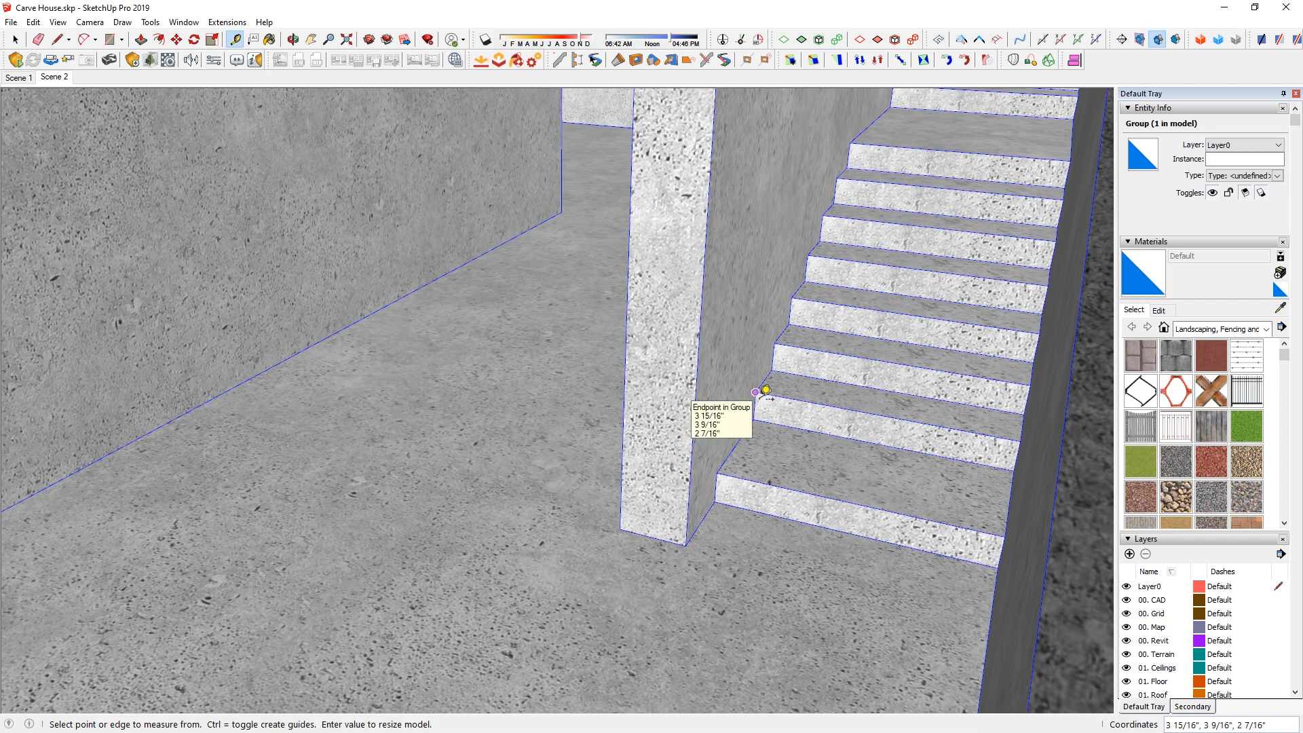
Step: Set the measured riser length to 6" and accept resizing the whole model to match
text(6")
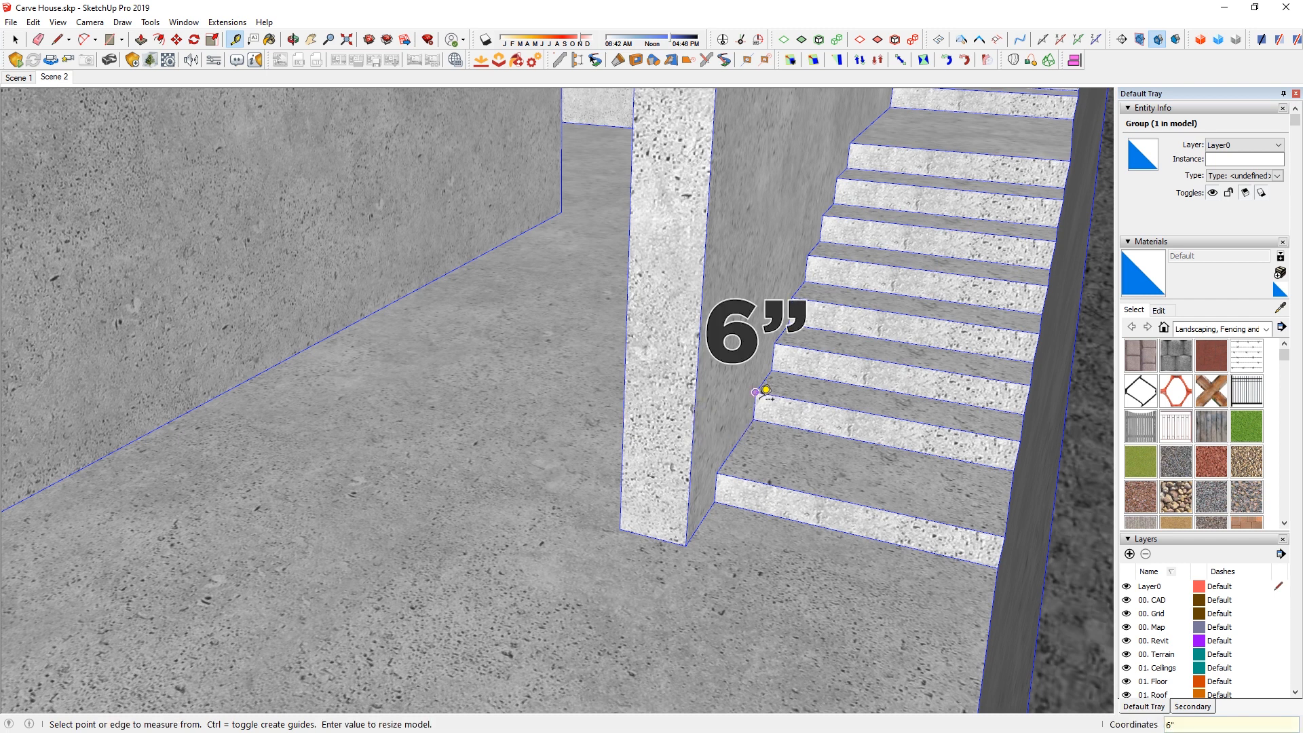
key(Return)
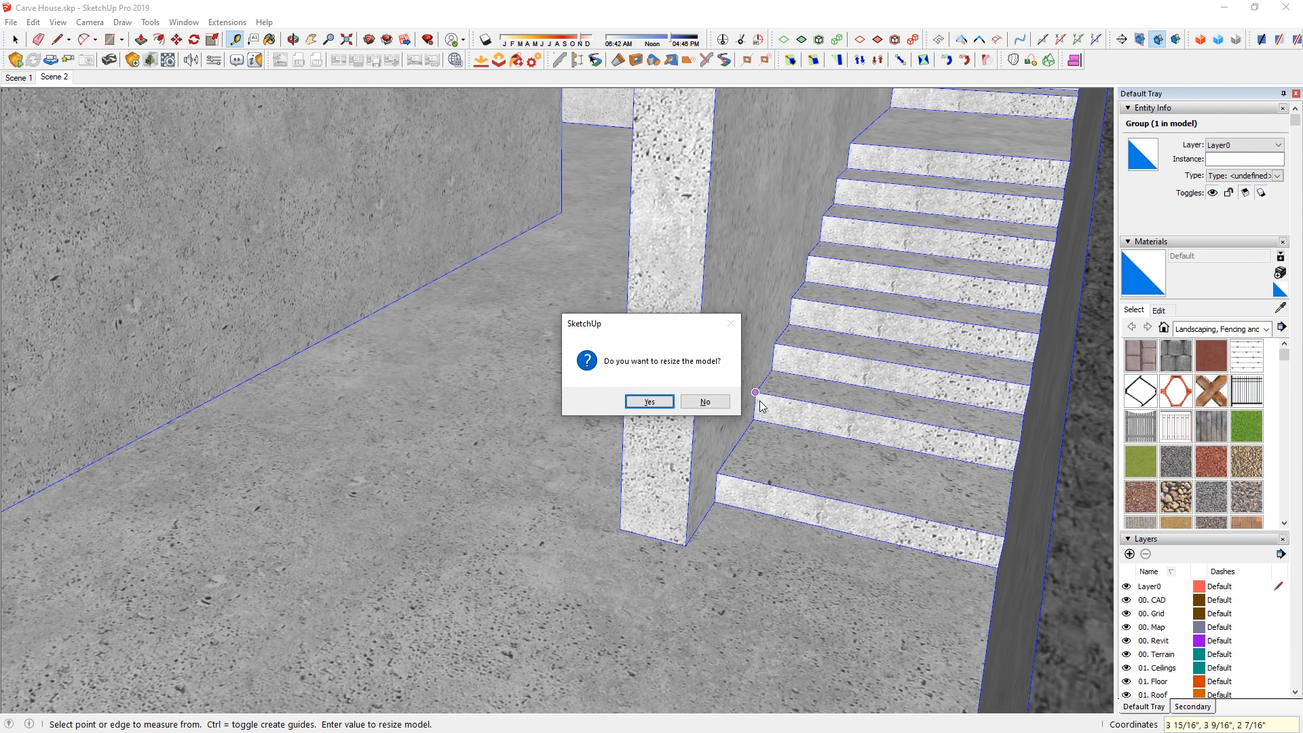
key(Return)
key(space)
scroll(735, 369, down, 4)
scroll(733, 367, down, 10)
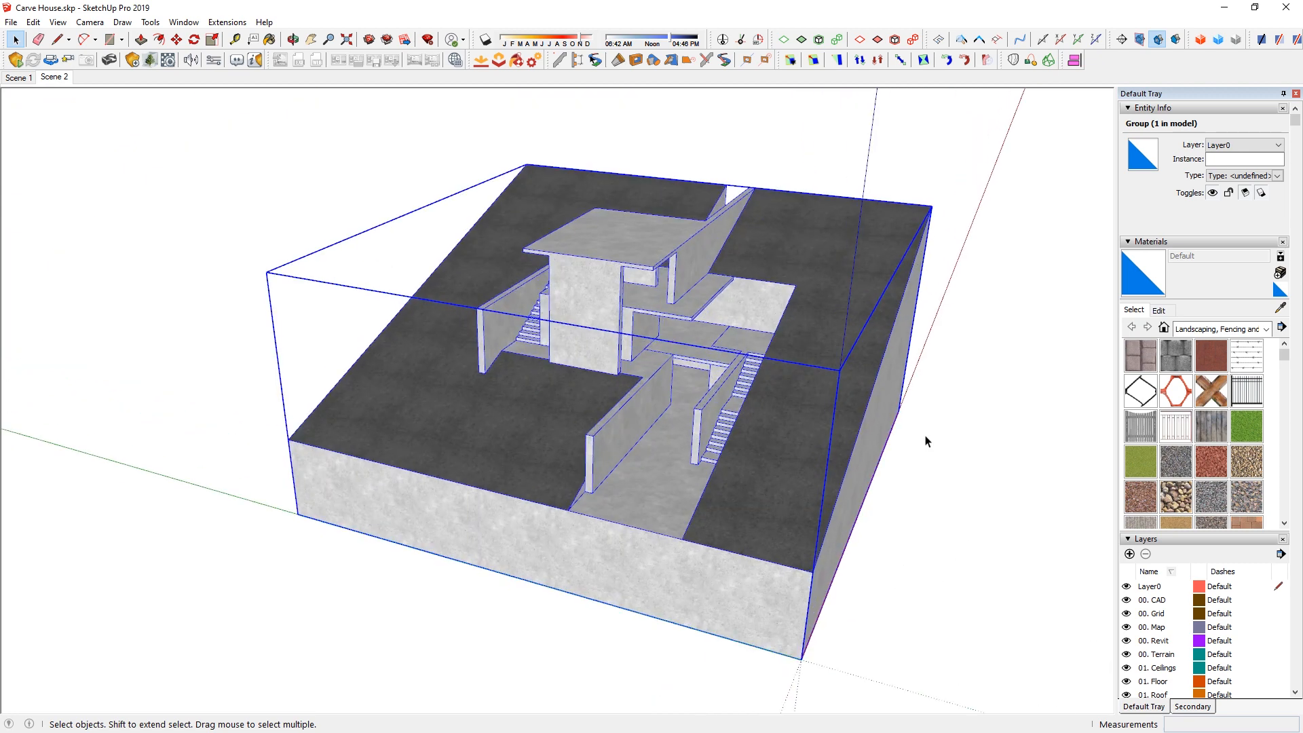
click(924, 442)
Step: Check the resized riser's height near the foot of the lower stairs with the Line tool
key(l)
scroll(718, 436, up, 6)
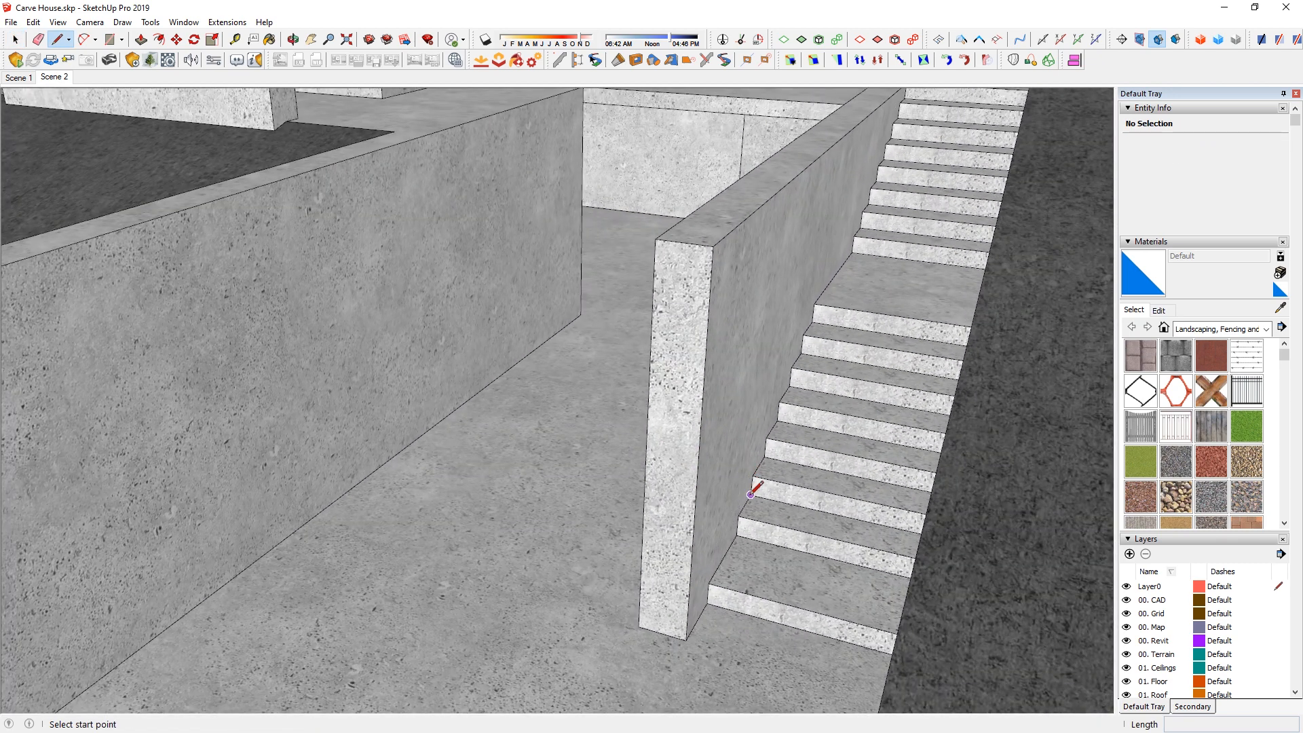
click(750, 494)
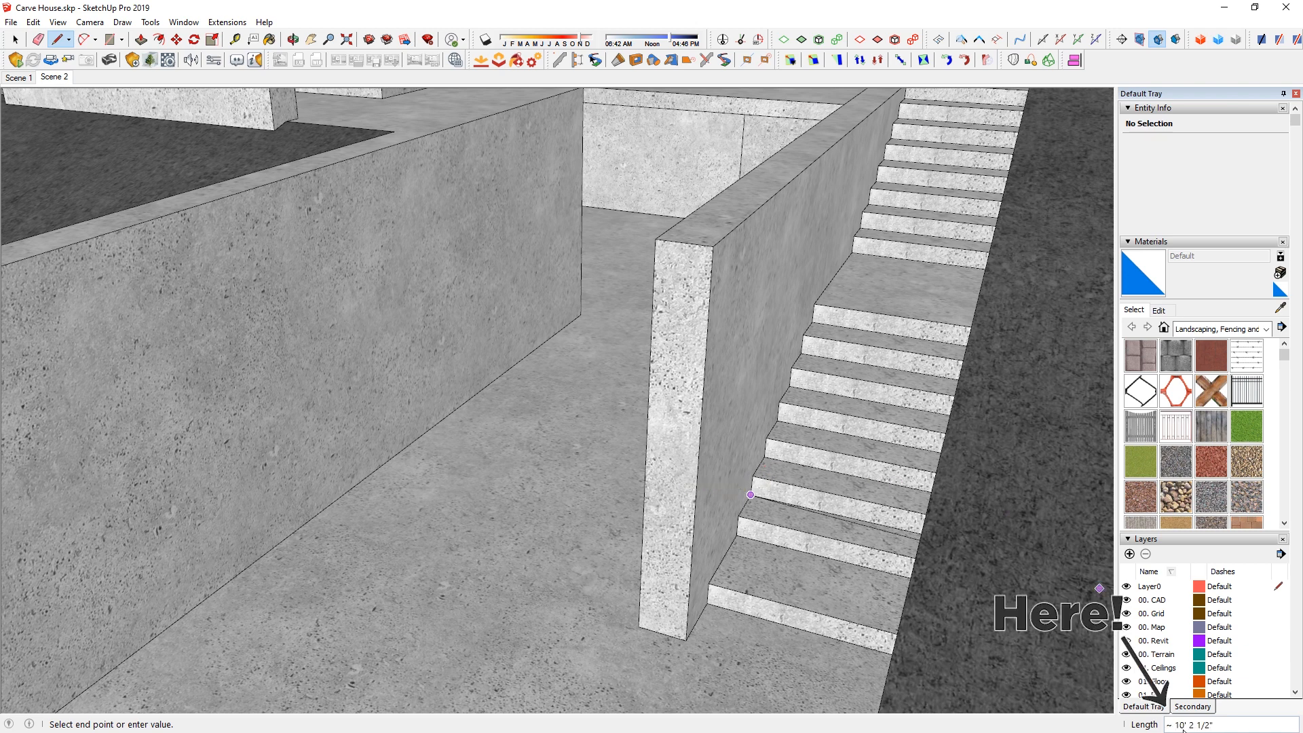
text(6)
key(Return)
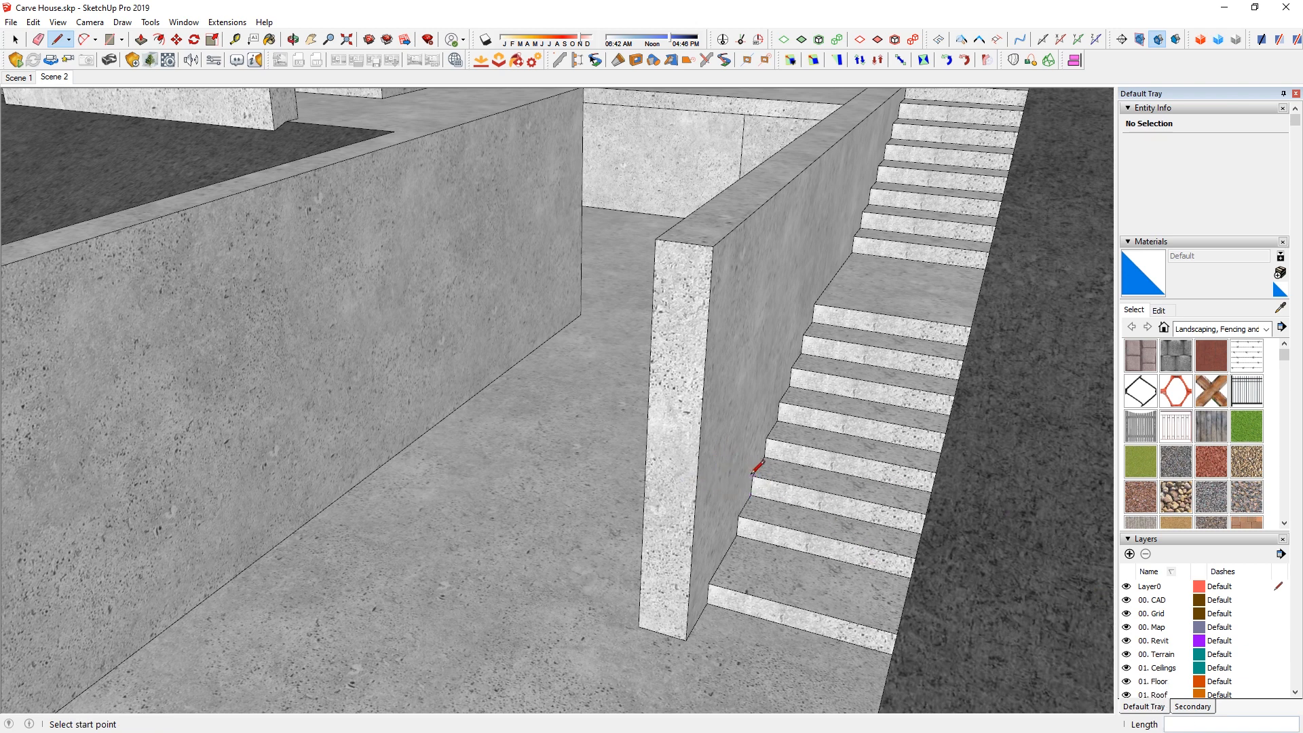
scroll(756, 468, down, 8)
key(space)
Step: Save a copy of the model in SketchUp Version 8 format on the Desktop, overwriting Carve House_Link.skp
middle_drag(760, 461, 586, 298)
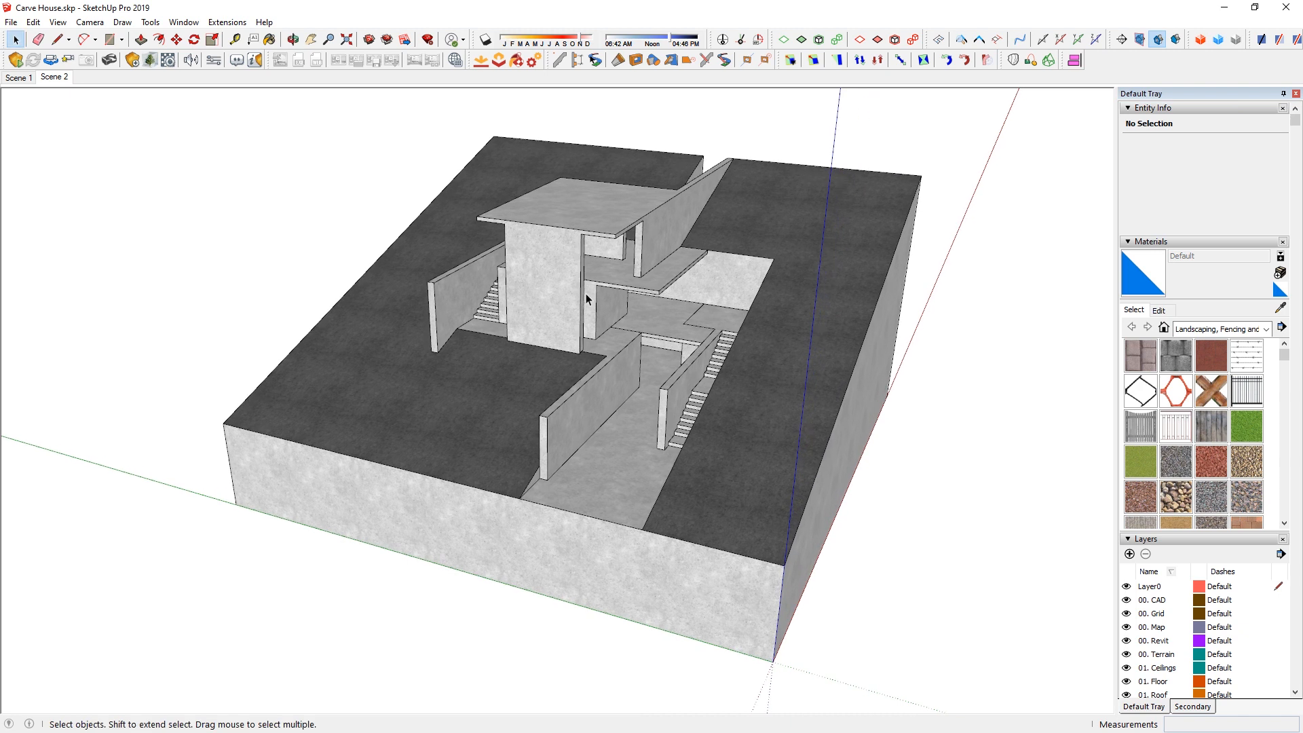
click(11, 22)
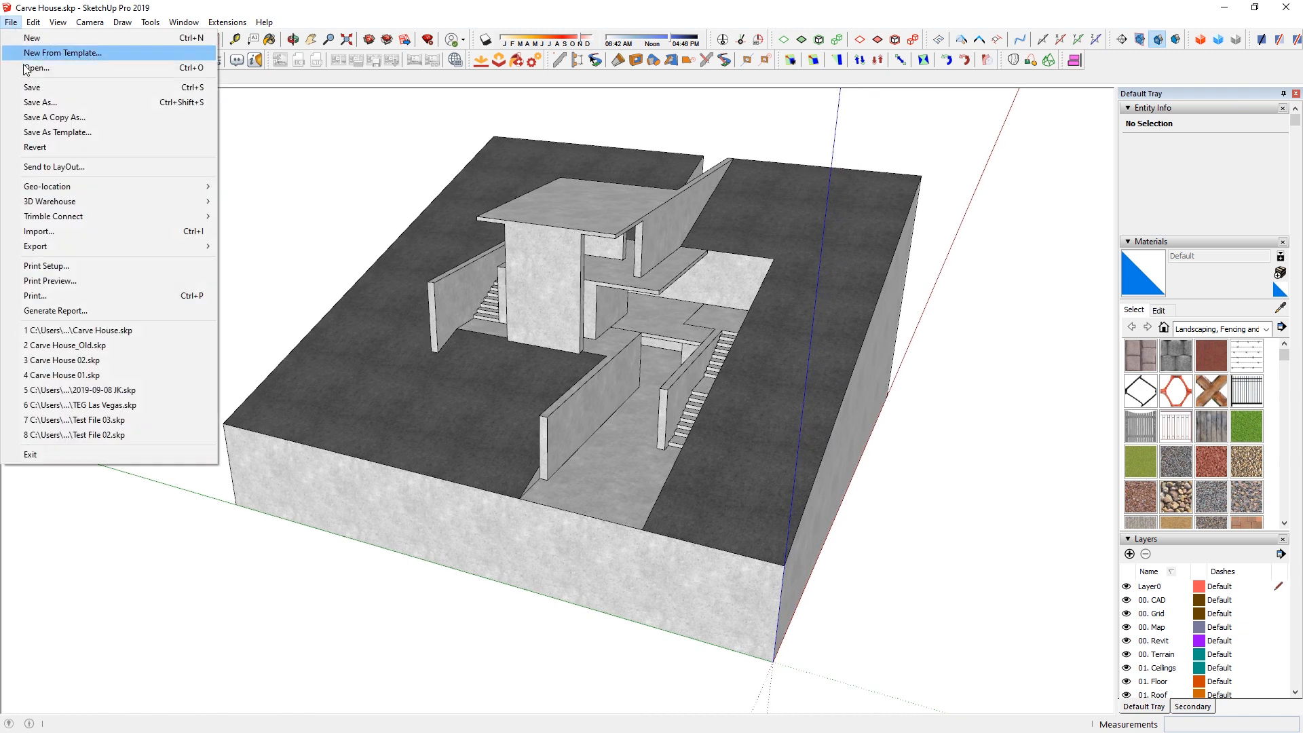
click(36, 123)
click(544, 507)
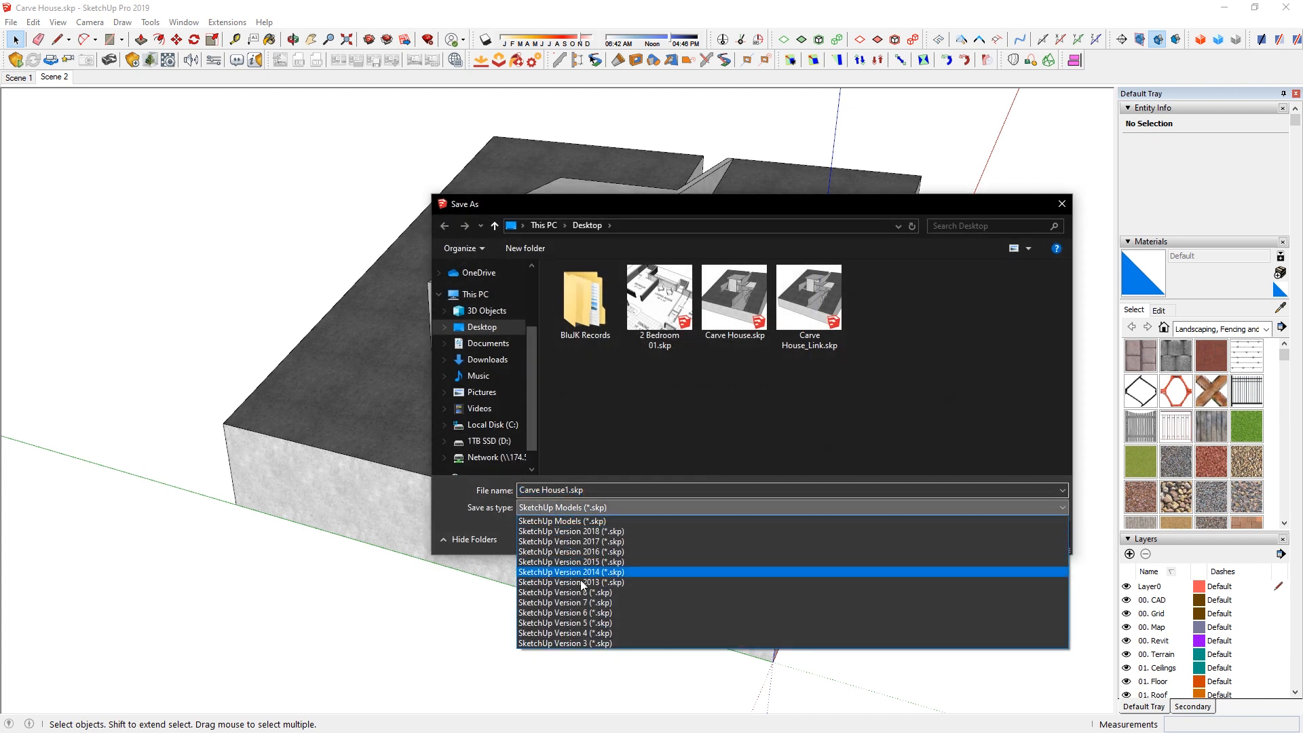
click(590, 592)
click(811, 309)
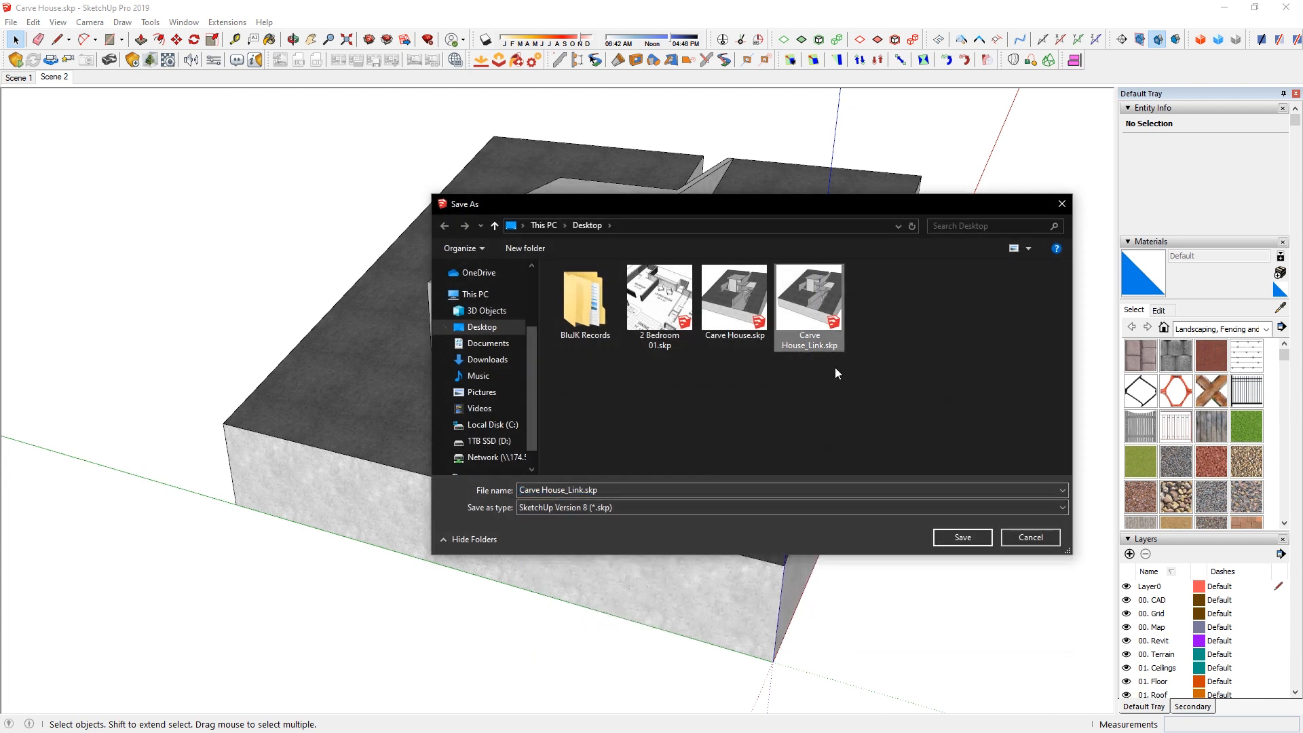
click(962, 536)
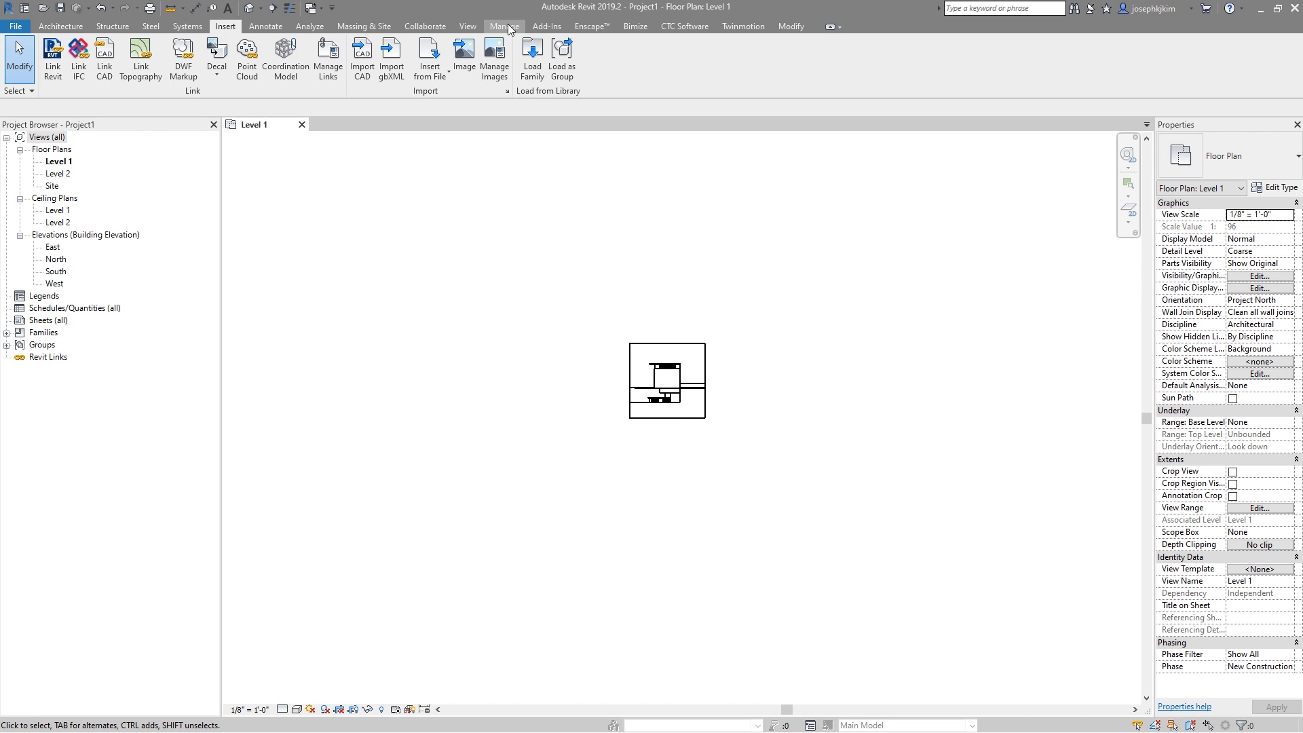
Step: Switch to Revit and reload the linked CAD file Carve House_Link.skp
click(505, 26)
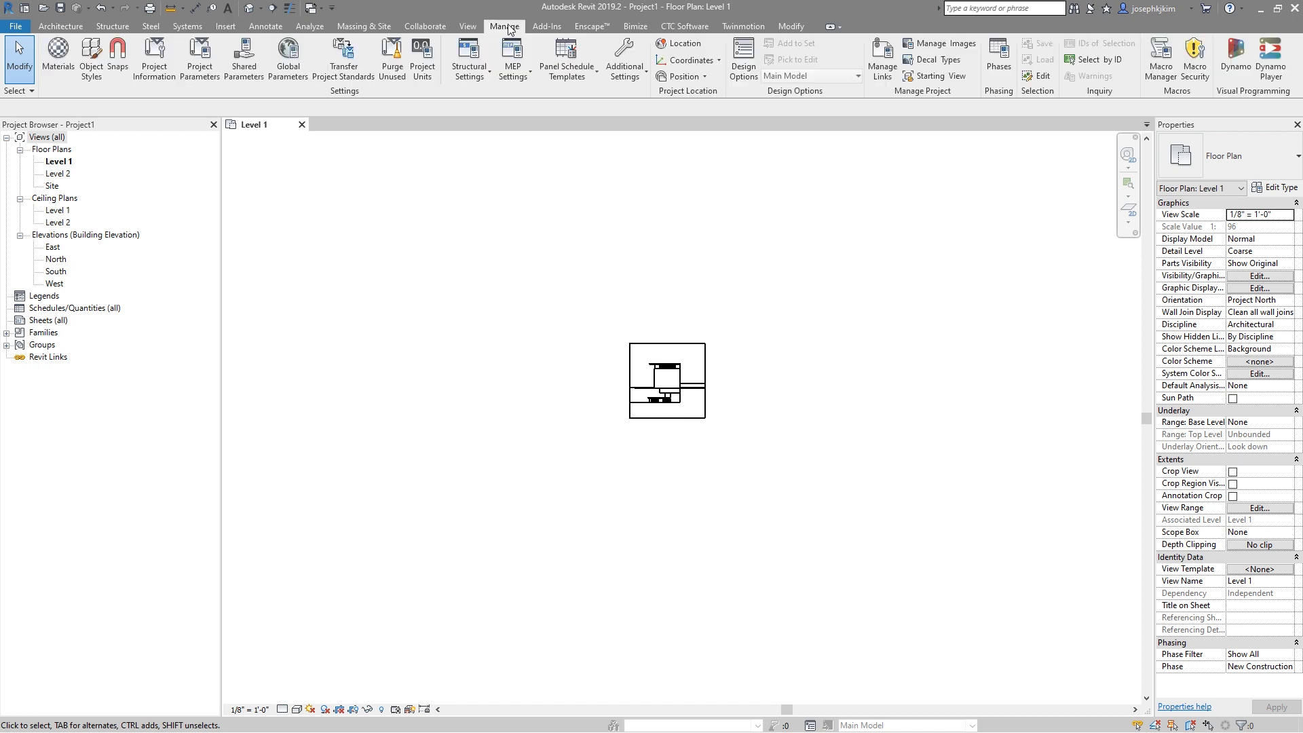
click(893, 66)
click(492, 187)
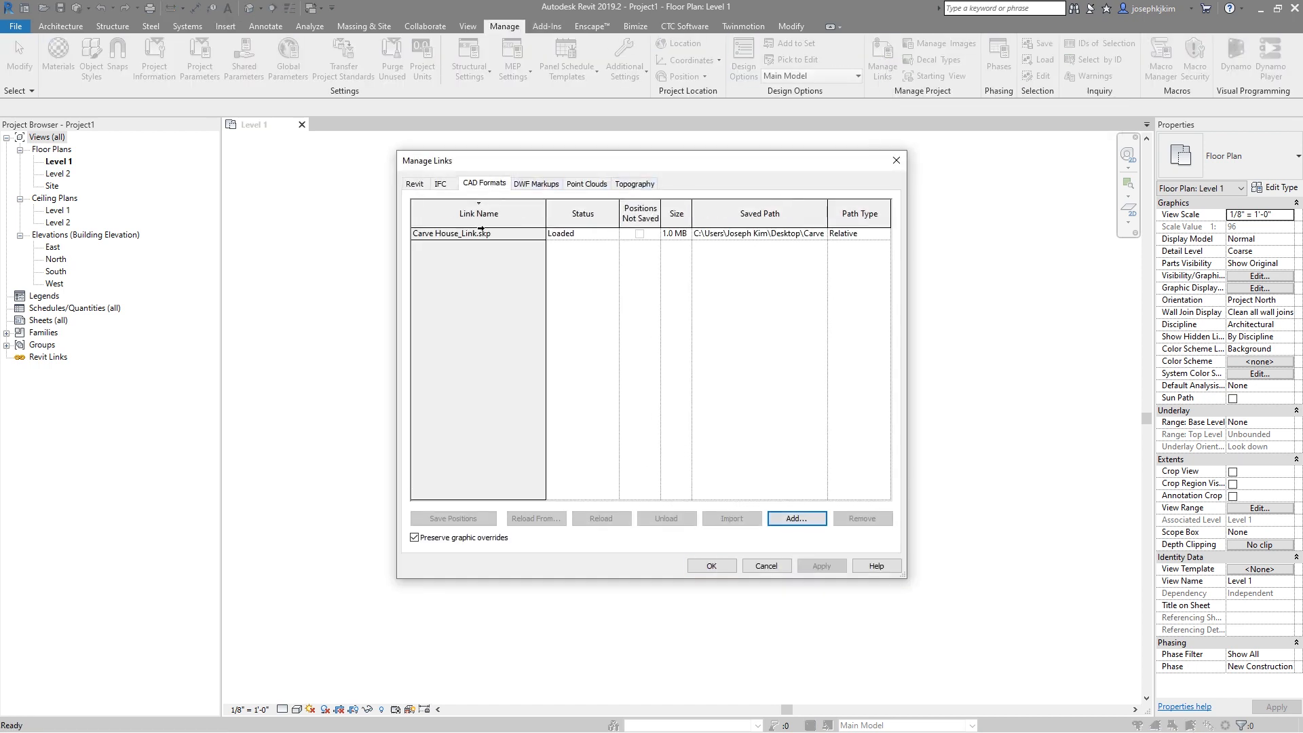
click(479, 237)
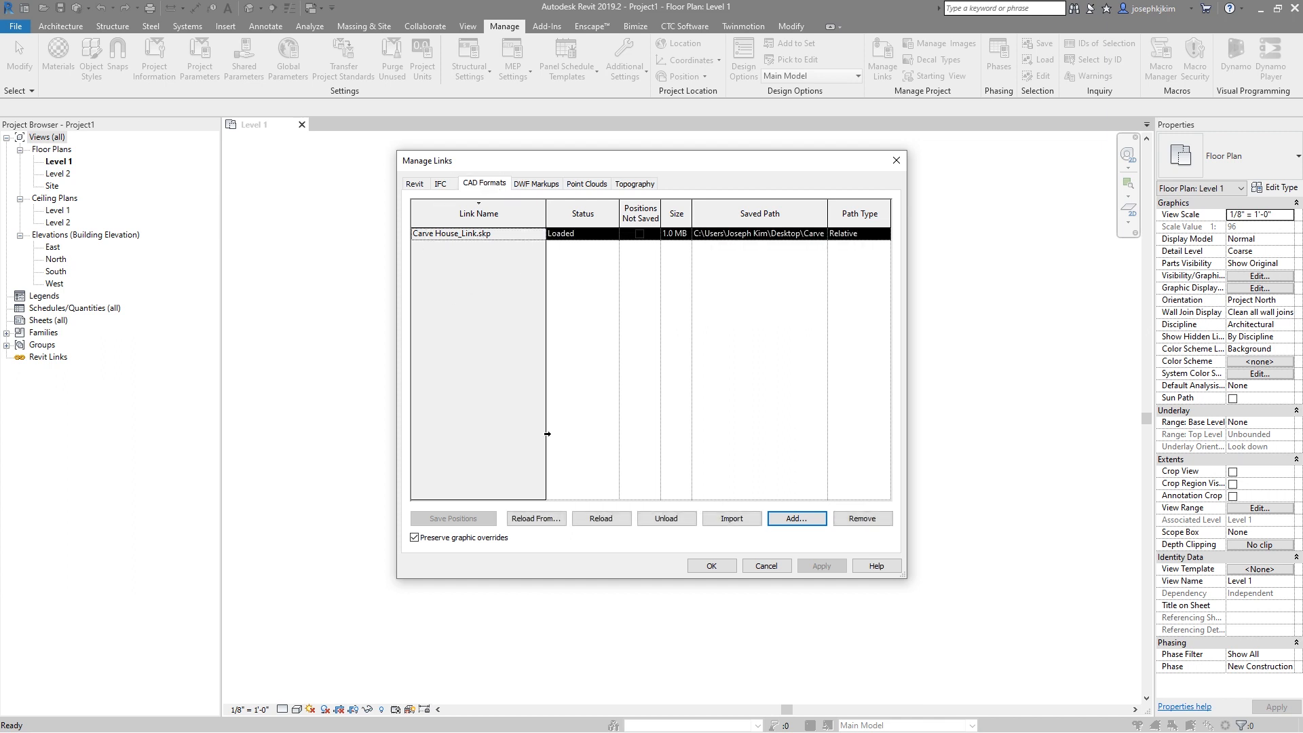
click(604, 523)
click(720, 566)
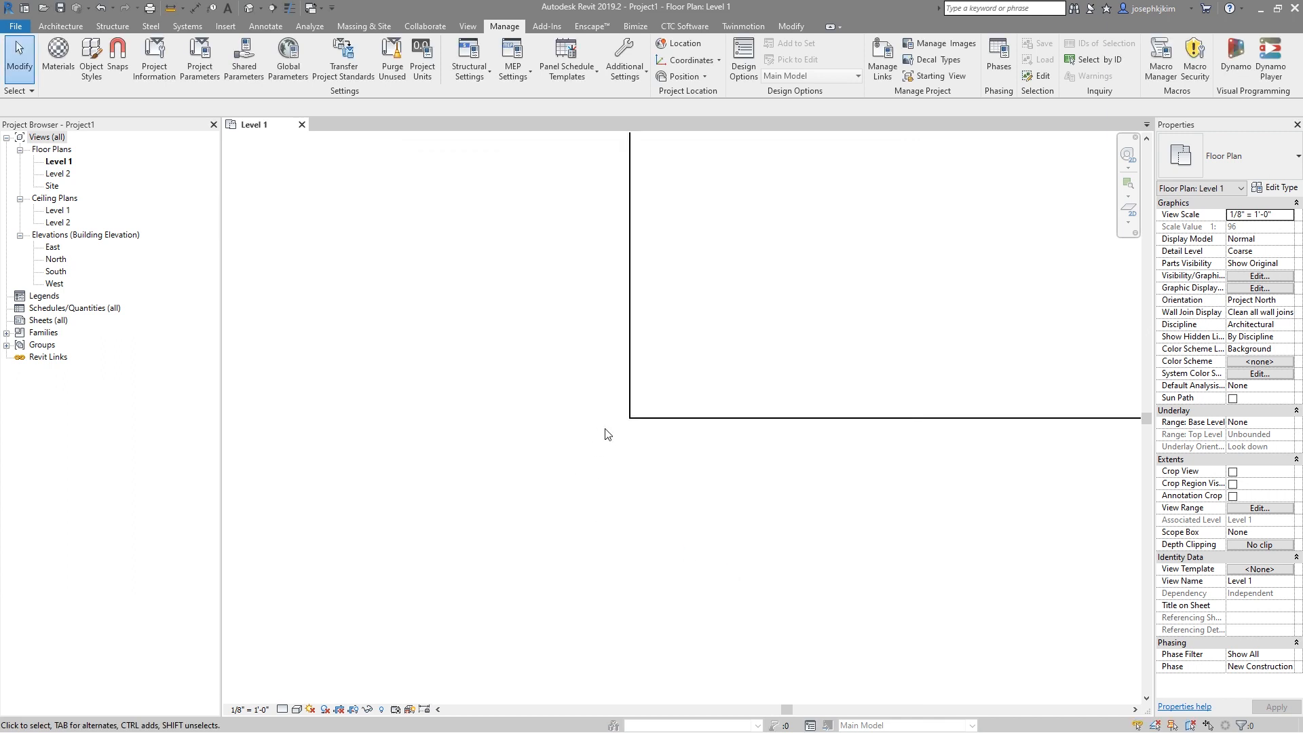
scroll(591, 485, down, 4)
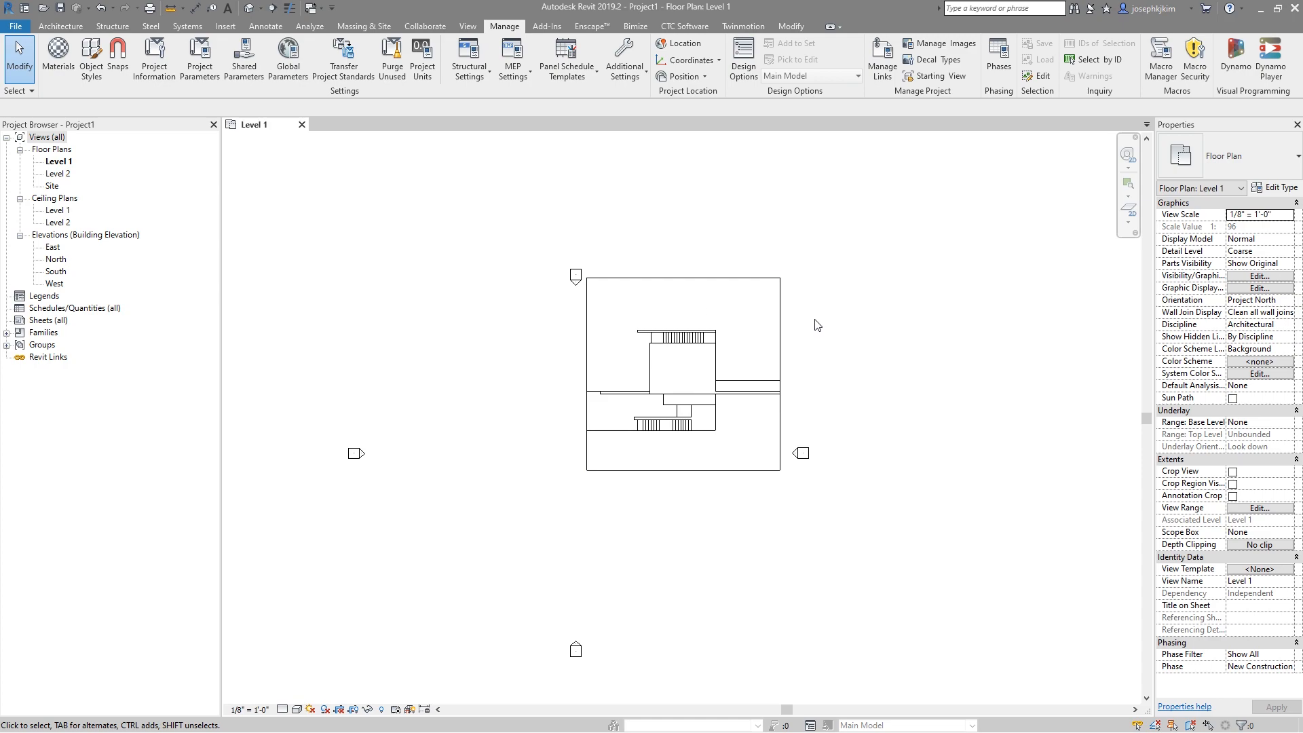
Step: Open Revit's default 3D view and display the linked model in the Shaded and Realistic visual styles
key(alt+Tab)
middle_drag(880, 556, 614, 390)
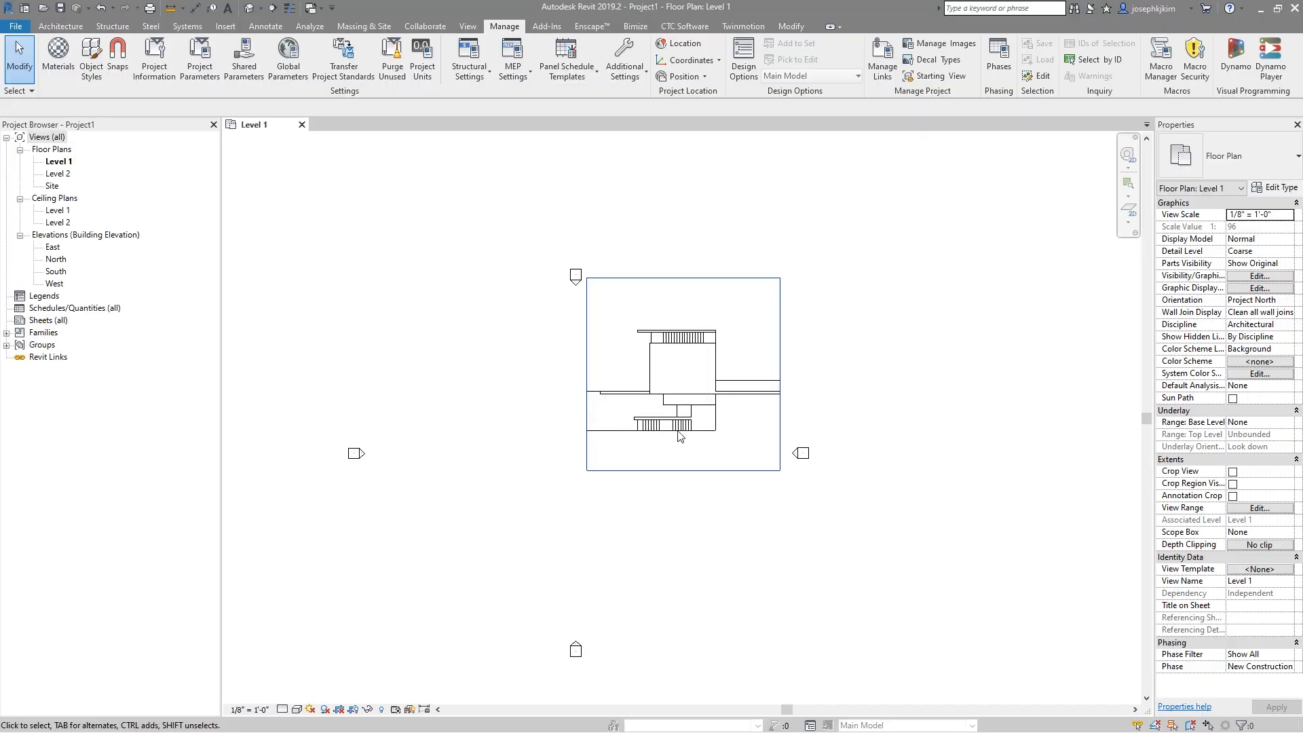
click(249, 8)
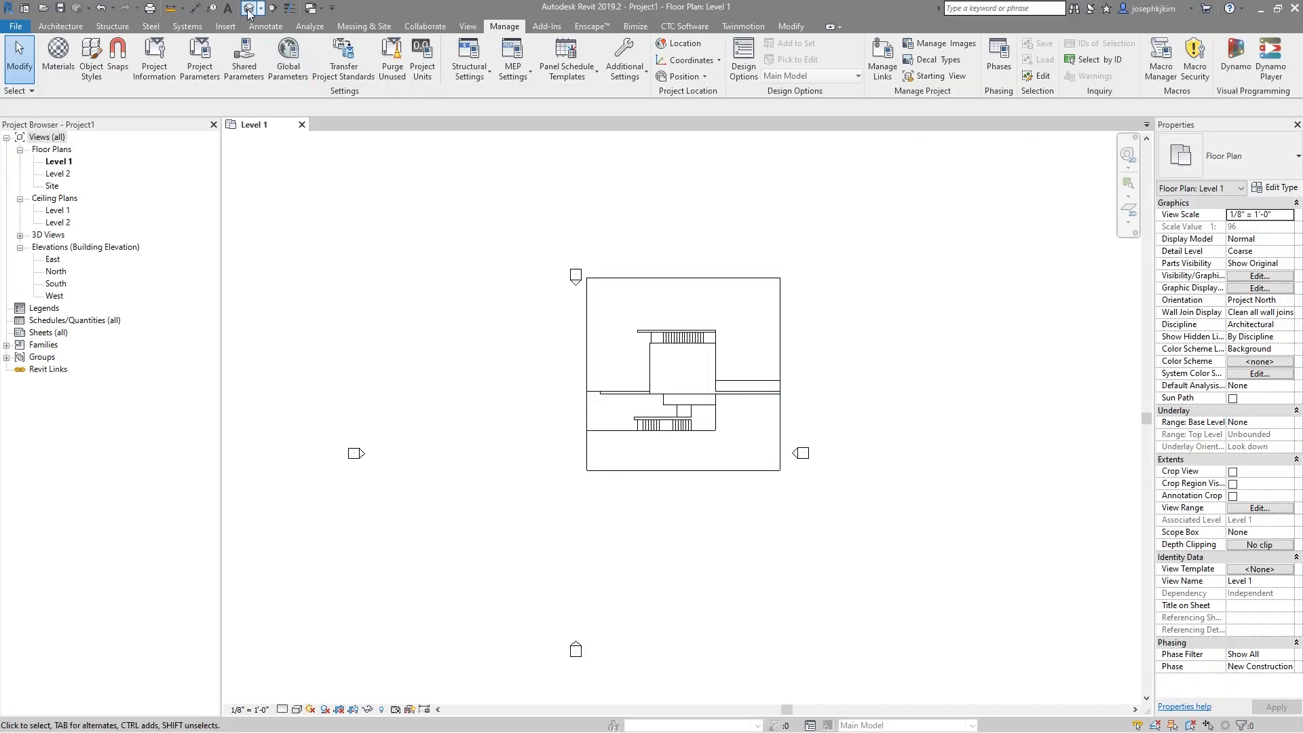
shift+middle_drag(615, 333, 734, 342)
scroll(734, 342, up, 3)
click(296, 709)
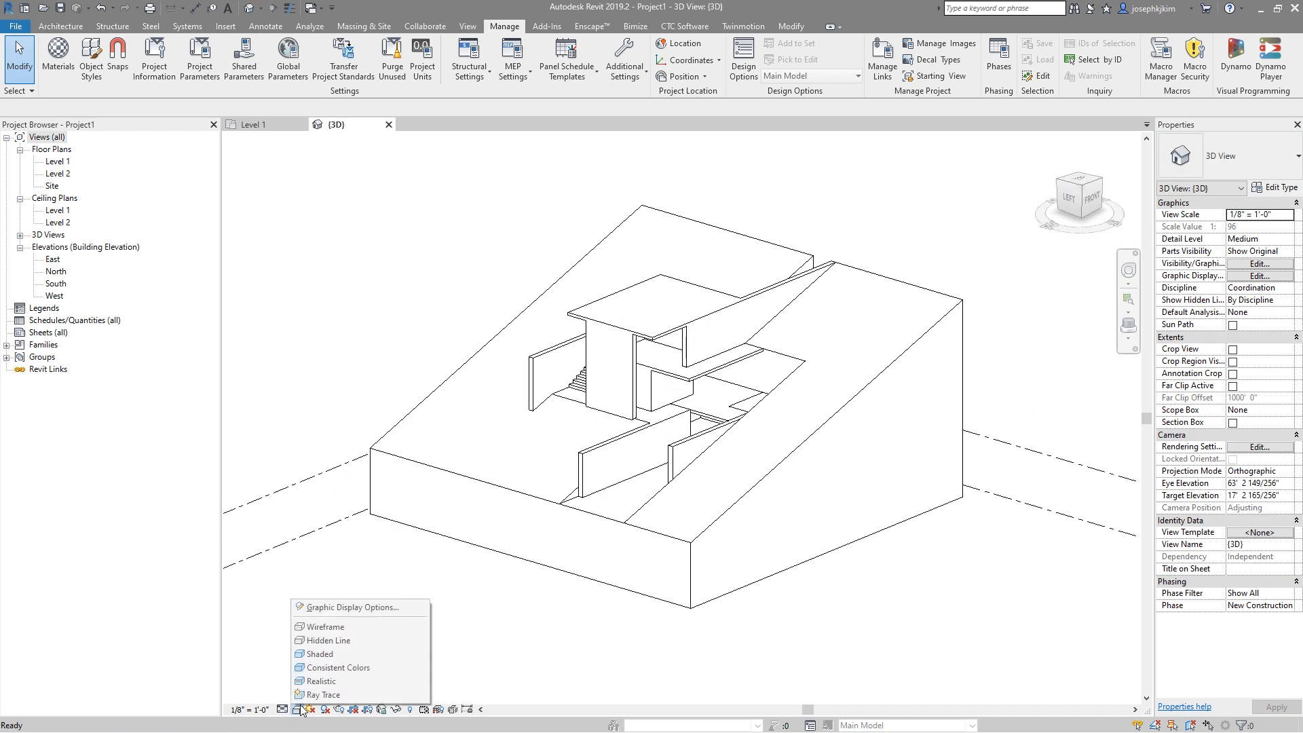
click(377, 653)
shift+middle_drag(435, 337, 394, 232)
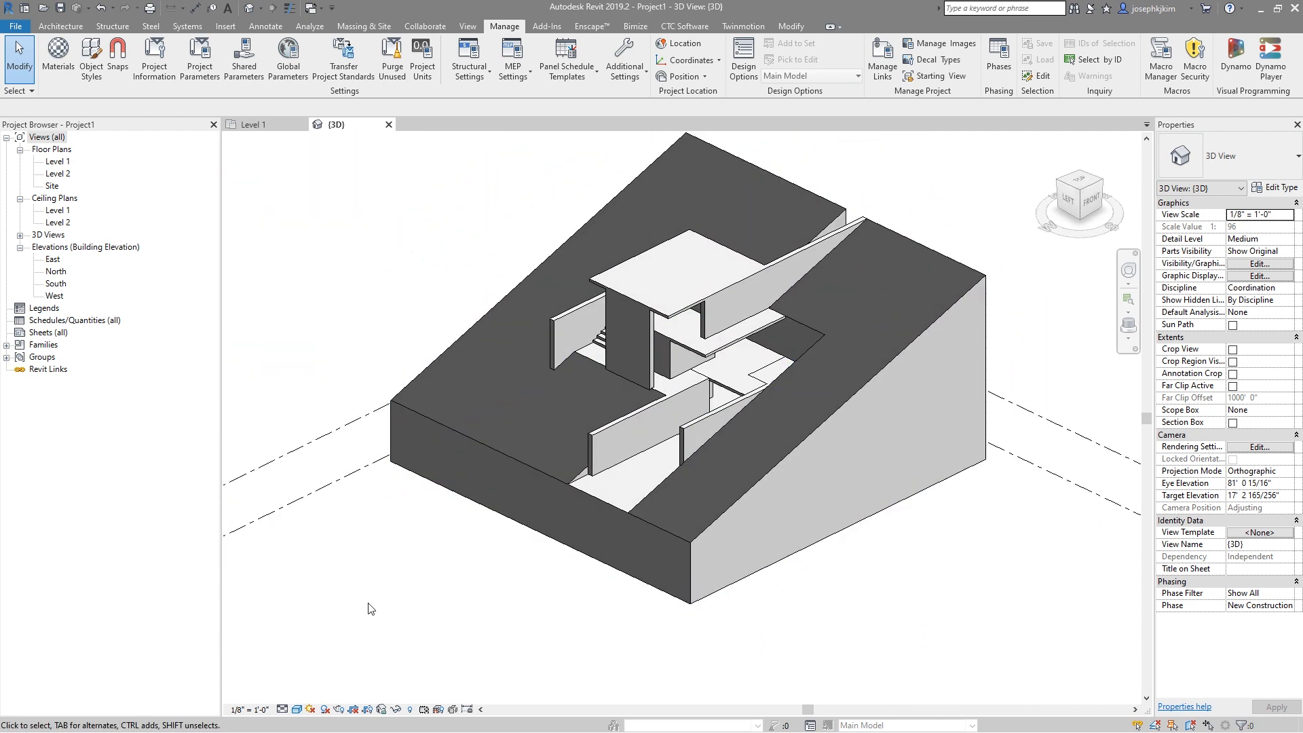
click(297, 709)
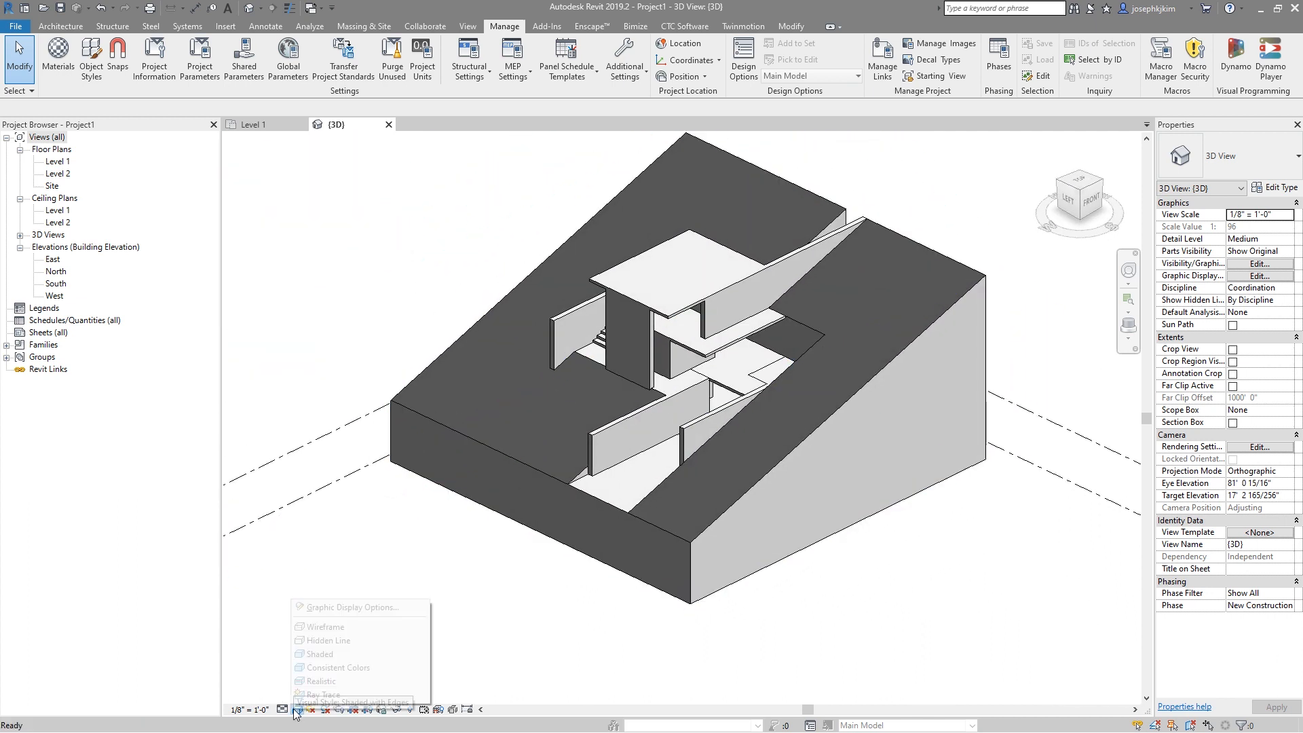
click(322, 681)
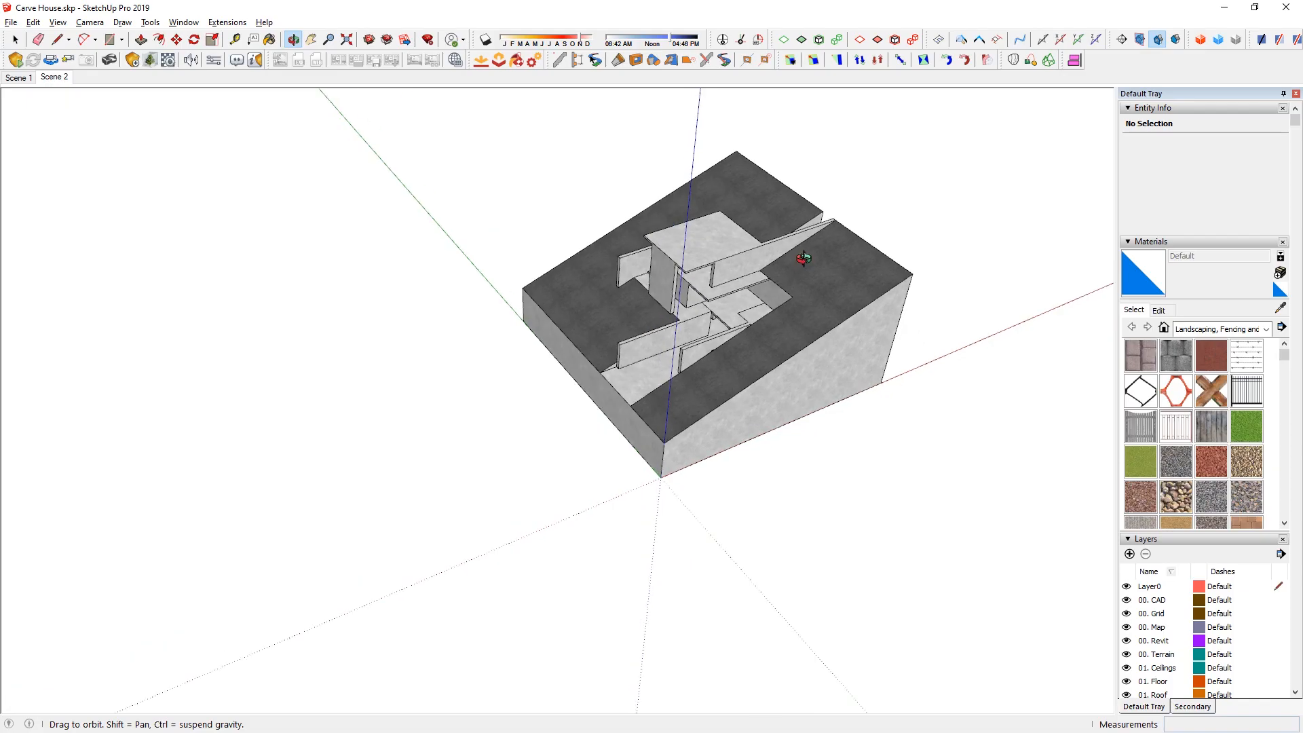
Step: Switch to SketchUp and paint both sloped terrain faces inside the group with the Grass Light Green material
middle_drag(611, 353, 638, 360)
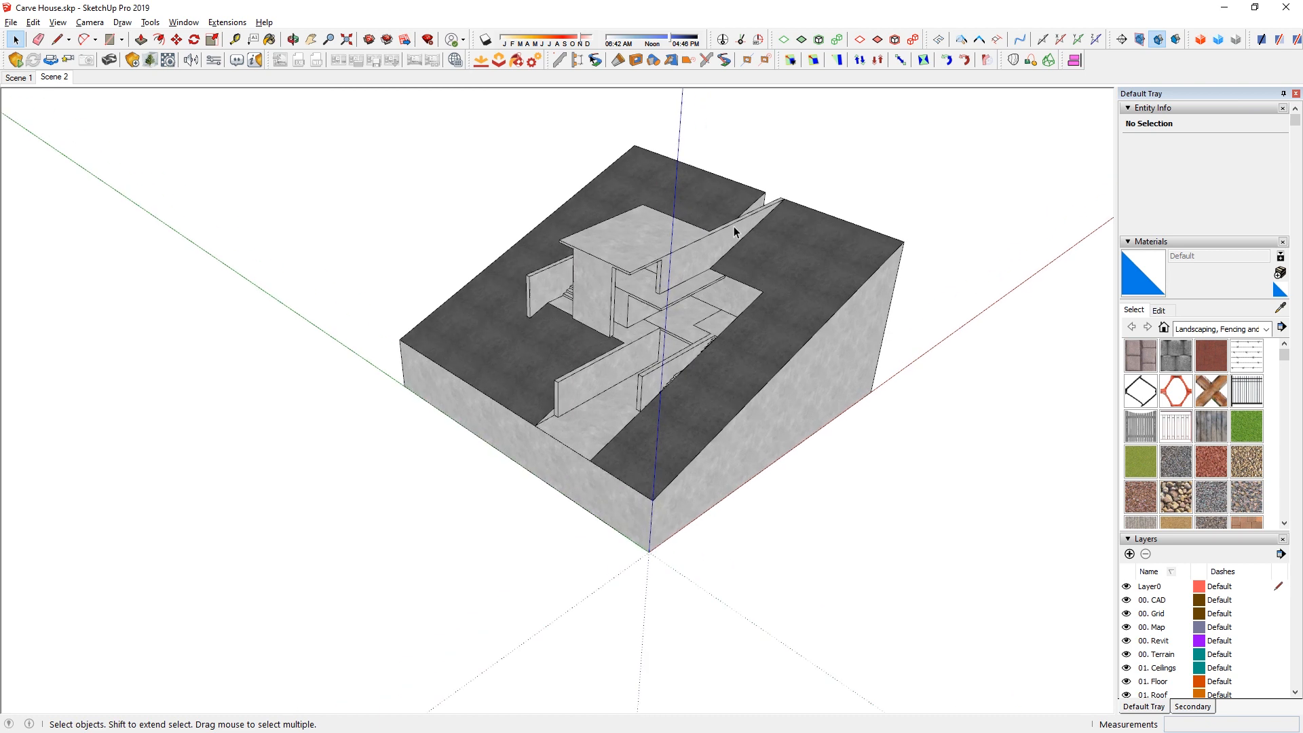
scroll(637, 359, up, 3)
click(1221, 328)
click(1208, 409)
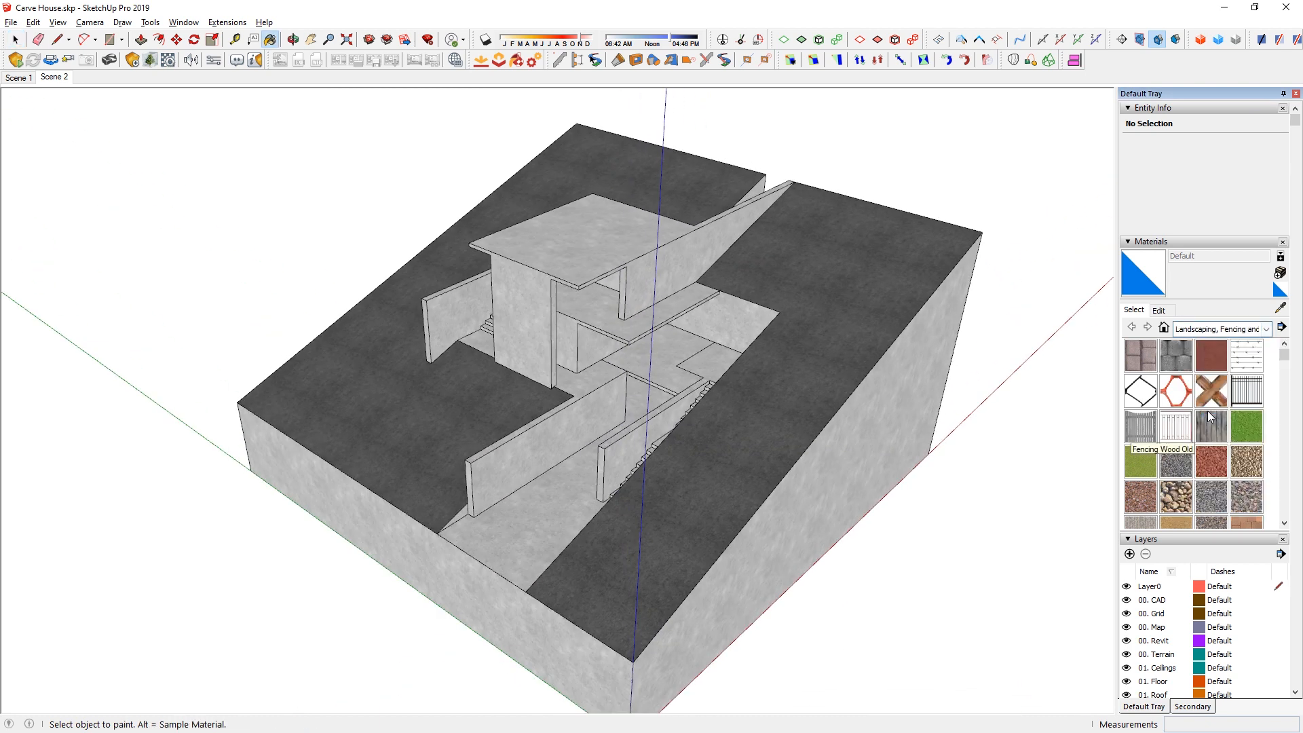
click(1139, 464)
middle_drag(694, 441, 691, 414)
key(space)
double_click(823, 284)
click(830, 278)
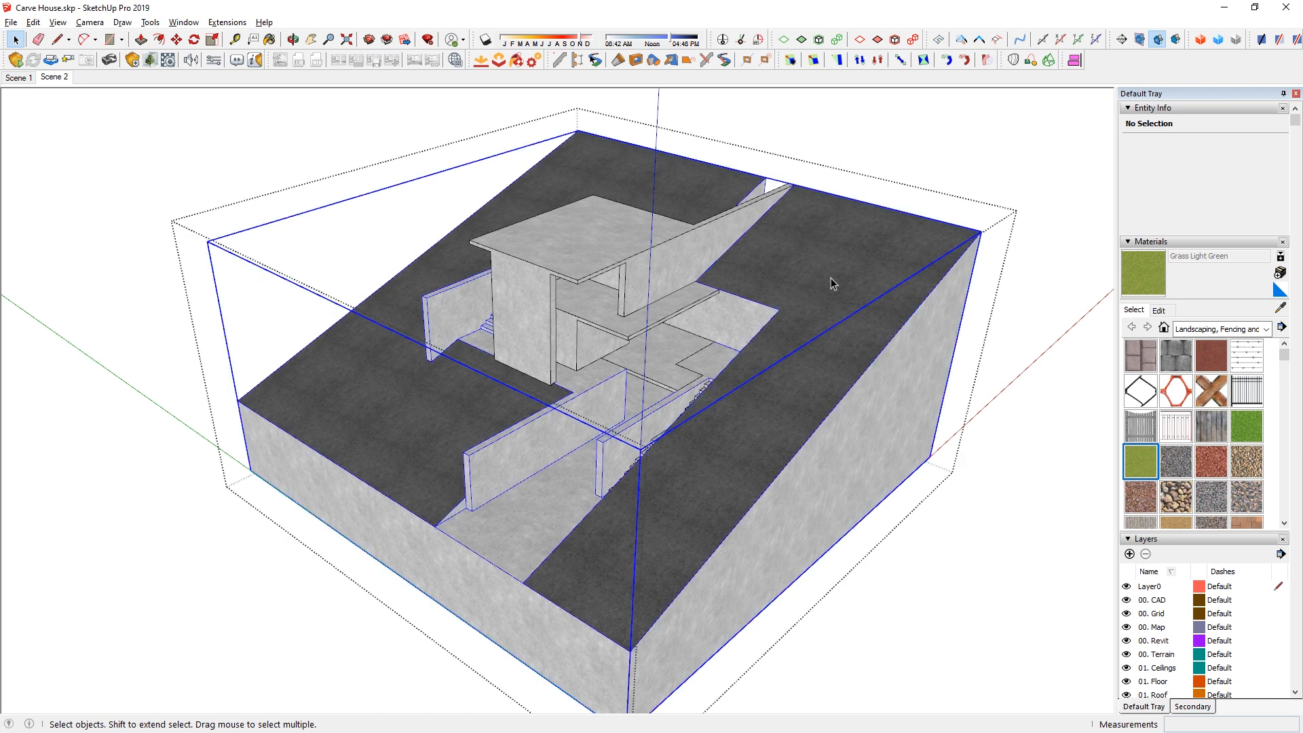
double_click(830, 277)
key(b)
click(848, 253)
click(400, 367)
key(space)
key(Escape)
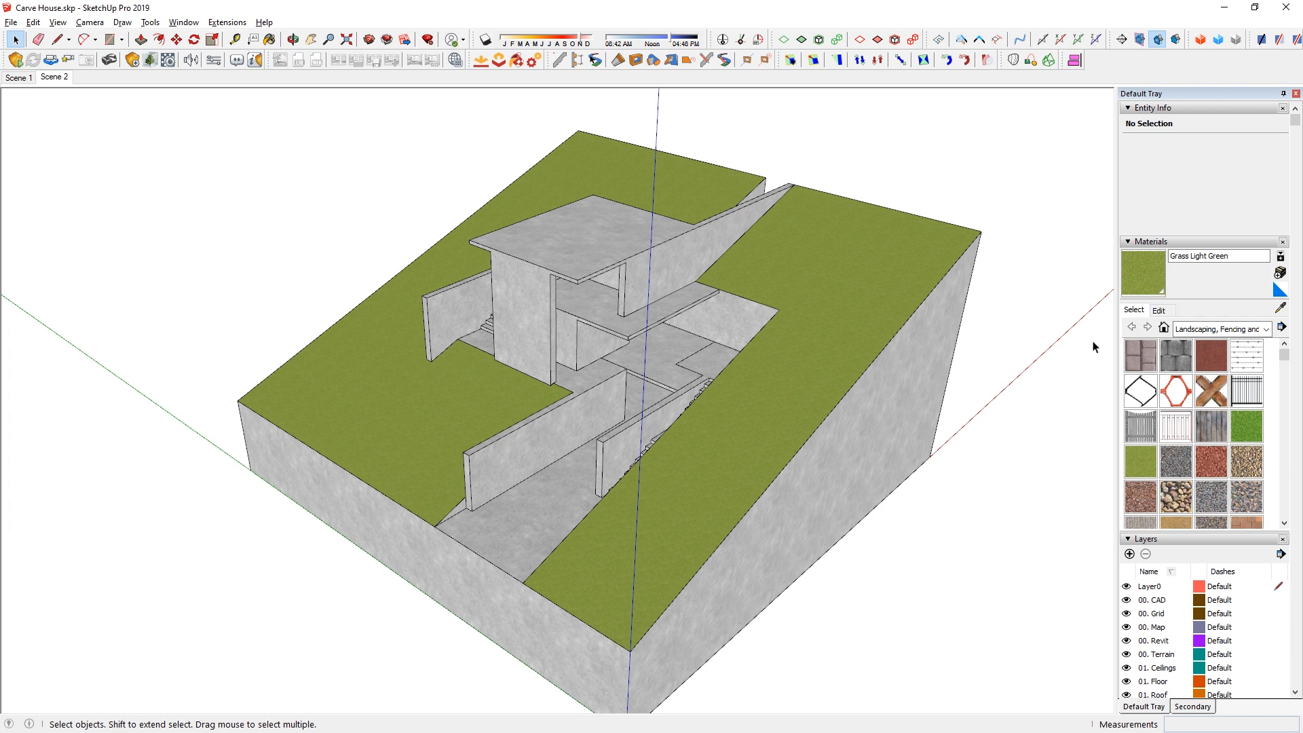
Step: Darken the grass material to HLS saturation 21 and lightness 35, and rename it Grass Green
click(1160, 310)
click(1159, 376)
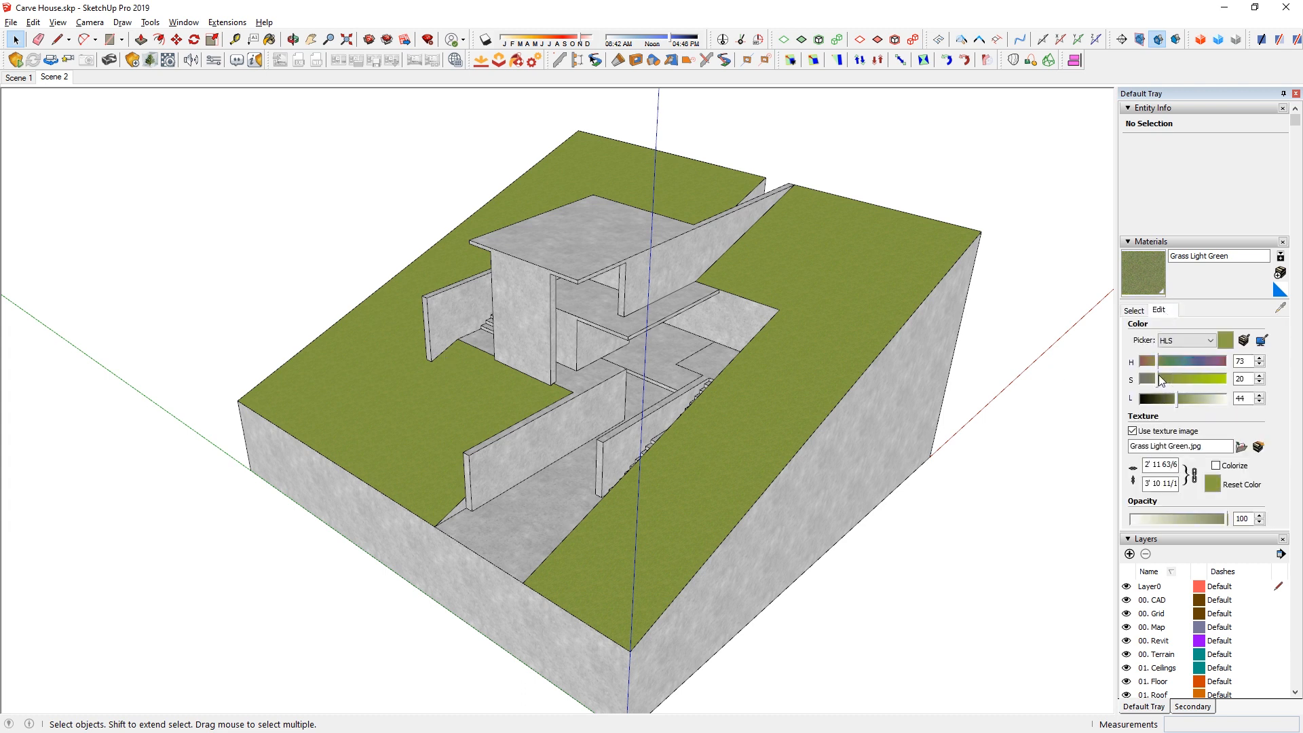
drag(1178, 398, 1172, 402)
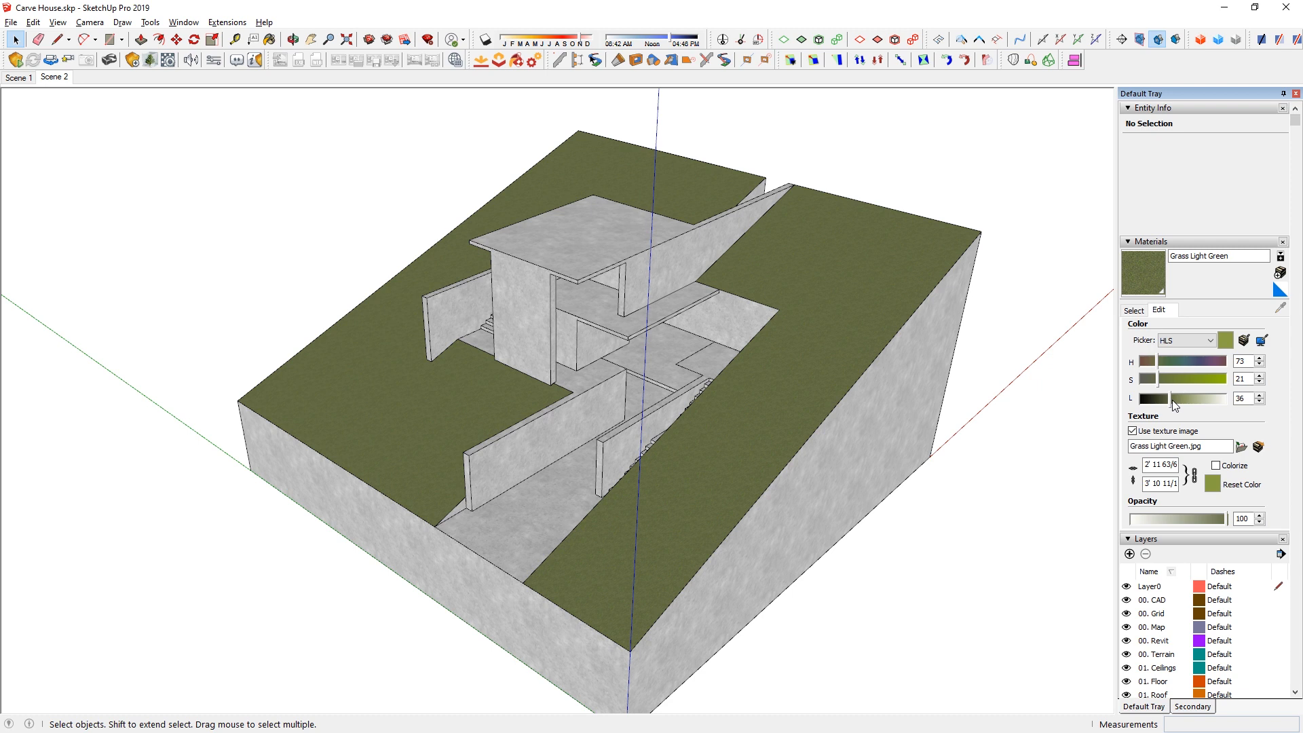
double_click(1195, 257)
key(BackSpace)
key(Return)
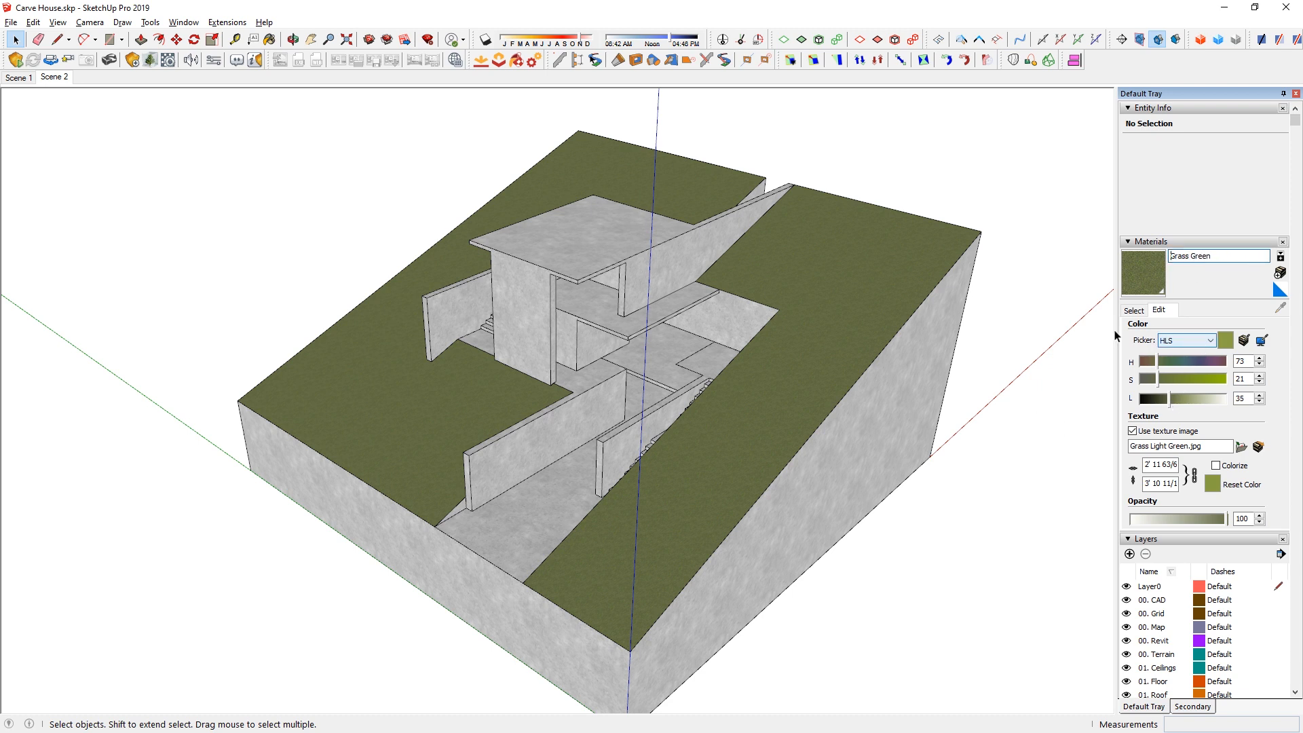
Step: Create a material named Stained Concrete from the sampled light concrete, tinted to hue 28, saturation 20 and lightness 67
middle_drag(702, 380, 707, 368)
click(668, 391)
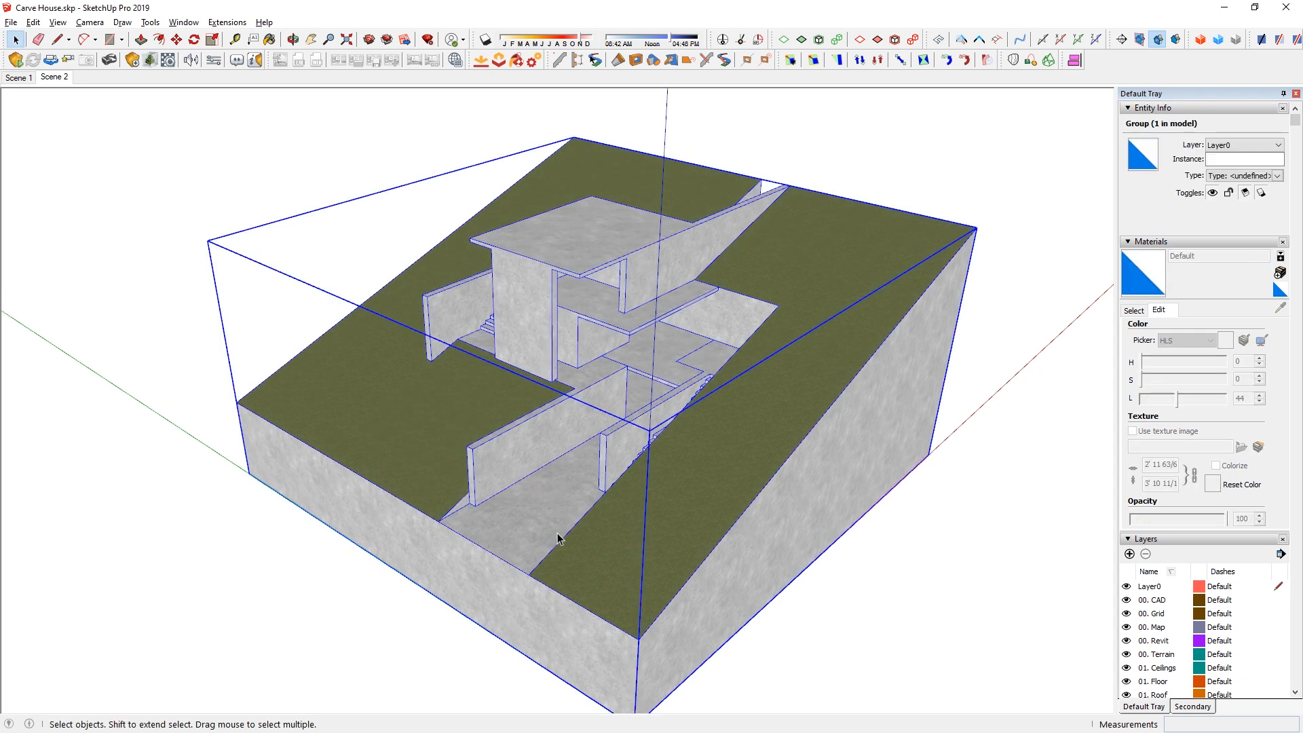
key(b)
alt+click(653, 343)
click(1280, 273)
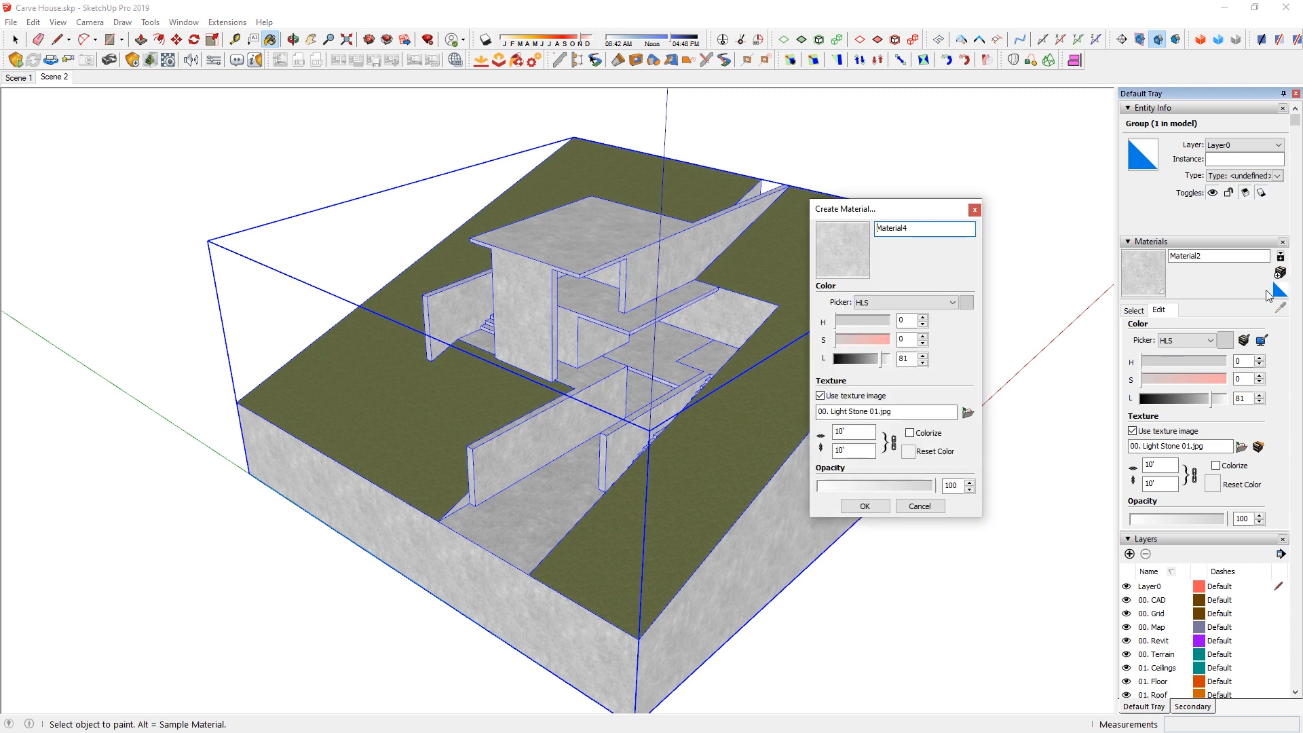
text(Stain)
text(te)
drag(834, 338, 841, 332)
click(845, 323)
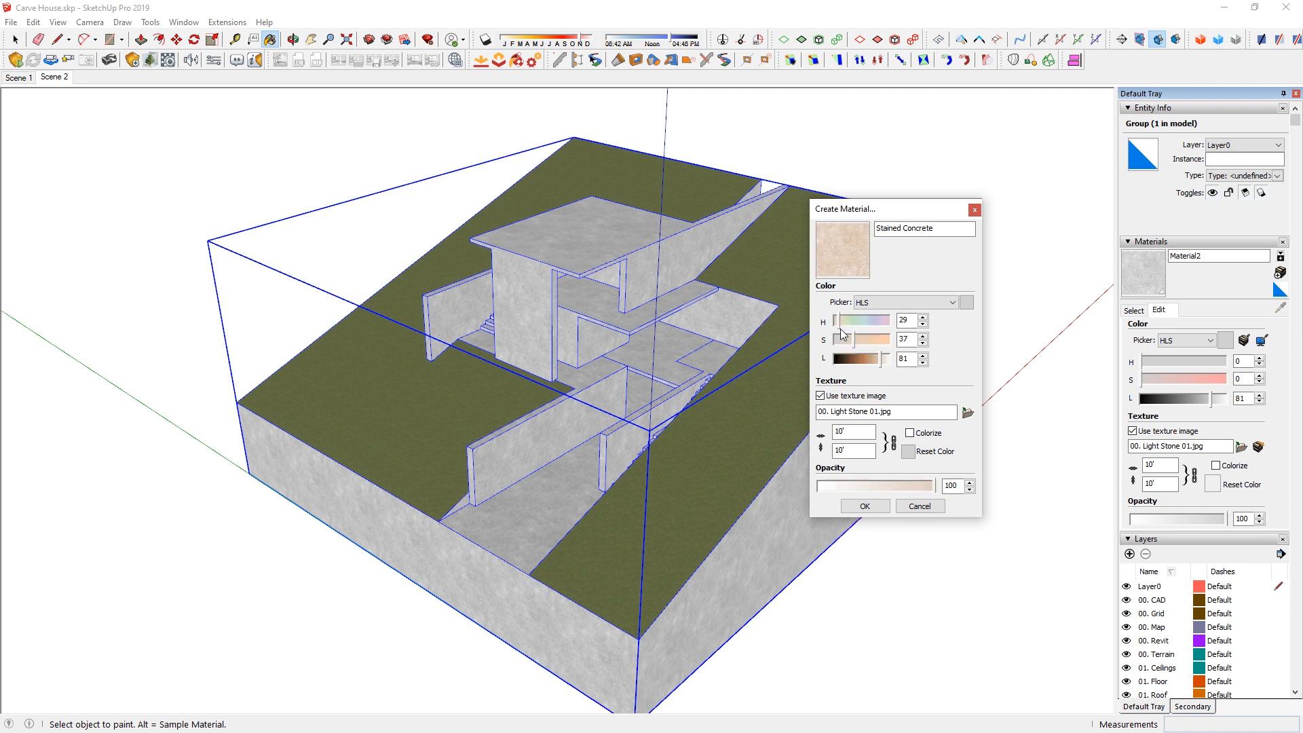
click(871, 359)
click(868, 506)
Step: Paint the lower entry floor and the adjoining floor areas inside the terrain group with Stained Concrete
key(space)
middle_drag(571, 499, 581, 507)
double_click(582, 505)
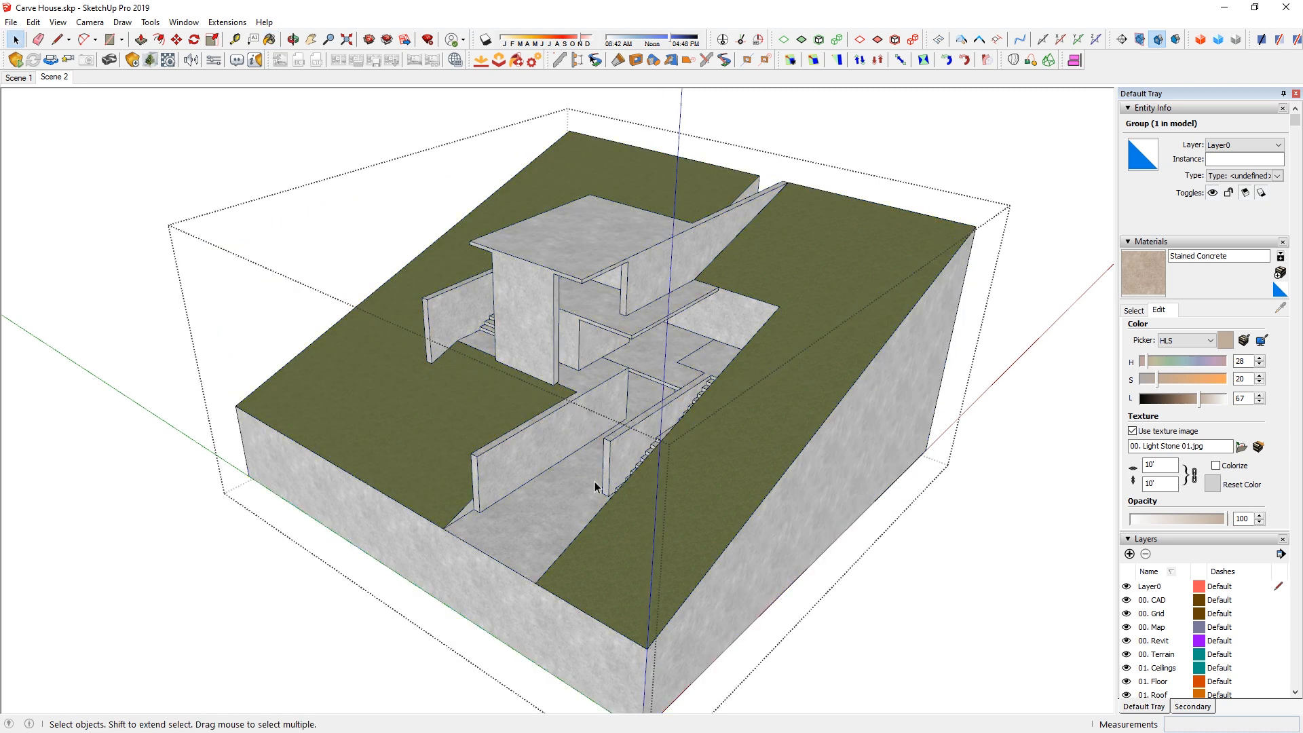
click(572, 500)
key(b)
click(576, 476)
key(space)
key(b)
click(707, 352)
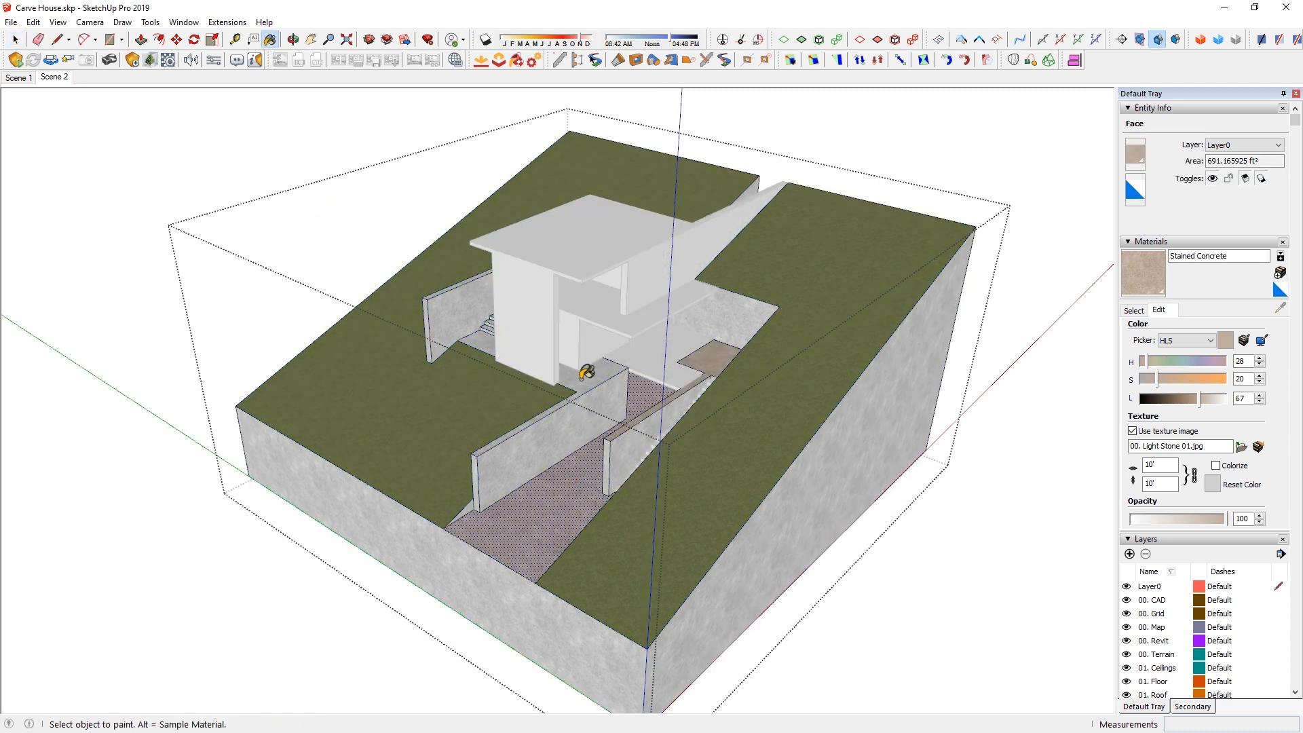
click(590, 372)
key(space)
double_click(653, 367)
key(Escape)
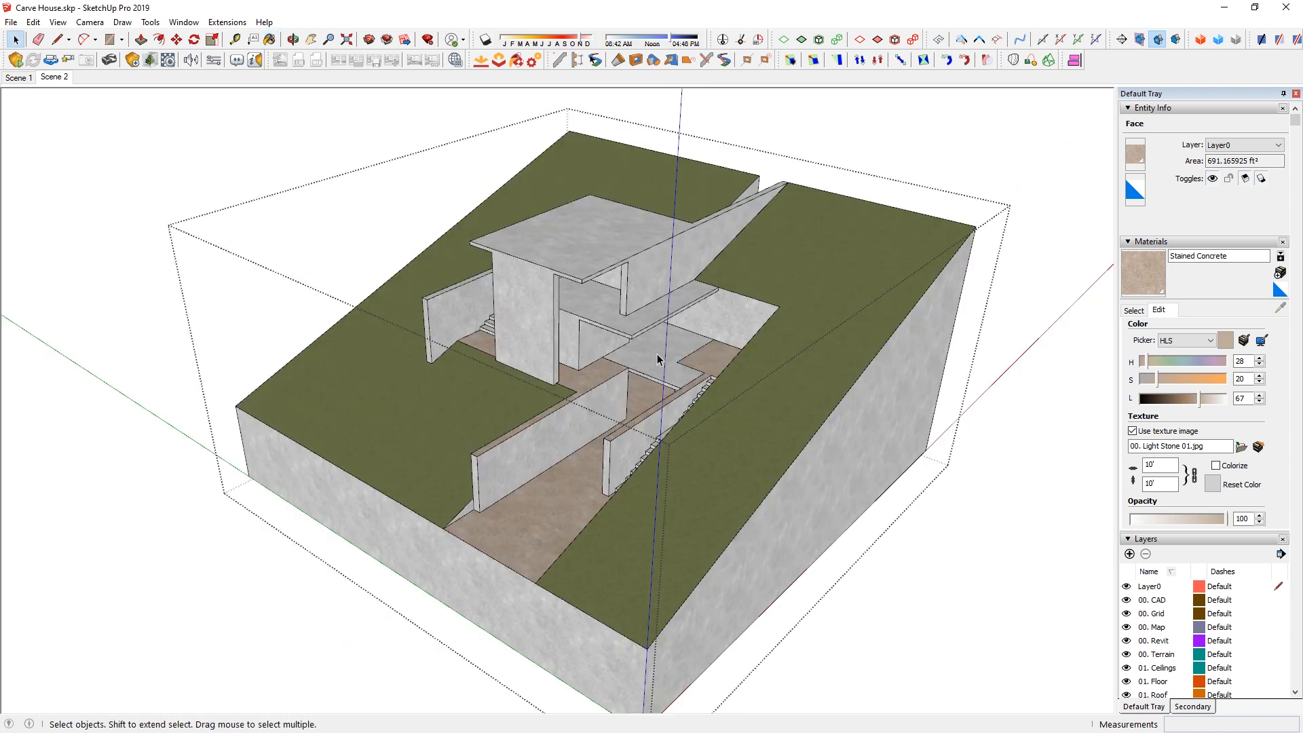
Step: Paint the mid-level floor and the upper floor slab of the house with the Stained Concrete material
key(b)
click(663, 349)
key(space)
double_click(648, 314)
key(b)
click(662, 305)
key(space)
key(Escape)
Step: Paint a staircase group of the house with the Stained Concrete material
middle_drag(451, 343, 722, 427)
double_click(736, 401)
key(Escape)
key(b)
click(737, 395)
key(space)
Step: Paint the remaining stair and adjoining floor surfaces inside the house's groups with Stained Concrete
click(494, 312)
double_click(493, 311)
click(494, 308)
scroll(485, 344, up, 4)
click(581, 395)
key(b)
click(586, 380)
key(space)
right_click(587, 386)
mouse_move(671, 684)
click(766, 617)
key(b)
click(572, 377)
key(p)
key(space)
scroll(572, 380, down, 10)
middle_drag(572, 380, 905, 285)
scroll(847, 407, up, 3)
middle_drag(848, 407, 619, 415)
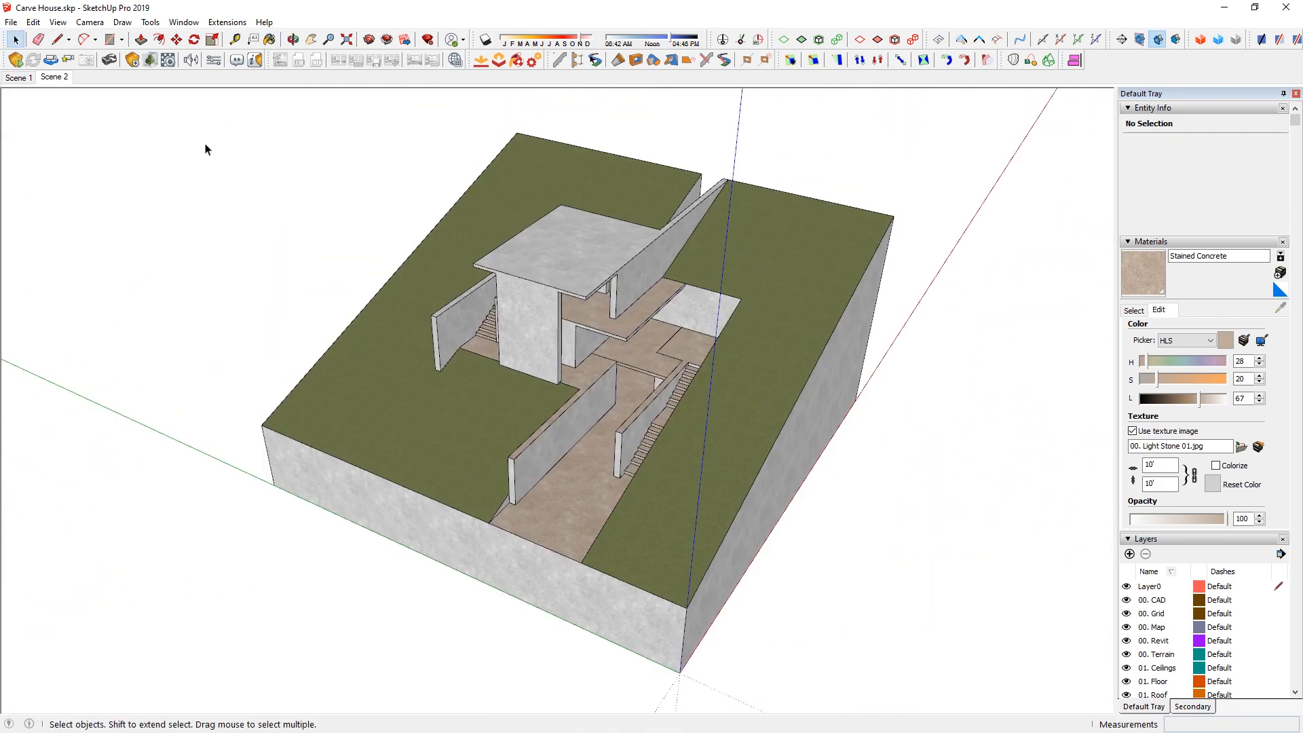
Step: Save a copy of the SketchUp model over Carve House_Link.skp on the Desktop, choosing its SketchUp file type
click(11, 22)
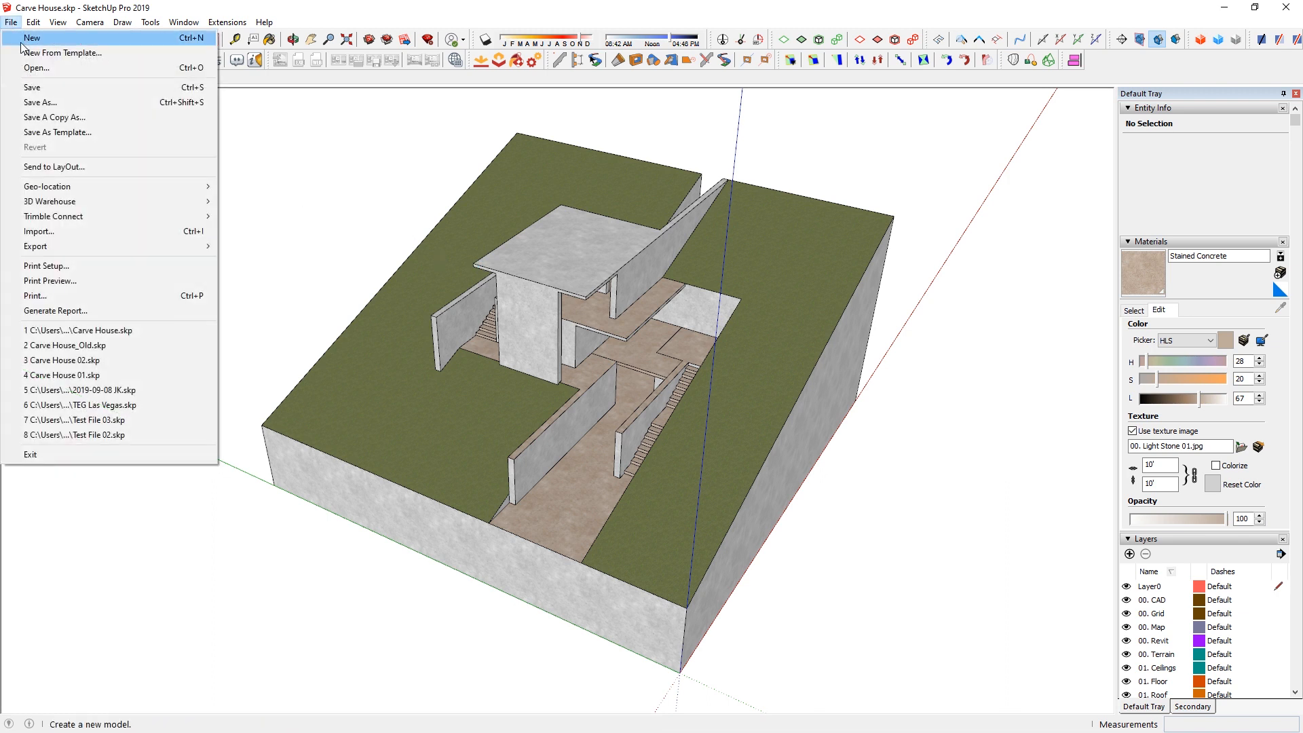
click(60, 119)
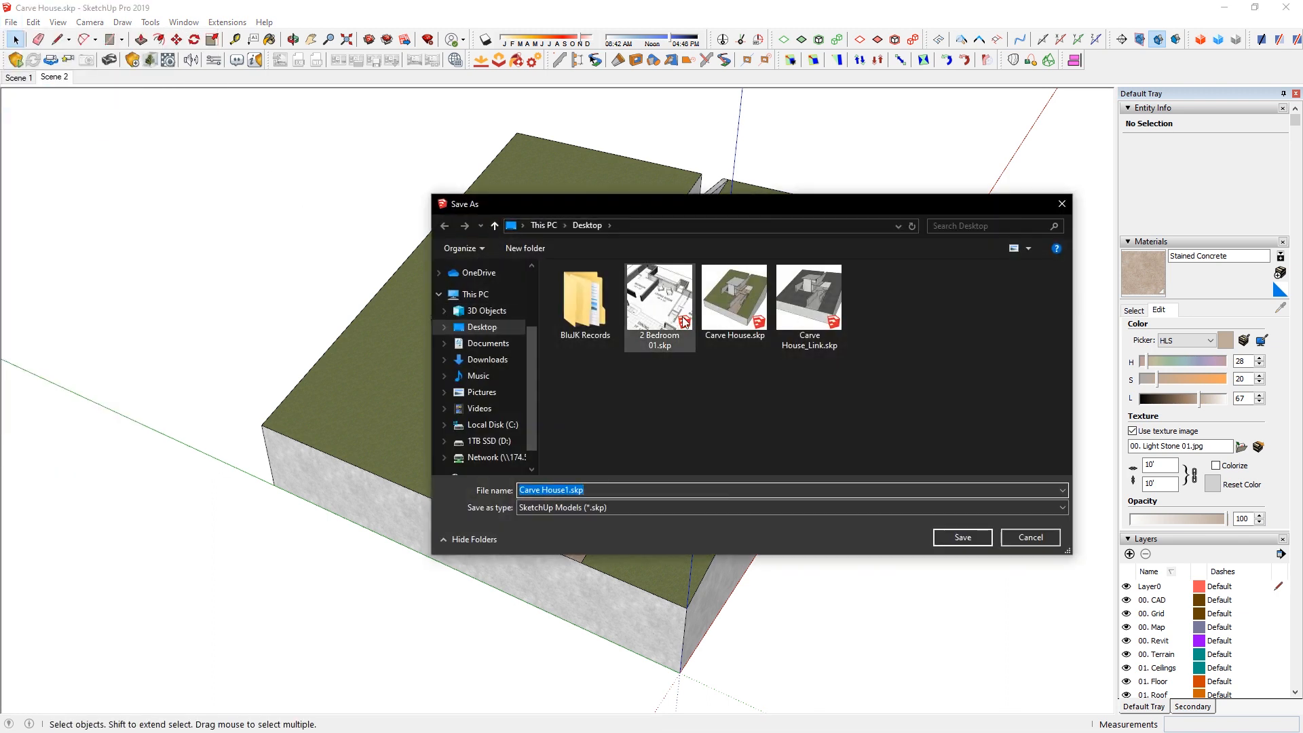
click(834, 311)
click(791, 507)
click(678, 597)
click(963, 536)
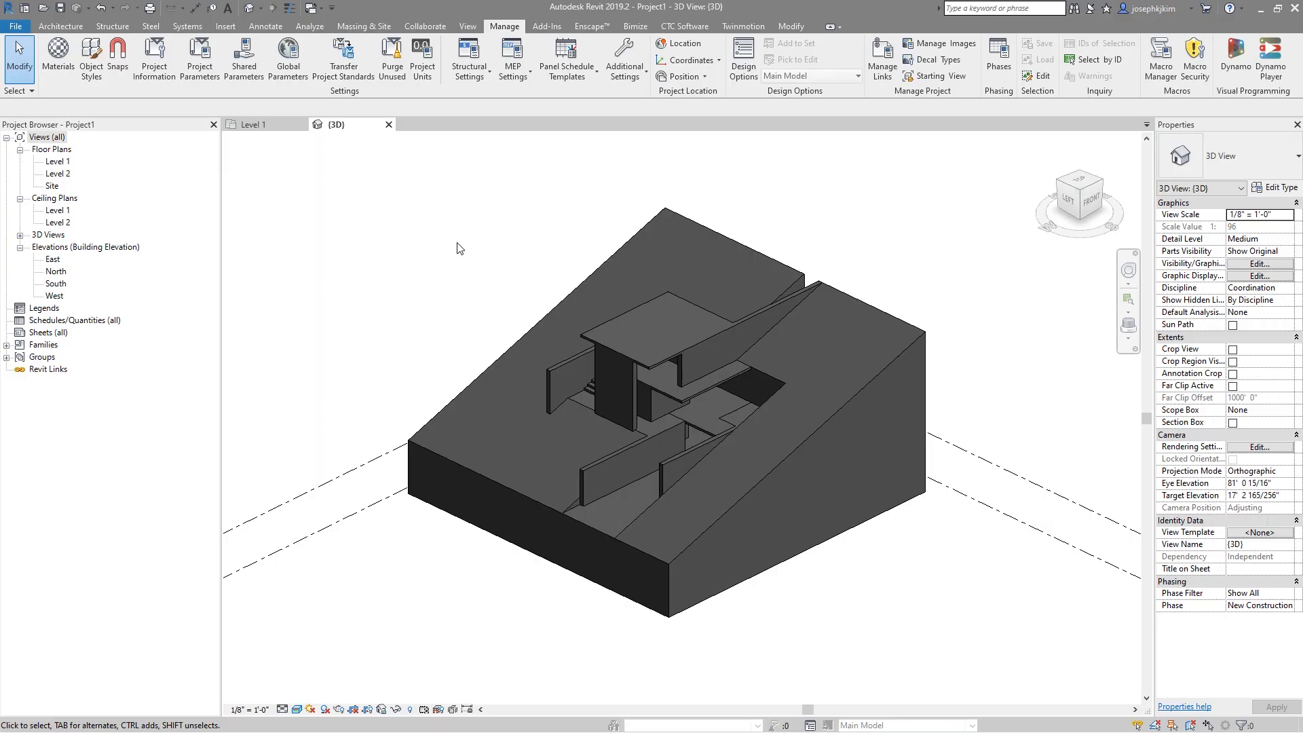
Step: Switch to Revit, set the 3D view's visual style to Shaded, and reload the Carve House_Link.skp CAD link
click(297, 709)
click(339, 669)
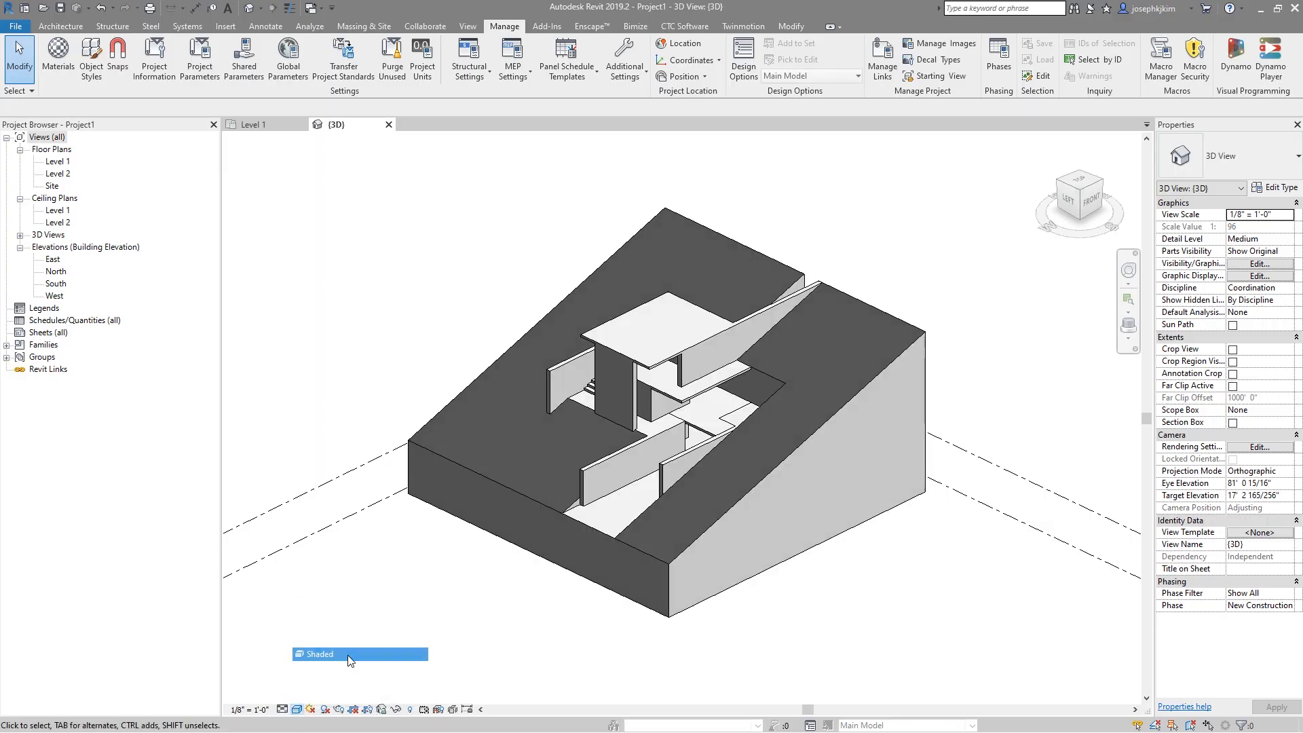
click(882, 58)
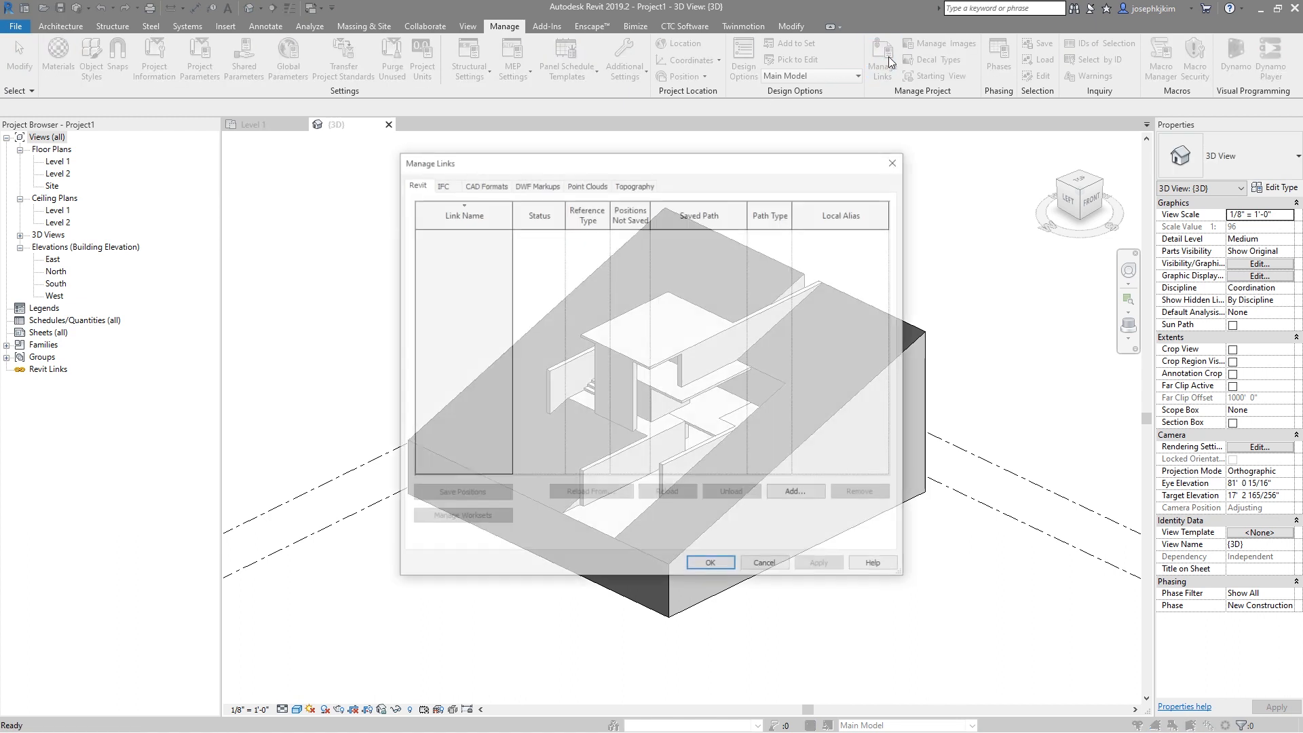
click(484, 184)
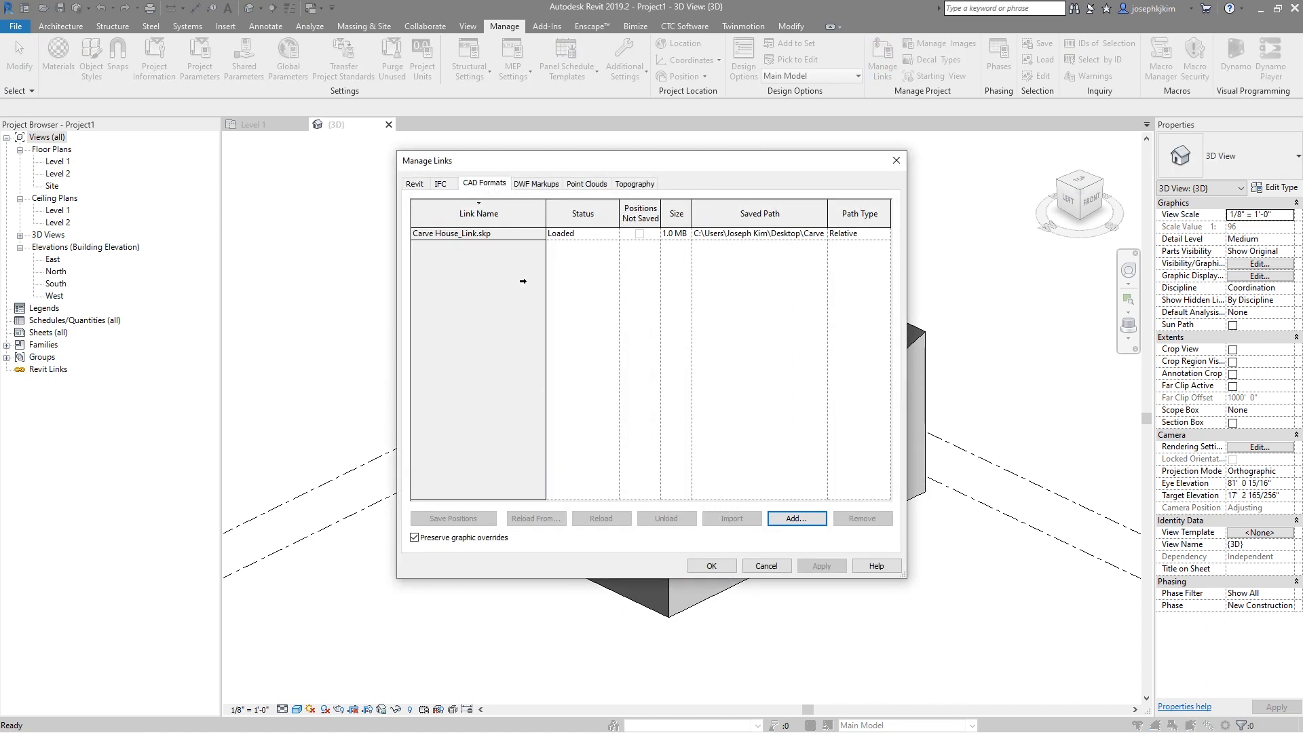
click(516, 234)
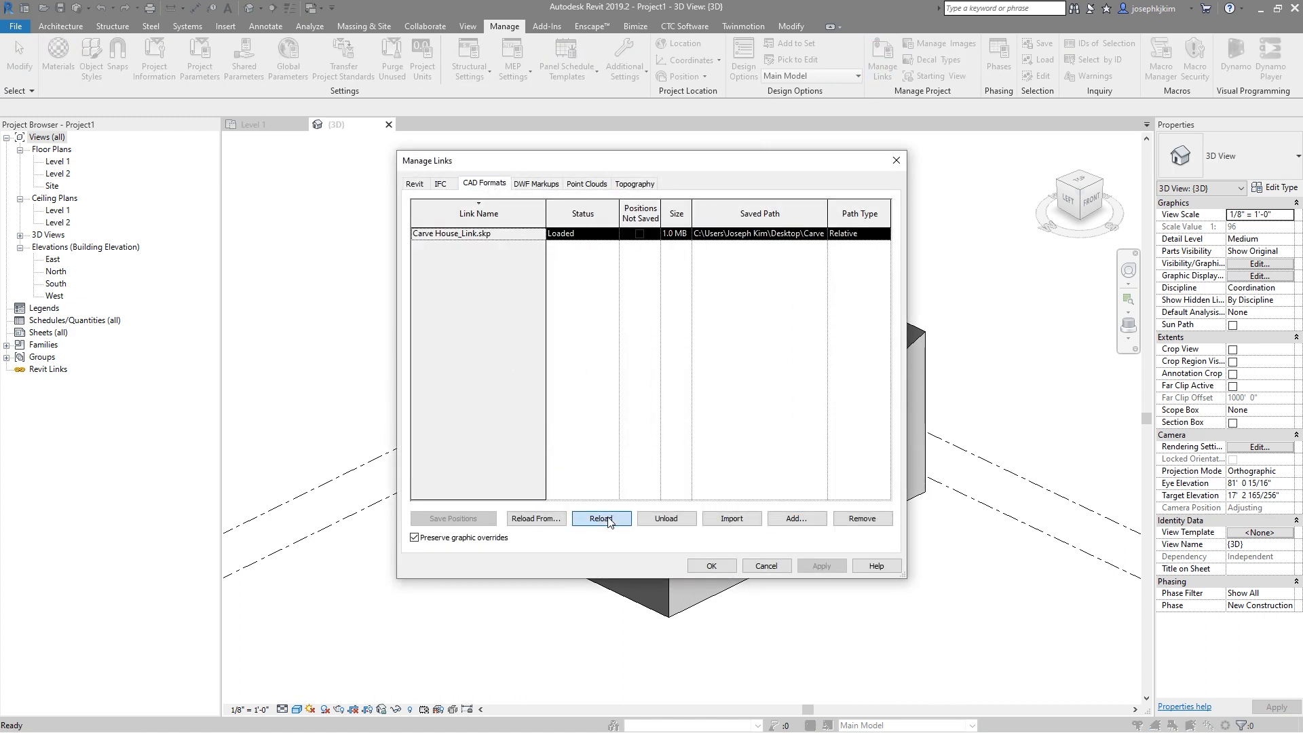
click(607, 519)
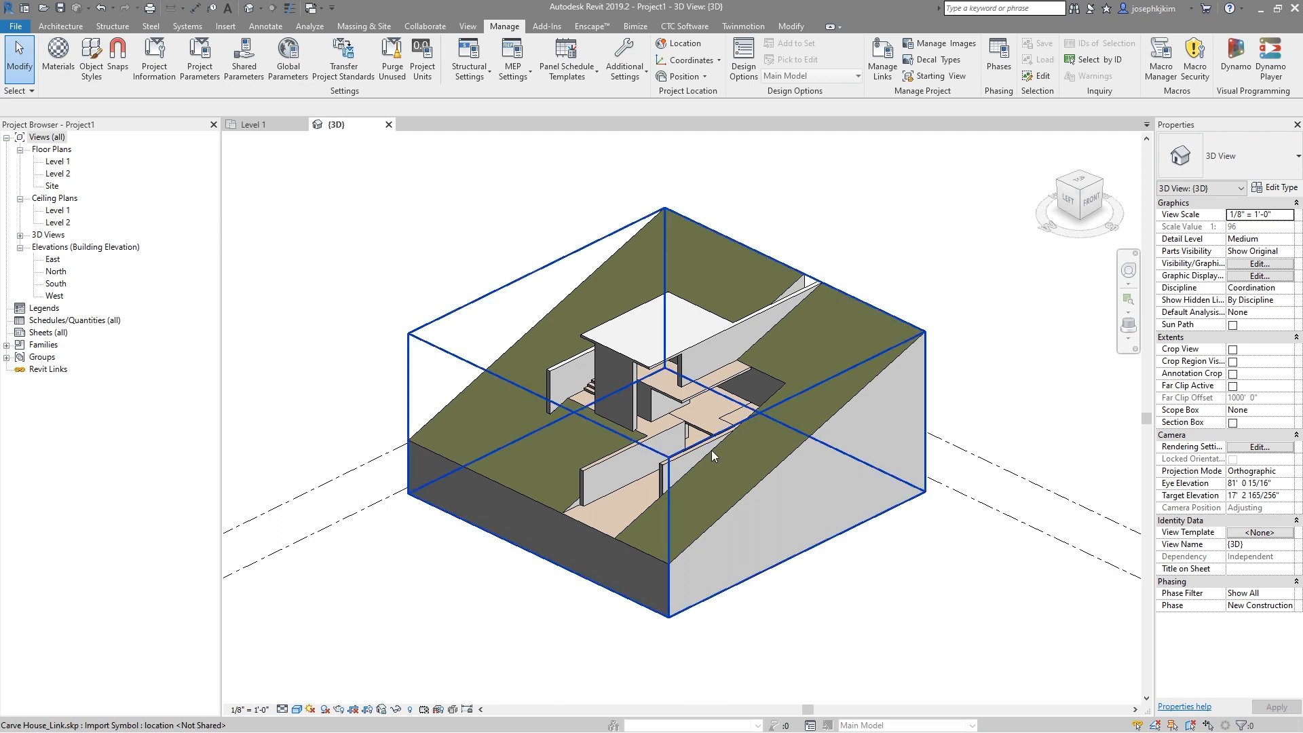
scroll(587, 502, up, 2)
scroll(586, 493, down, 1)
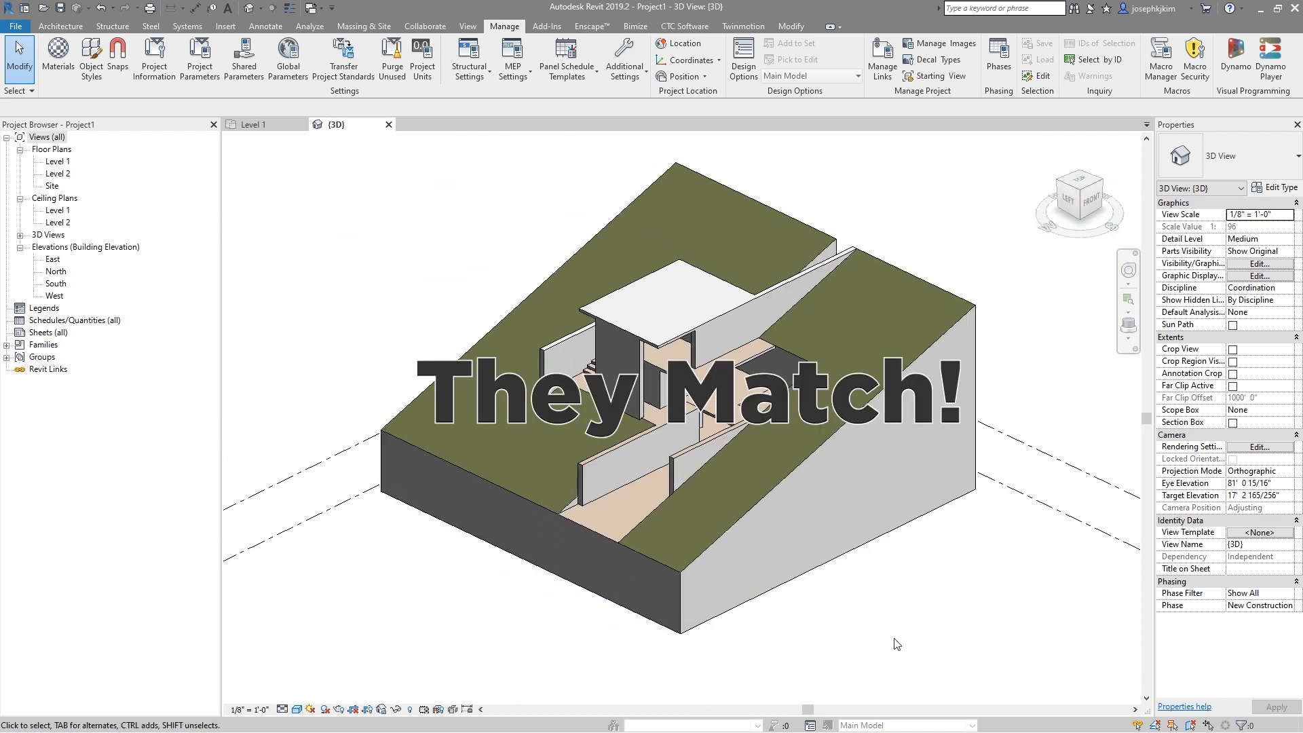
Step: Set the 3D view's visual style to Realistic and open the project materials at the Render Material entries
click(297, 709)
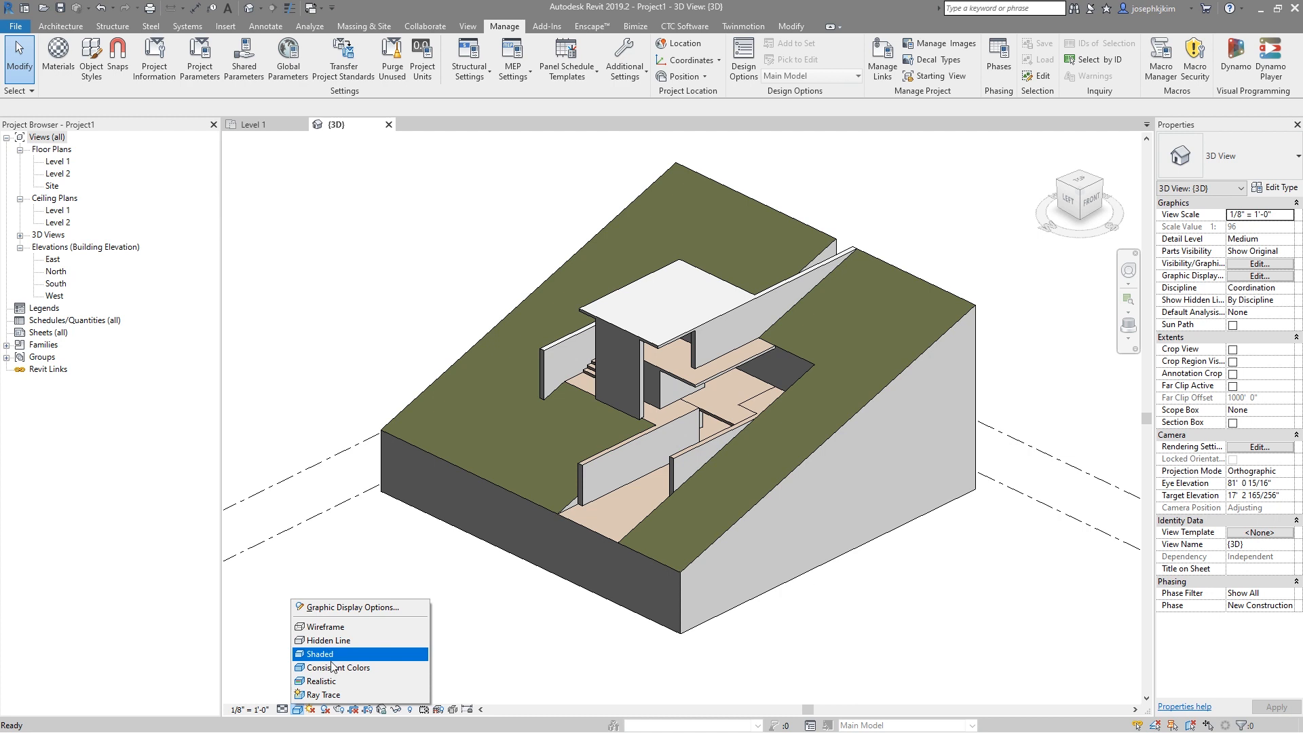
click(337, 680)
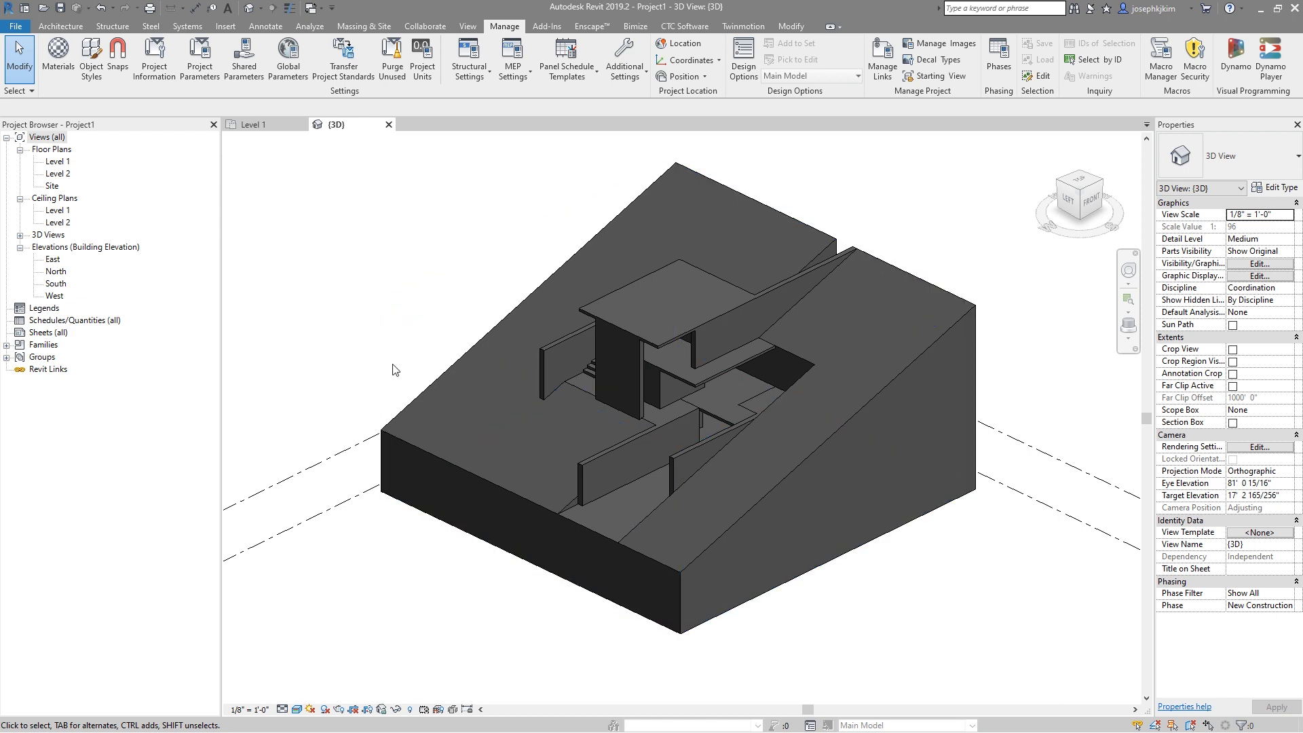
click(57, 56)
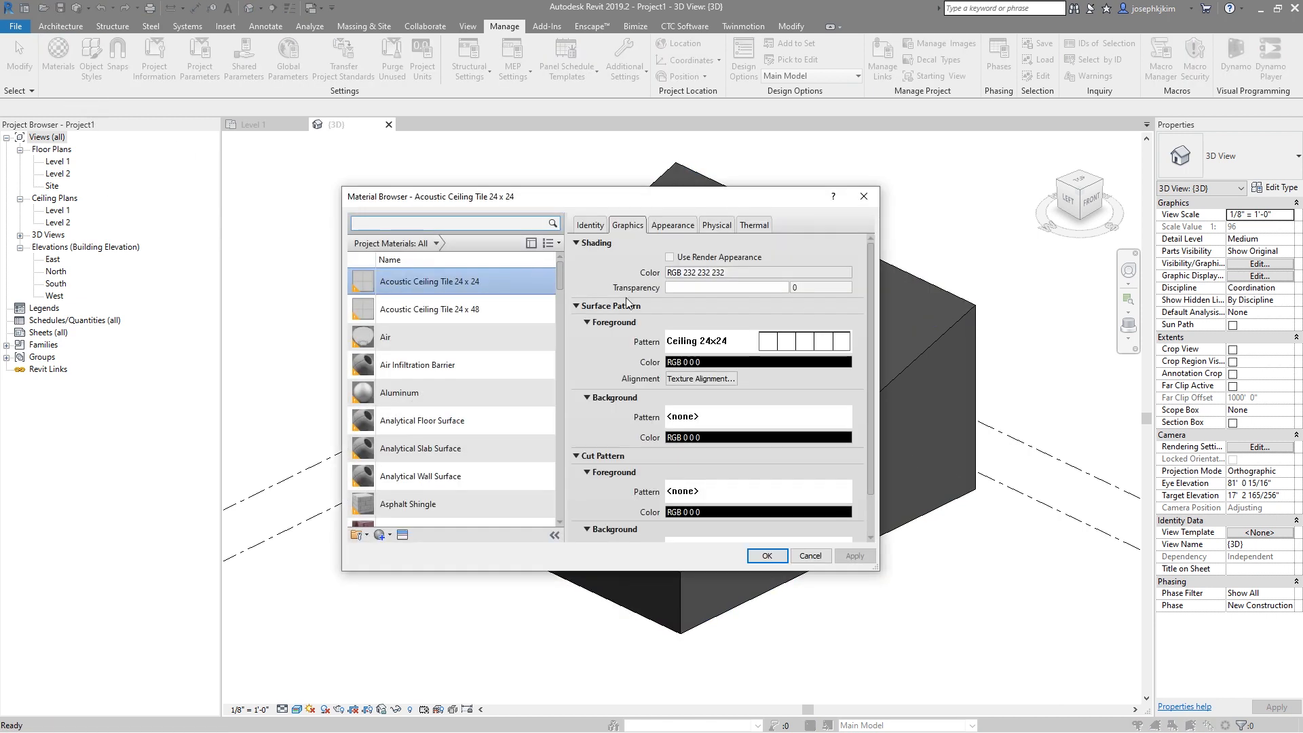
drag(559, 284, 556, 460)
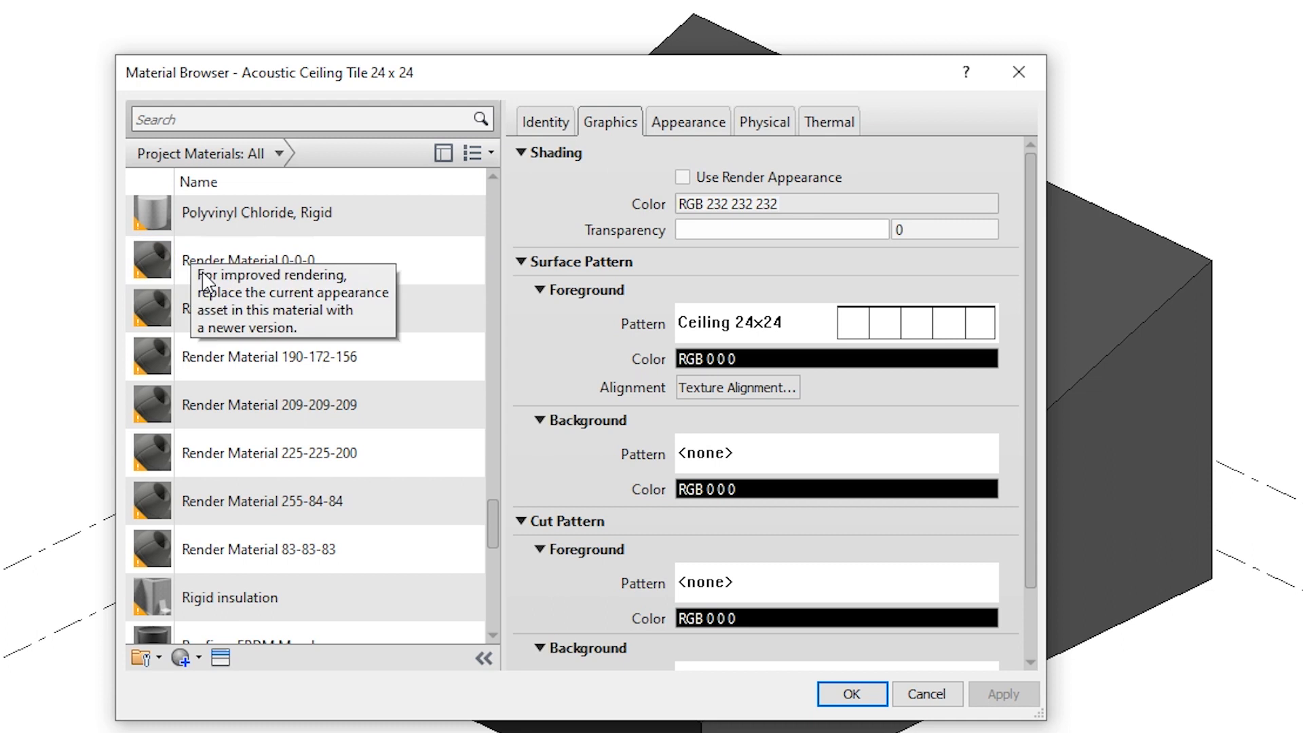
Step: Examine the imported Render Materials and compare the shading and appearance colors of Render Material 102-111-72
click(285, 326)
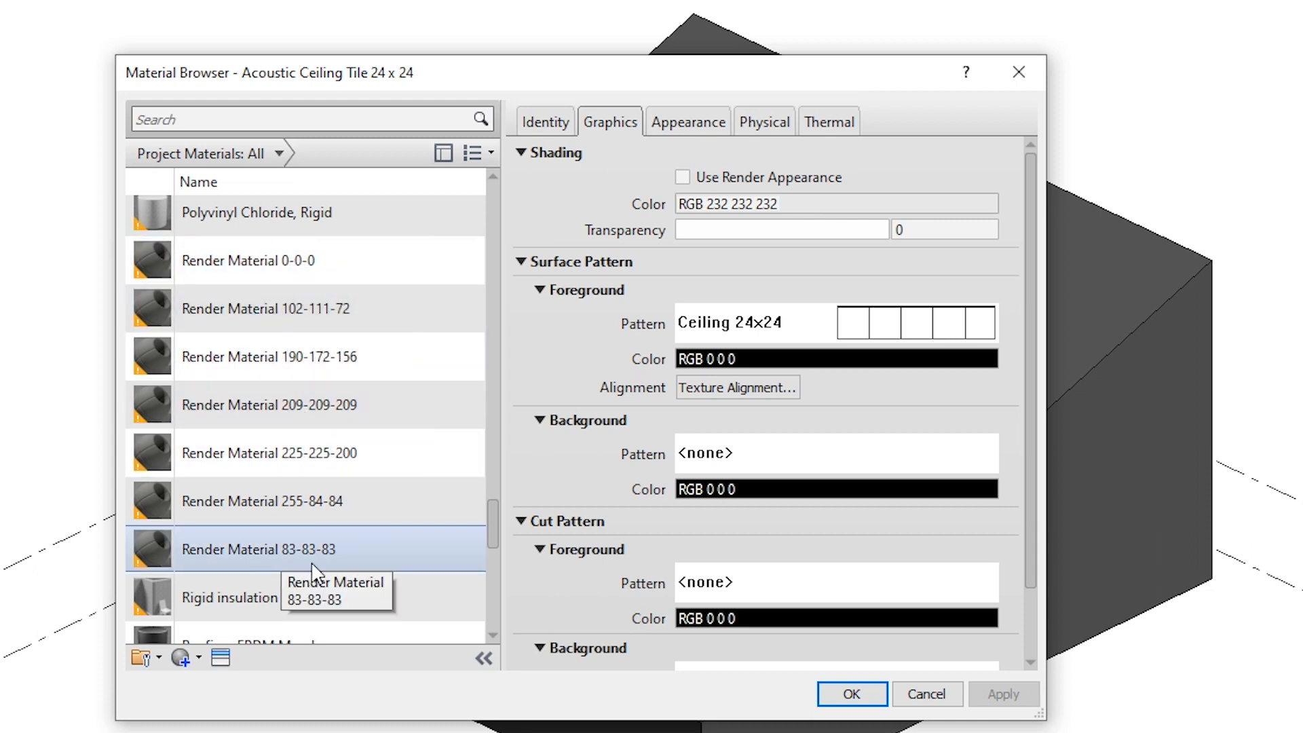
click(333, 456)
click(340, 401)
click(338, 354)
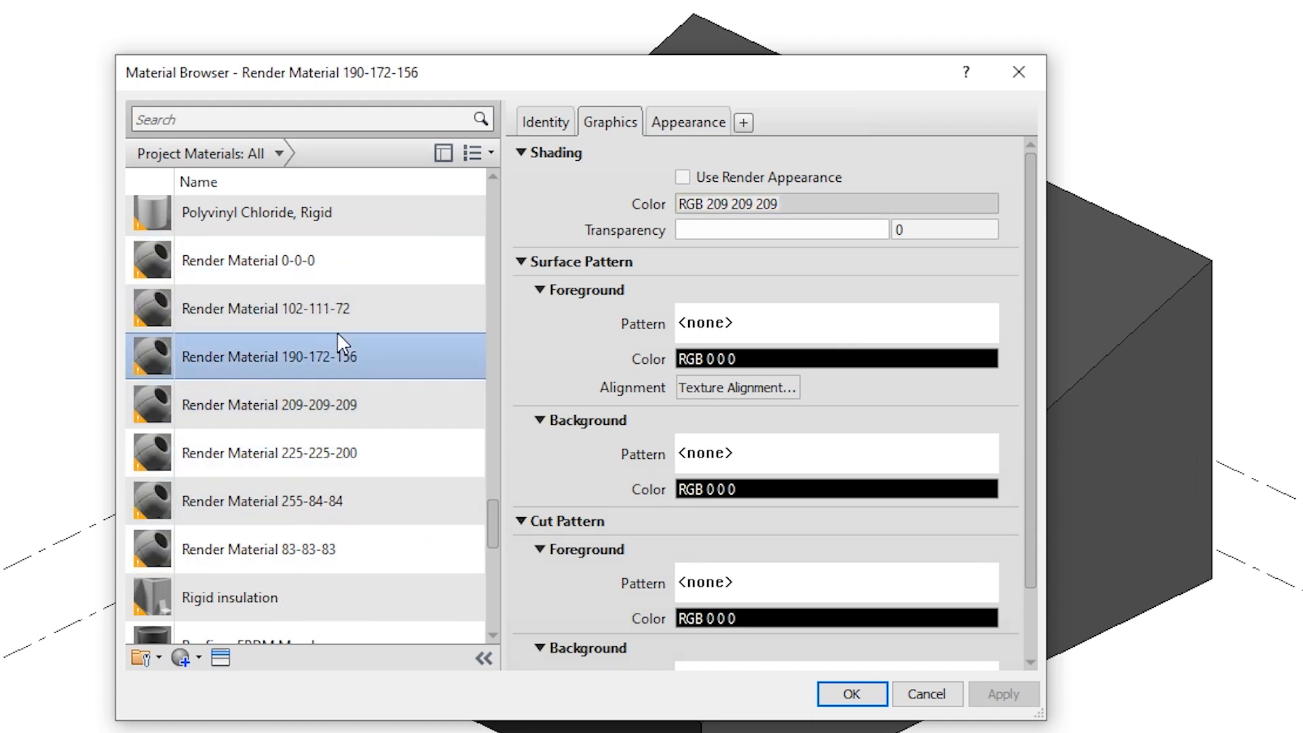
click(332, 262)
click(343, 550)
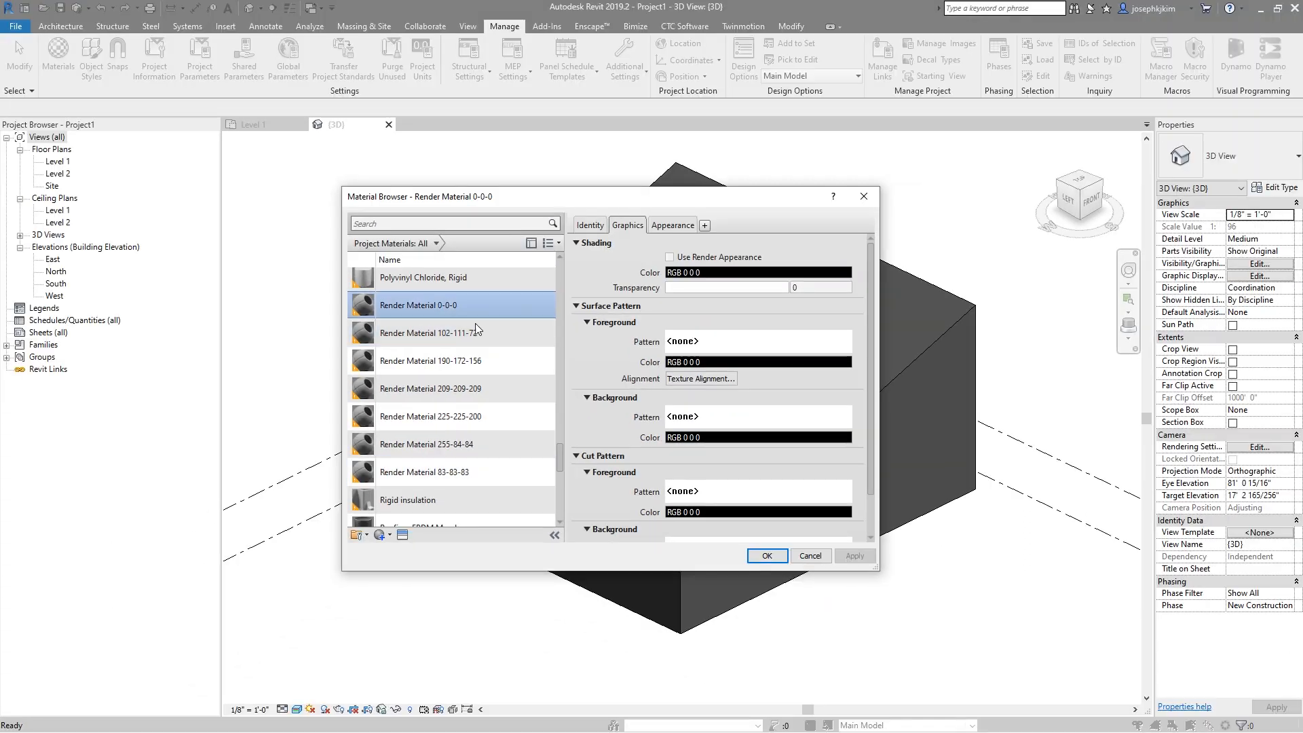
click(350, 313)
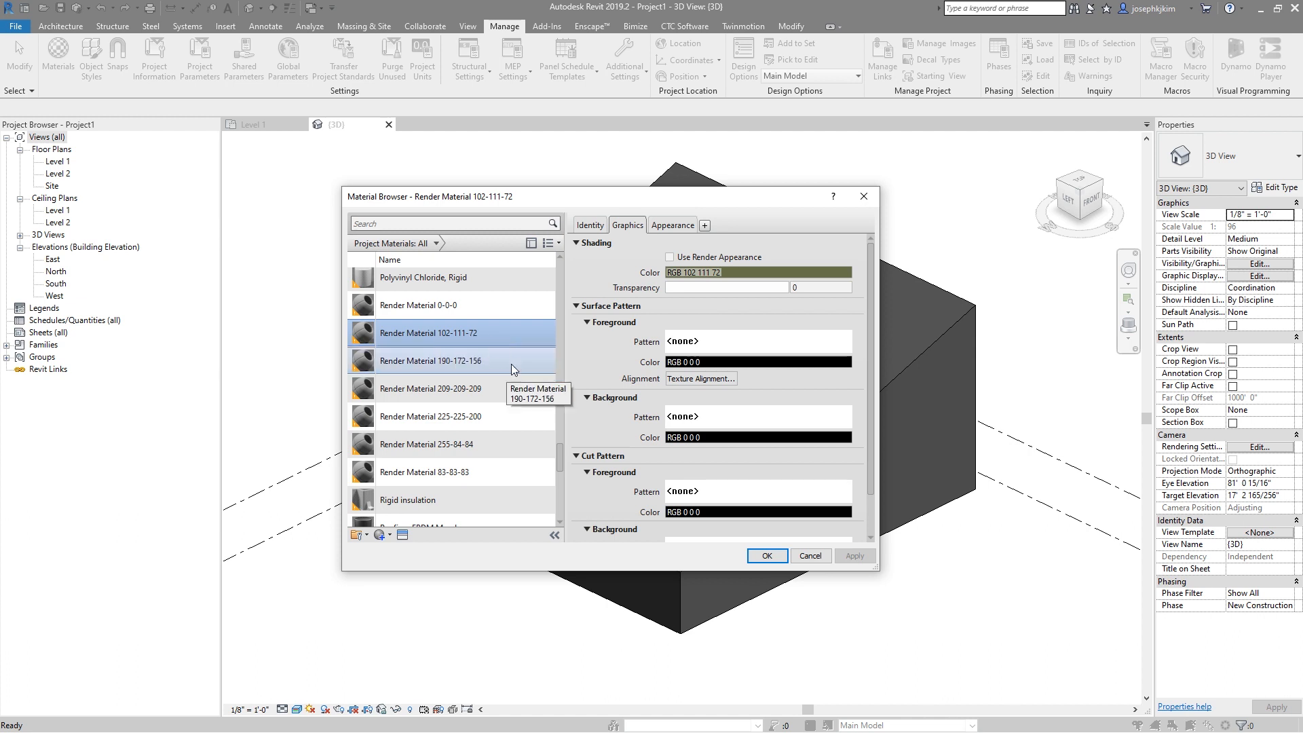
click(678, 225)
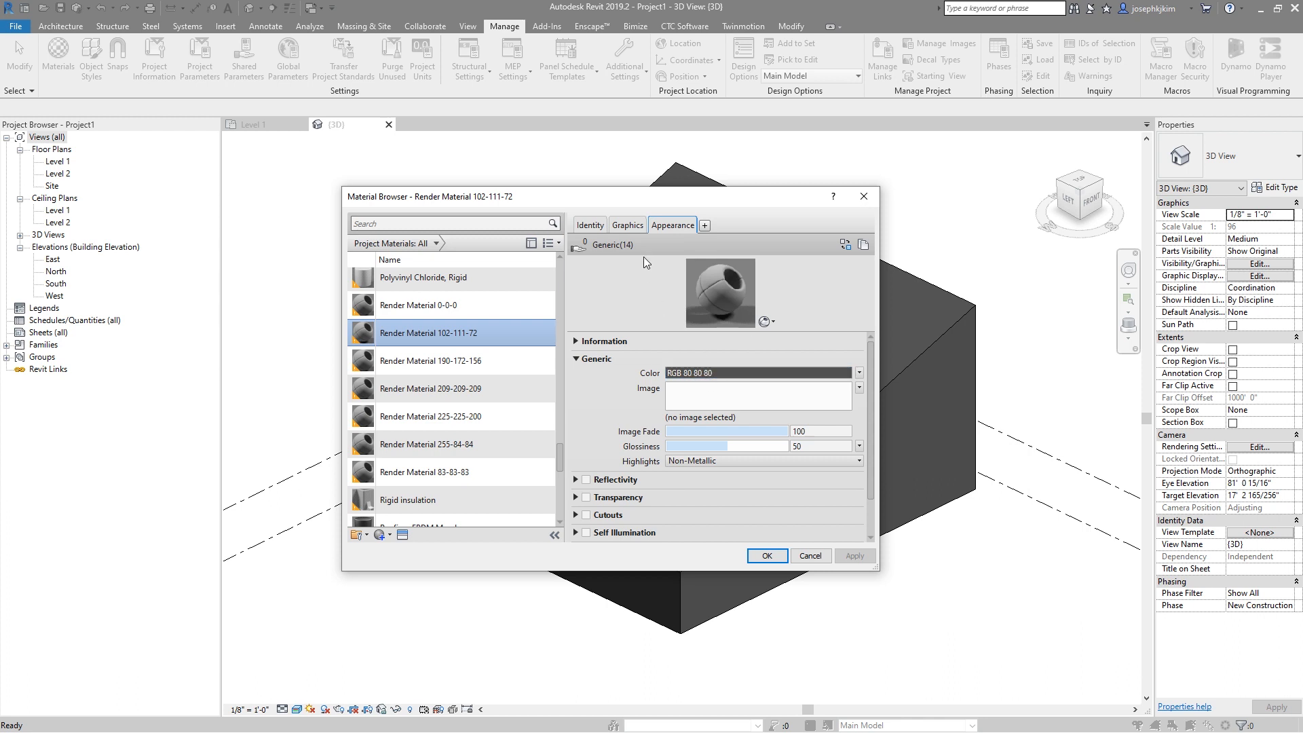
click(627, 225)
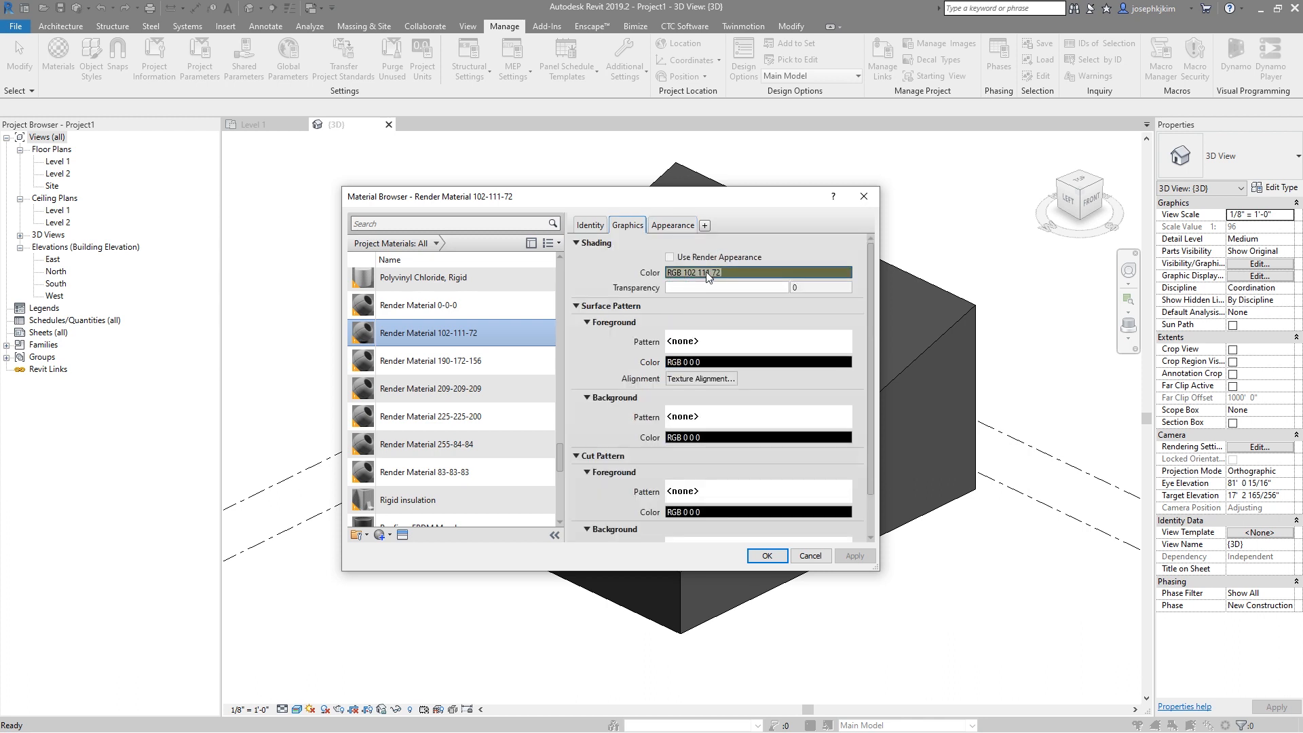
click(682, 229)
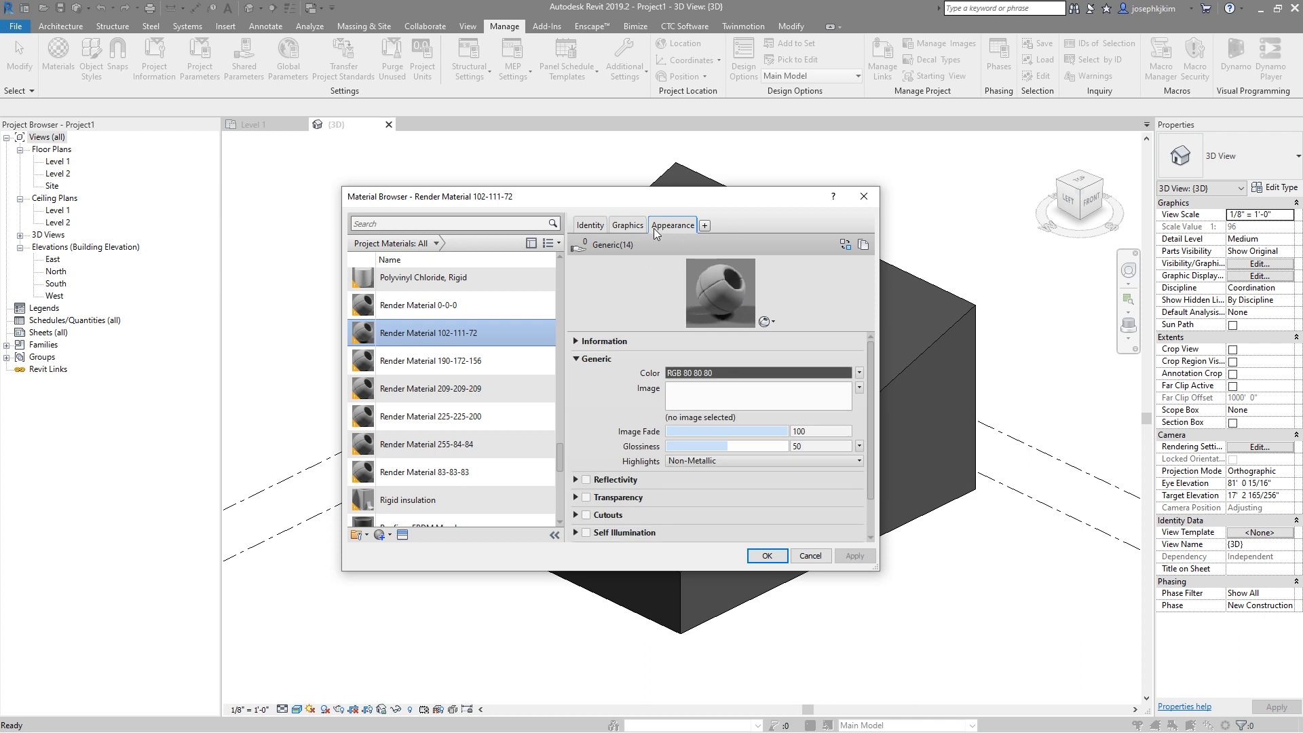
click(626, 226)
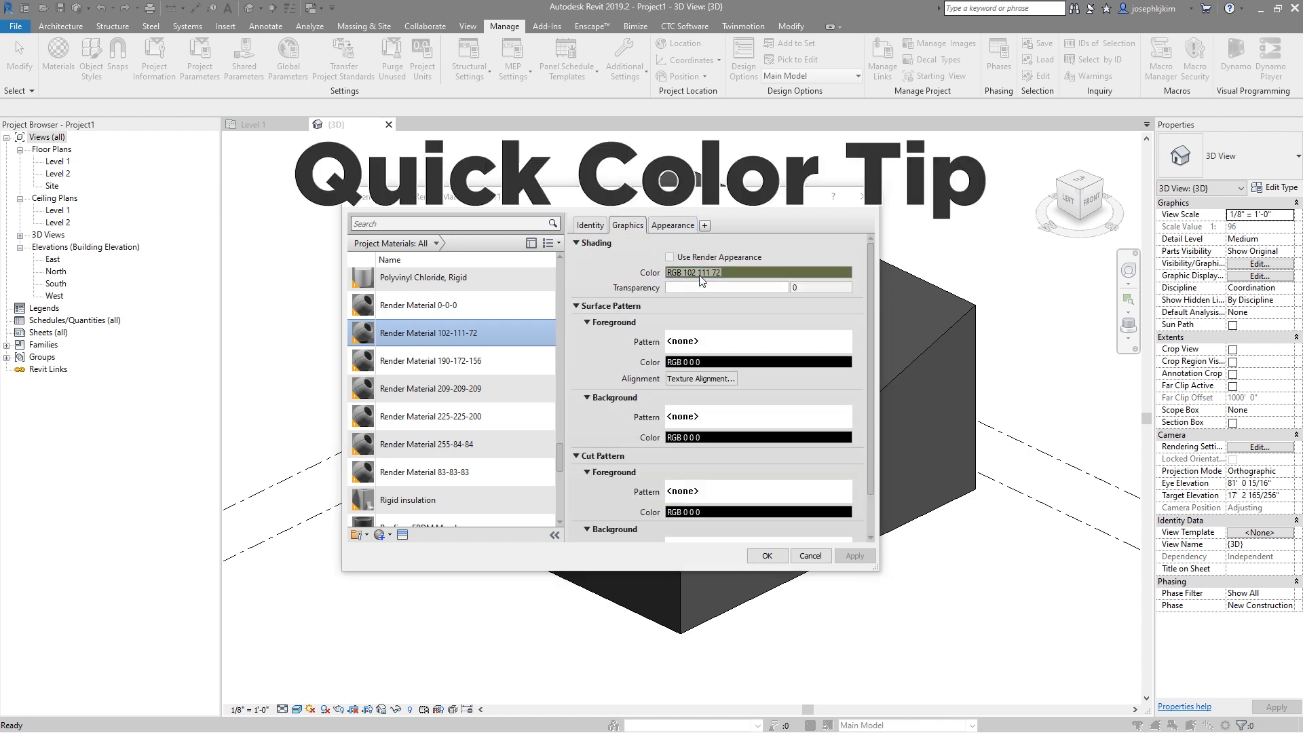
Step: Add the shading color of Render Material 102-111-72 to the custom colors
click(701, 275)
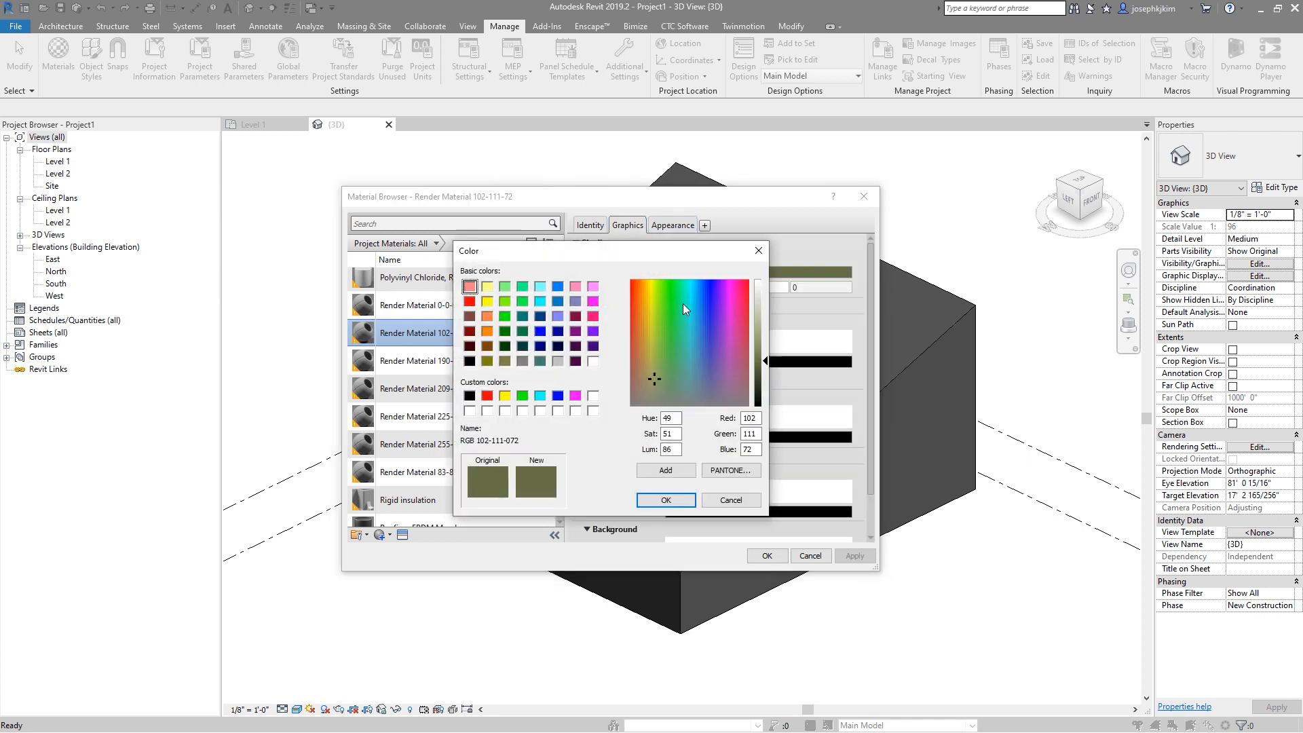
click(664, 471)
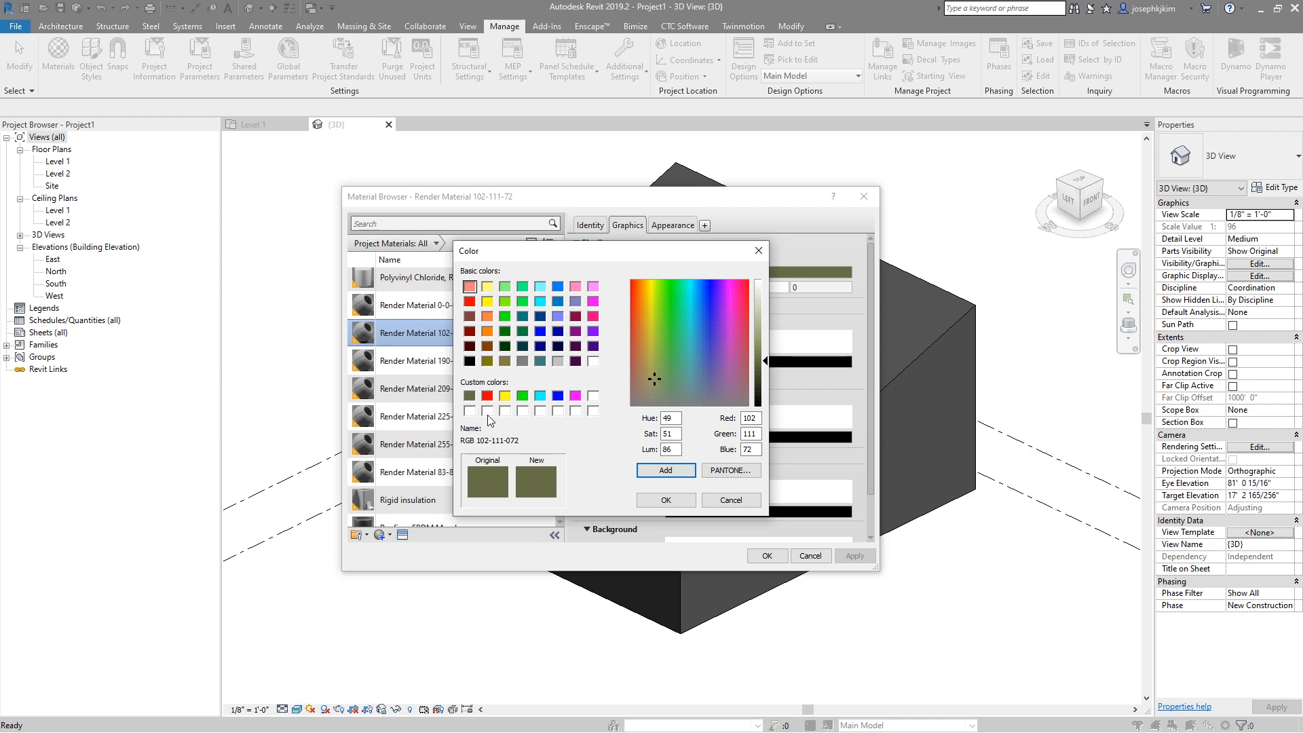
click(665, 501)
Step: Set the appearance color of Render Material 102-111-72 to the saved custom color RGB 102-111-72 and apply it
click(670, 226)
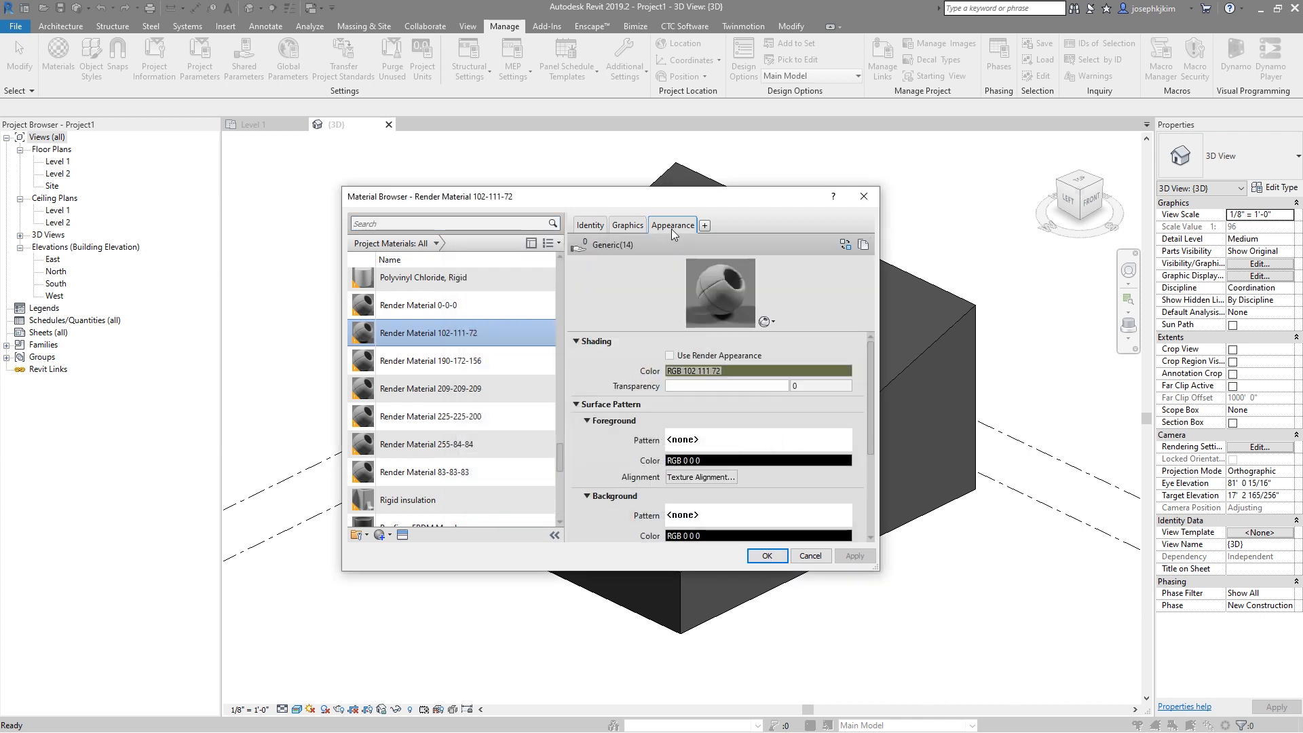
click(703, 372)
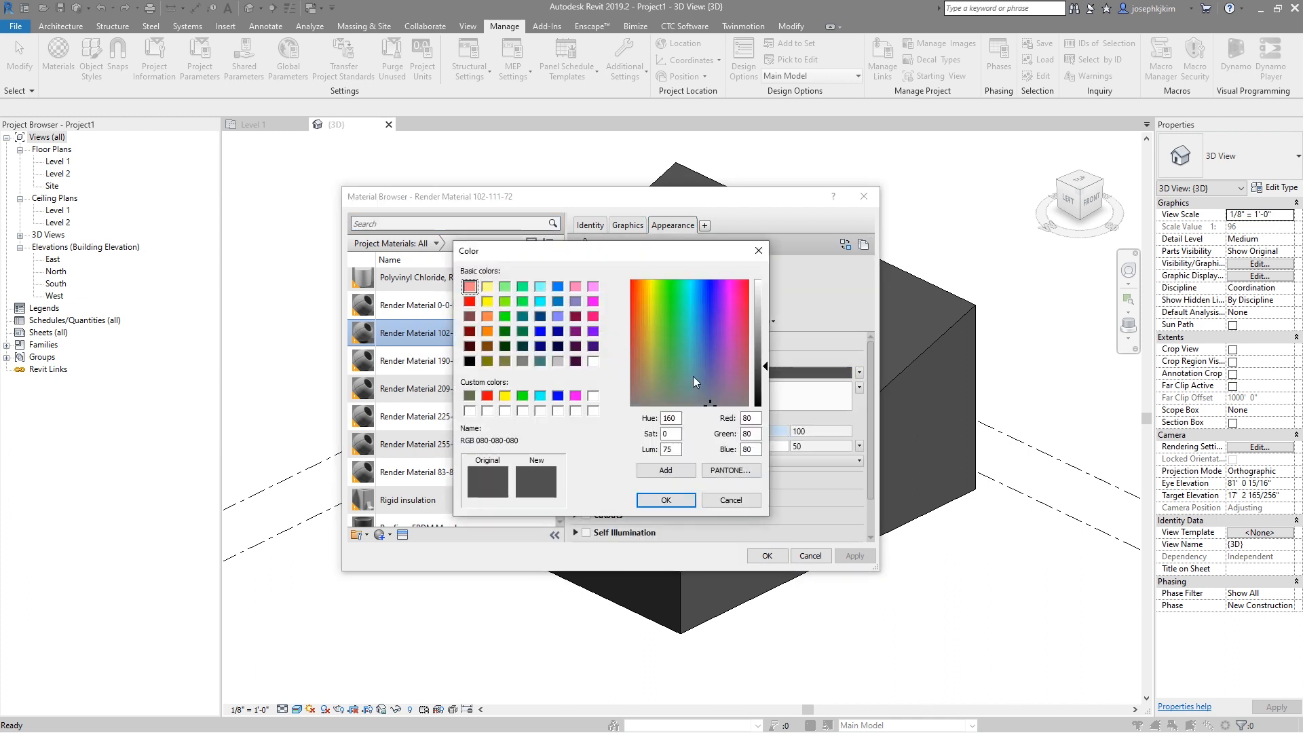
click(468, 396)
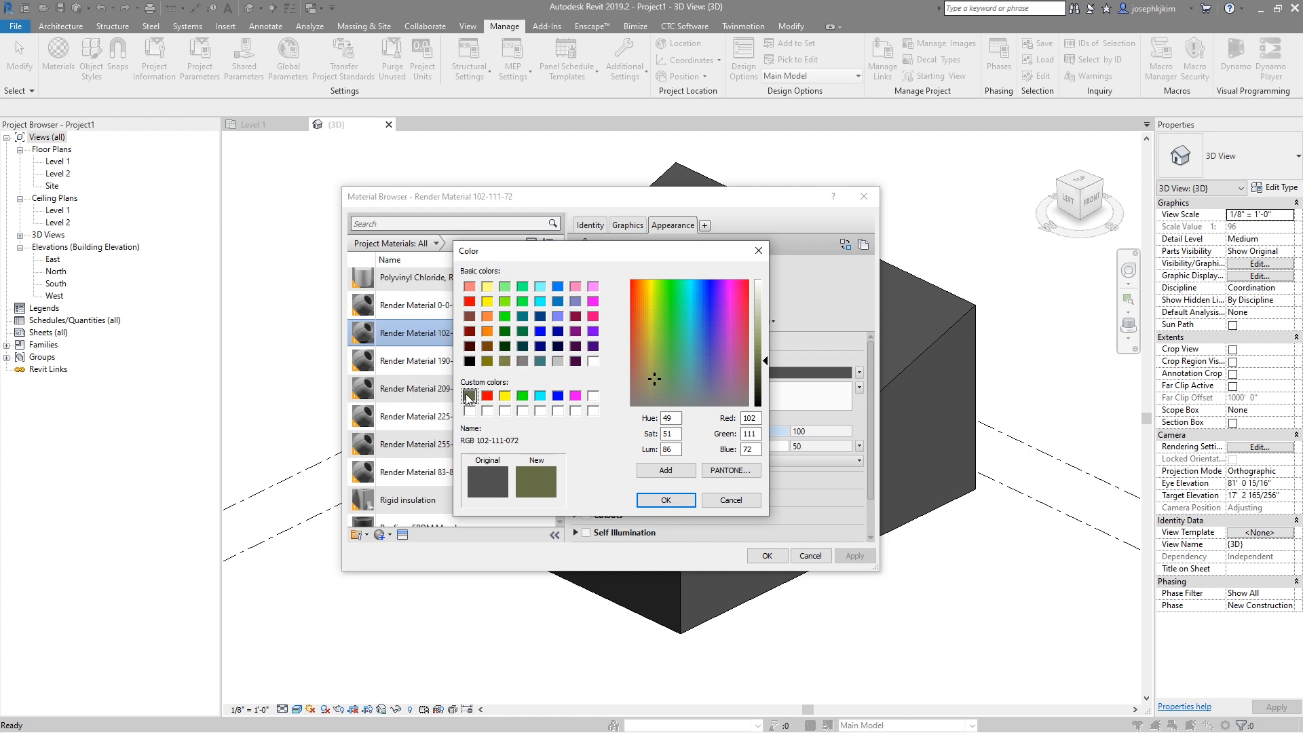
click(666, 498)
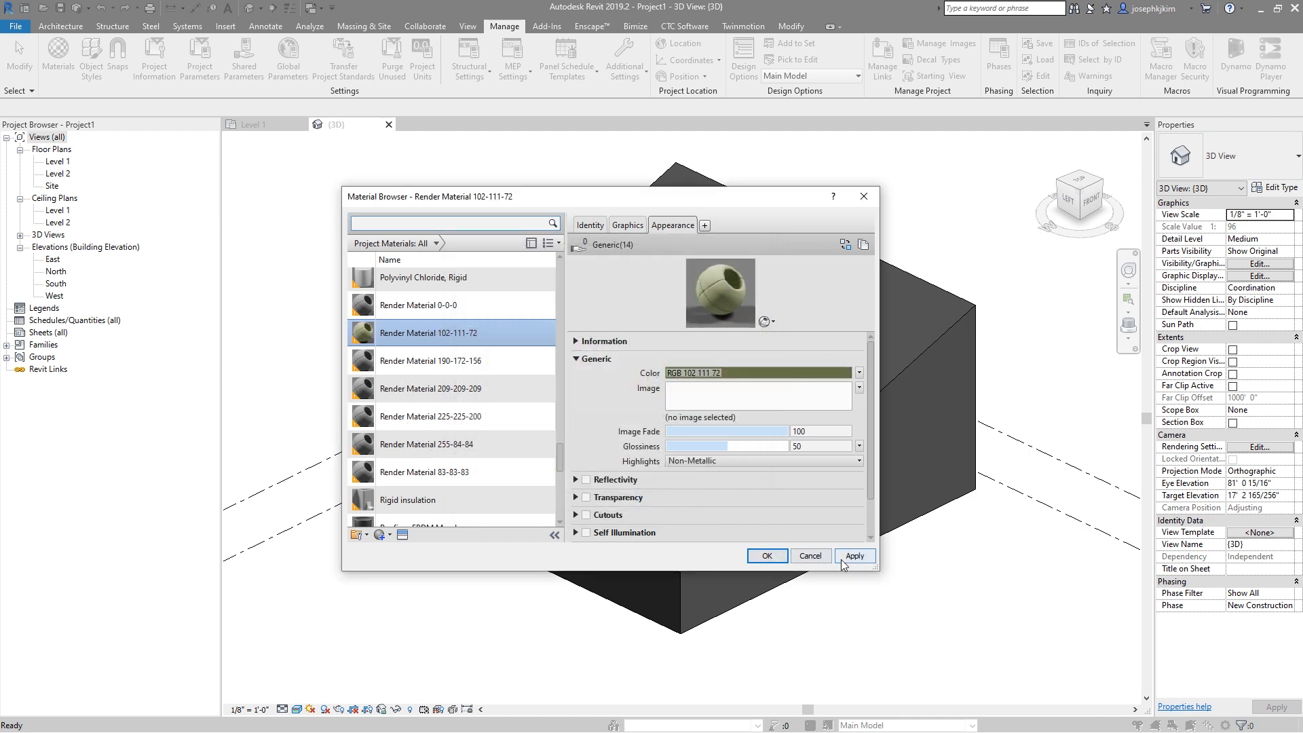
click(852, 556)
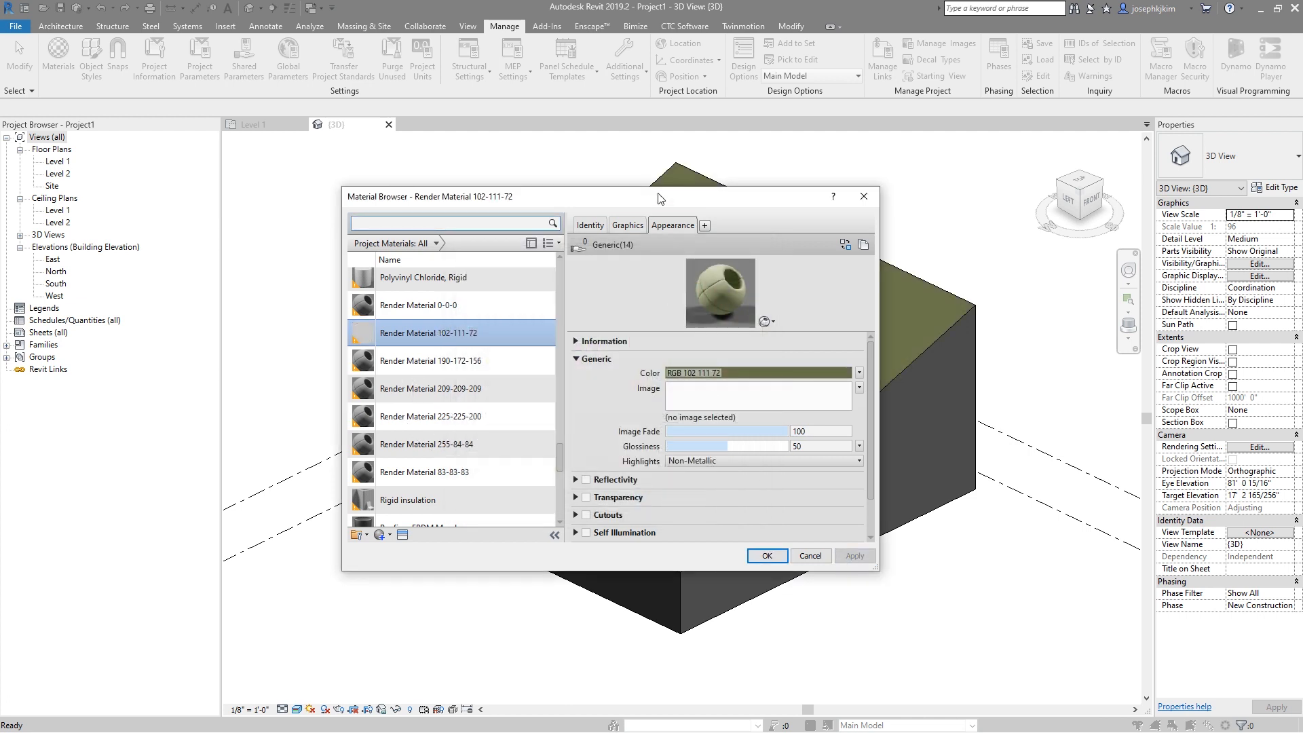
drag(658, 196, 390, 211)
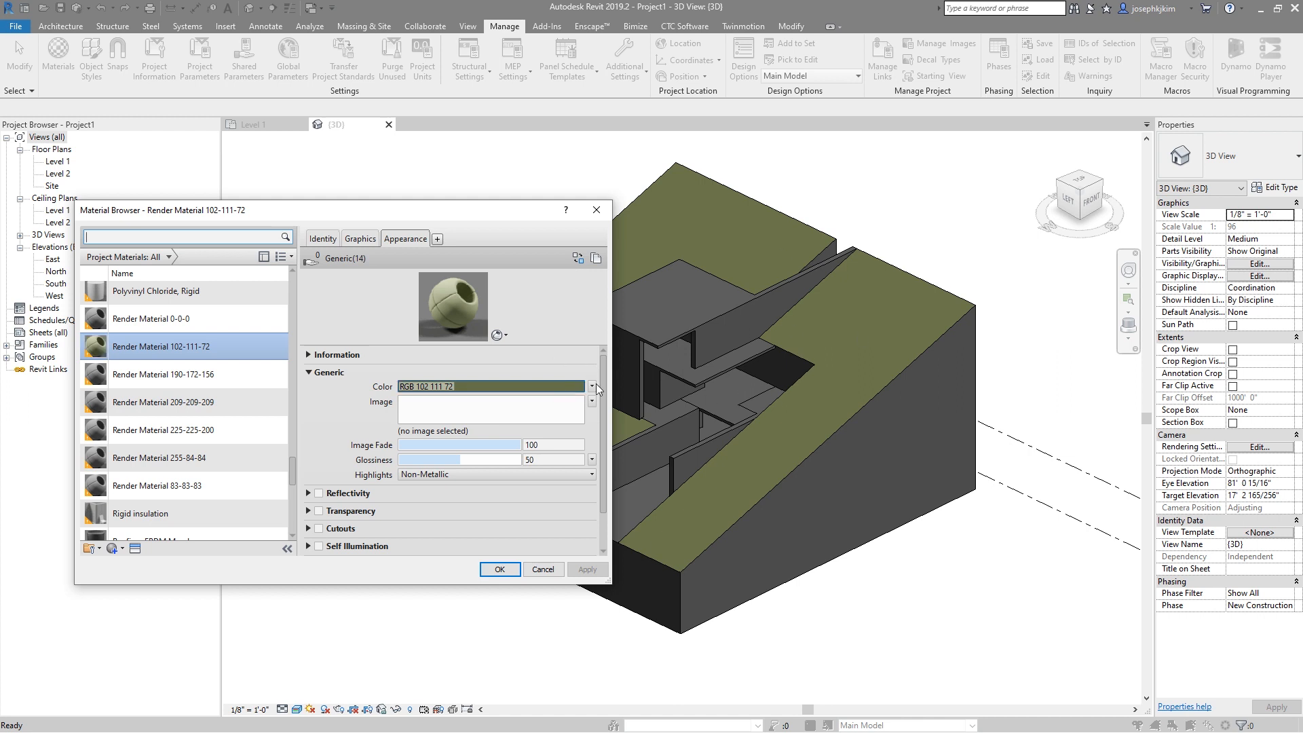
click(501, 568)
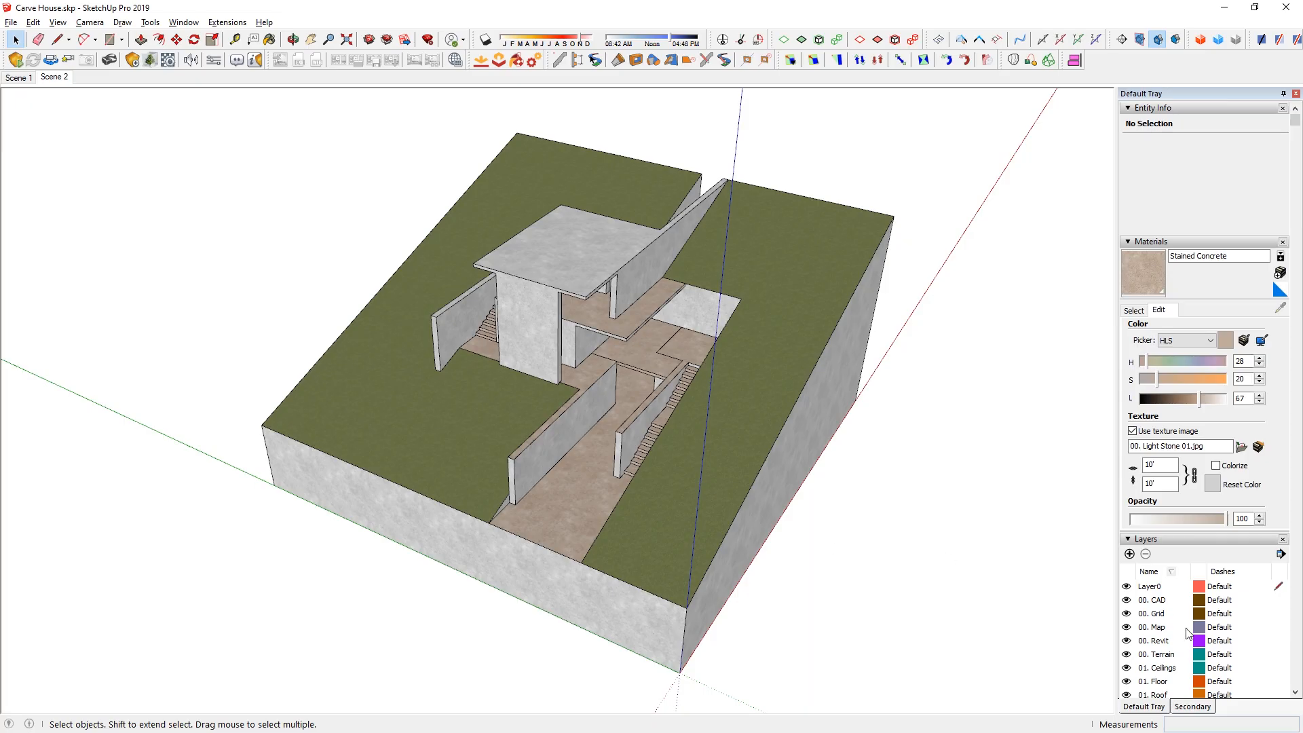
Step: Import a tree component from the Landscape Trees folder and place it on the upper grass slope beside the house
scroll(1188, 633, down, 3)
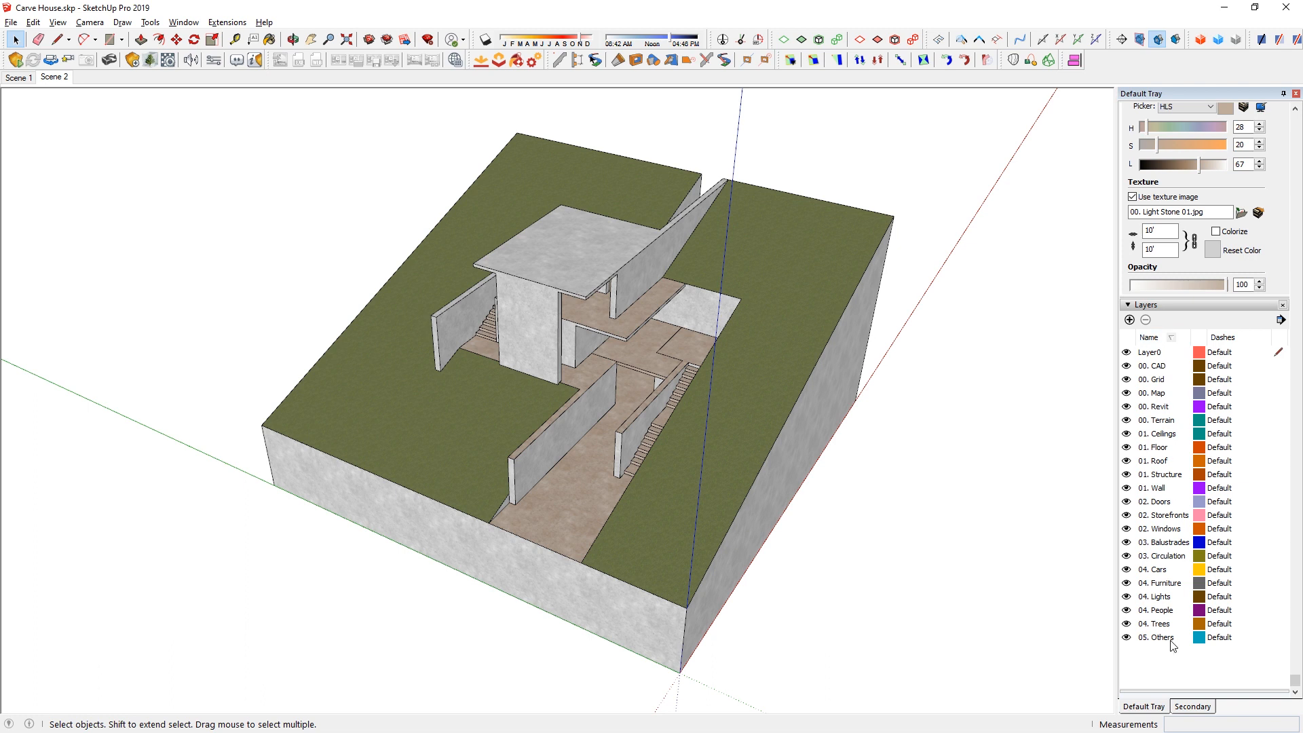
middle_drag(912, 552, 938, 511)
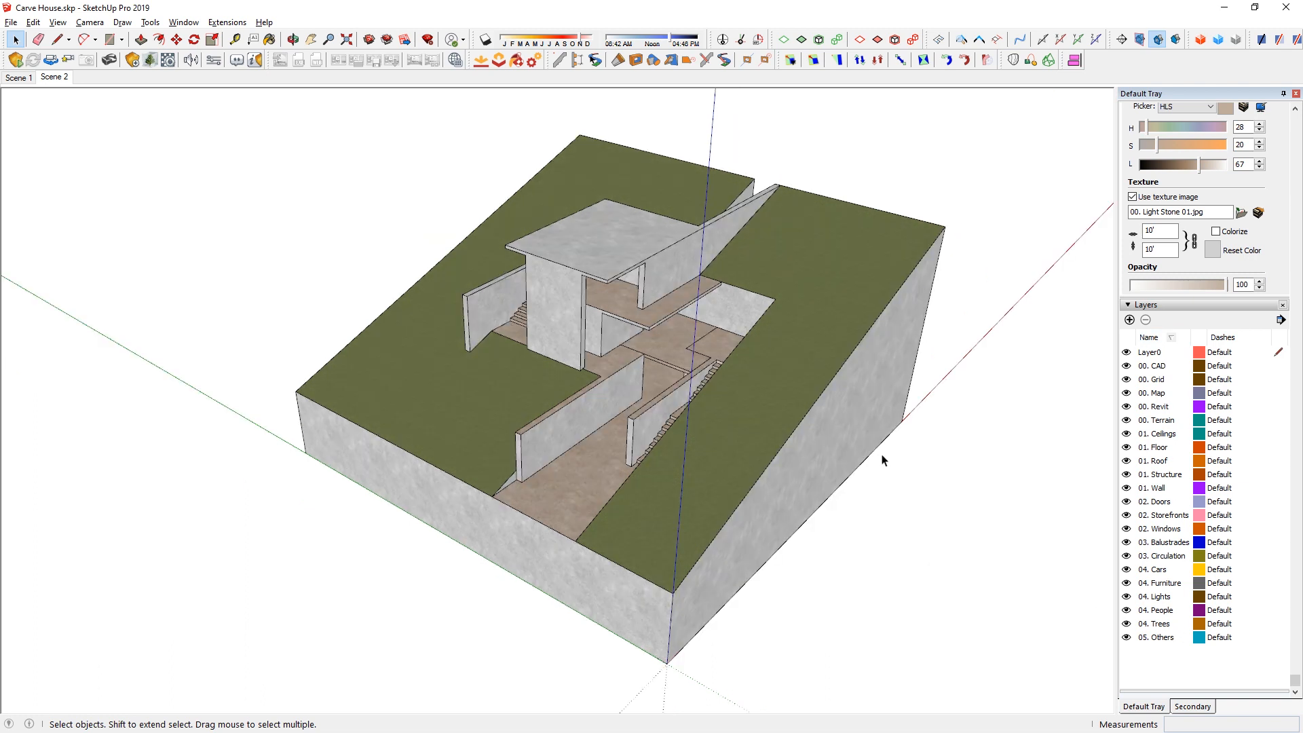
click(729, 387)
scroll(861, 430, down, 5)
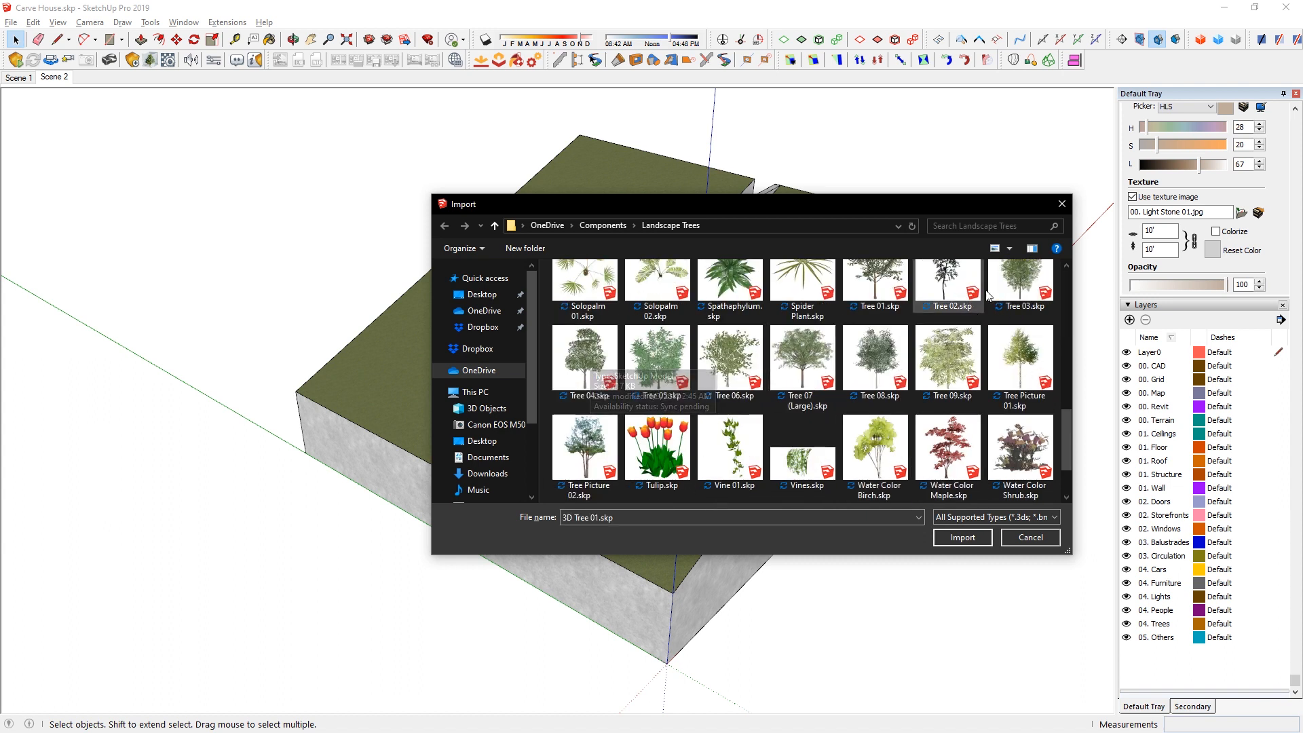
click(976, 310)
click(961, 537)
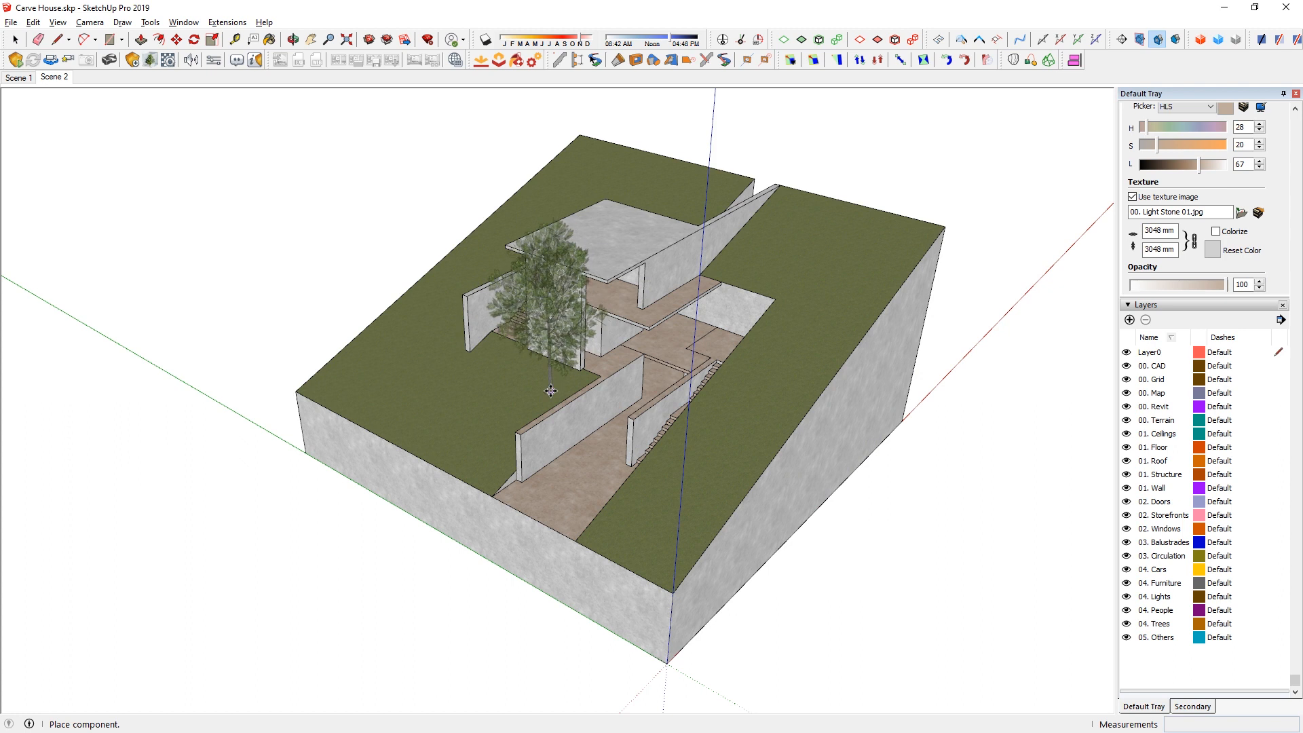
click(792, 341)
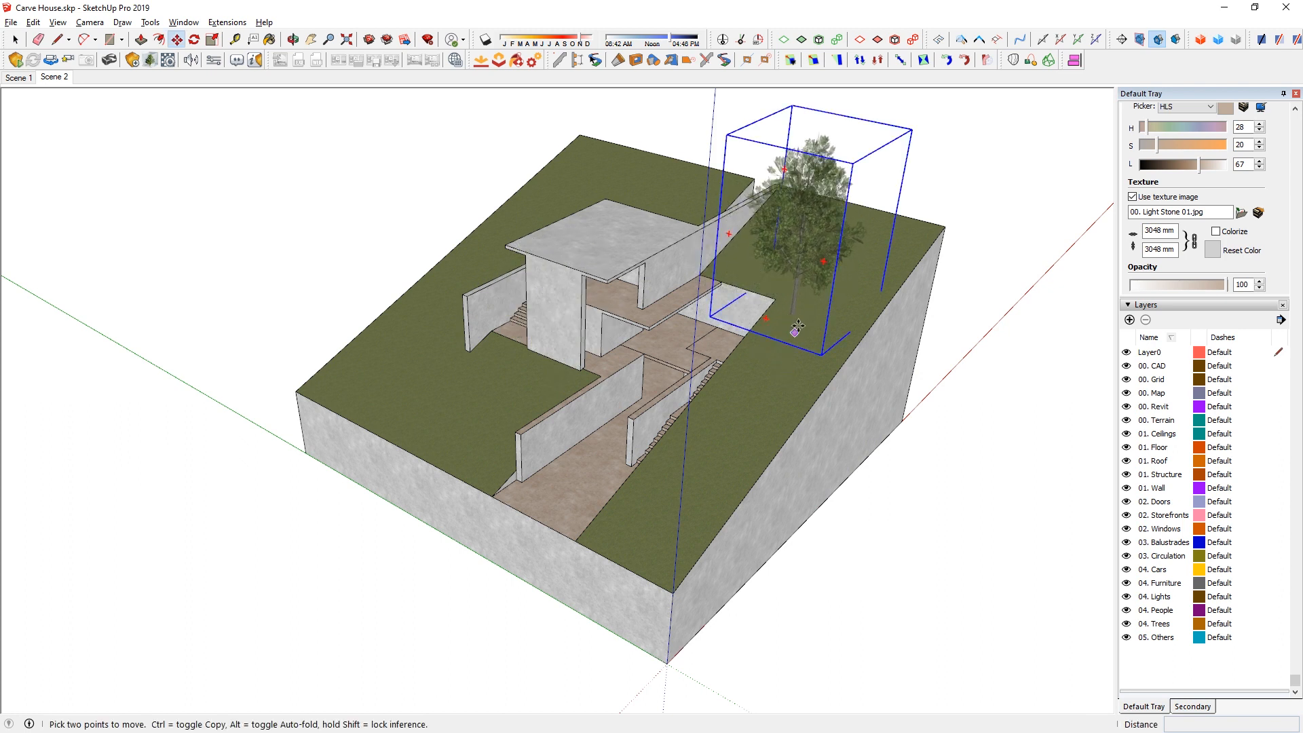
Step: Copy the tree onto the lawn on the opposite side of the path and scale the copy down to about half size
key(ctrl)
click(807, 320)
click(492, 401)
key(s)
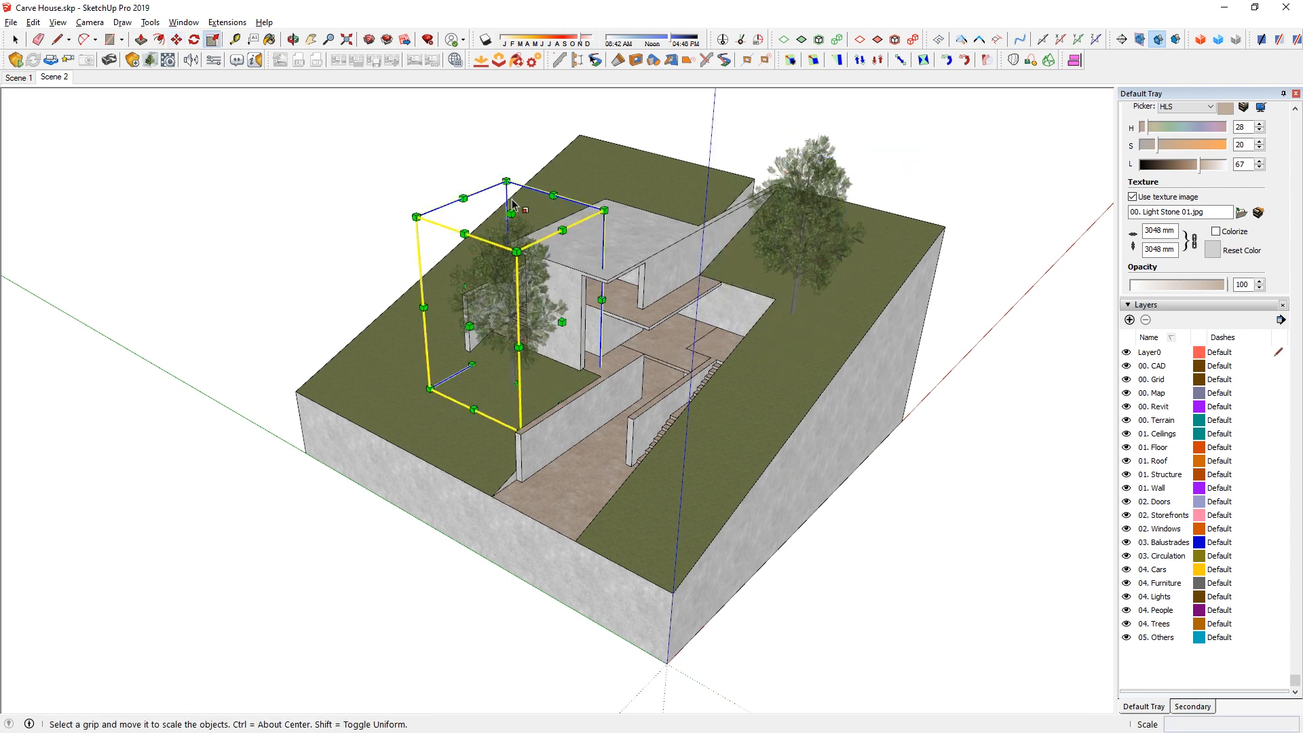
drag(505, 180, 442, 379)
Step: Move the smaller tree closer to the concrete tower of the house
key(m)
click(449, 422)
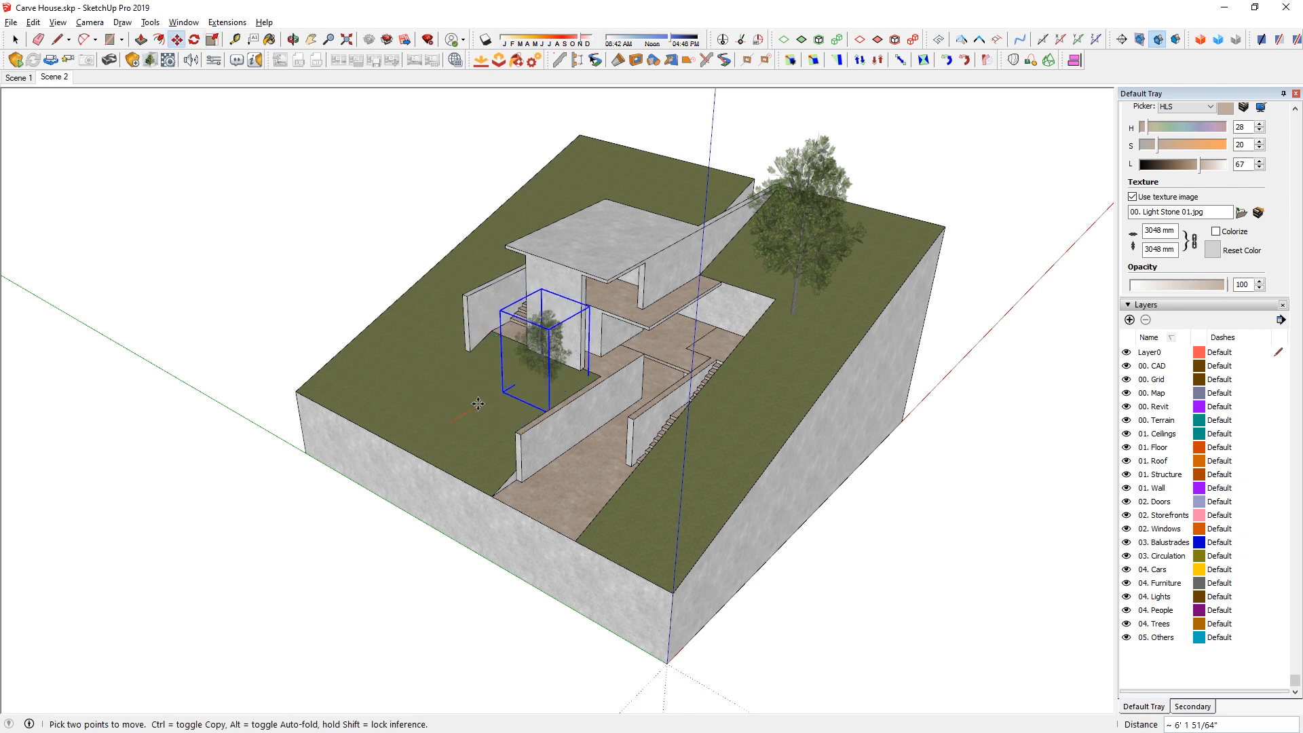
key(q)
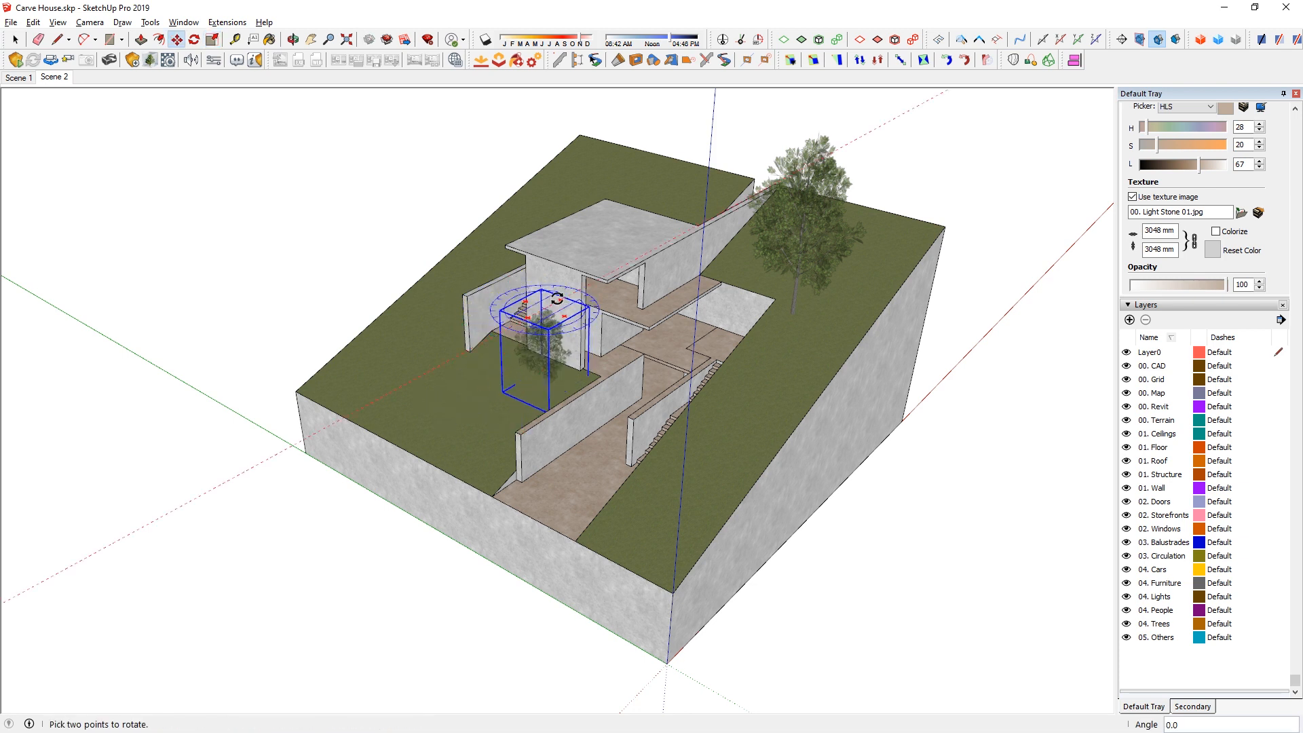
key(space)
Step: Import a person component from the People folder and place it on the paved path between the retaining walls
click(800, 257)
middle_drag(818, 275, 725, 229)
middle_drag(534, 356, 529, 424)
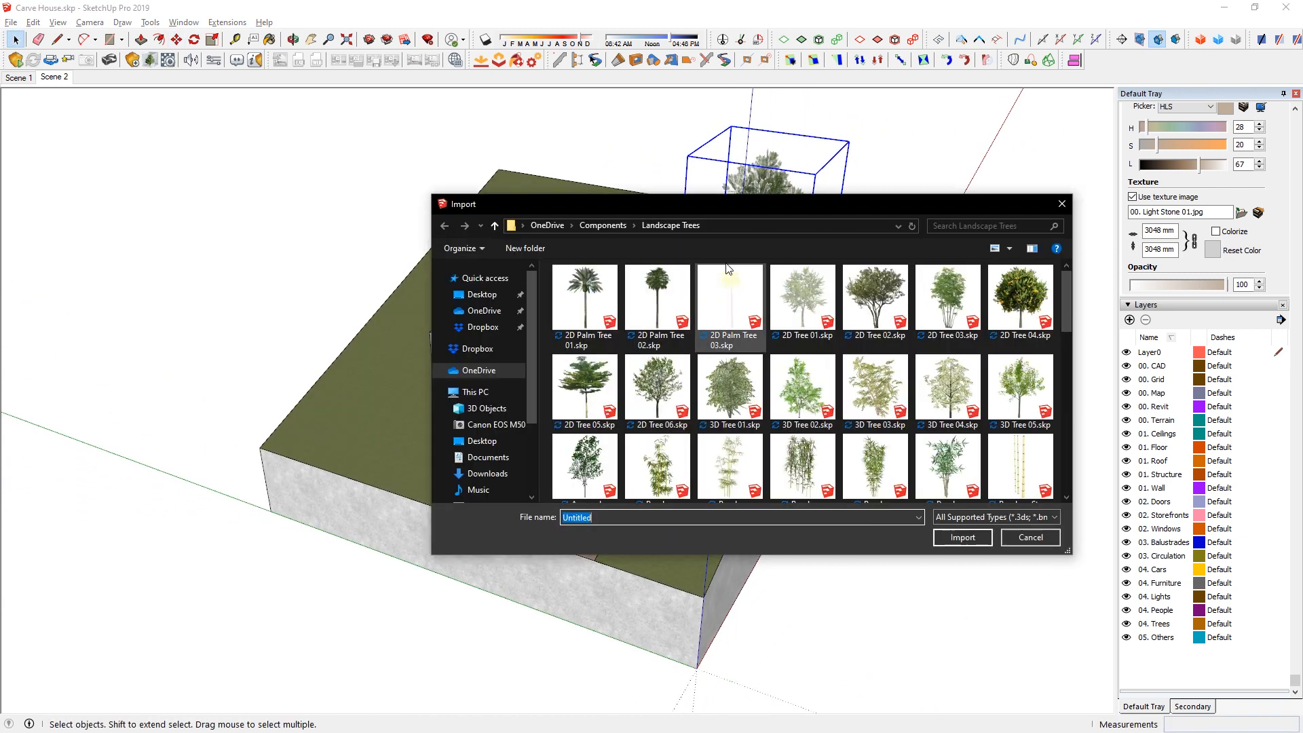
click(617, 226)
scroll(931, 403, down, 1)
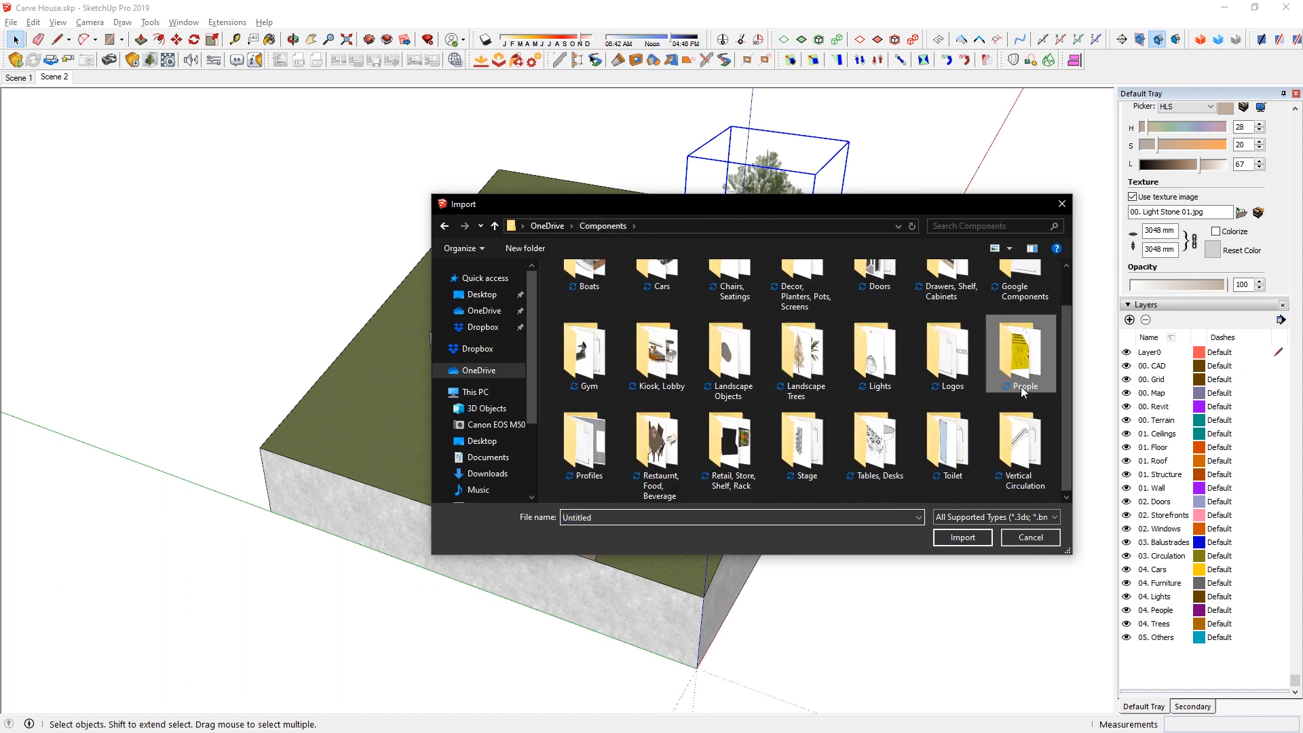
double_click(1019, 356)
click(807, 302)
click(962, 537)
click(592, 469)
scroll(592, 461, up, 10)
key(space)
scroll(594, 449, down, 8)
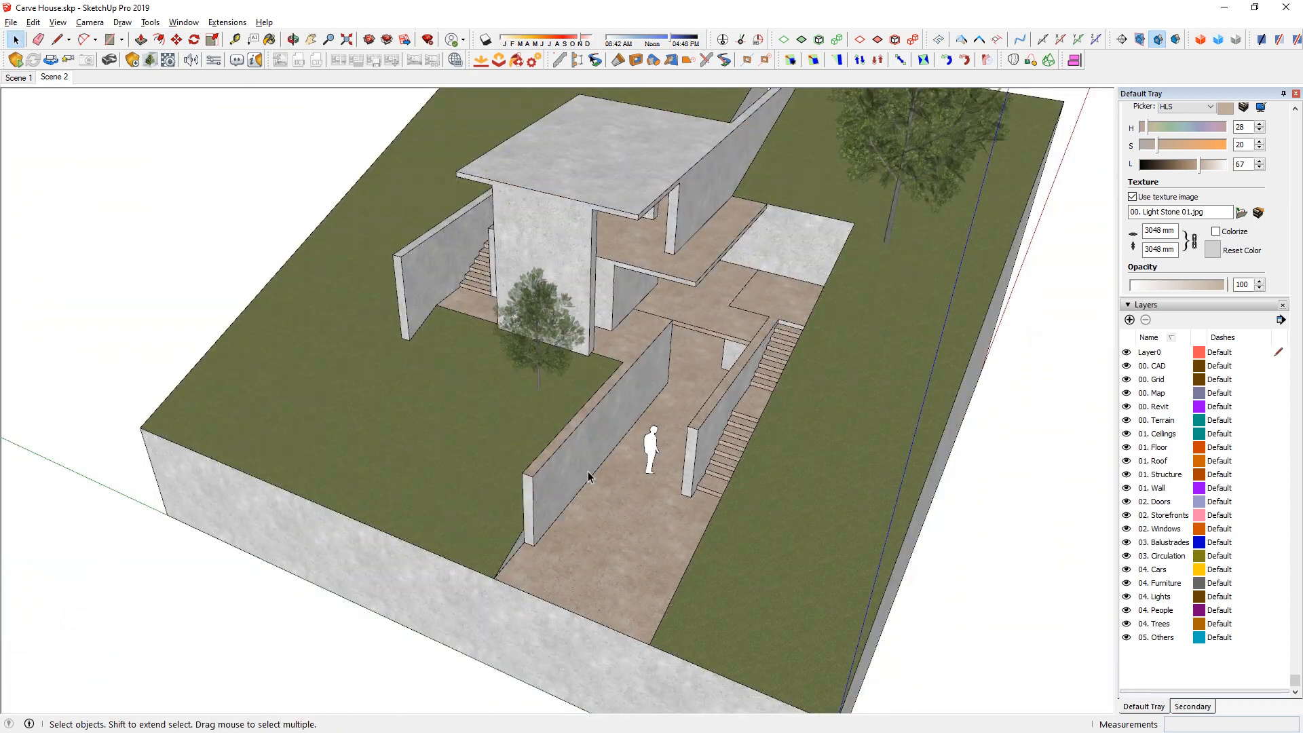
Step: Extend the front retaining wall to the edge of the site with an extruded rectangle and group the new wall piece
middle_drag(542, 341, 349, 314)
key(r)
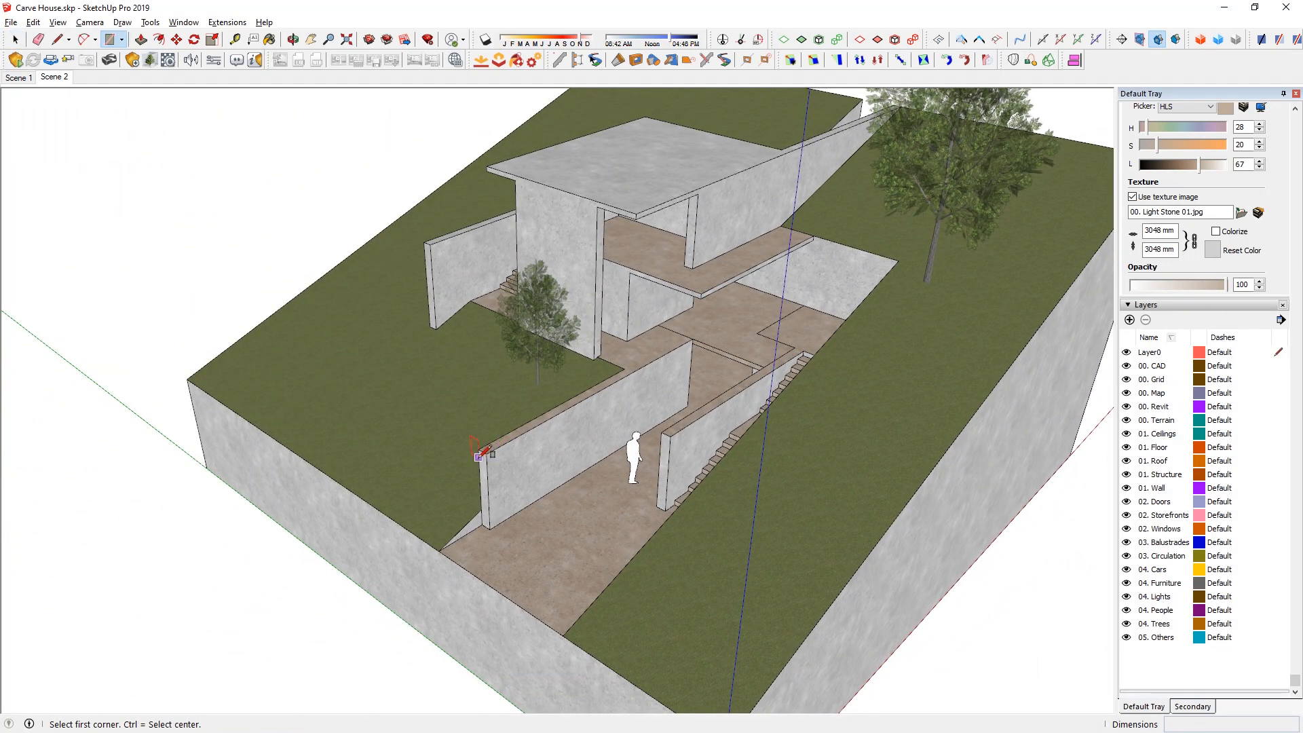
click(478, 448)
click(446, 551)
key(p)
click(461, 496)
click(487, 454)
key(space)
triple_click(477, 481)
key(g)
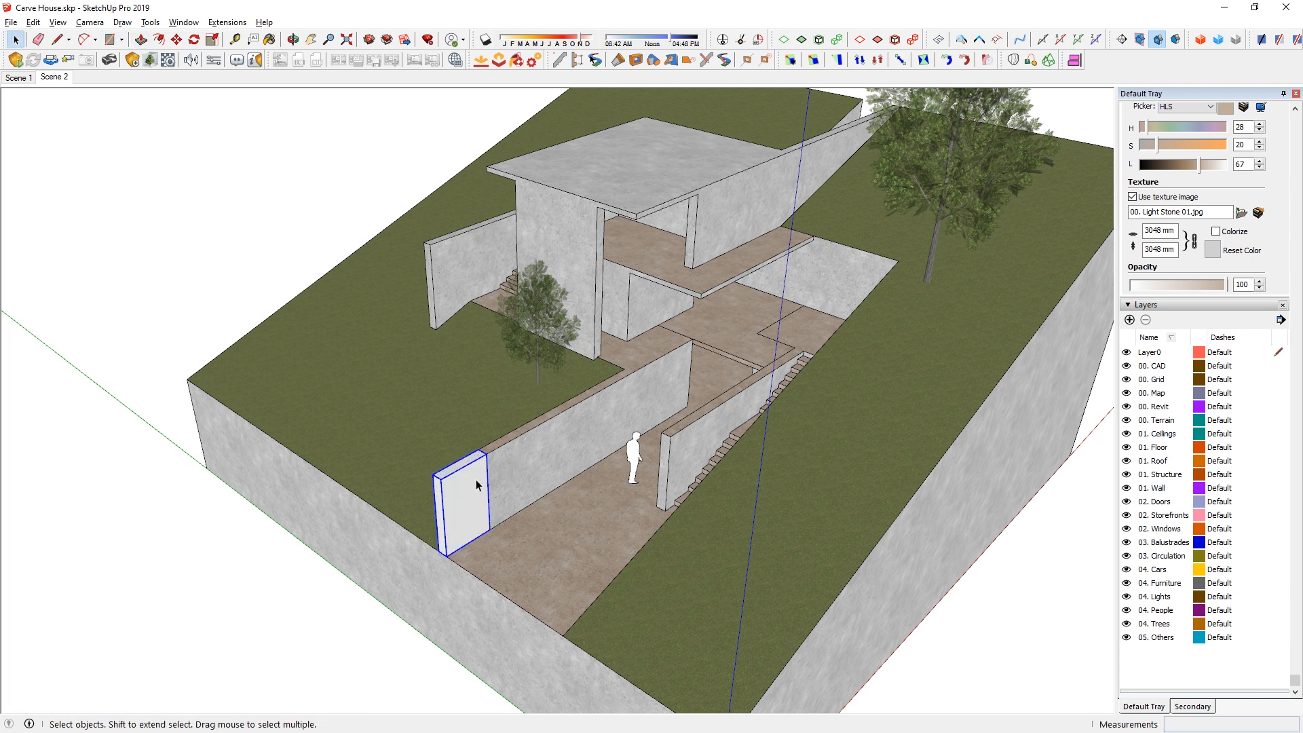
Step: Assign the new wall group to layer 01. Wall and the person component to layer 04. People
scroll(1208, 271, up, 4)
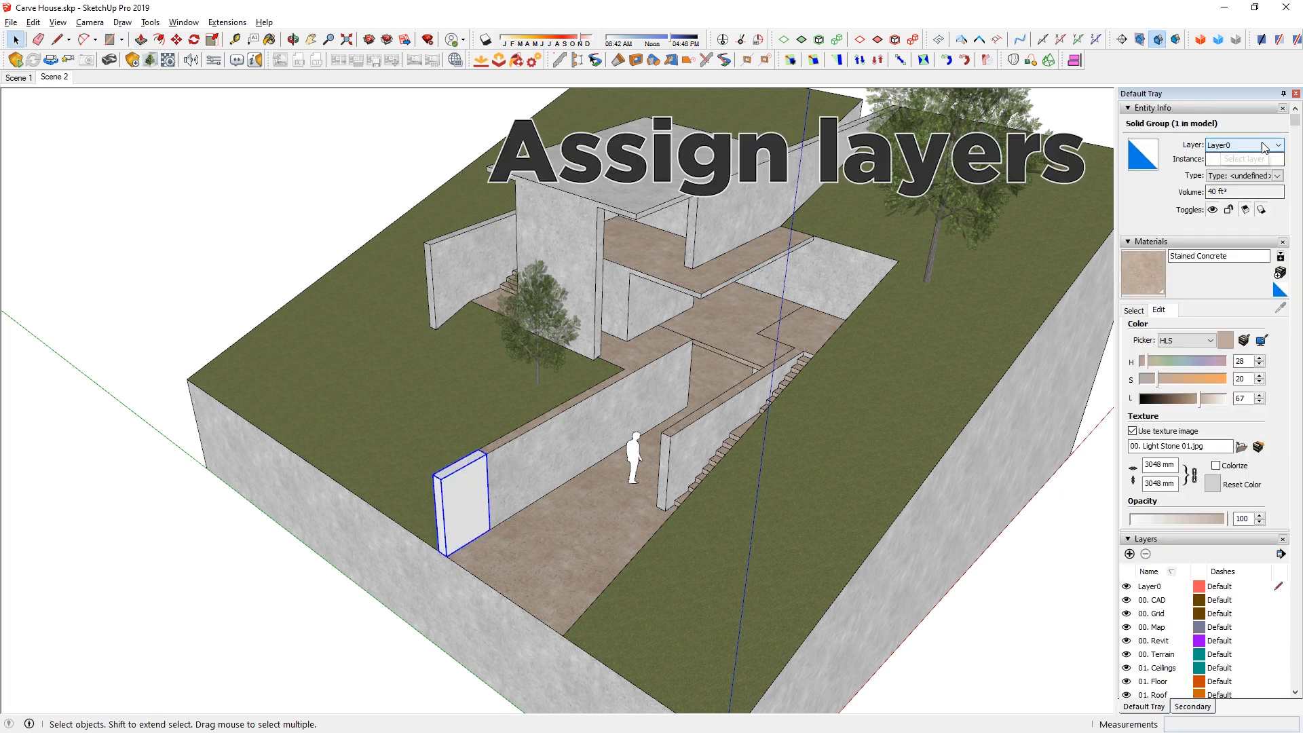
click(1257, 148)
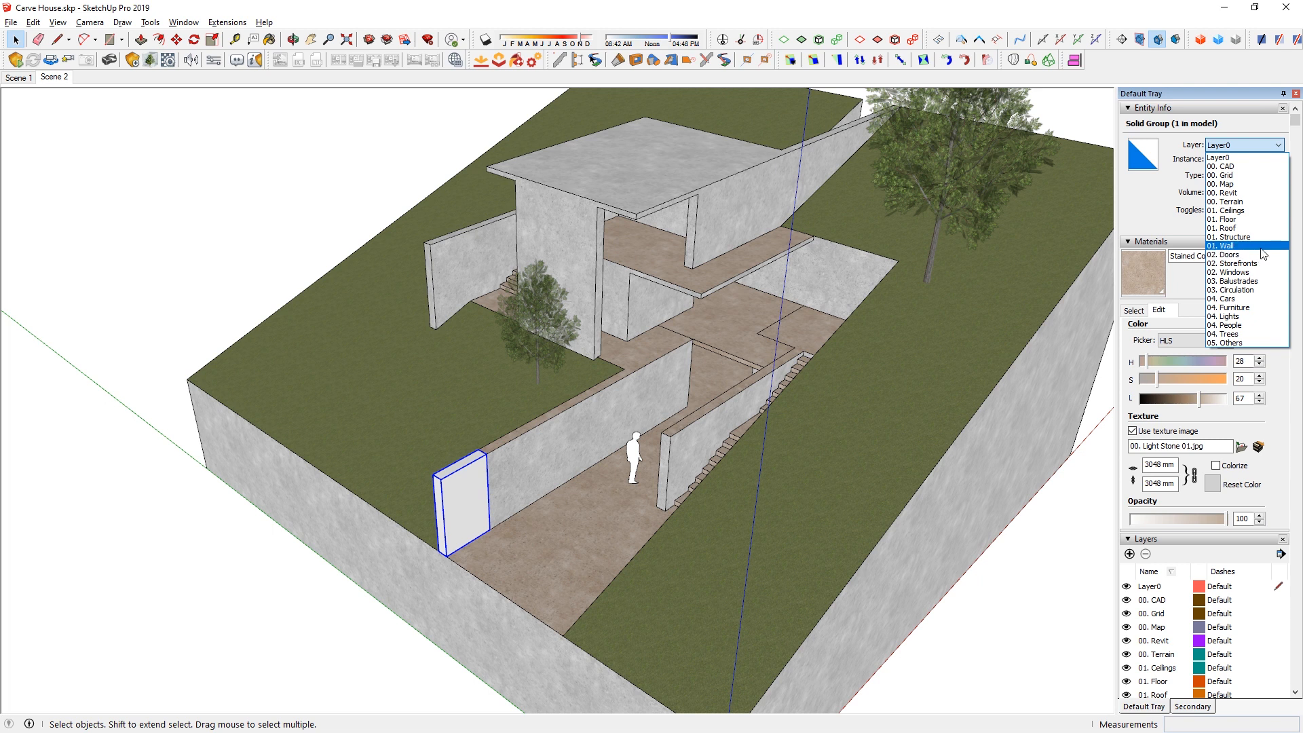
click(1261, 250)
click(634, 456)
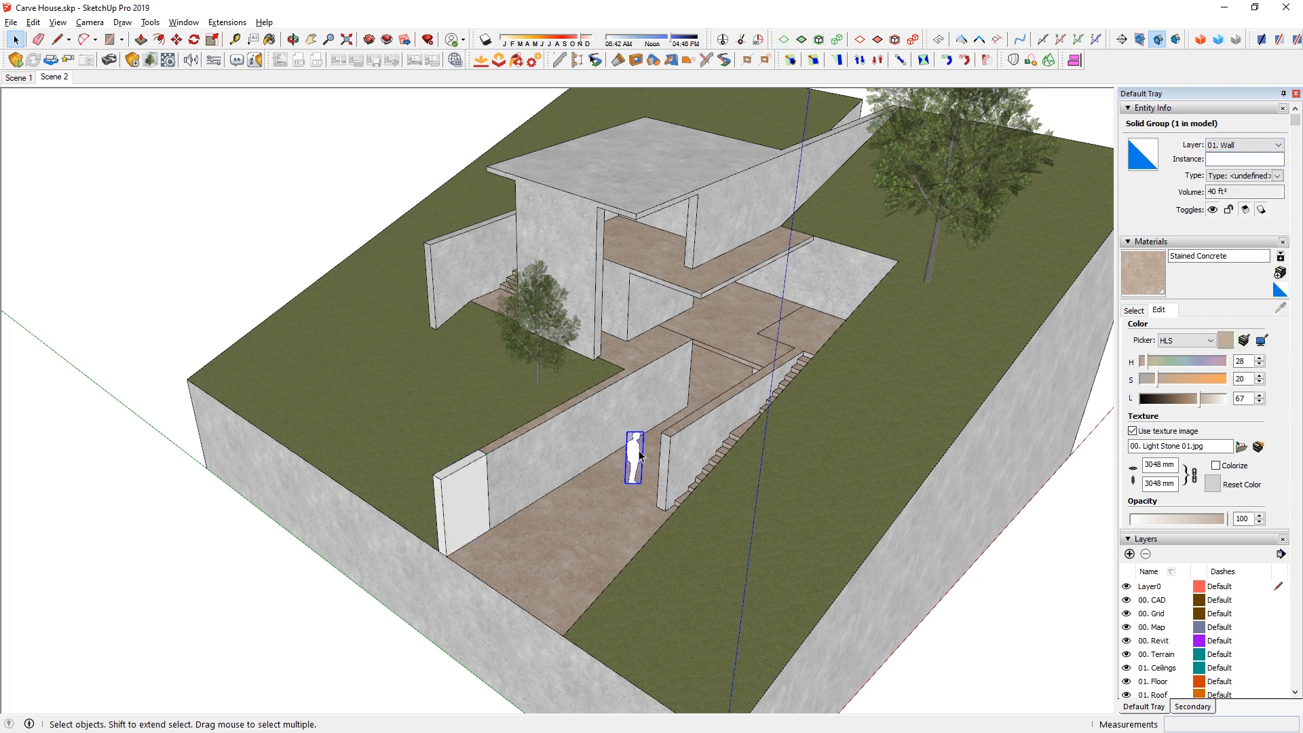
click(1278, 155)
click(1261, 324)
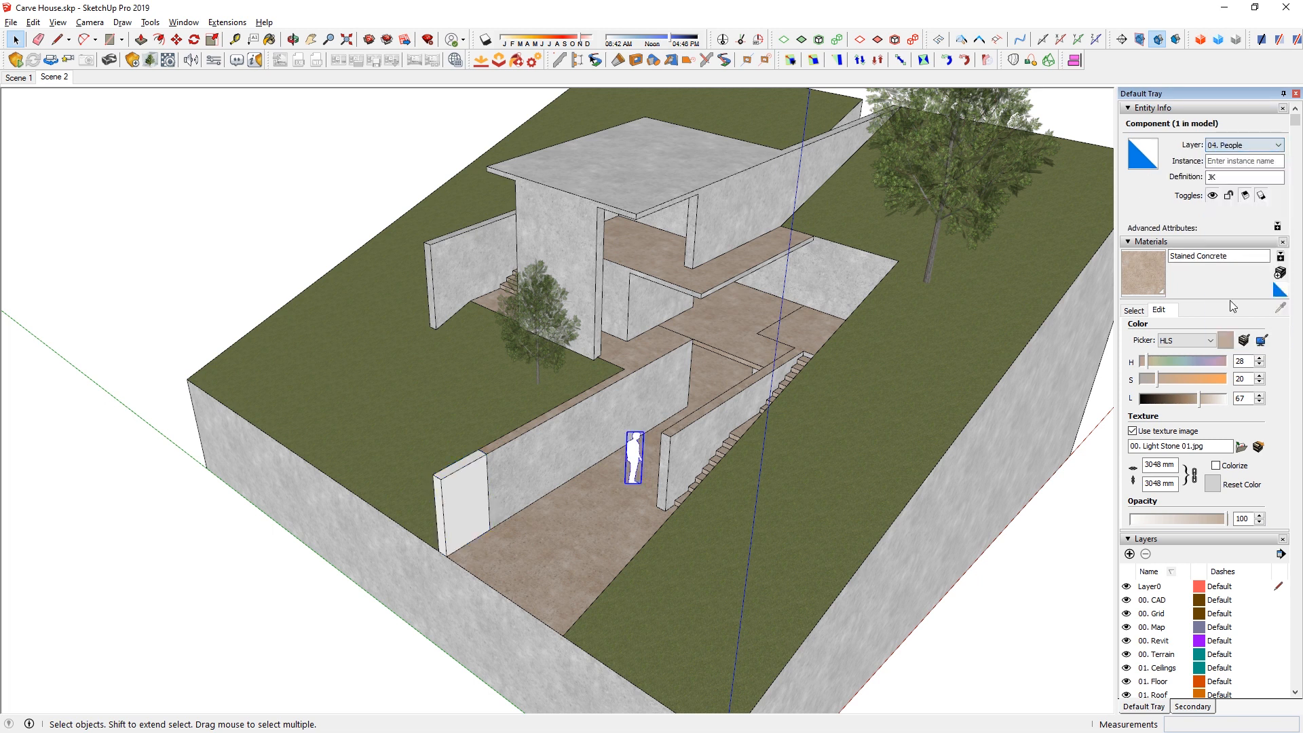
Step: Assign both tree components to layer 04. Trees and clear the selection
click(975, 169)
shift+click(548, 329)
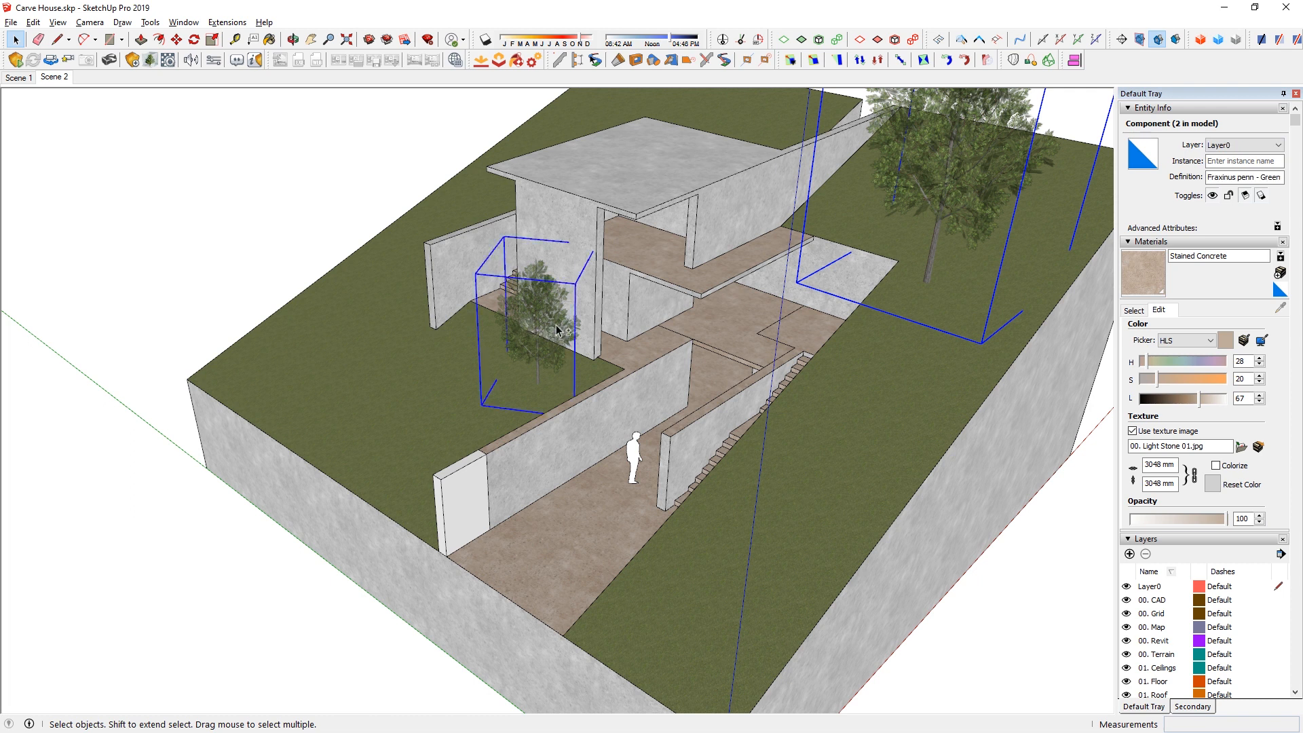
click(1274, 145)
click(1253, 335)
key(ctrl+t)
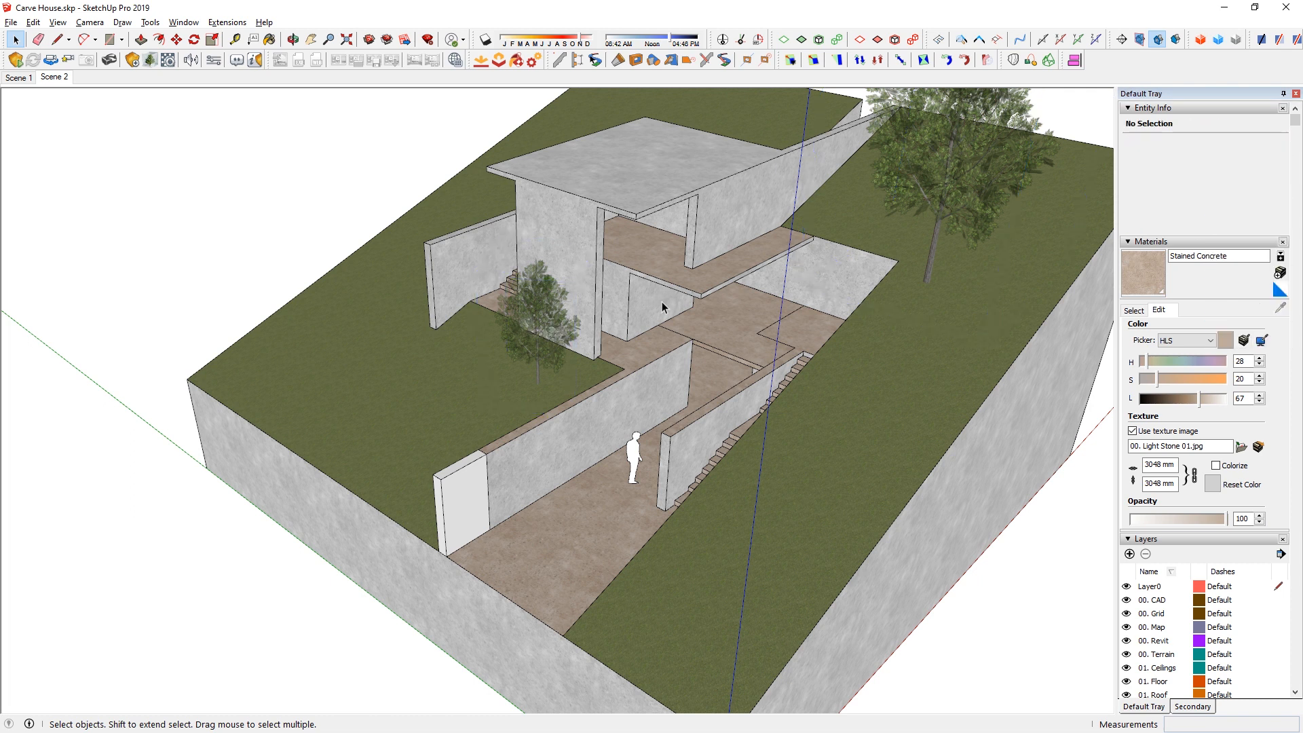
Step: Draw a rectangle covering the open courtyard beside the upper floor and extrude it into a thin slab
key(r)
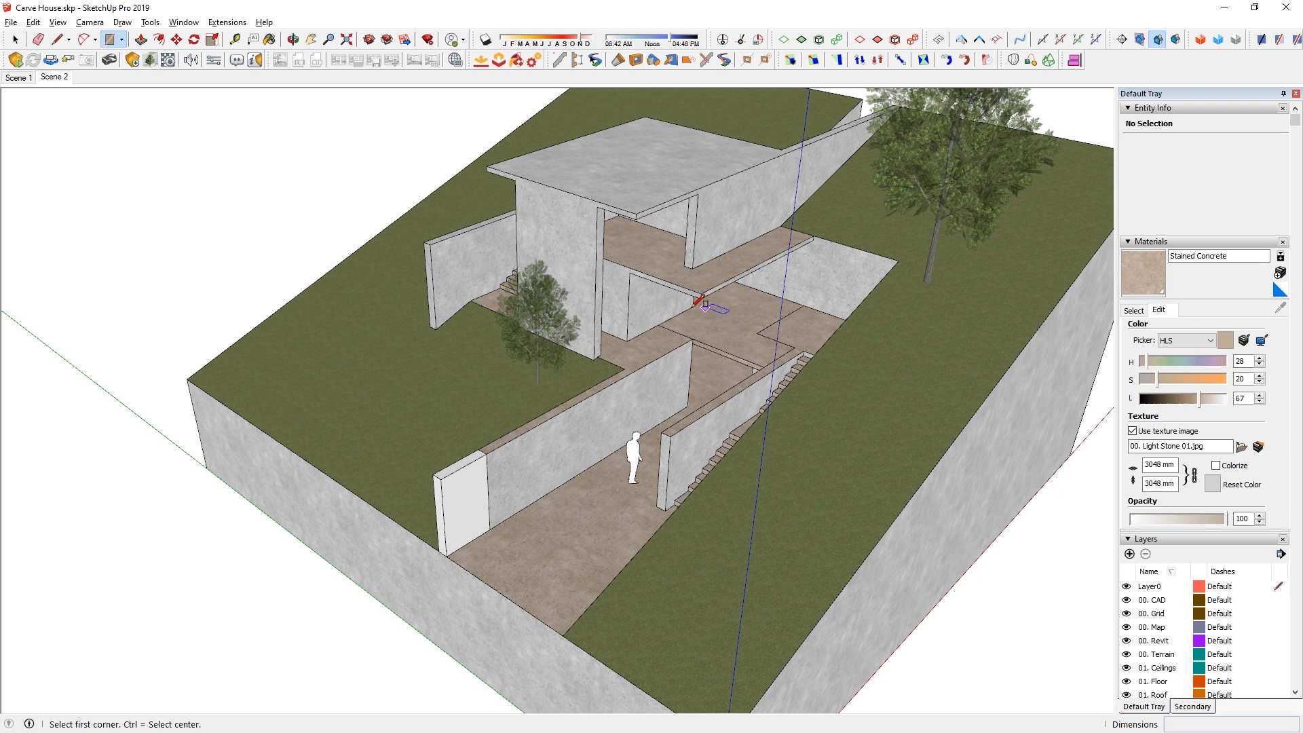
click(701, 294)
click(897, 261)
key(p)
click(709, 292)
click(689, 293)
key(space)
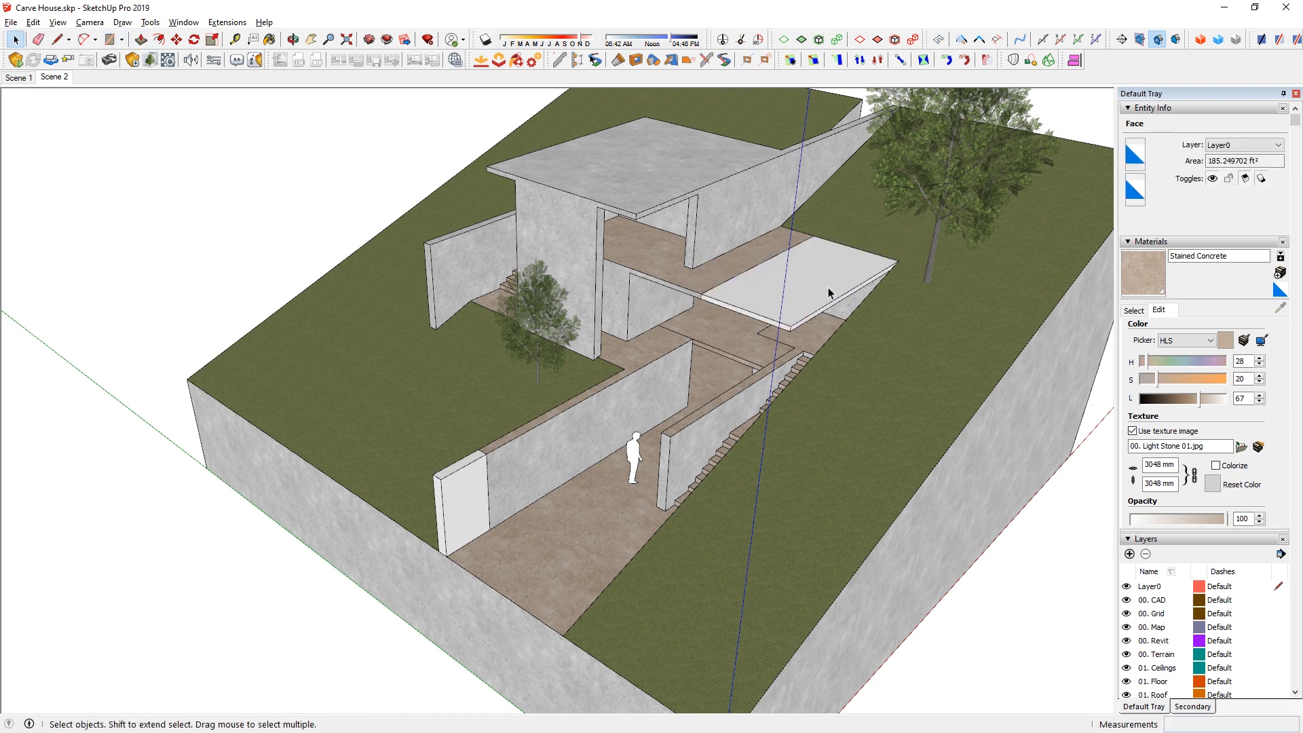
Step: Group the new courtyard slab and assign it to layer 01. Floor
click(829, 292)
key(ctrl+g)
click(1233, 146)
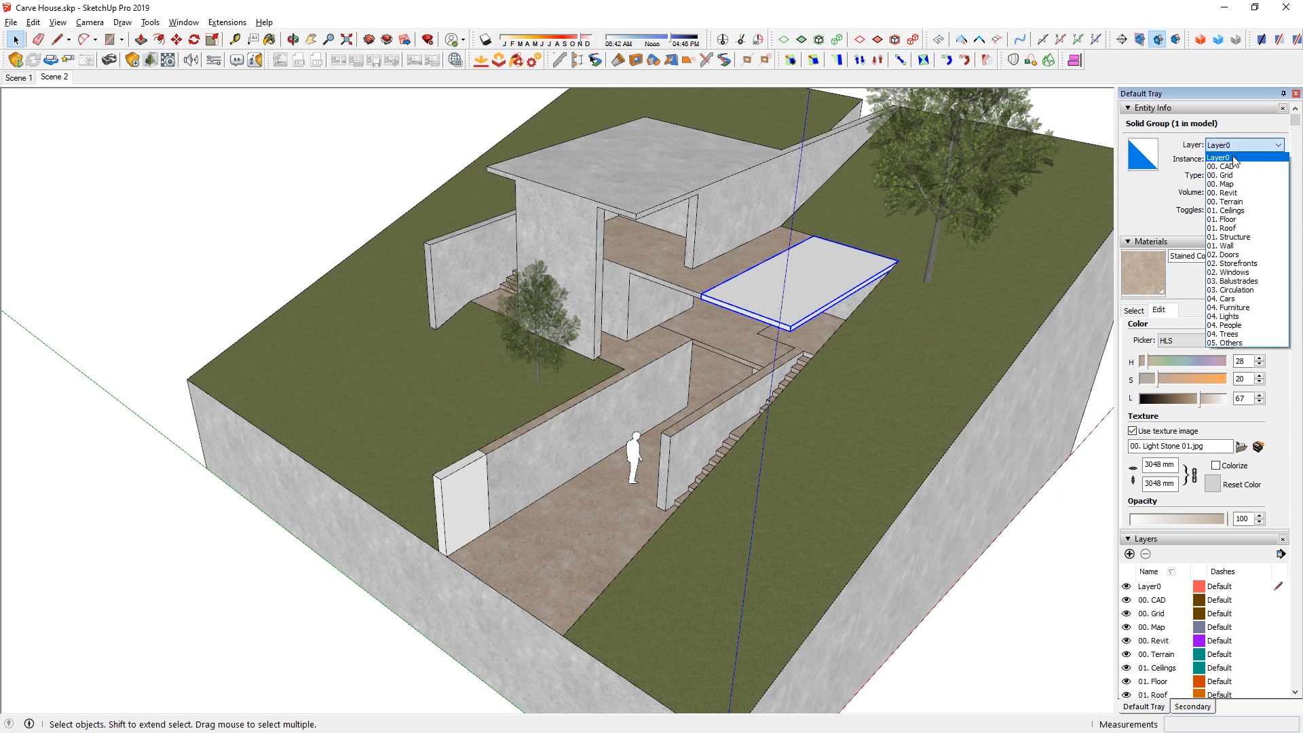
click(1240, 221)
Step: Set the layer of the lower floor slab nested inside the house group and leave the group
double_click(738, 342)
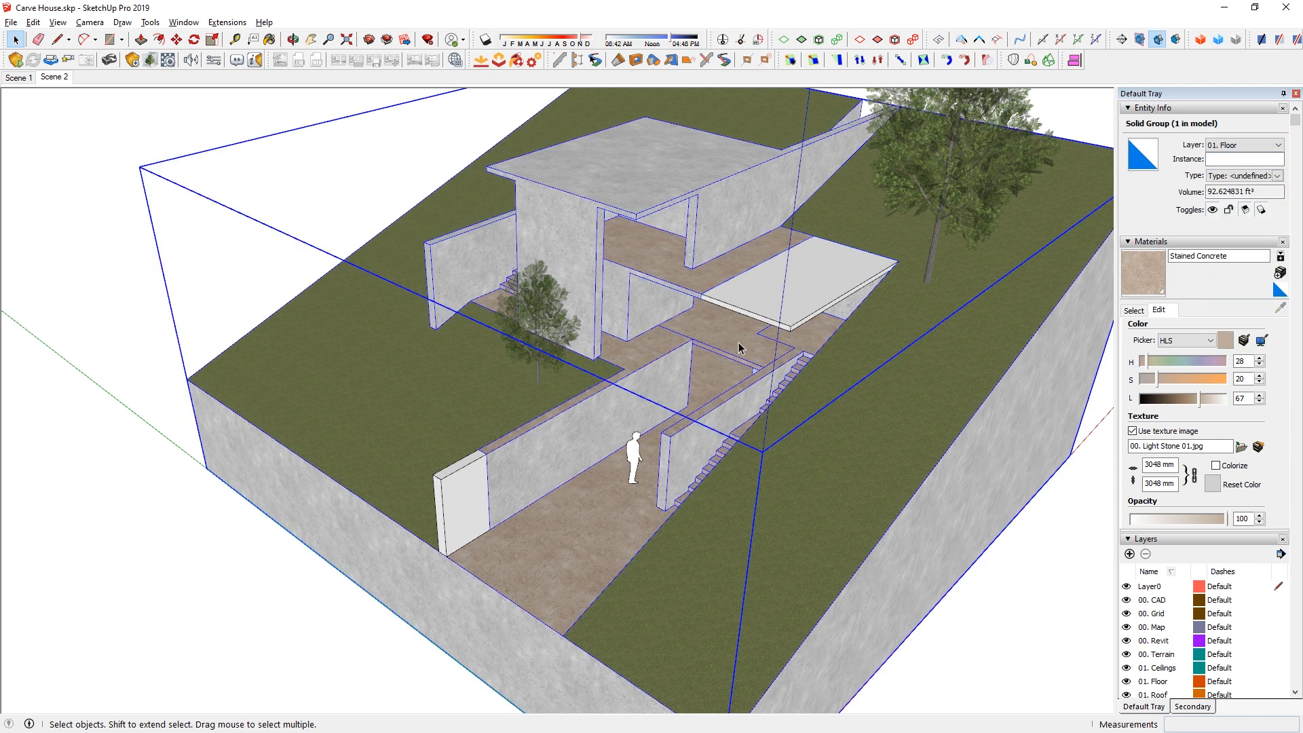
click(743, 357)
key(m)
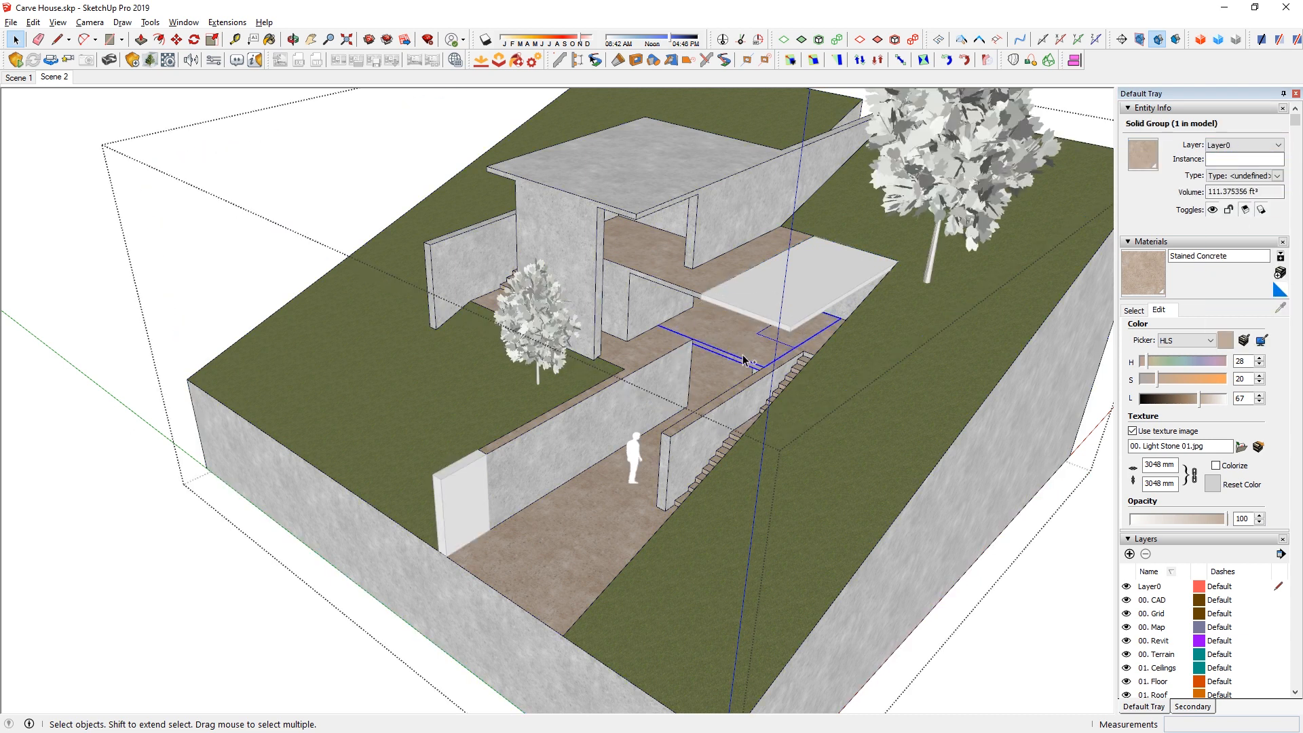
click(742, 355)
key(space)
click(1262, 145)
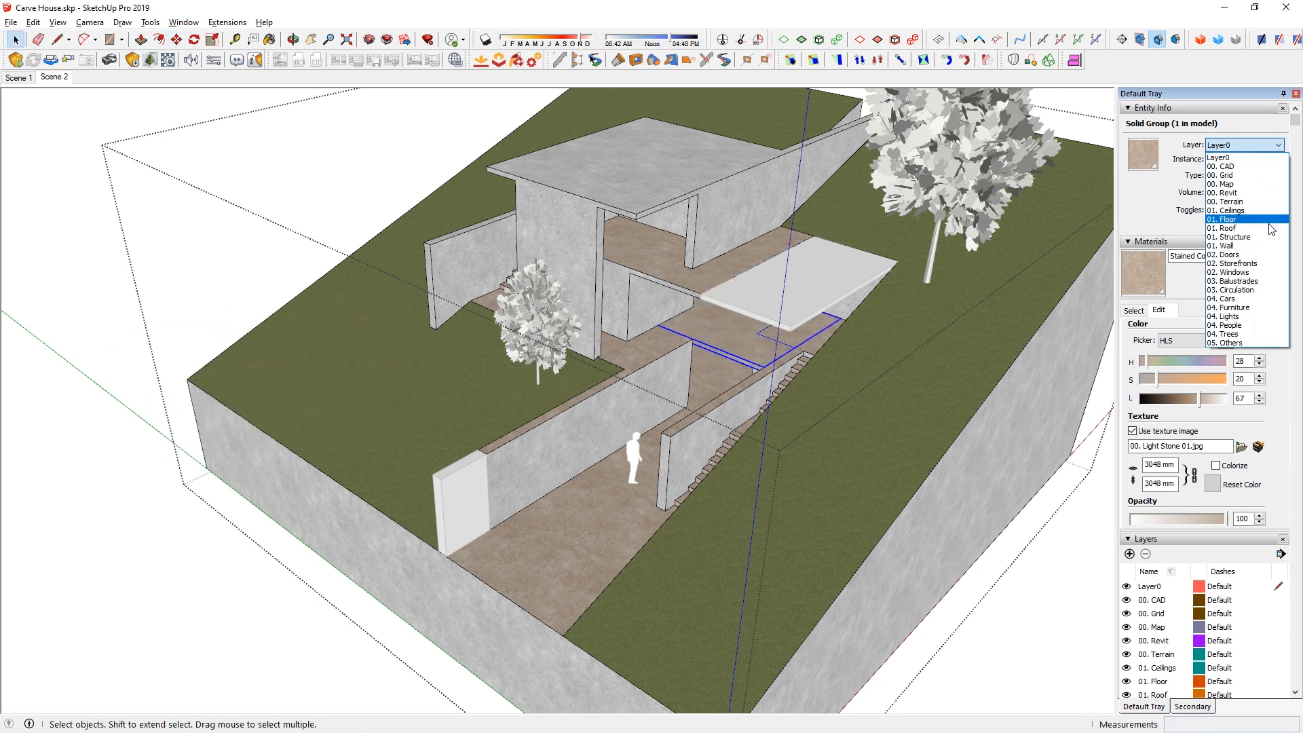
click(1262, 263)
click(308, 296)
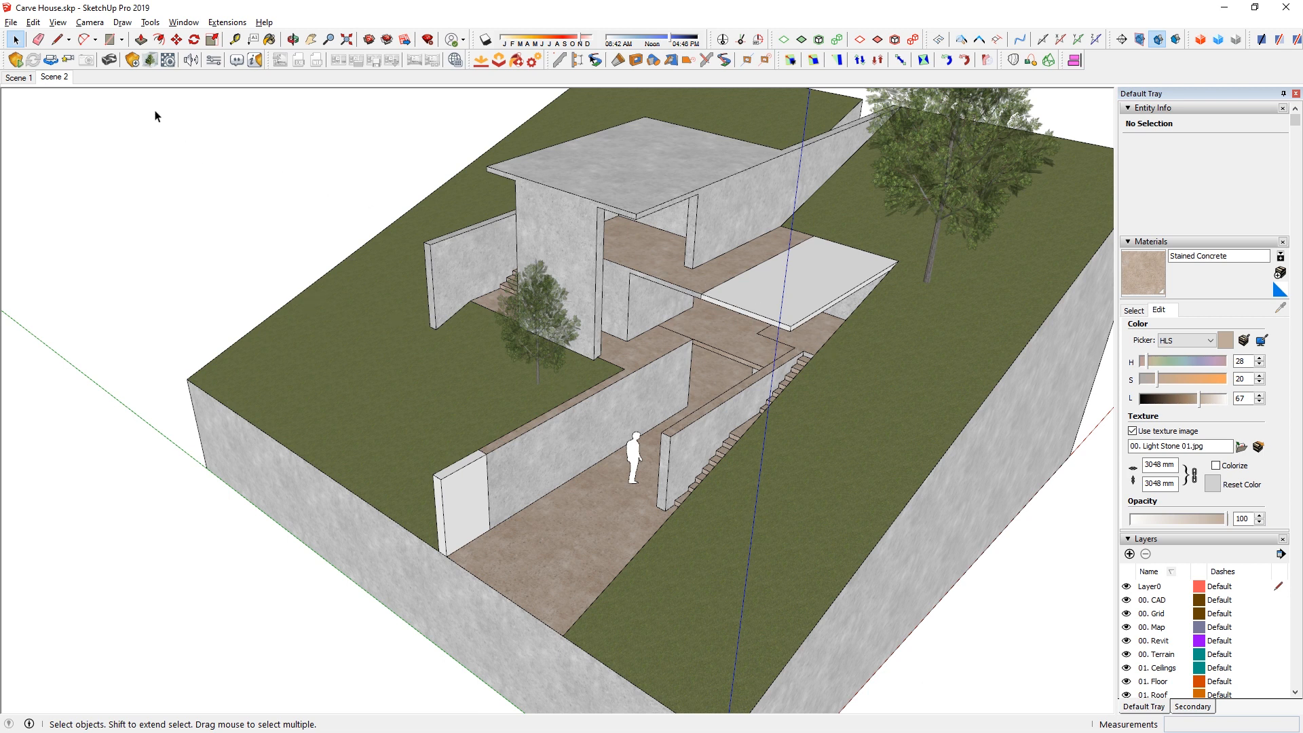
Step: Place three bushes from the Vegetation category of the Enscape Asset Library in a row along the front retaining wall
click(155, 67)
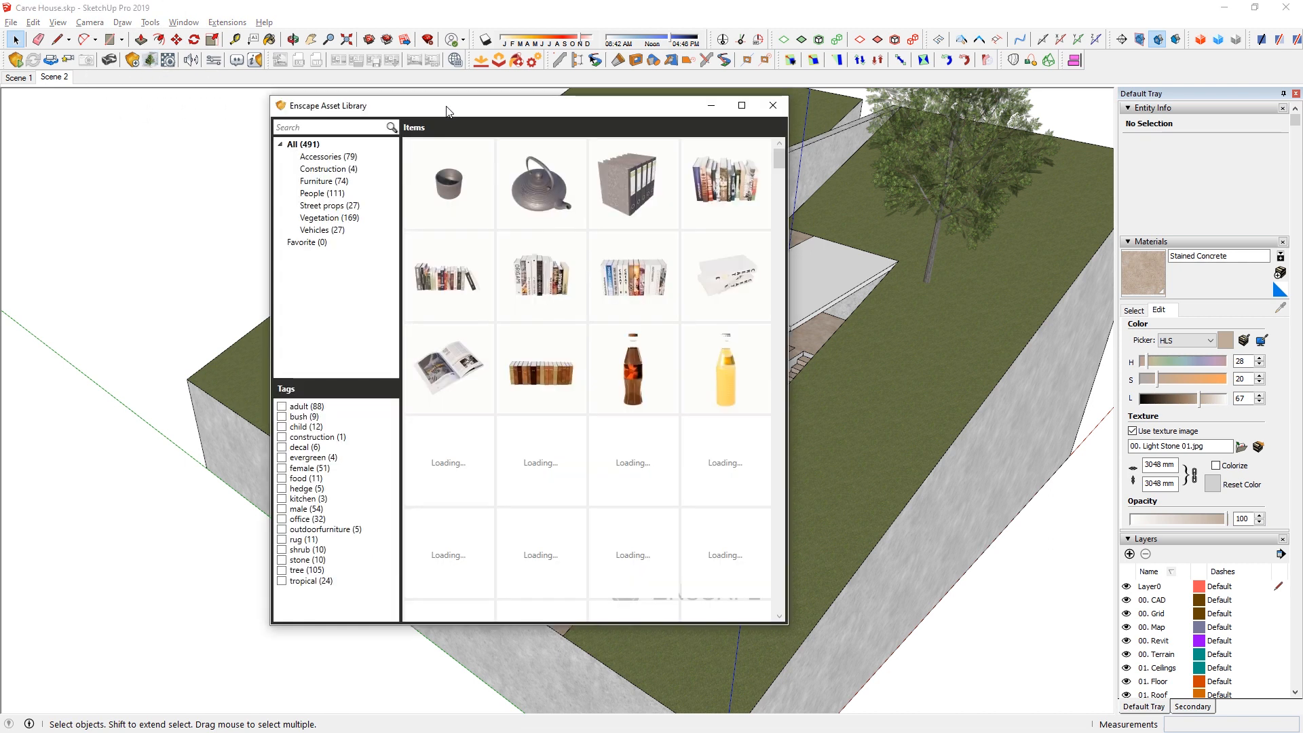
drag(507, 109, 308, 120)
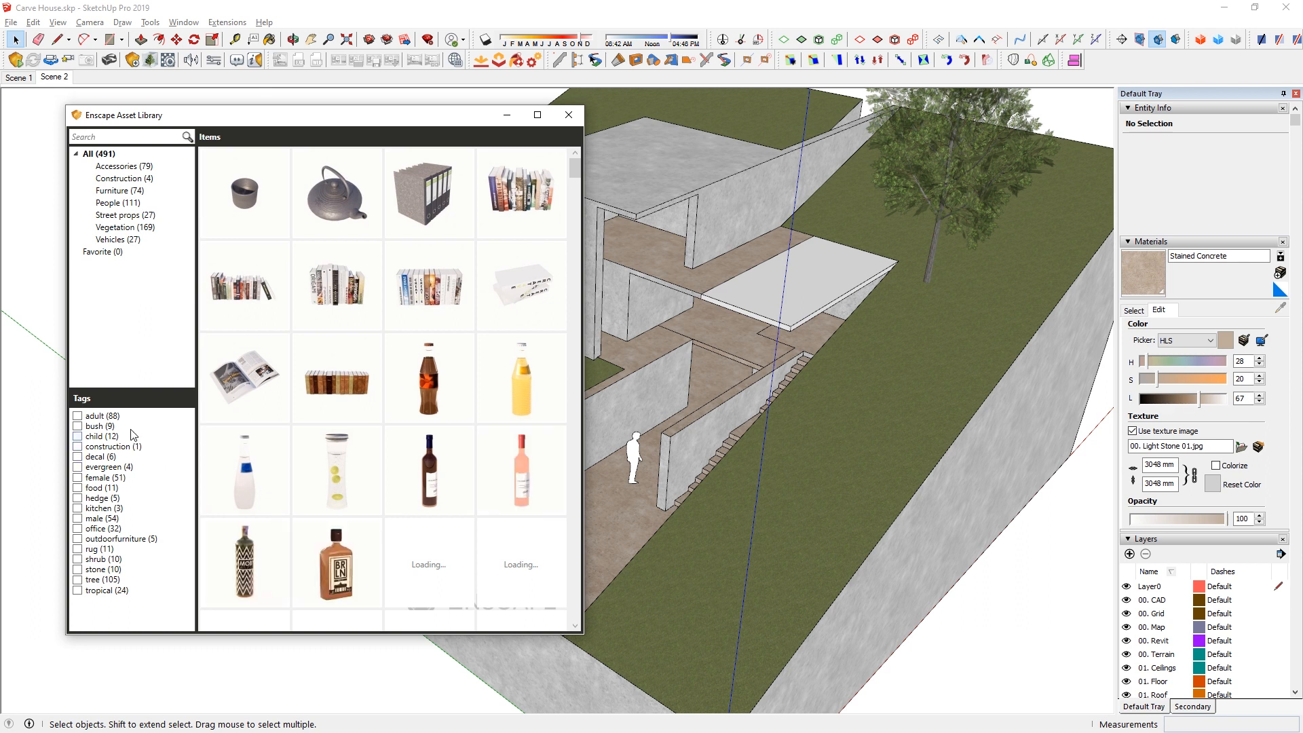
click(129, 231)
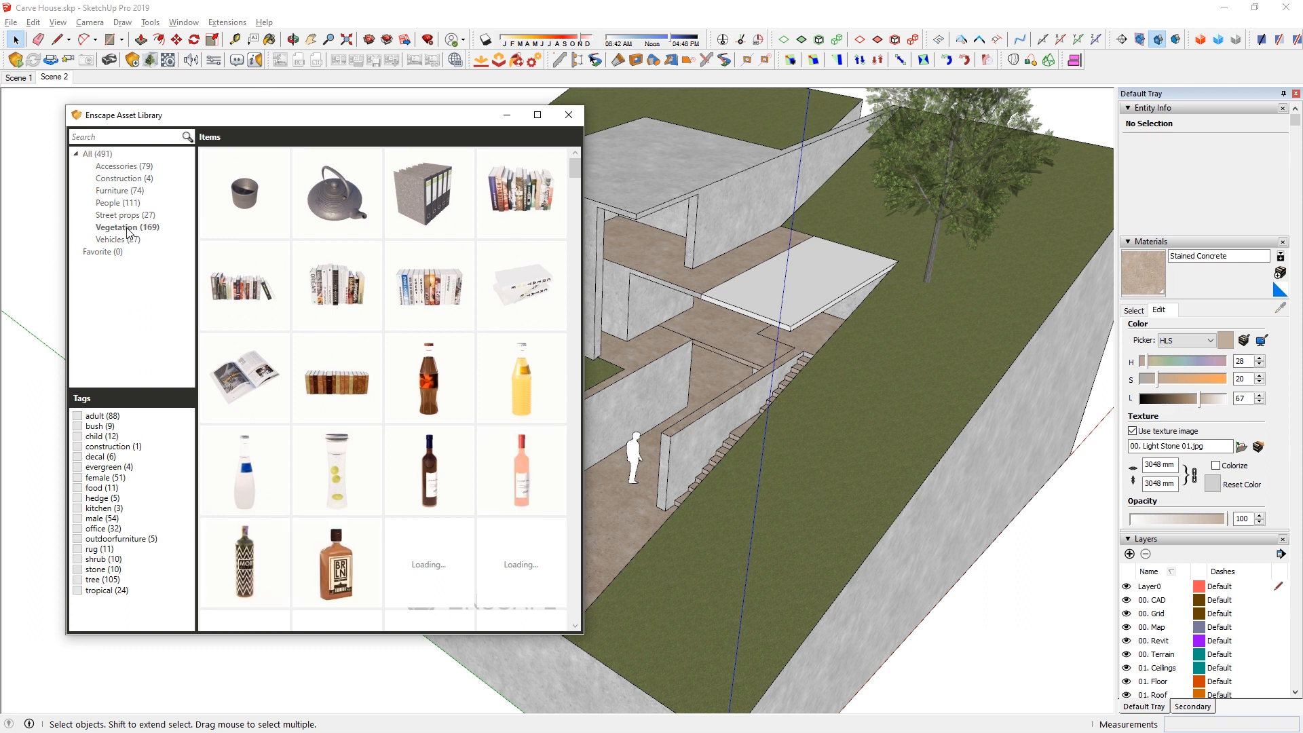
mouse_move(338, 491)
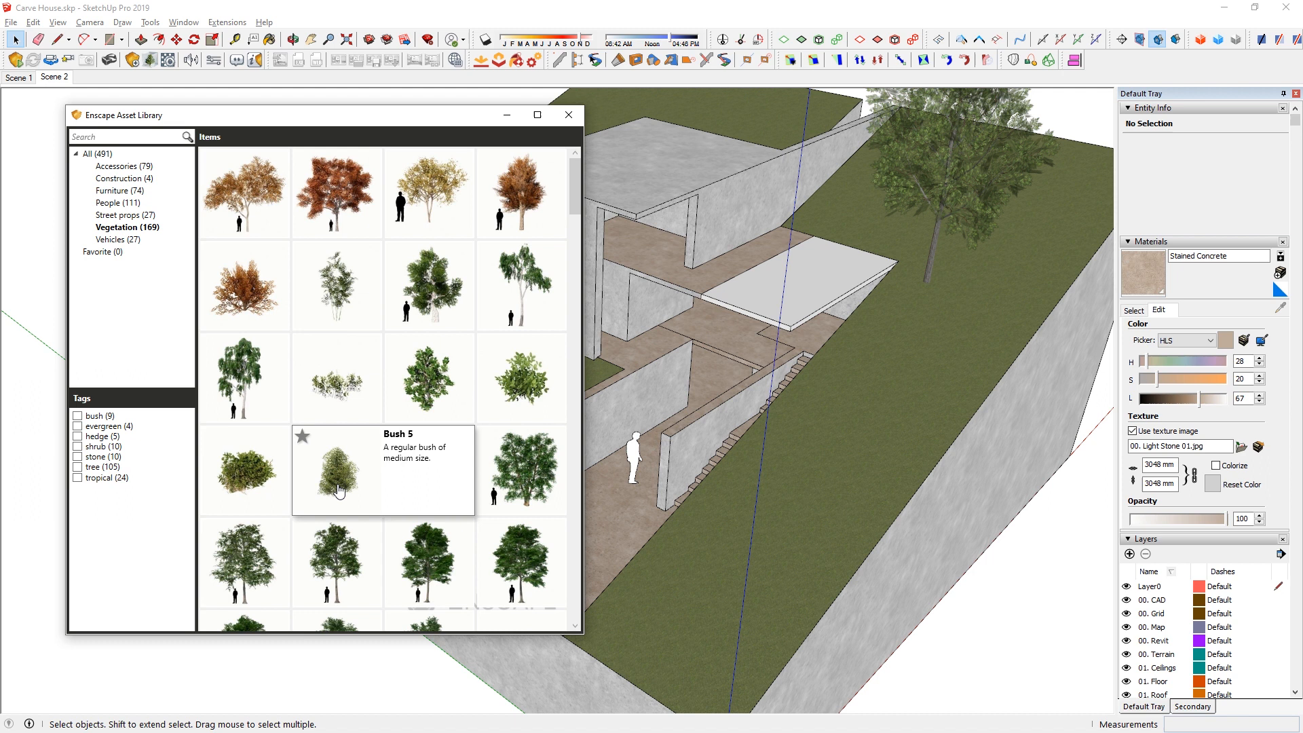
click(510, 377)
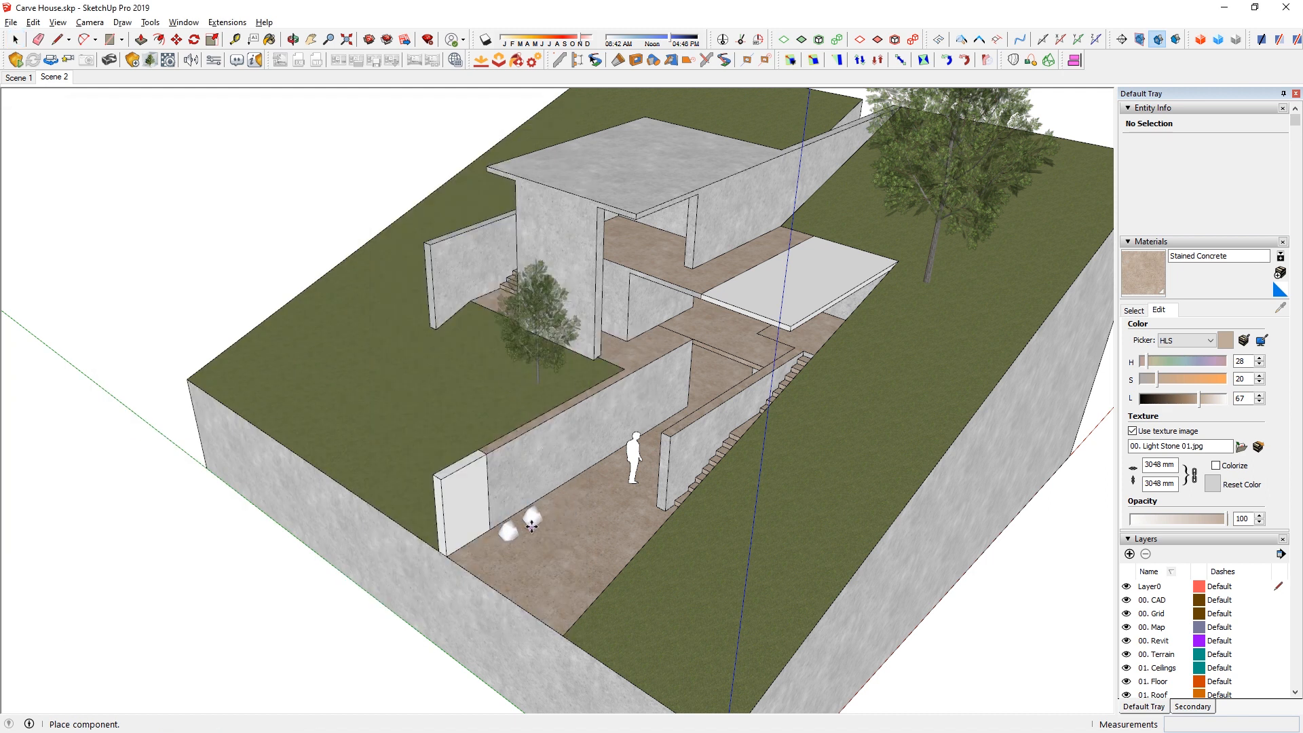
middle_drag(618, 497, 739, 533)
key(space)
scroll(585, 556, down, 2)
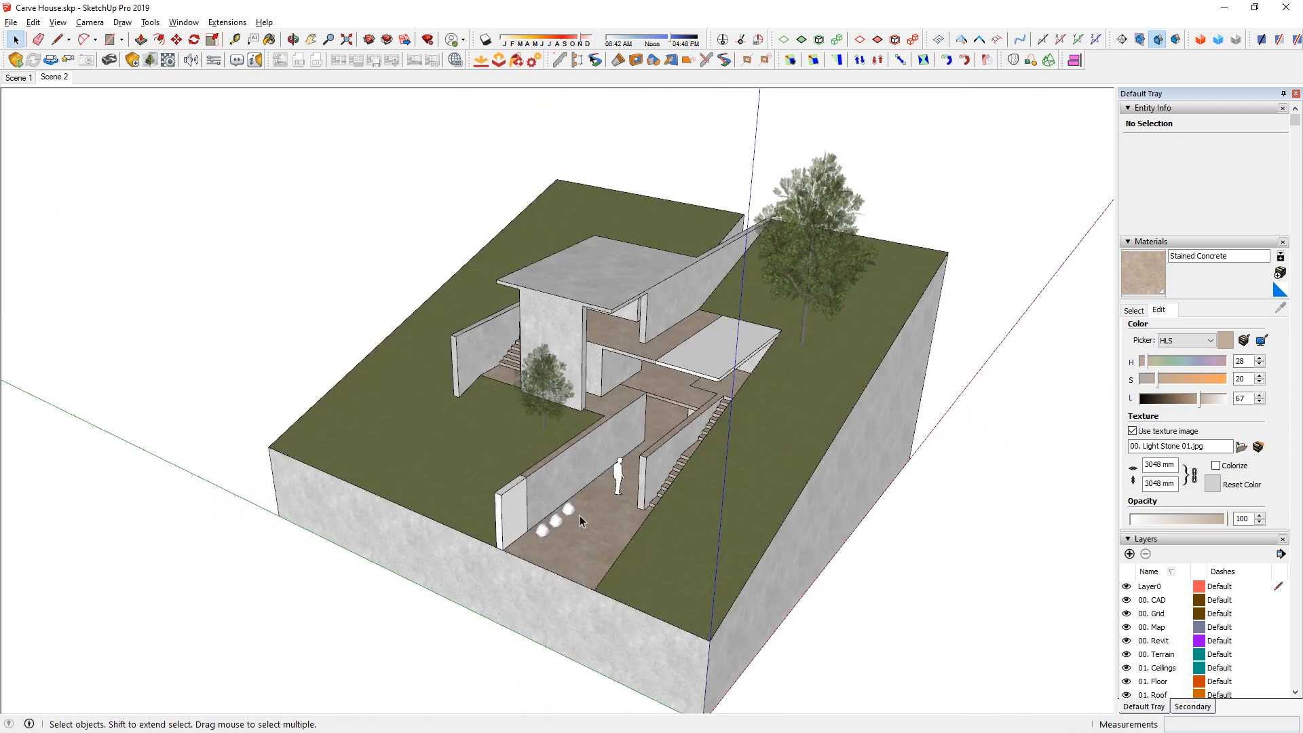
Step: Assign the three bushes to layer 04. Trees
click(542, 531)
shift+click(556, 520)
shift+click(568, 509)
click(1243, 144)
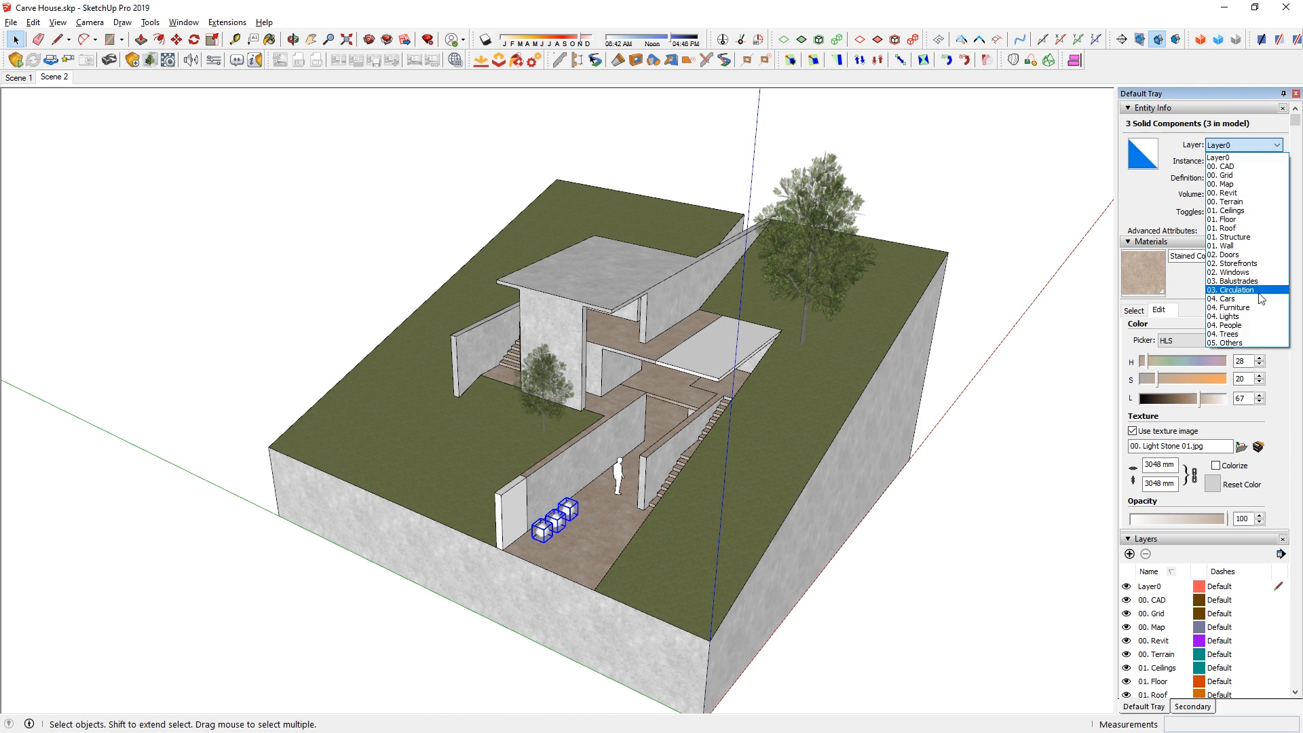
click(1246, 333)
Step: Clear the selection and start Enscape to view the model as a rendering
click(1022, 444)
middle_drag(1010, 437, 678, 502)
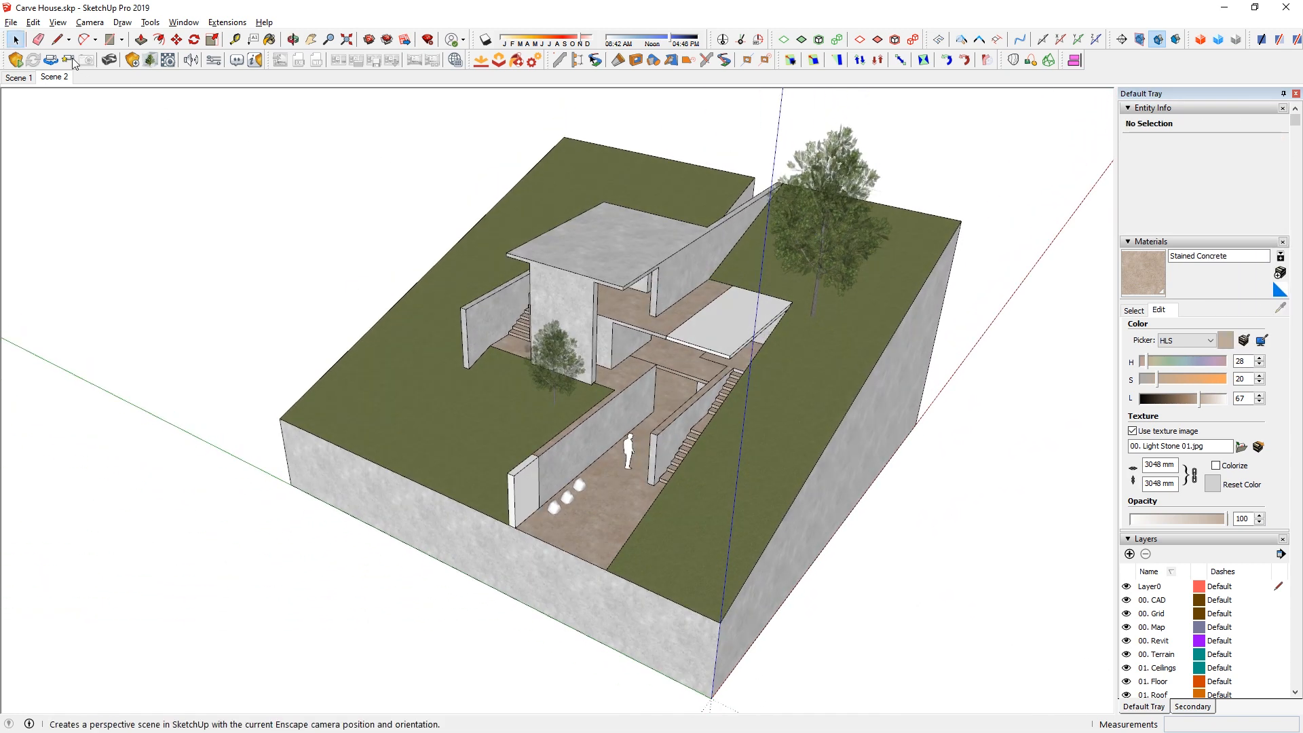
click(16, 60)
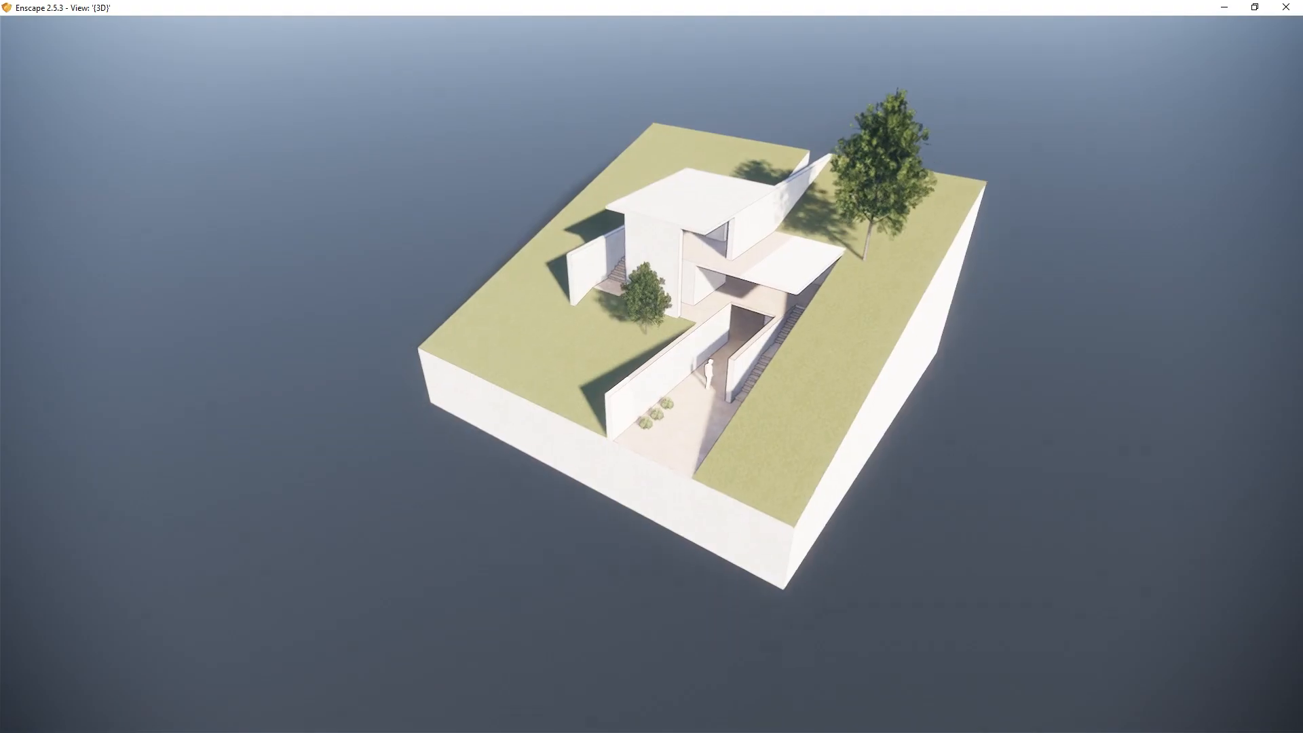
Step: Inspect the house entrance and hillside in the Enscape rendering, and sample the terrain's grass material to check its name
scroll(651, 366, up, 5)
scroll(1060, 473, up, 8)
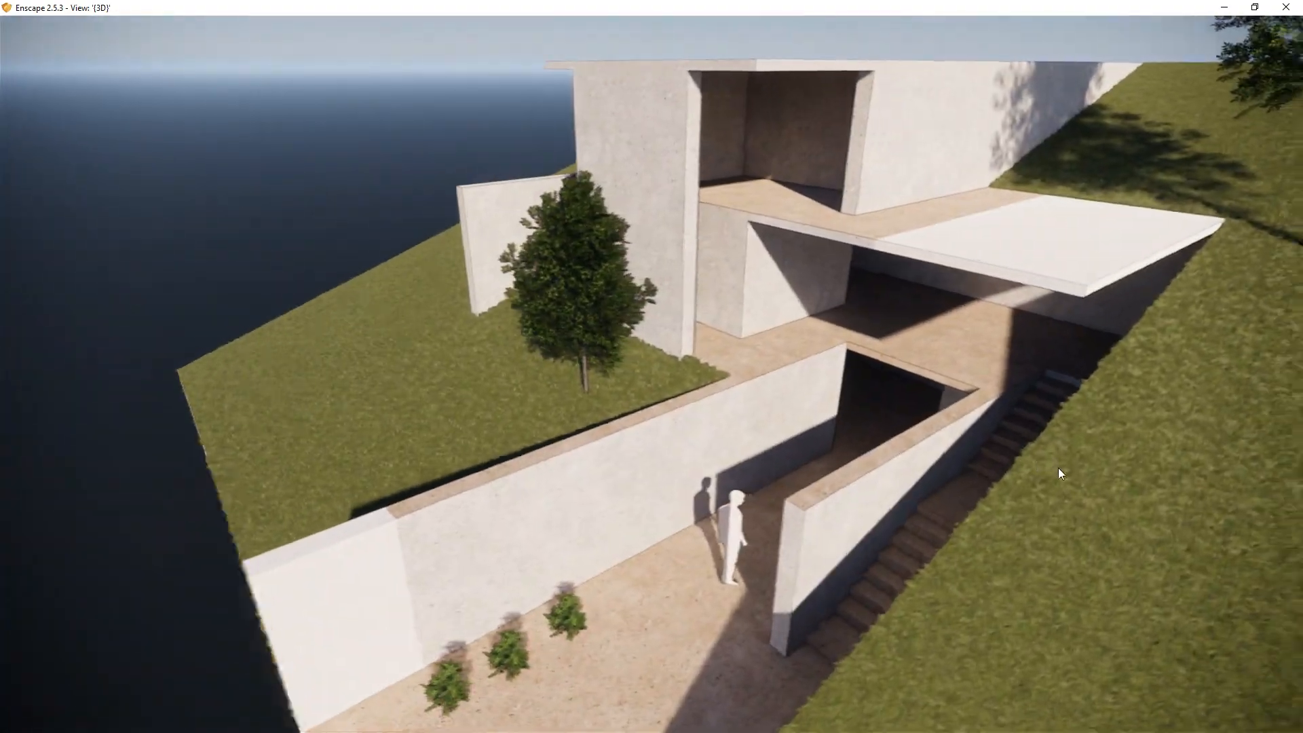
drag(1059, 472, 905, 448)
scroll(464, 385, down, 5)
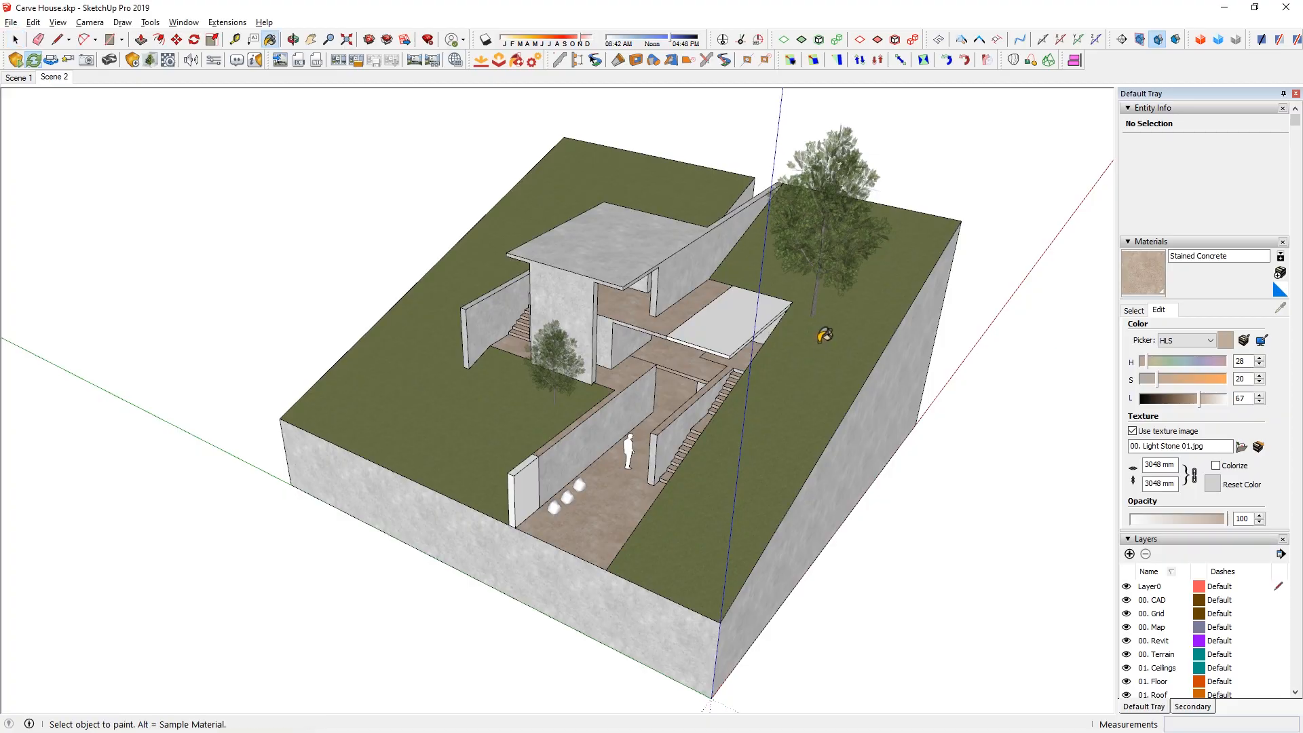
alt+click(823, 335)
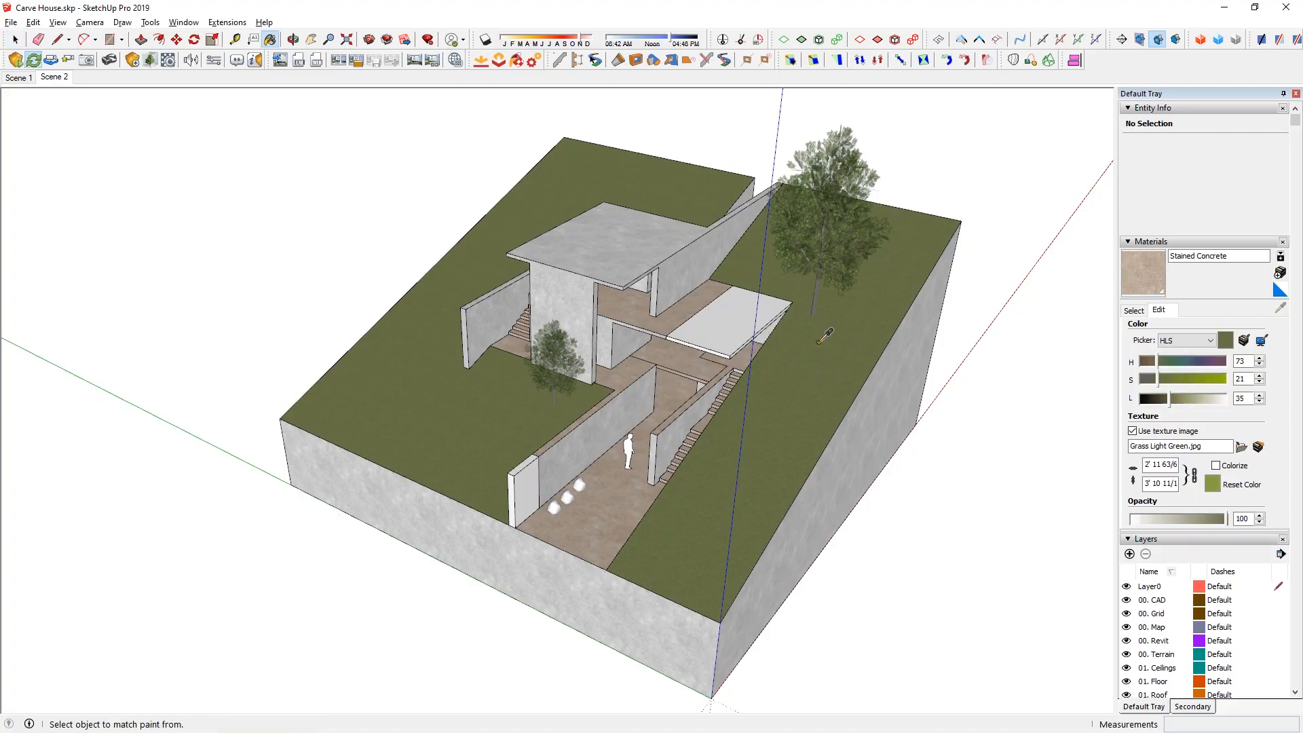
click(1231, 261)
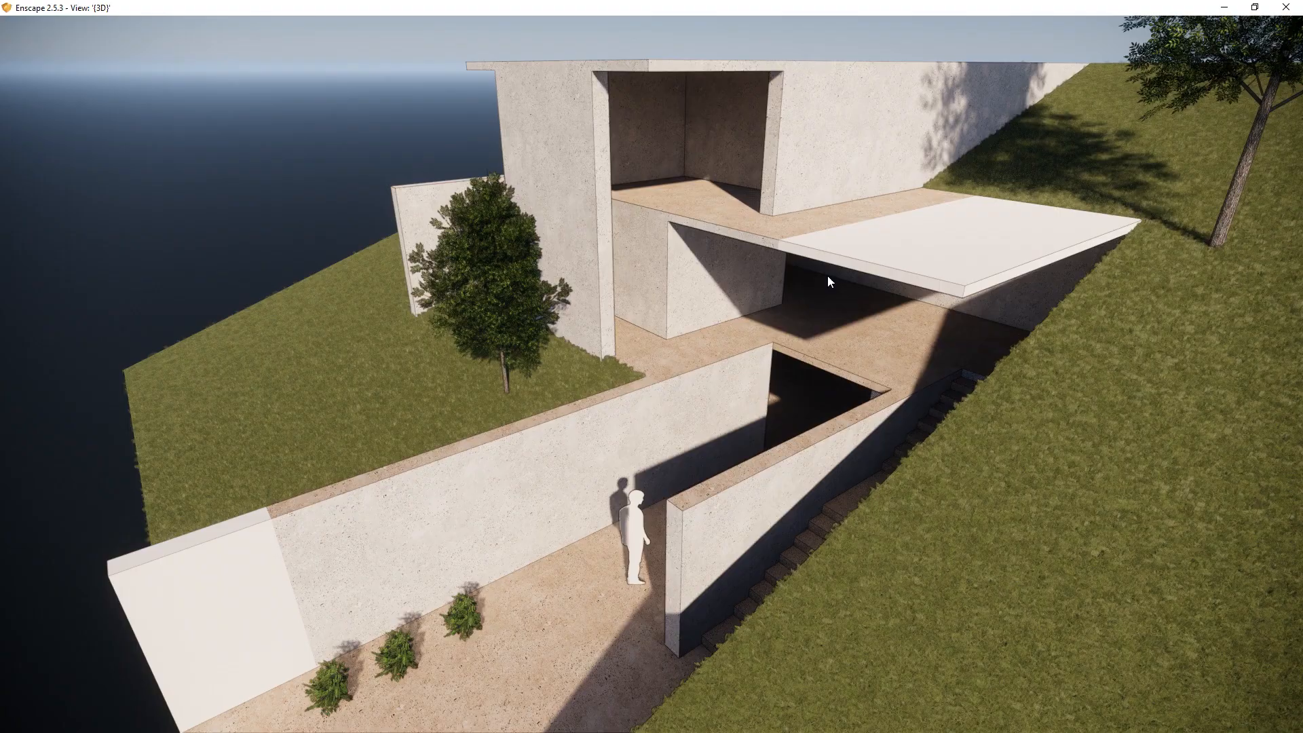
Step: Examine the three bushes and the front retaining wall up close in the rendering, along with the whole house
scroll(828, 276, up, 5)
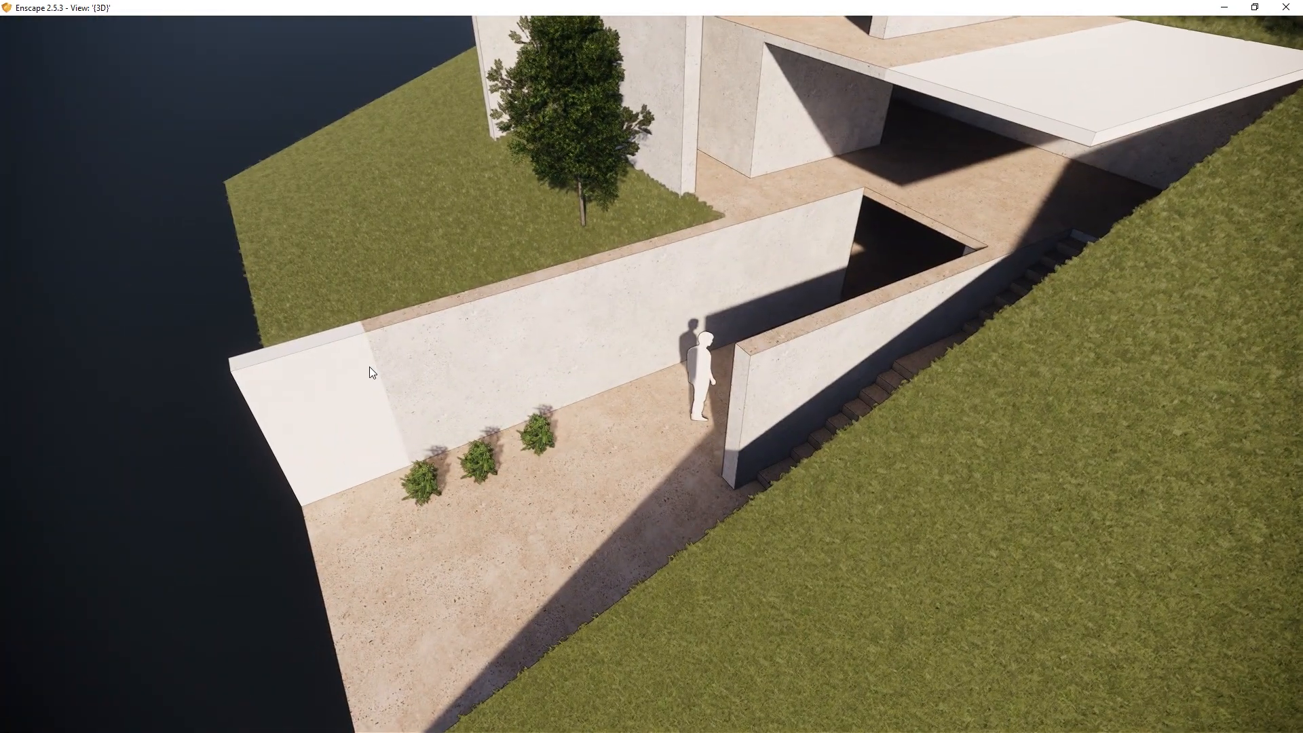
scroll(369, 369, up, 5)
scroll(640, 401, up, 5)
scroll(625, 400, down, 5)
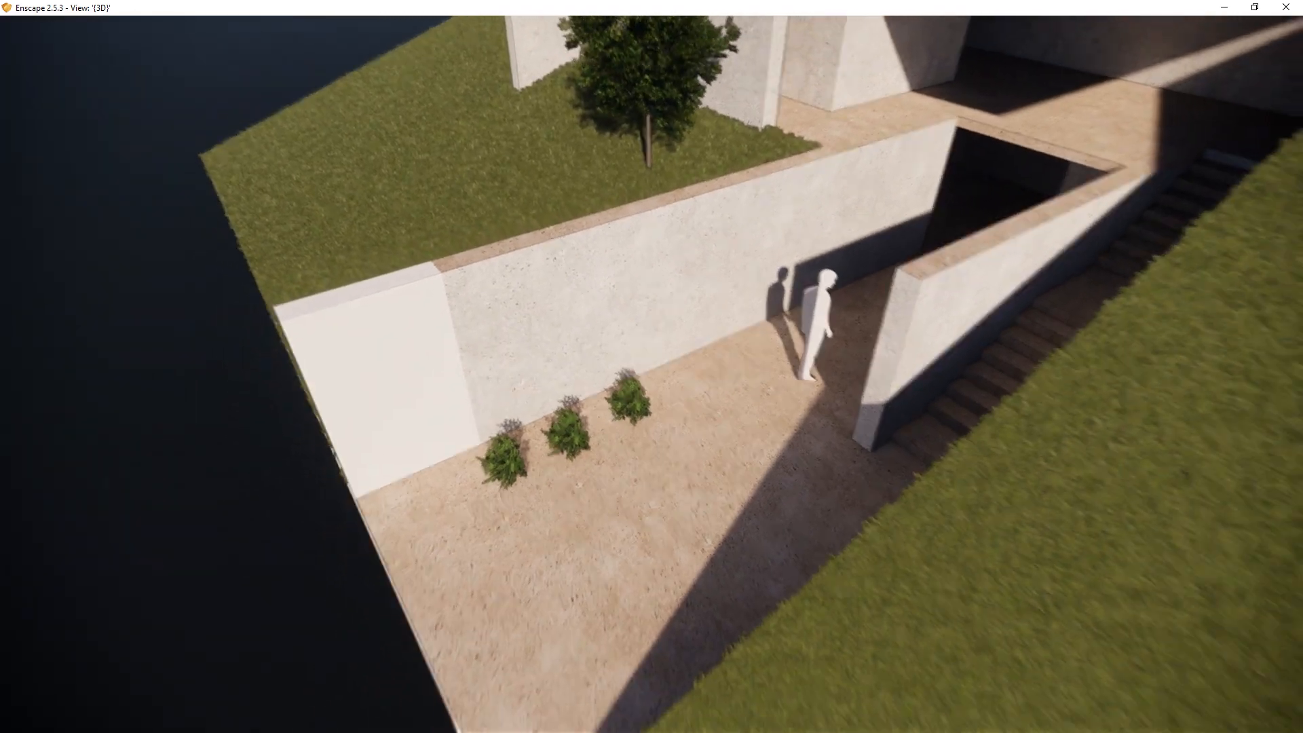
scroll(604, 388, down, 10)
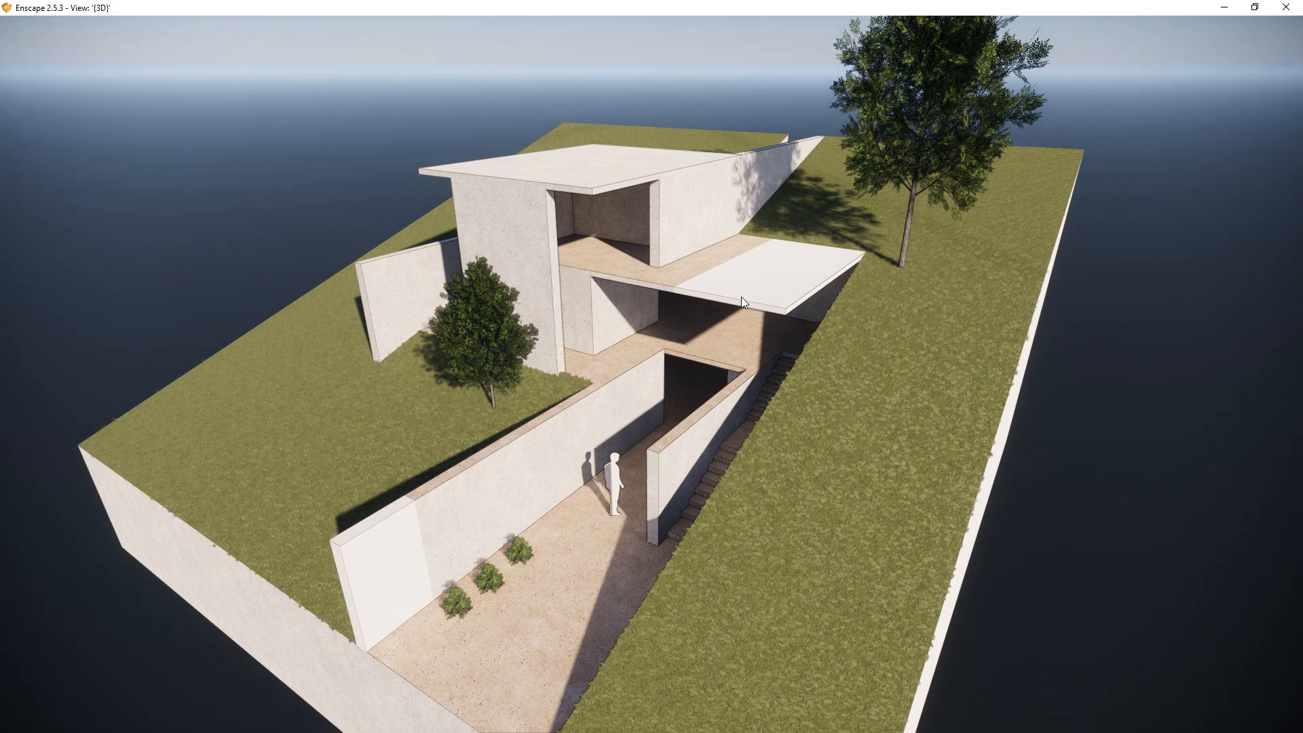
right_drag(770, 406, 950, 468)
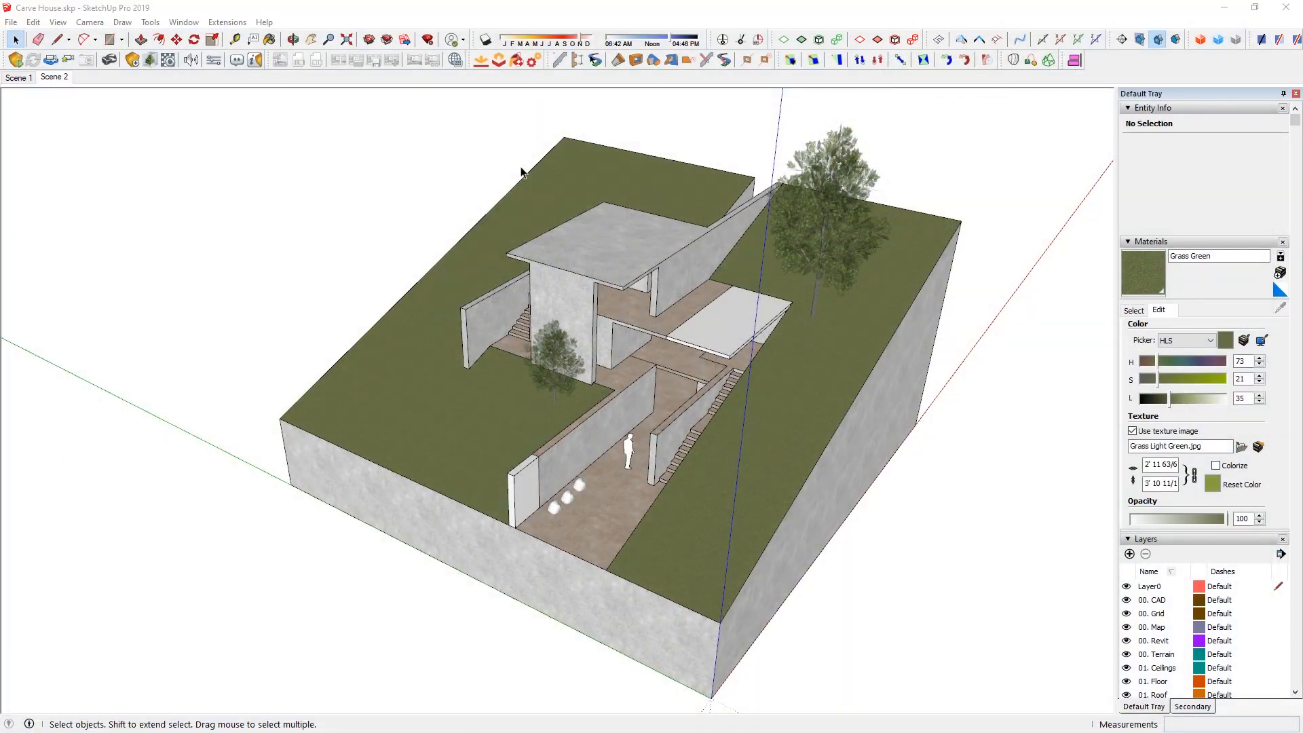
Step: Save a copy of the SketchUp model over Carve House_Link.skp on the Desktop in SketchUp Version 8 format
click(11, 22)
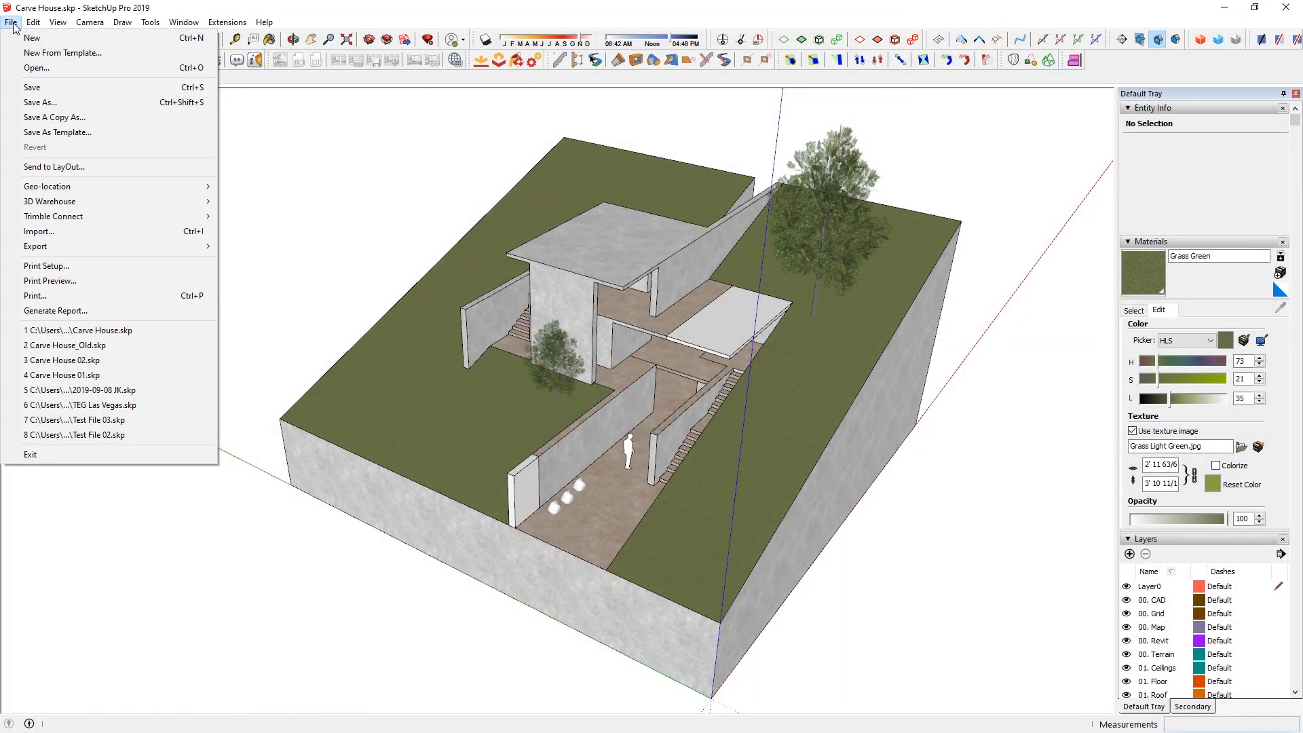
click(12, 24)
click(12, 22)
click(73, 116)
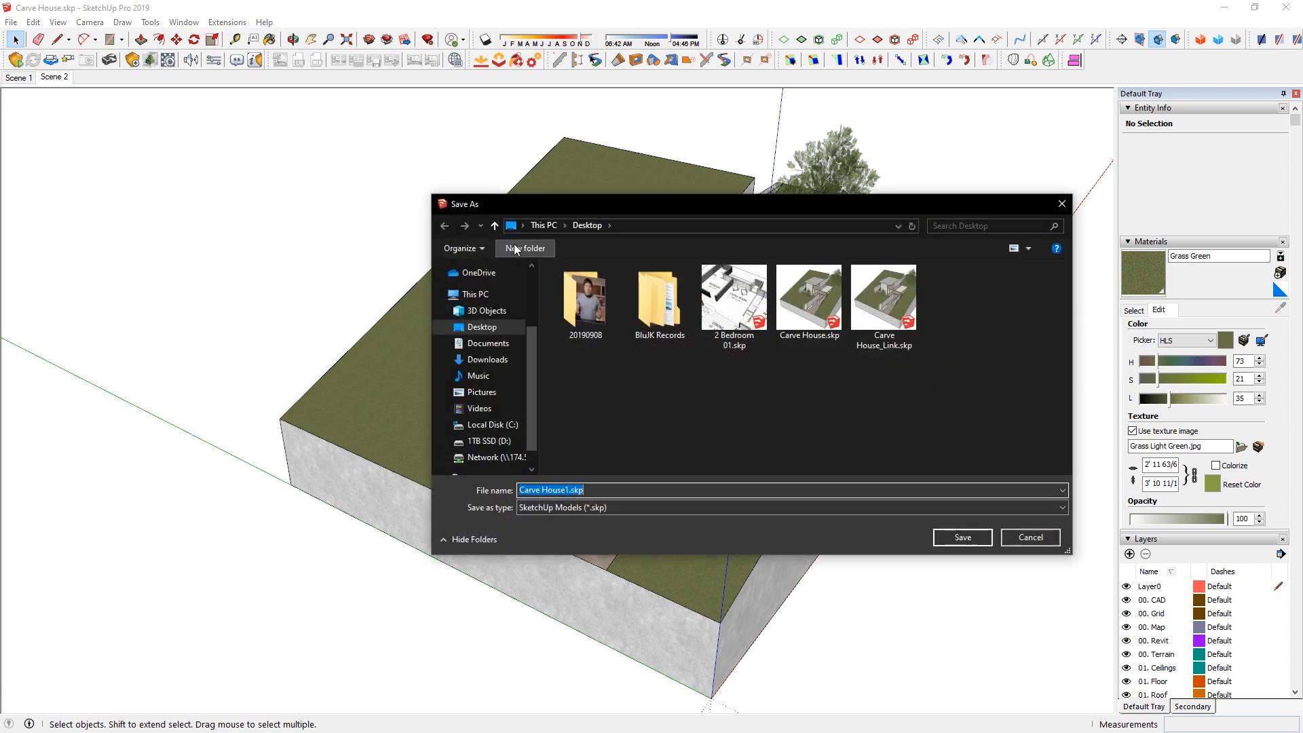
click(875, 310)
click(646, 507)
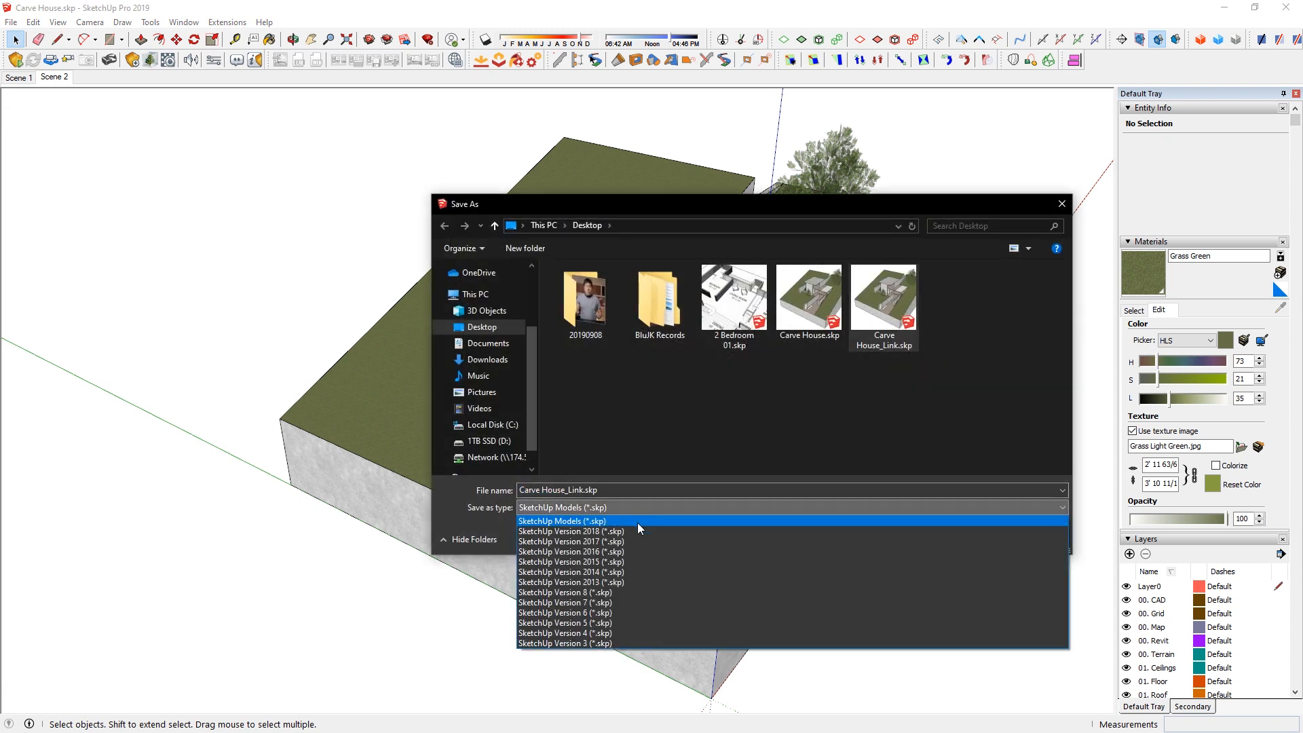
click(601, 593)
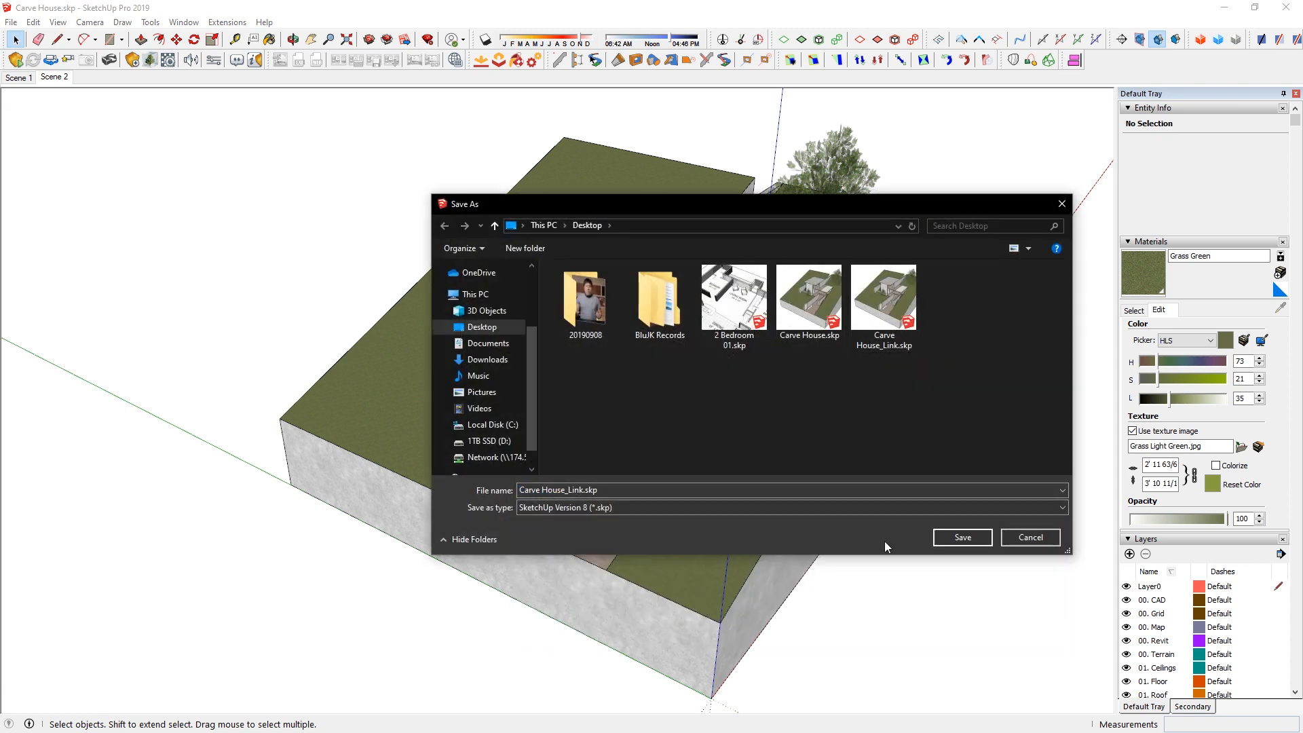
click(962, 537)
click(685, 375)
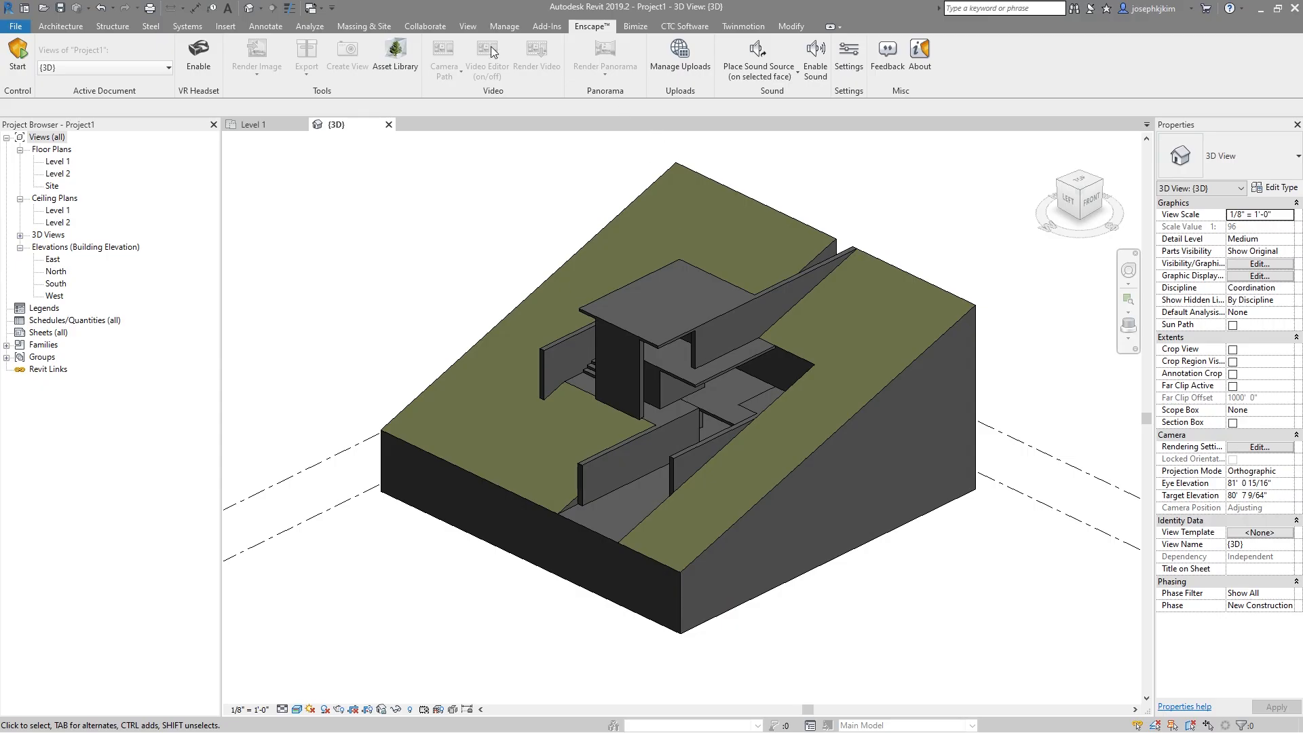
Step: In Revit, reload the linked CAD file Carve House_Link.skp and close the link manager
click(510, 27)
click(879, 60)
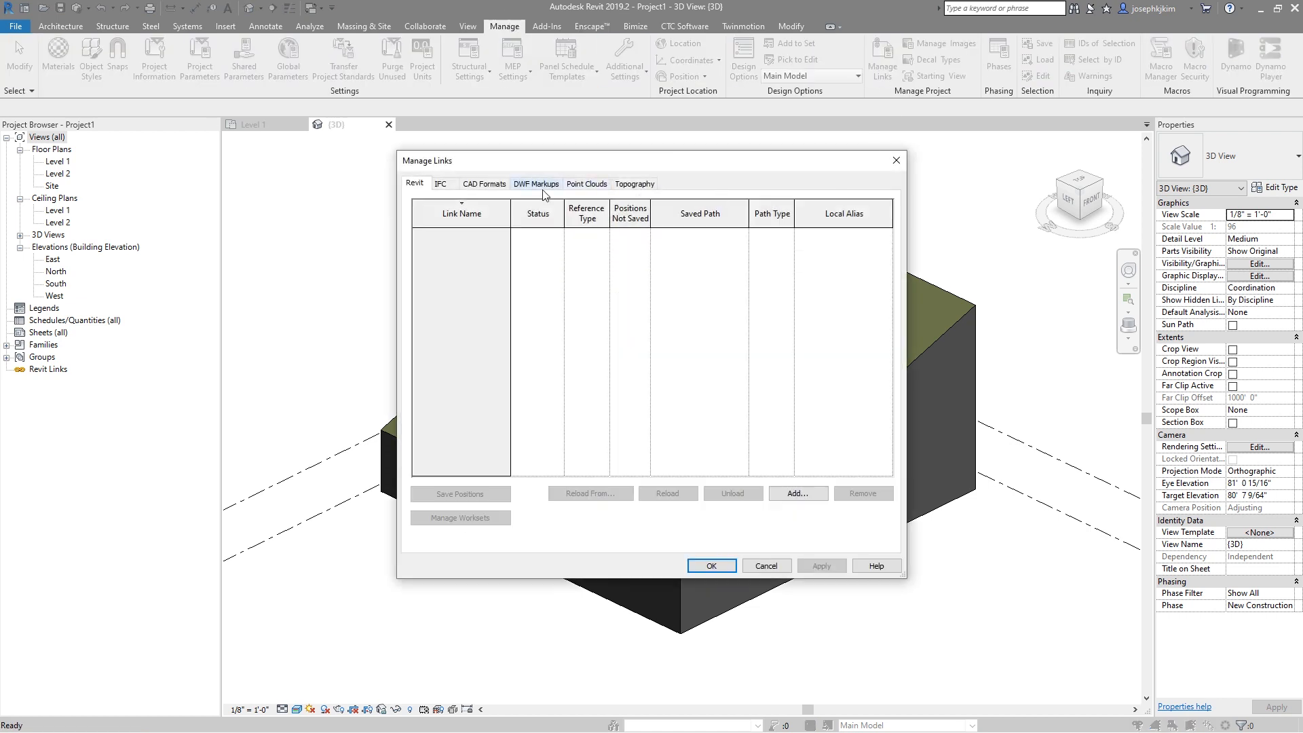
click(498, 186)
click(509, 233)
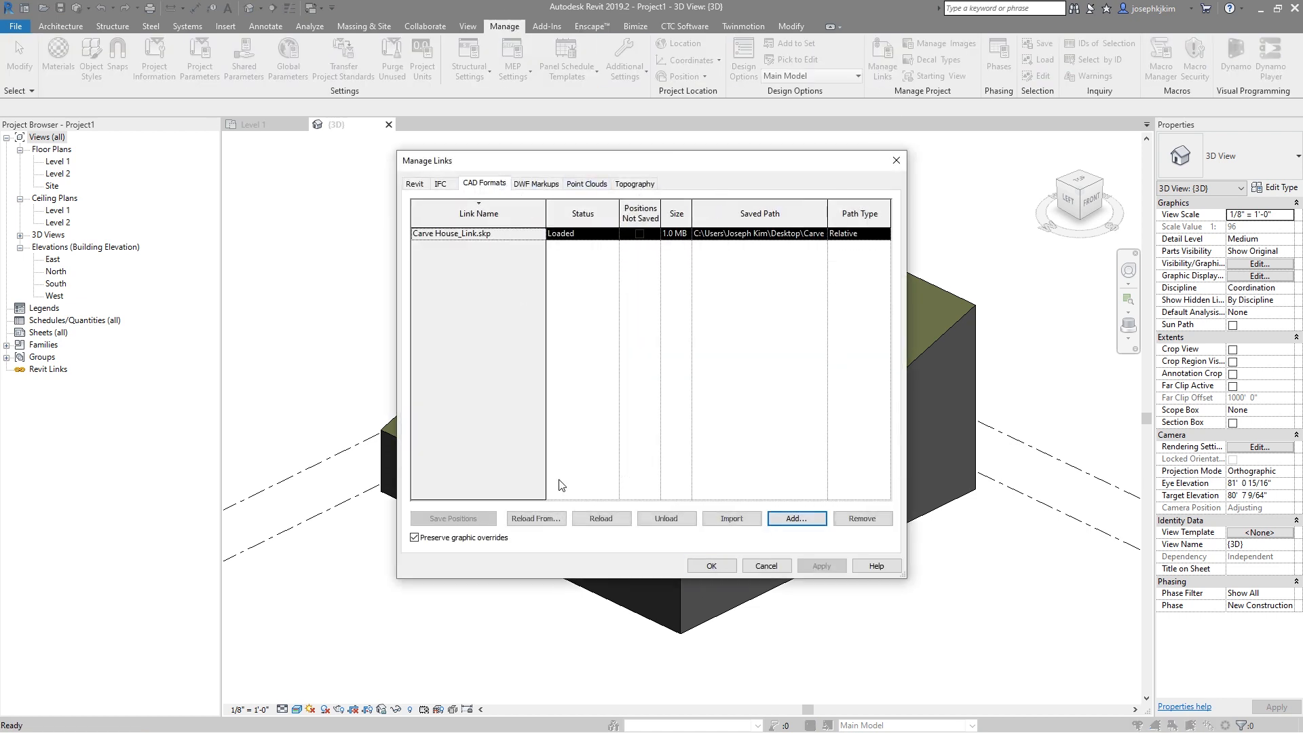
click(592, 518)
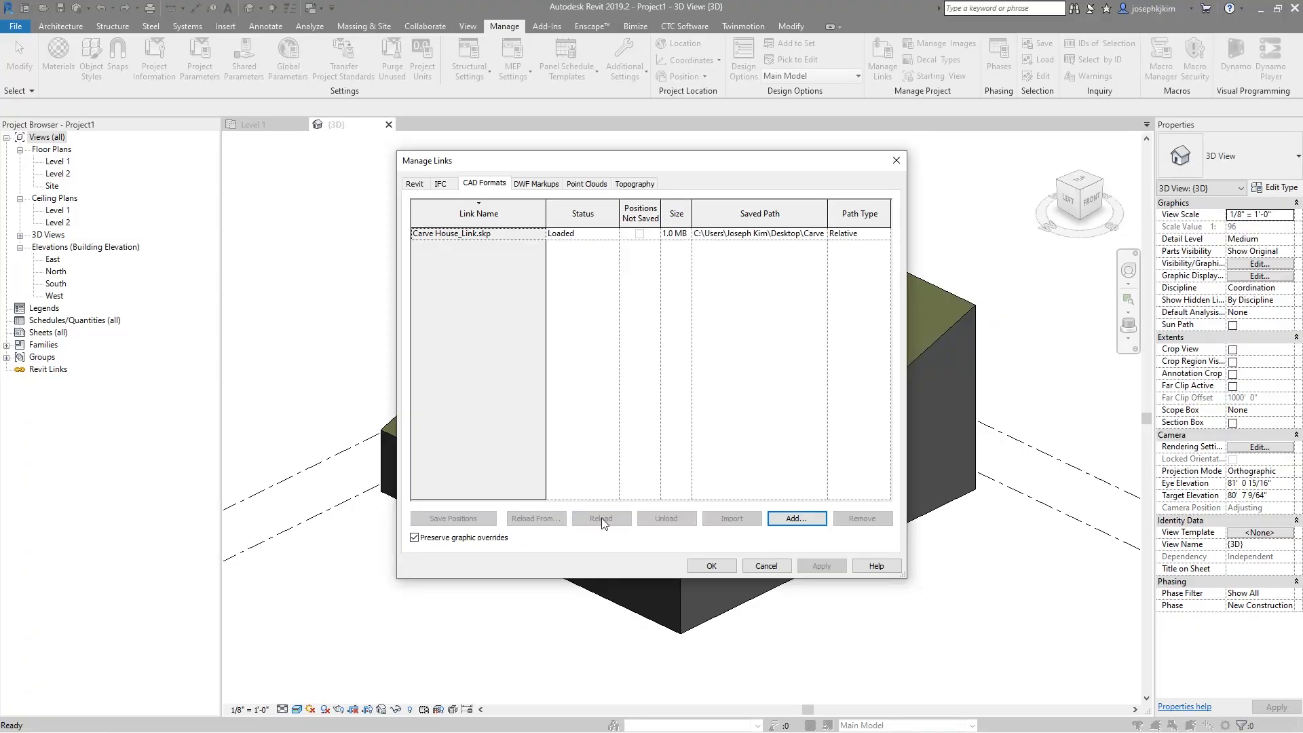
click(711, 566)
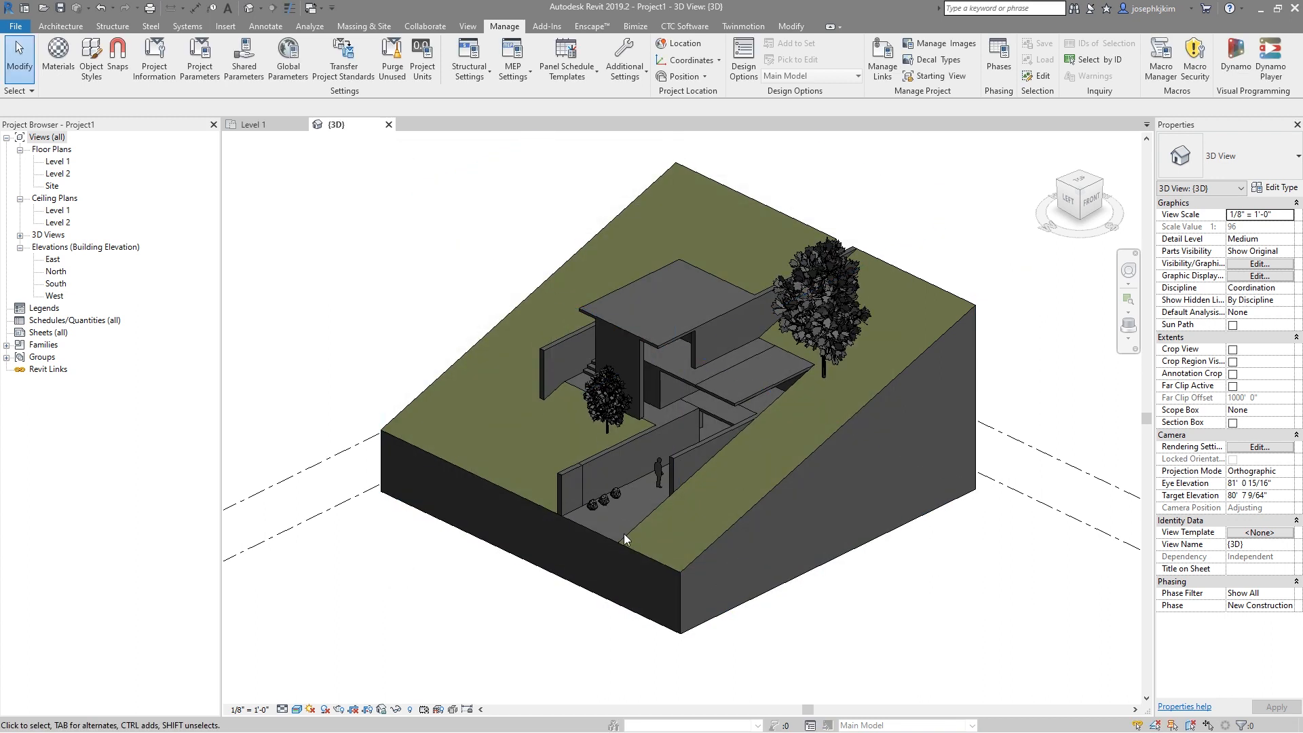
Step: Check the linked model as one import symbol and examine the appearance settings of Render Material 102-111-72
middle_drag(492, 385, 493, 418)
click(465, 385)
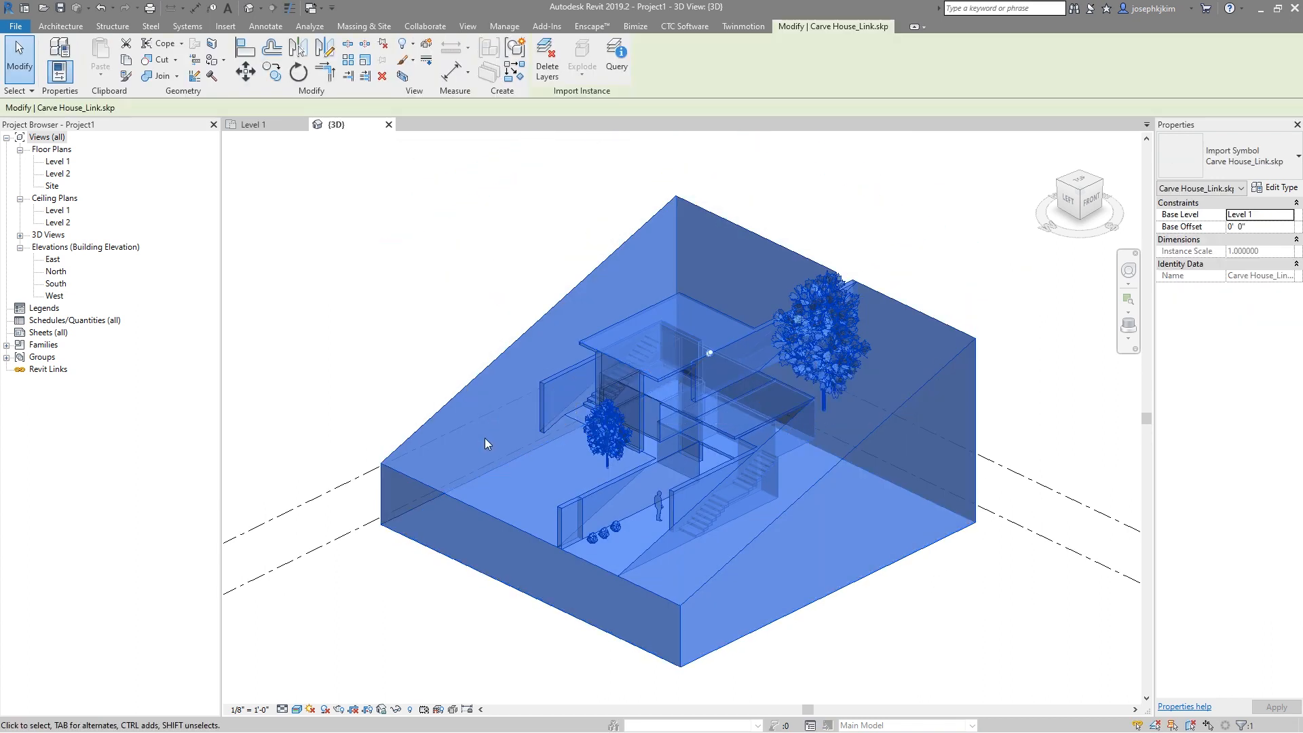
key(Escape)
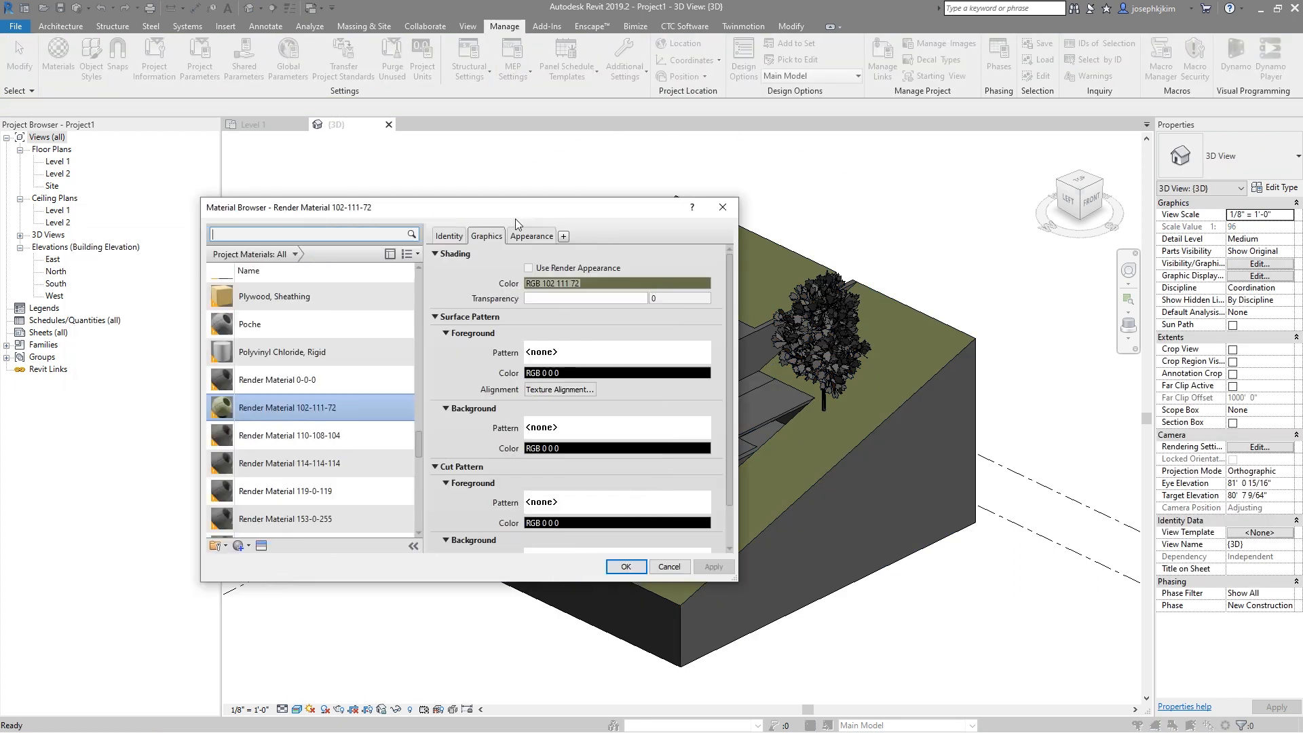
click(255, 415)
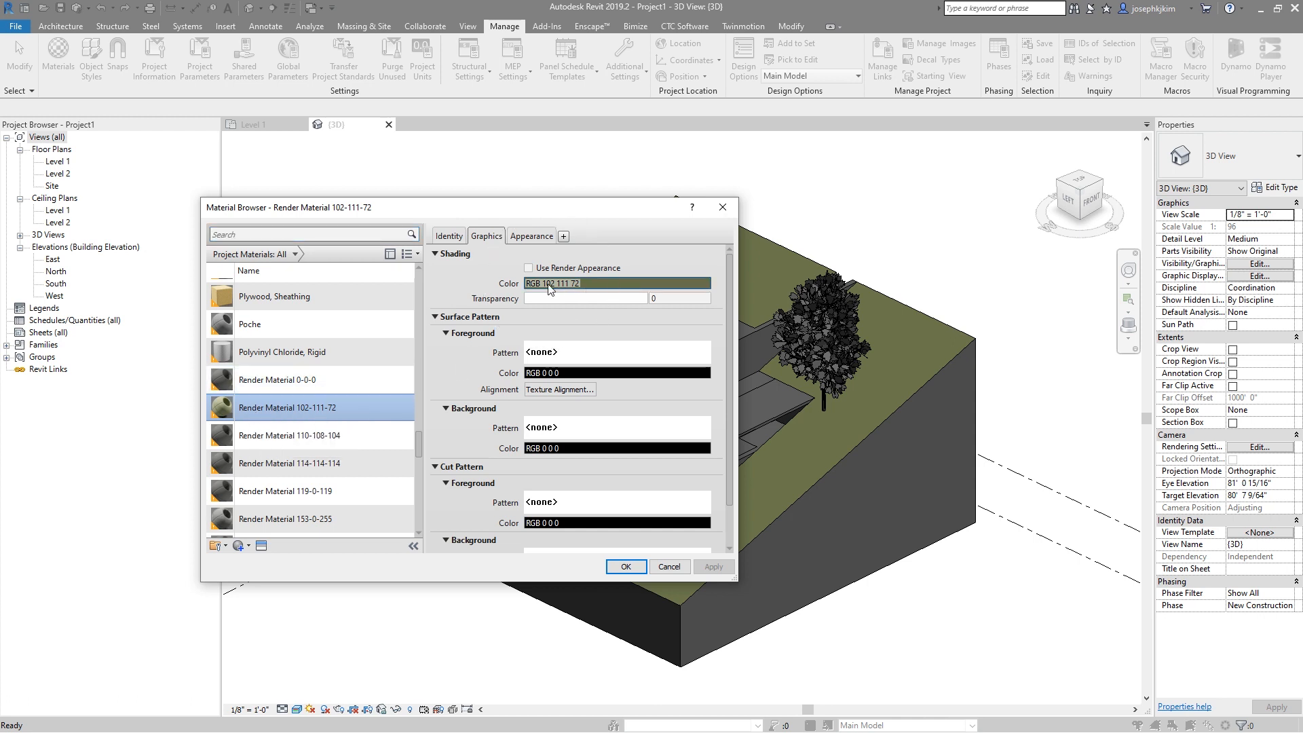
click(523, 237)
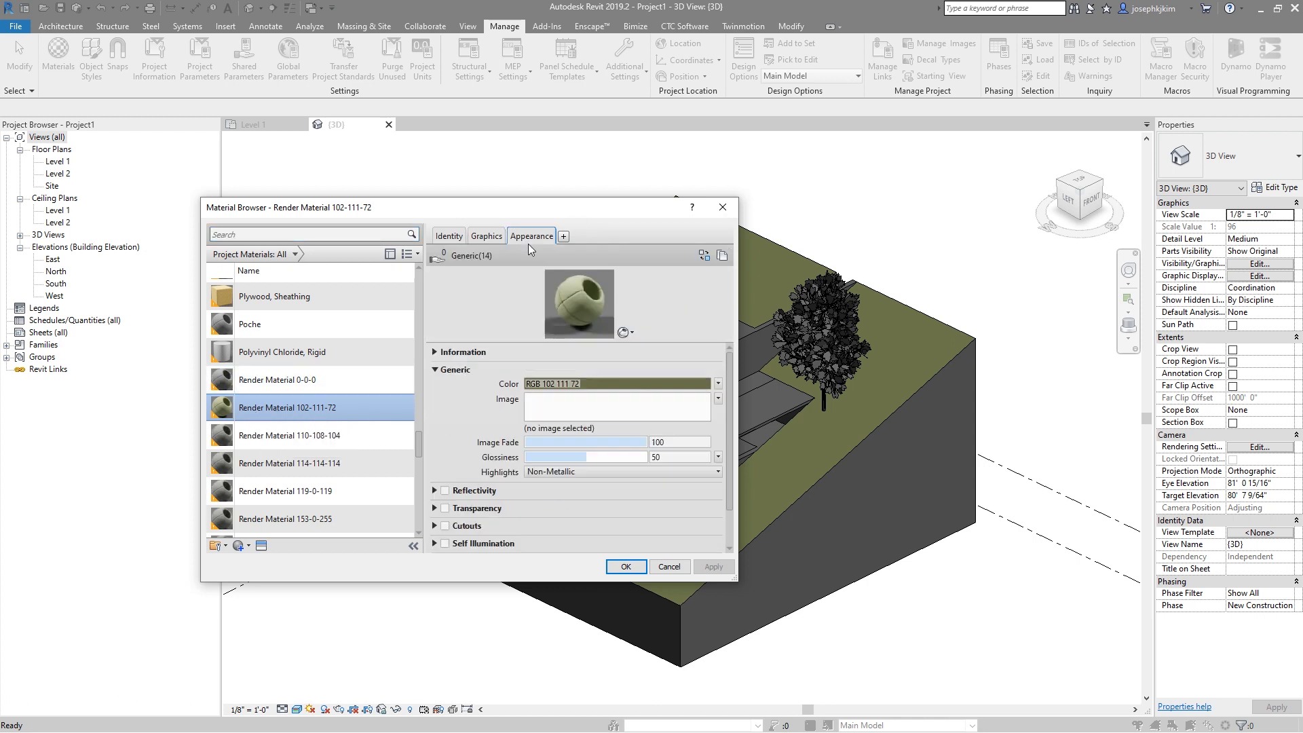
click(626, 566)
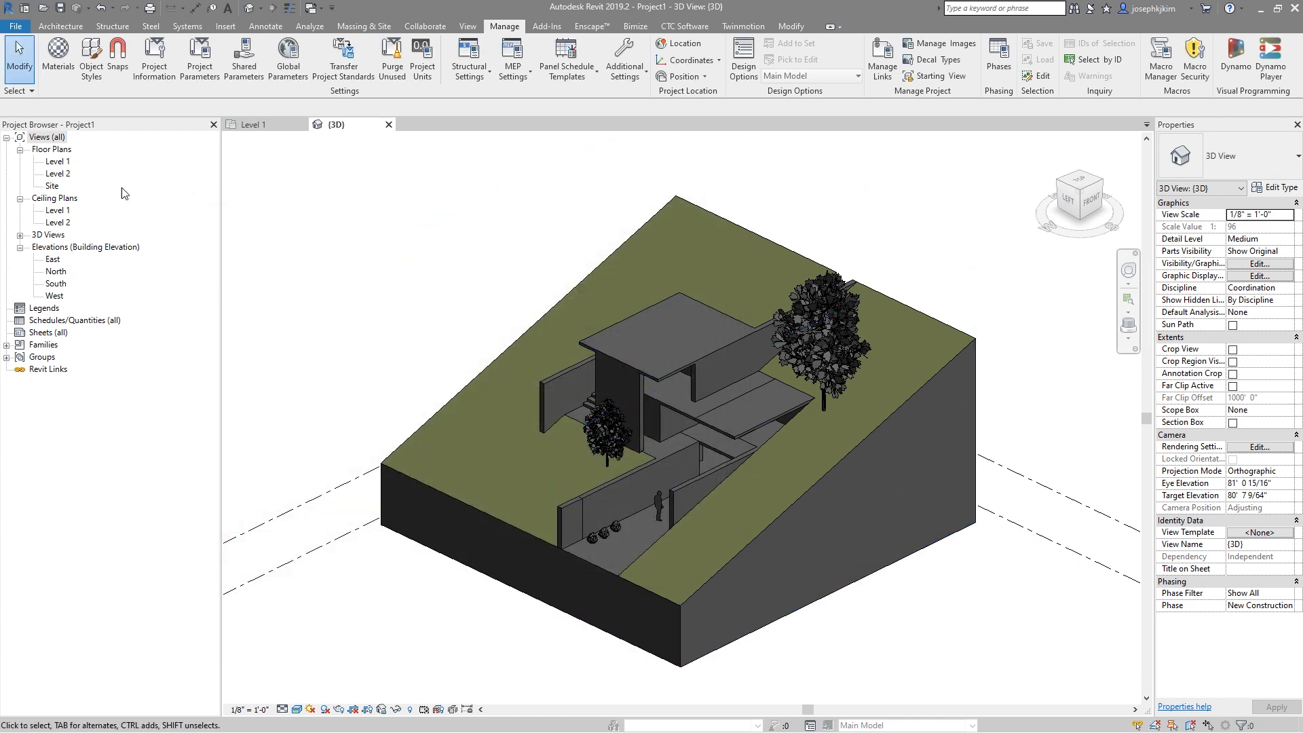
Step: Review the linked model in the Level 1 and Level 2 floor plans and open the West elevation
double_click(58, 162)
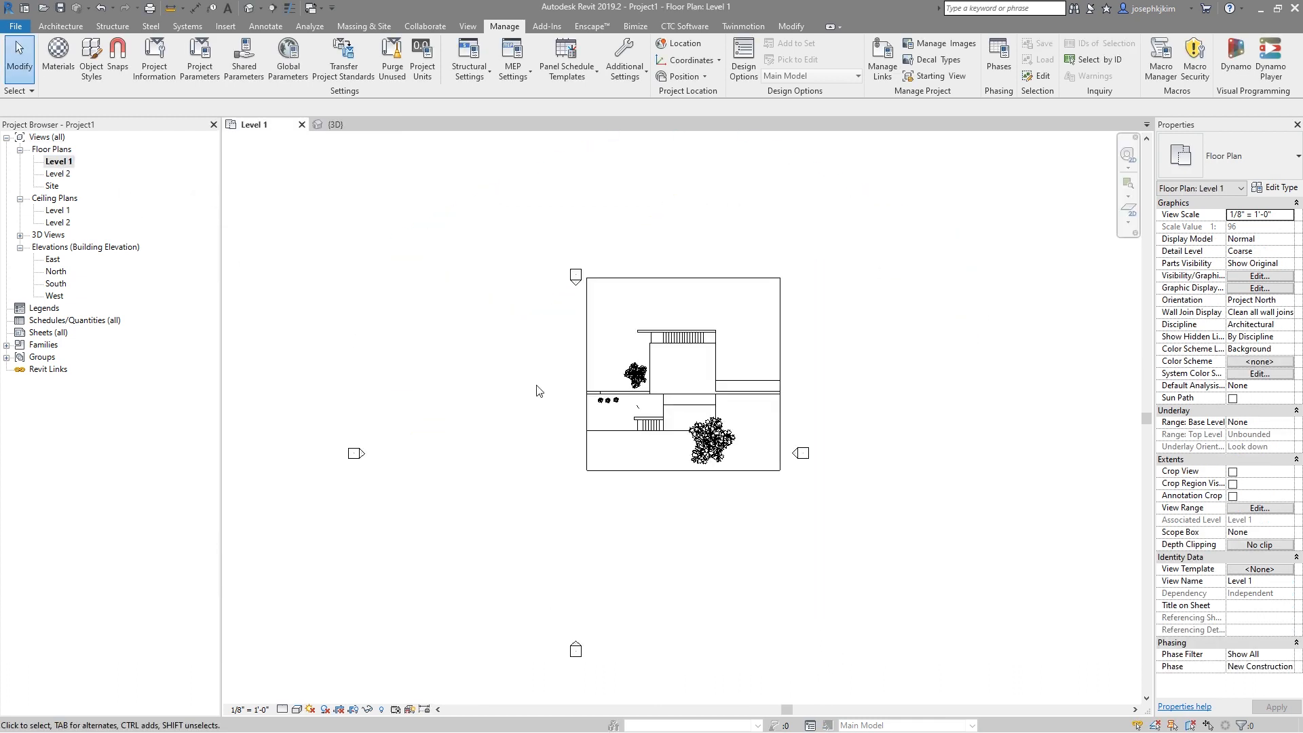
double_click(57, 174)
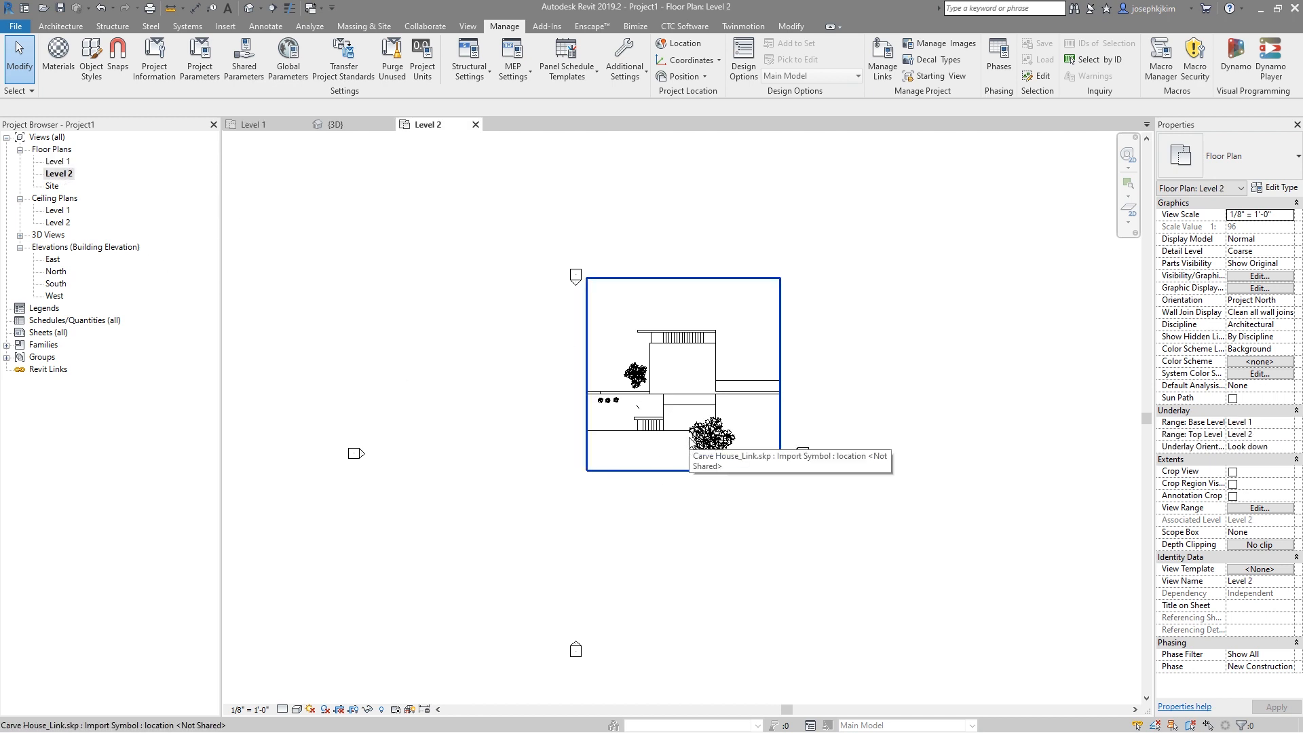
click(53, 297)
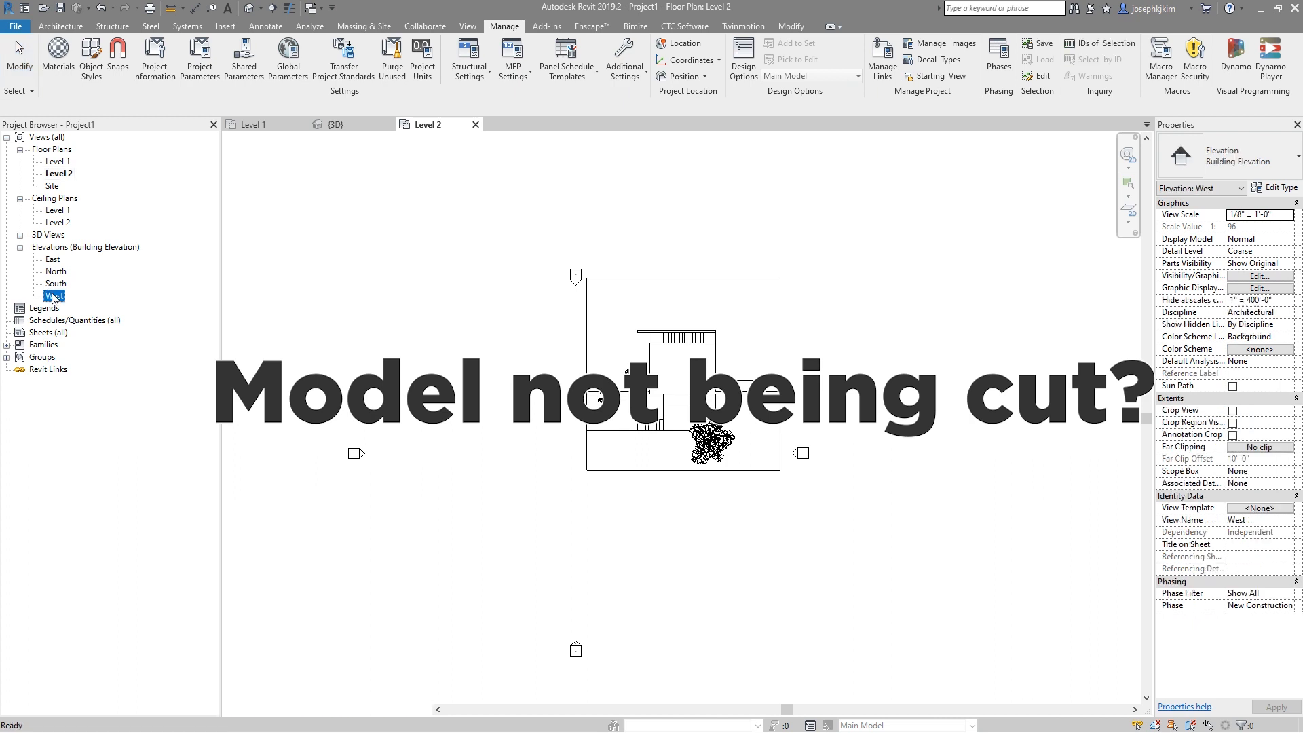
double_click(53, 296)
Step: Set the elevation of Level 2 to 12' 0" in the West elevation
scroll(880, 468, down, 3)
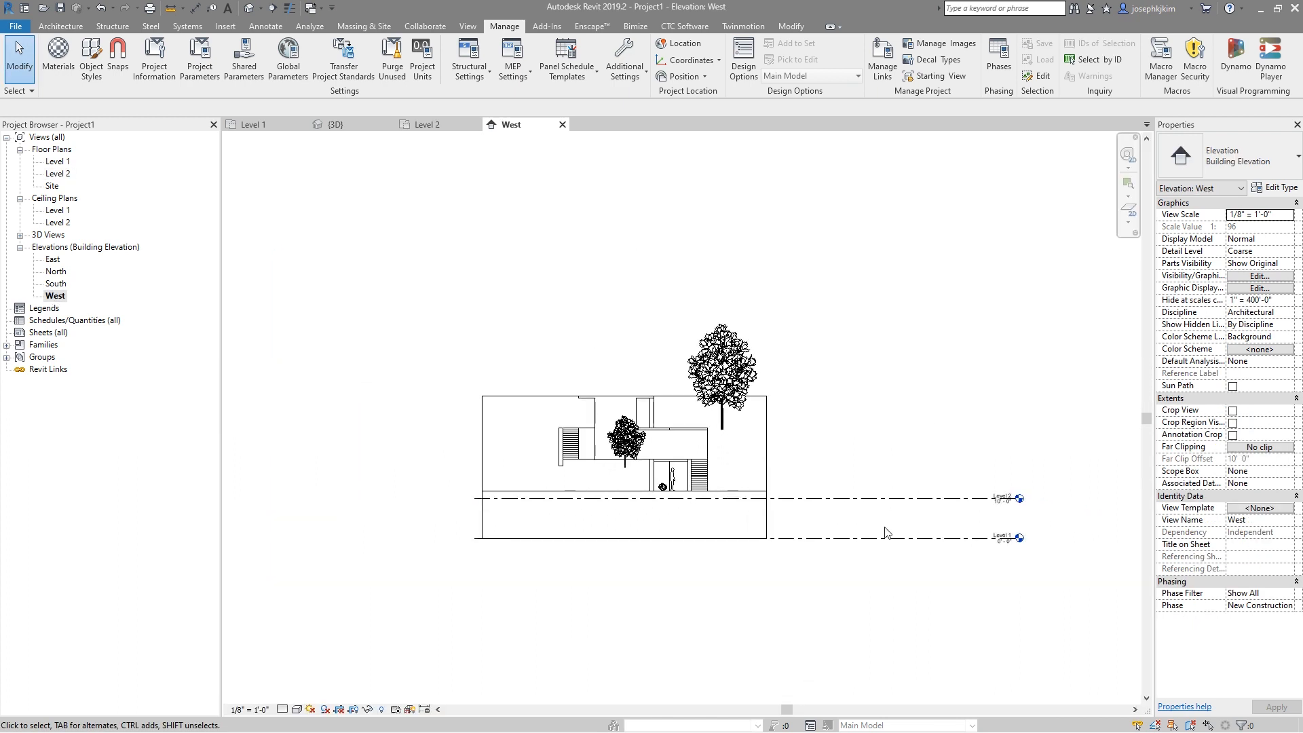
scroll(801, 536, up, 3)
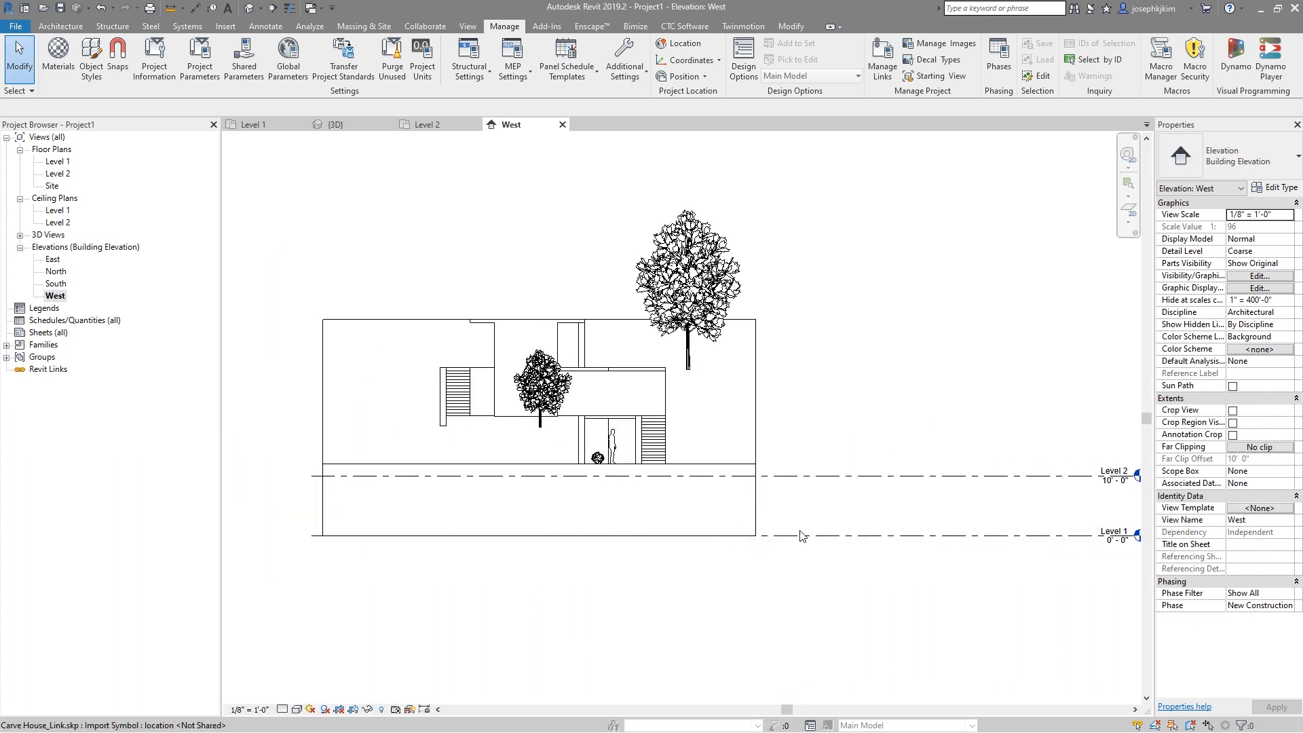
click(796, 477)
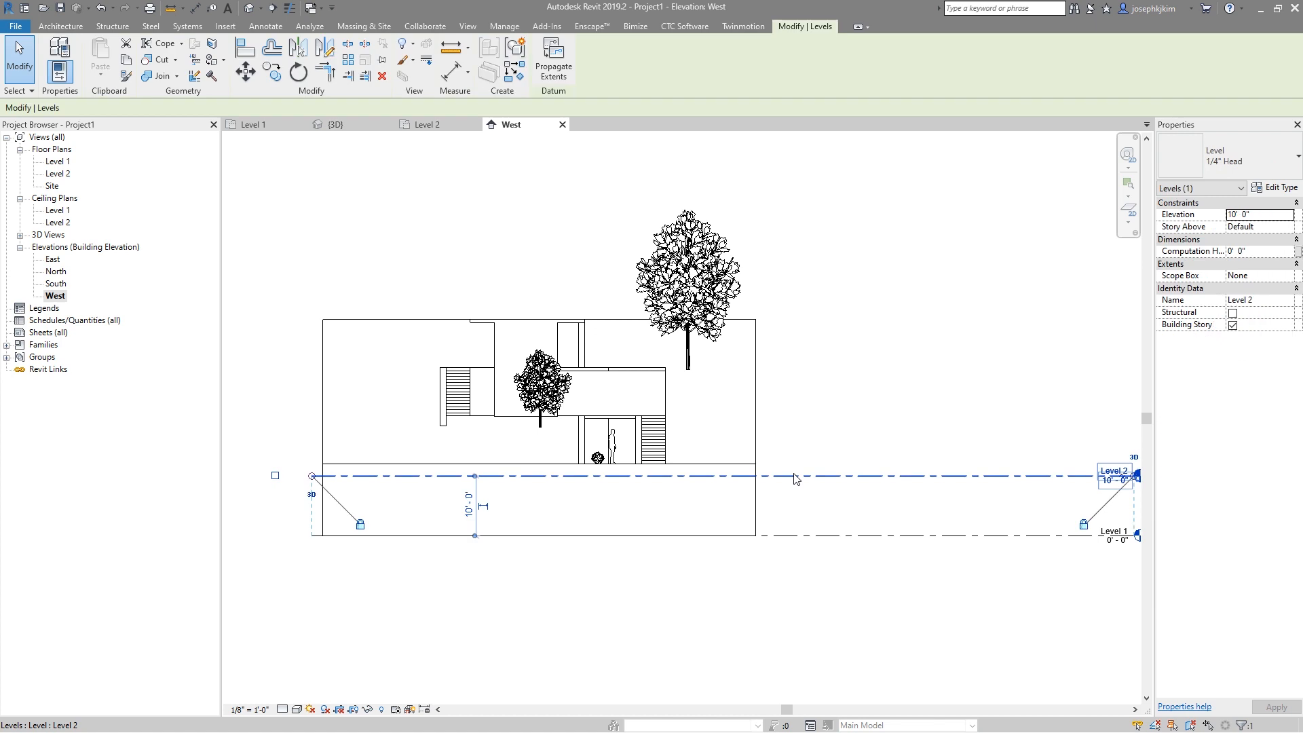
click(1267, 215)
text(12)
key(Return)
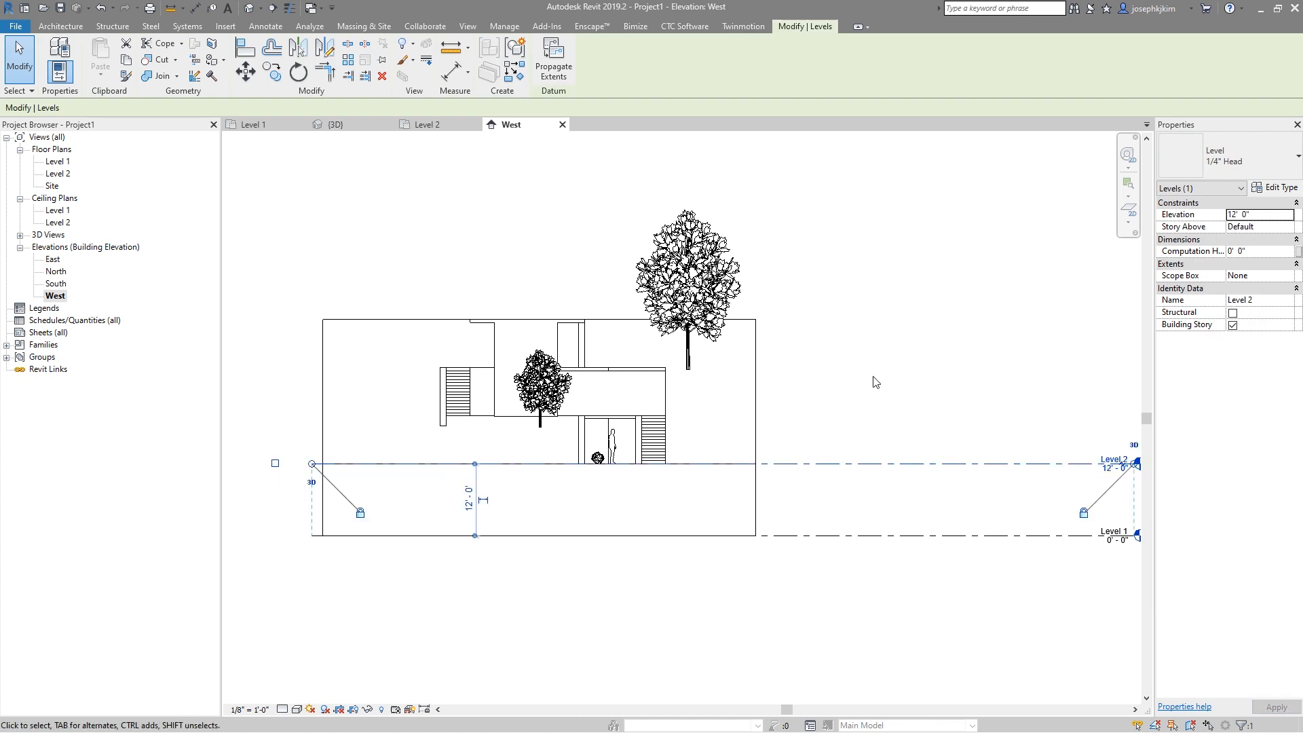
click(872, 378)
Step: Copy the Level 2 line straight up to add a level at 20' 0"
click(884, 465)
key(c)
click(888, 465)
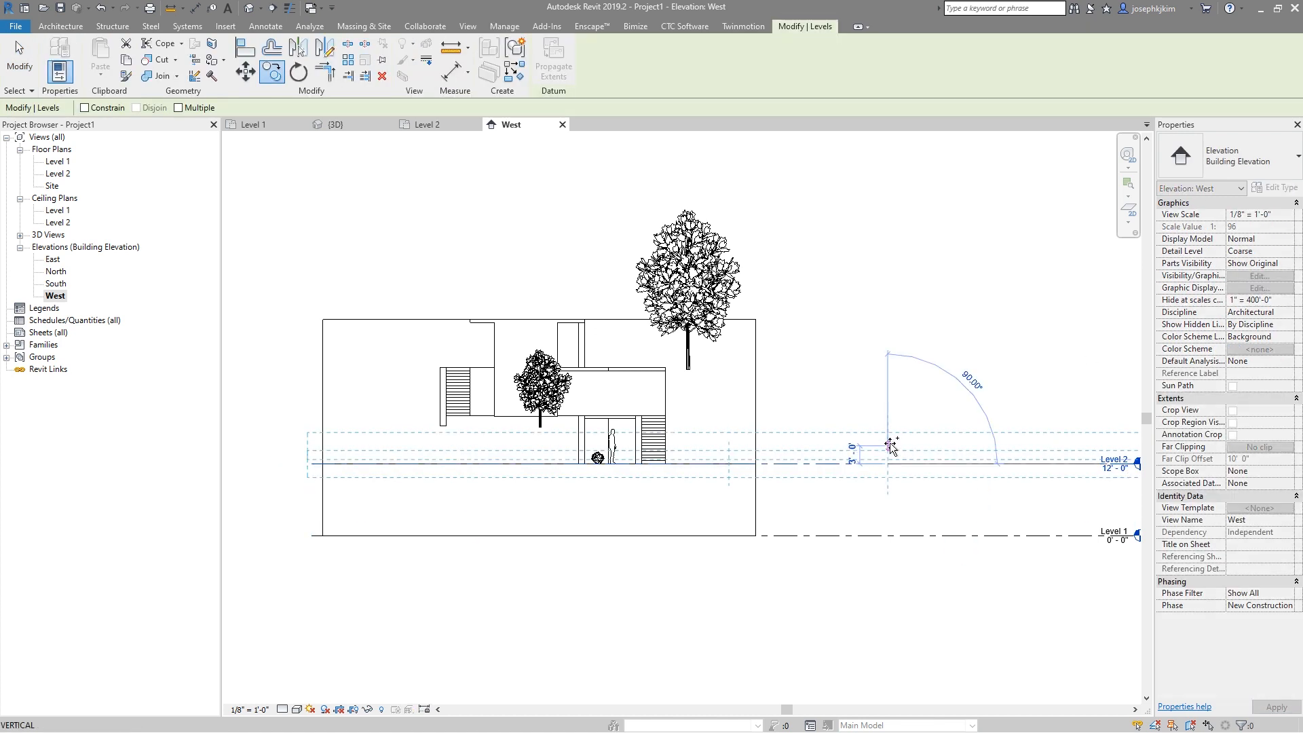
click(890, 414)
key(Escape)
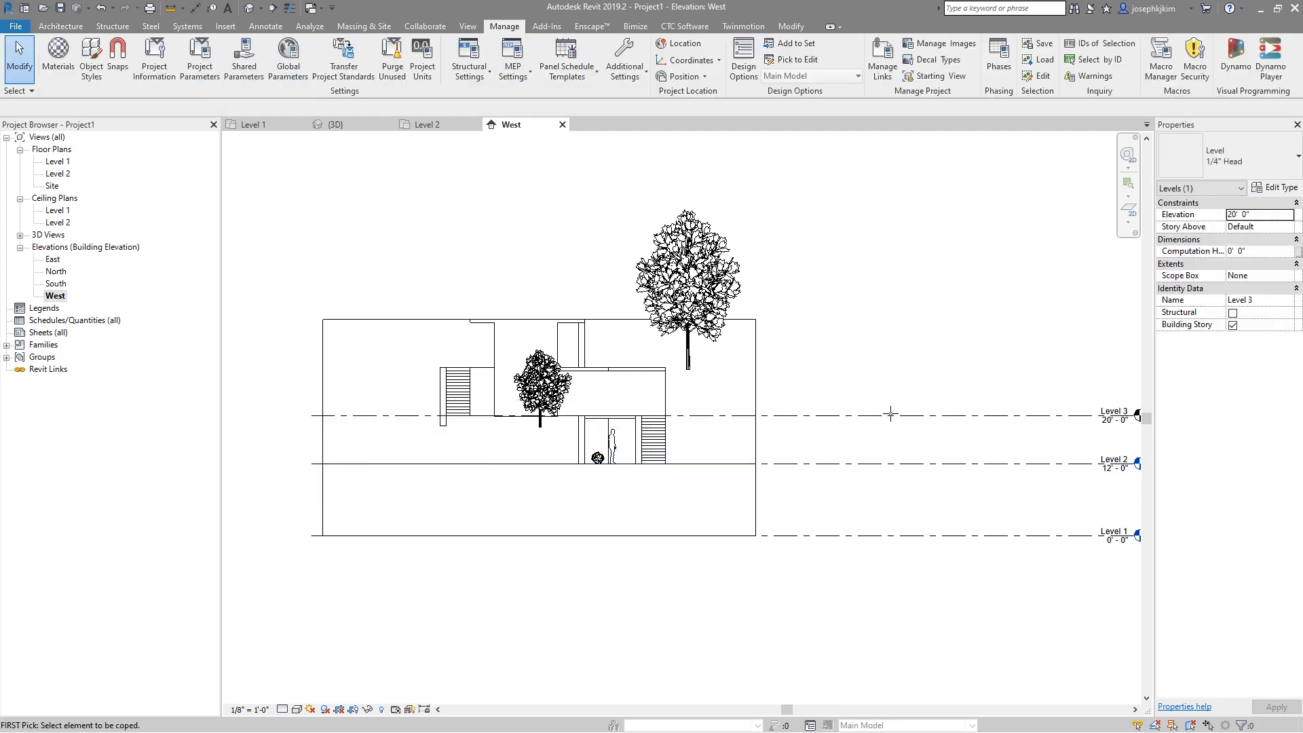
Step: Copy the 20' 0" level line 8' upward to add a fourth level, and clear the selection
click(897, 416)
key(c)
key(o)
click(896, 416)
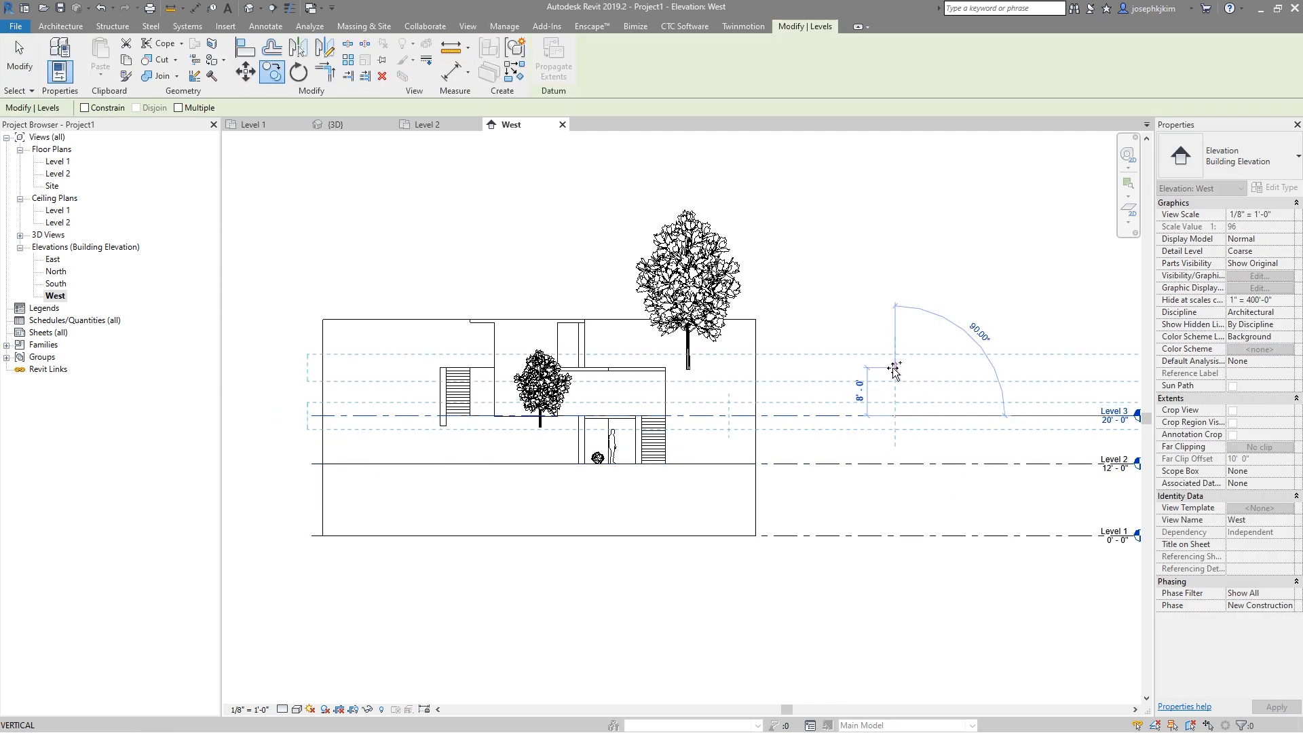
text(8)
key(Return)
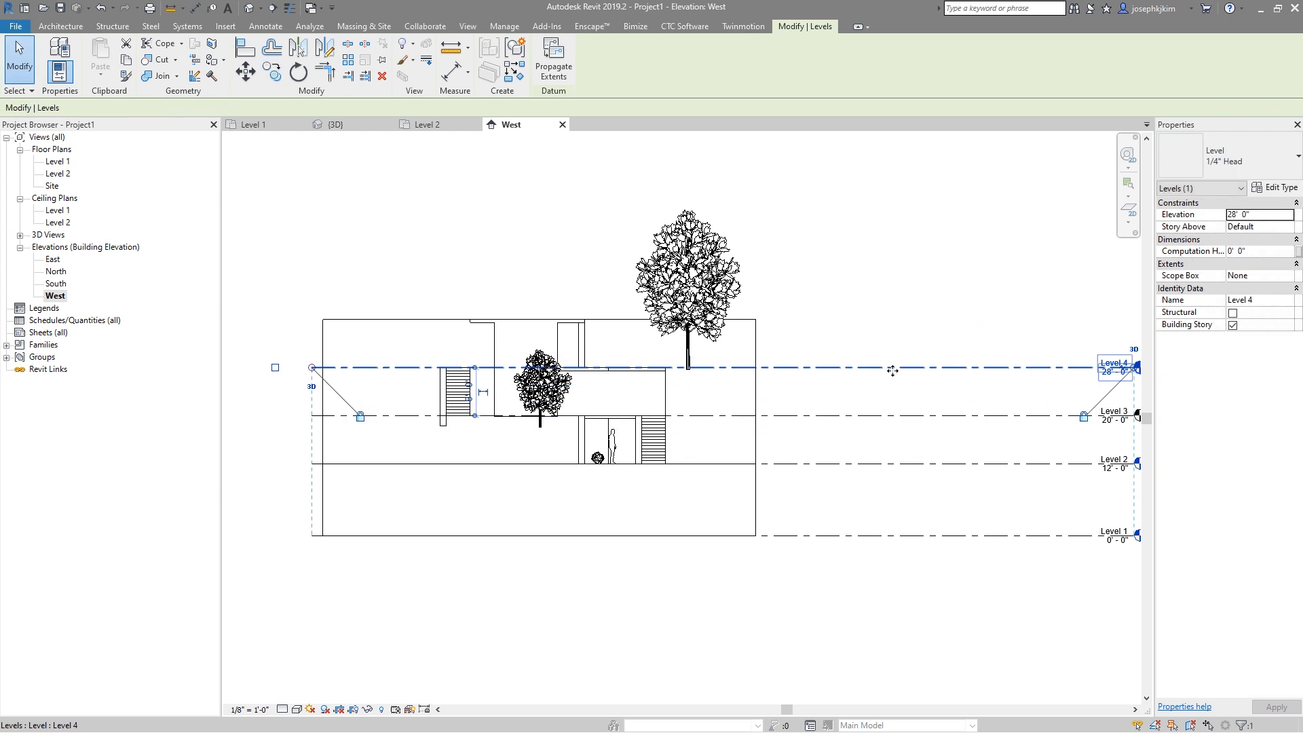
key(Escape)
Step: Create floor plan views for Level 3 and Level 4, and open the Level 3 plan
click(468, 27)
click(528, 67)
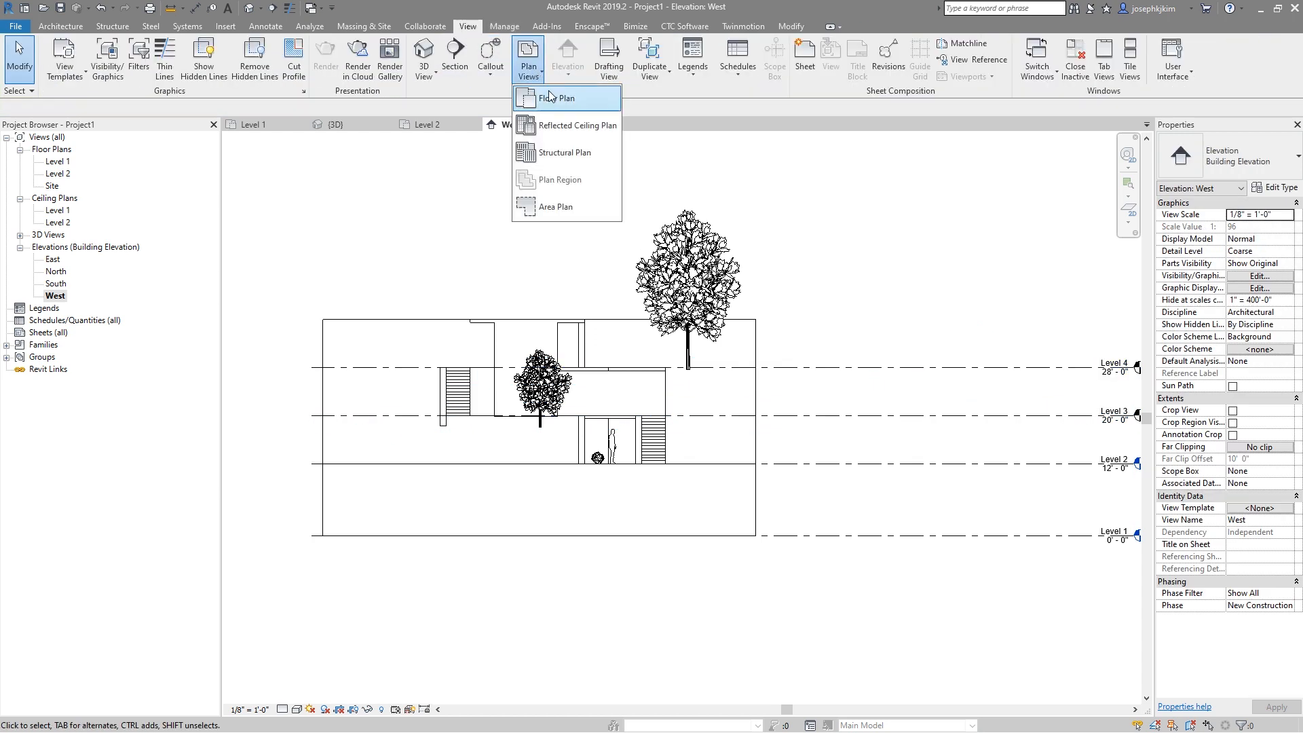
click(551, 99)
shift+click(580, 324)
click(640, 508)
double_click(59, 186)
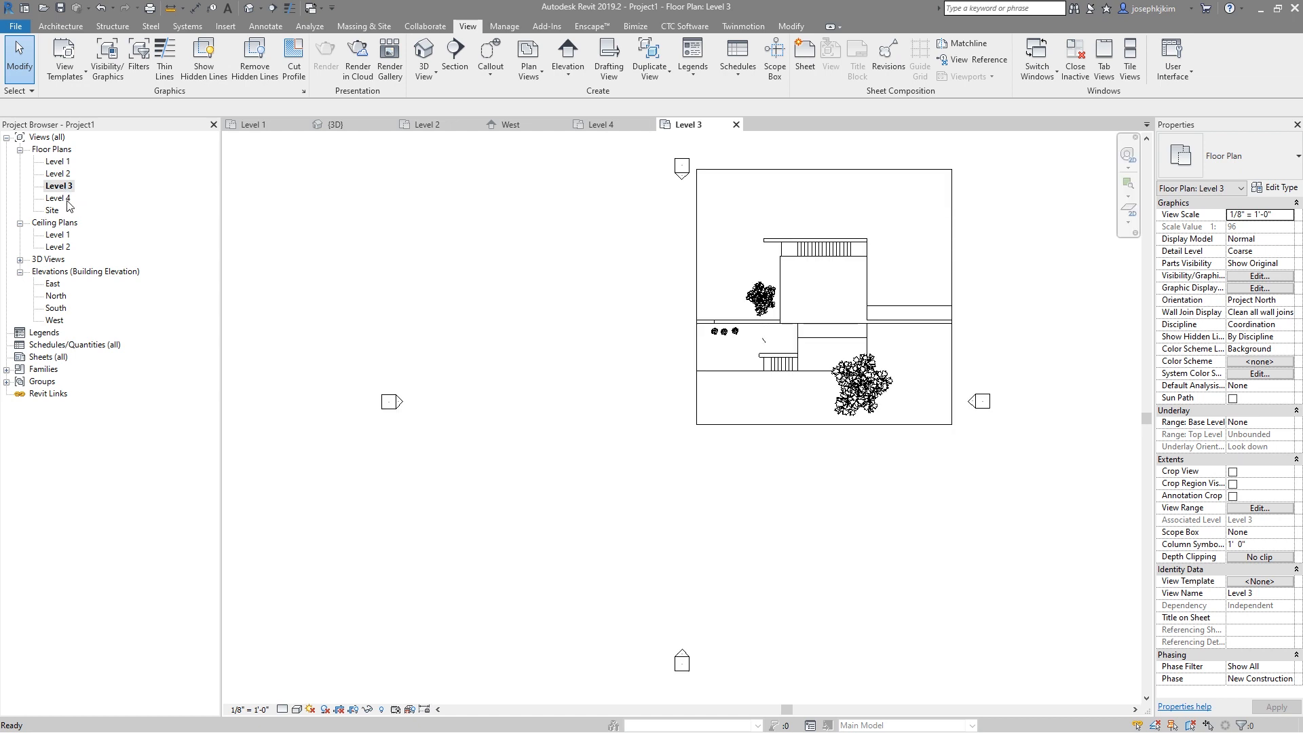
Step: Check the Level 4 floor plan, and delete the linked Carve House_Link.skp model from the Level 1 plan
double_click(68, 201)
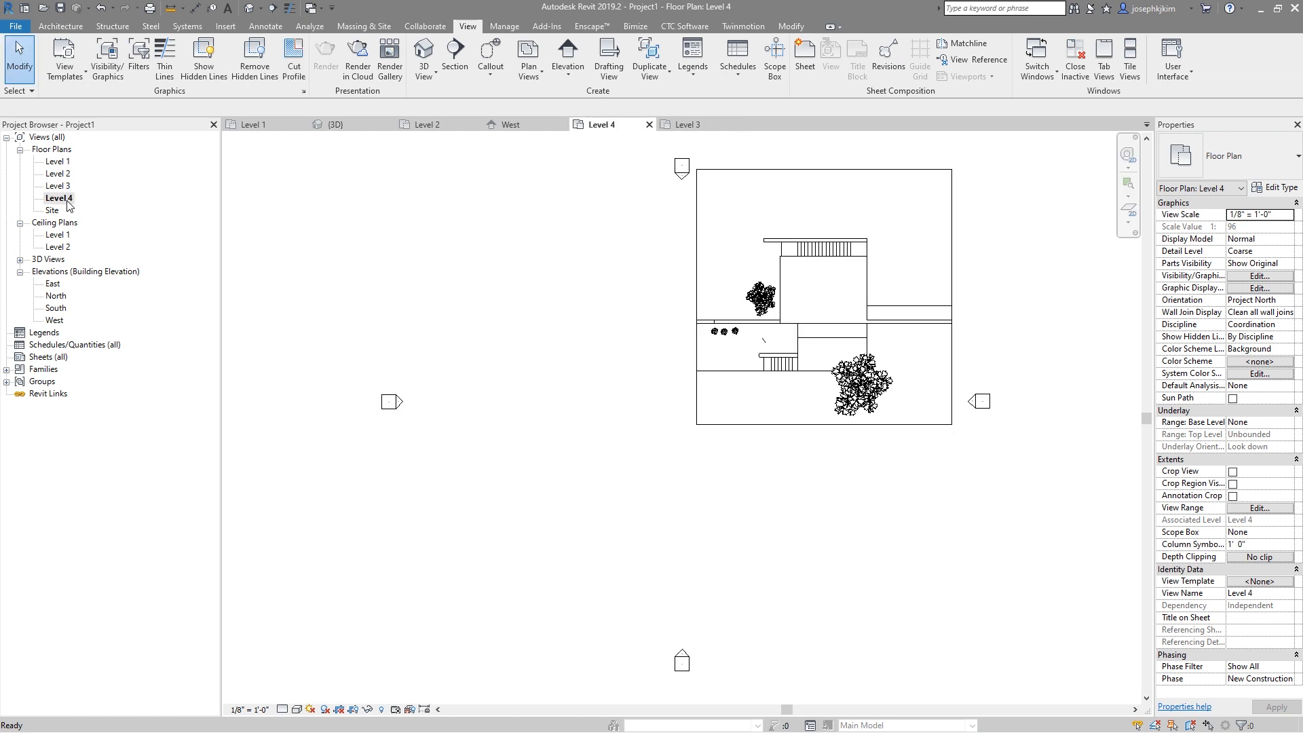
double_click(57, 162)
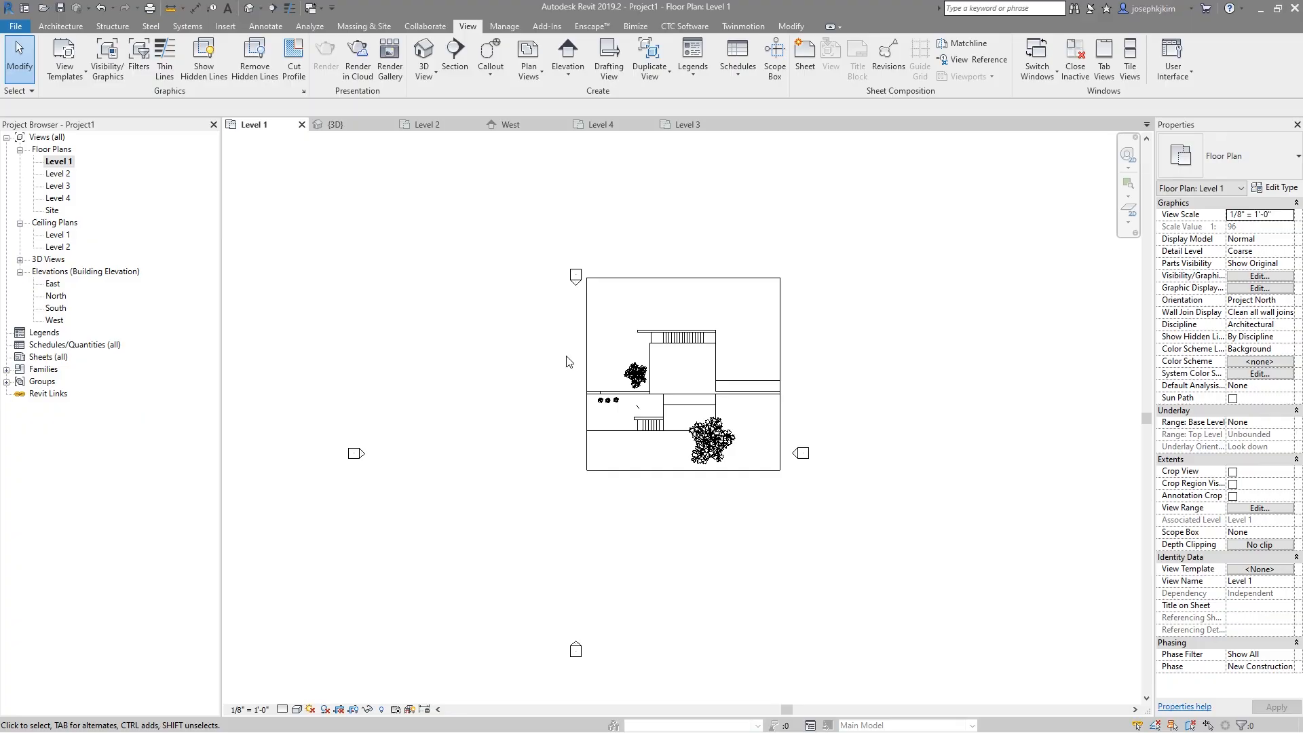
click(586, 350)
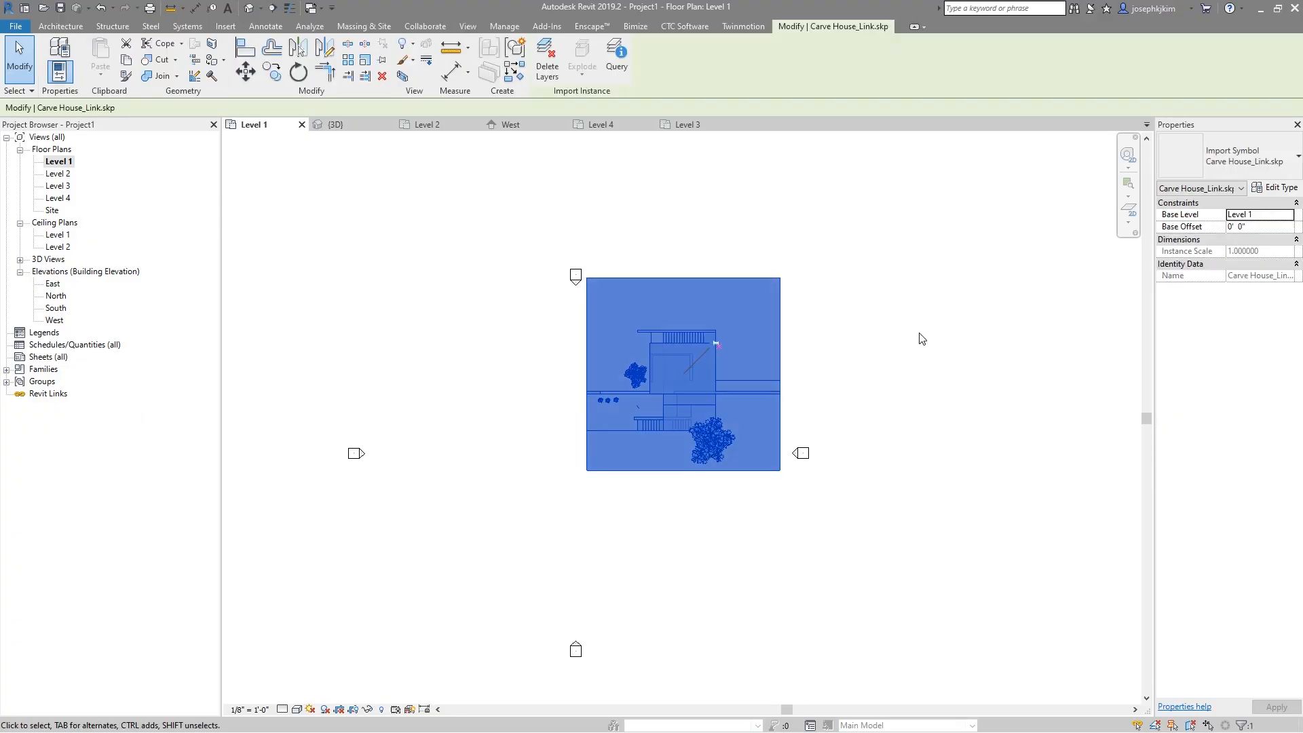
key(Delete)
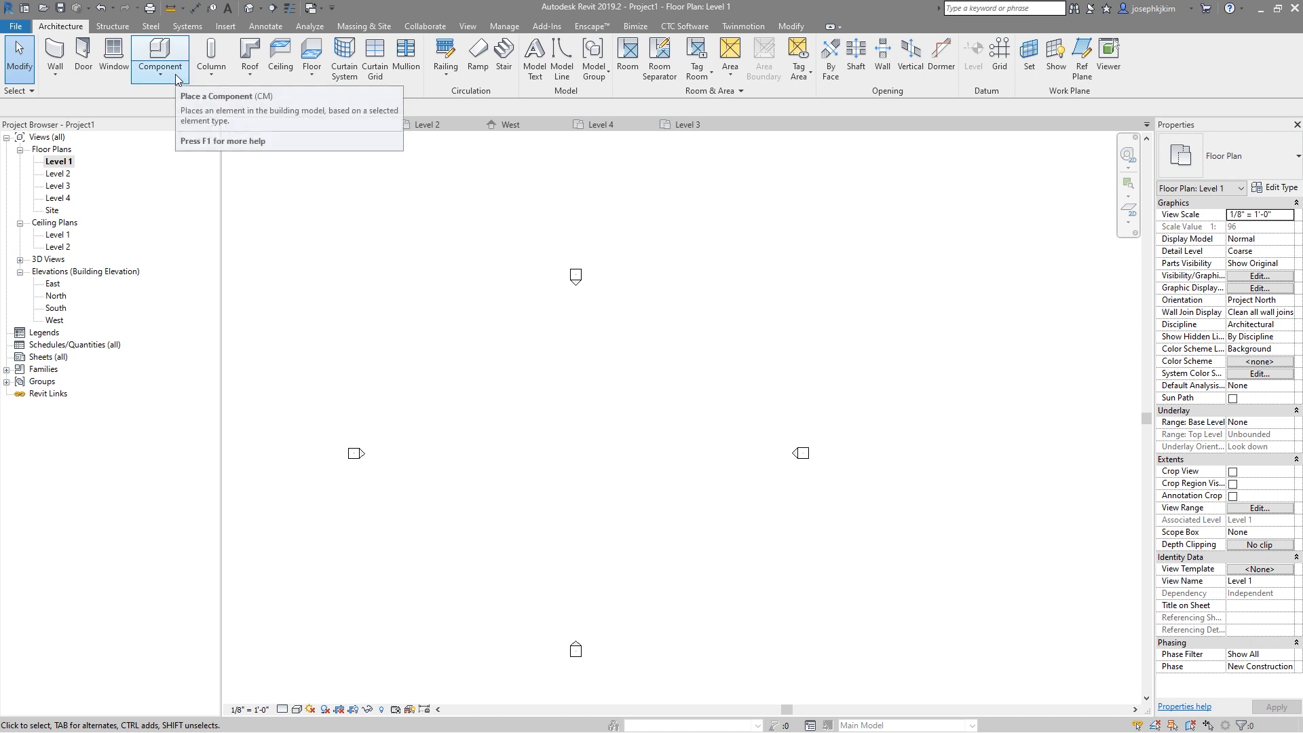
Step: Start an in-place model in the Generic Models category and name it SketchUp
click(175, 75)
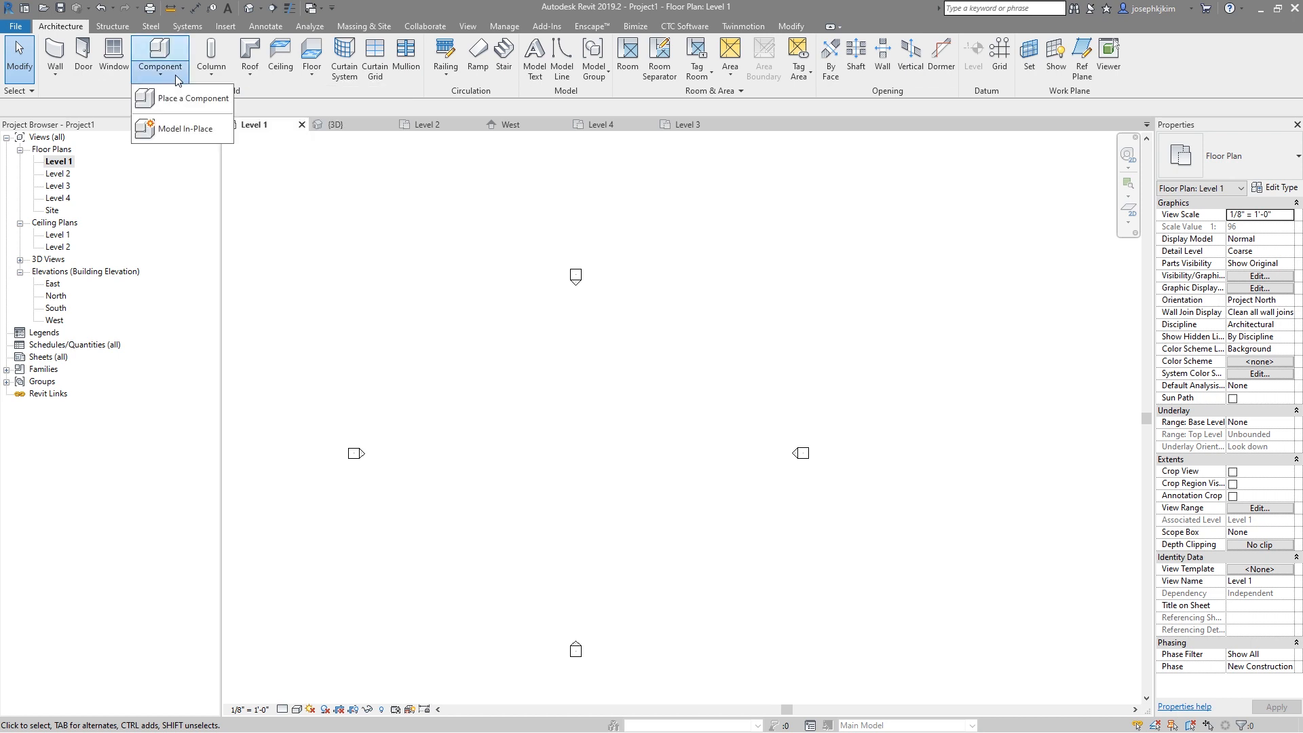
click(183, 130)
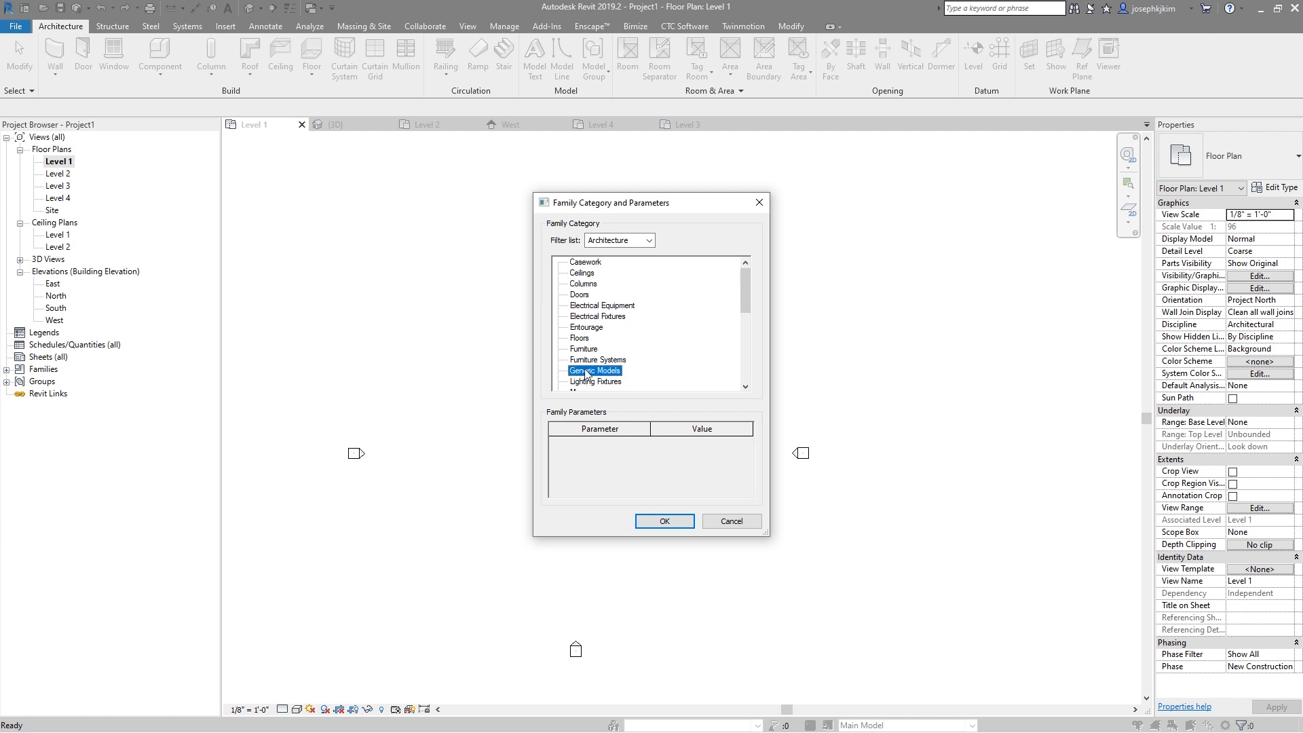
click(663, 521)
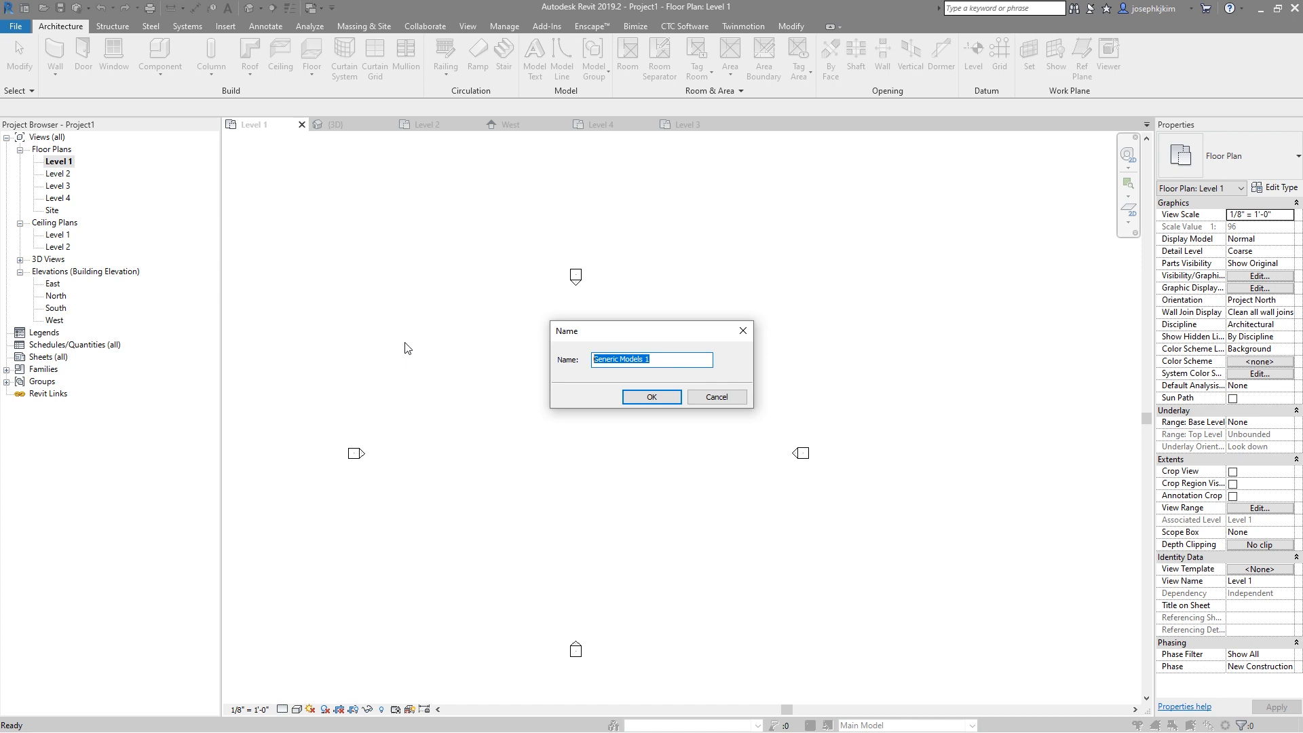
text(SketchUp)
key(Return)
Step: Link Carve House_Link.skp into the in-place model with origin-to-origin positioning at Level 1, and finish the model
click(85, 26)
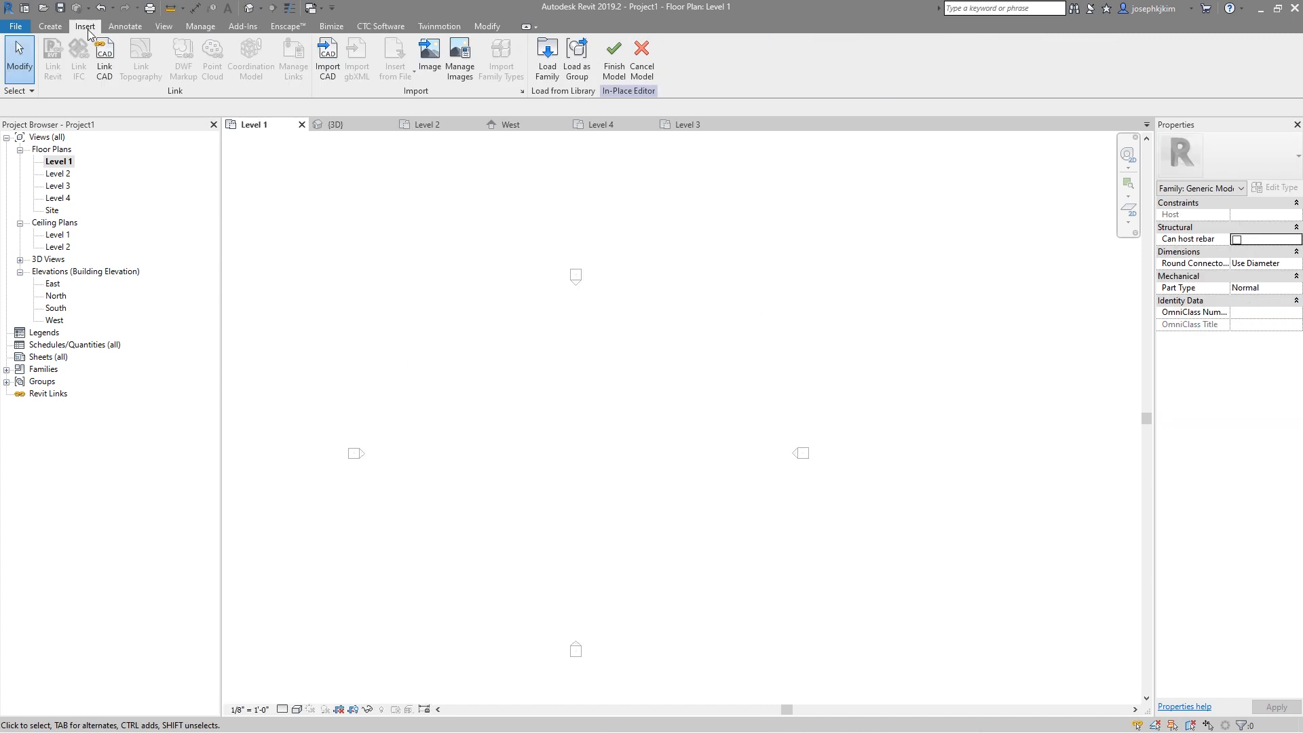
click(104, 60)
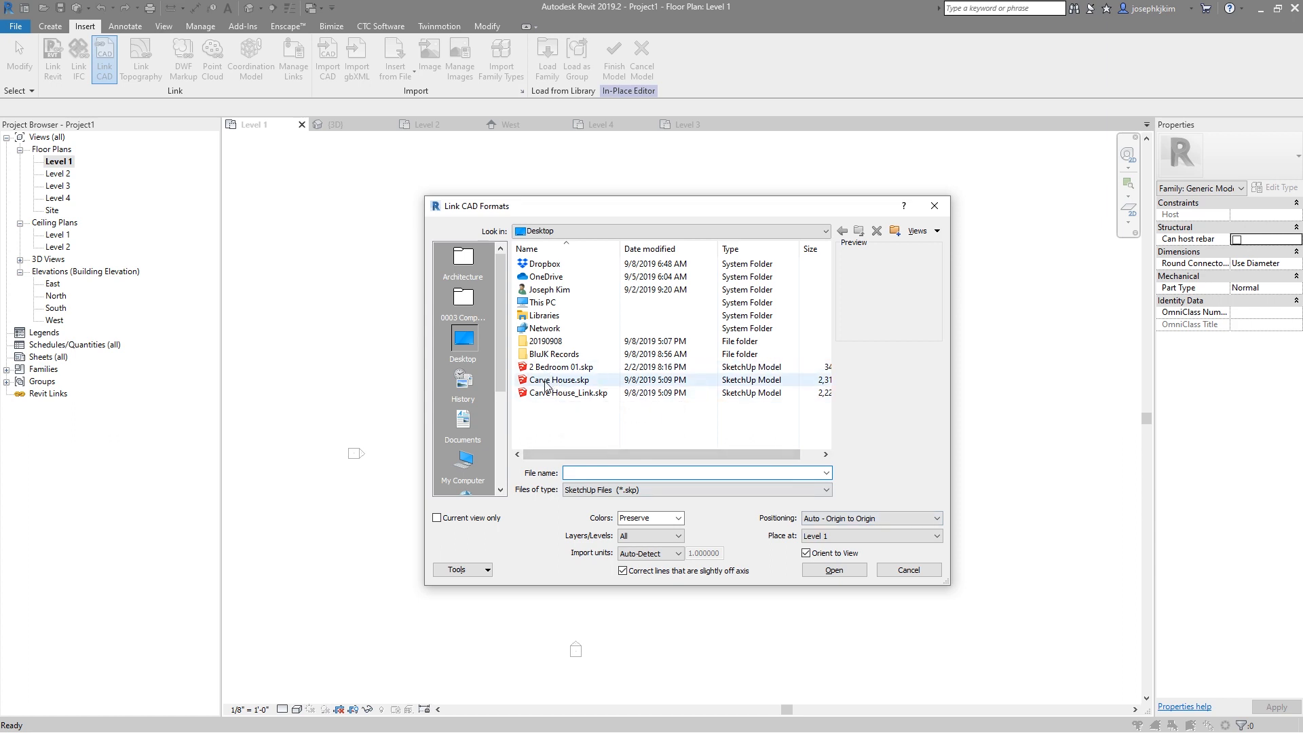
click(583, 393)
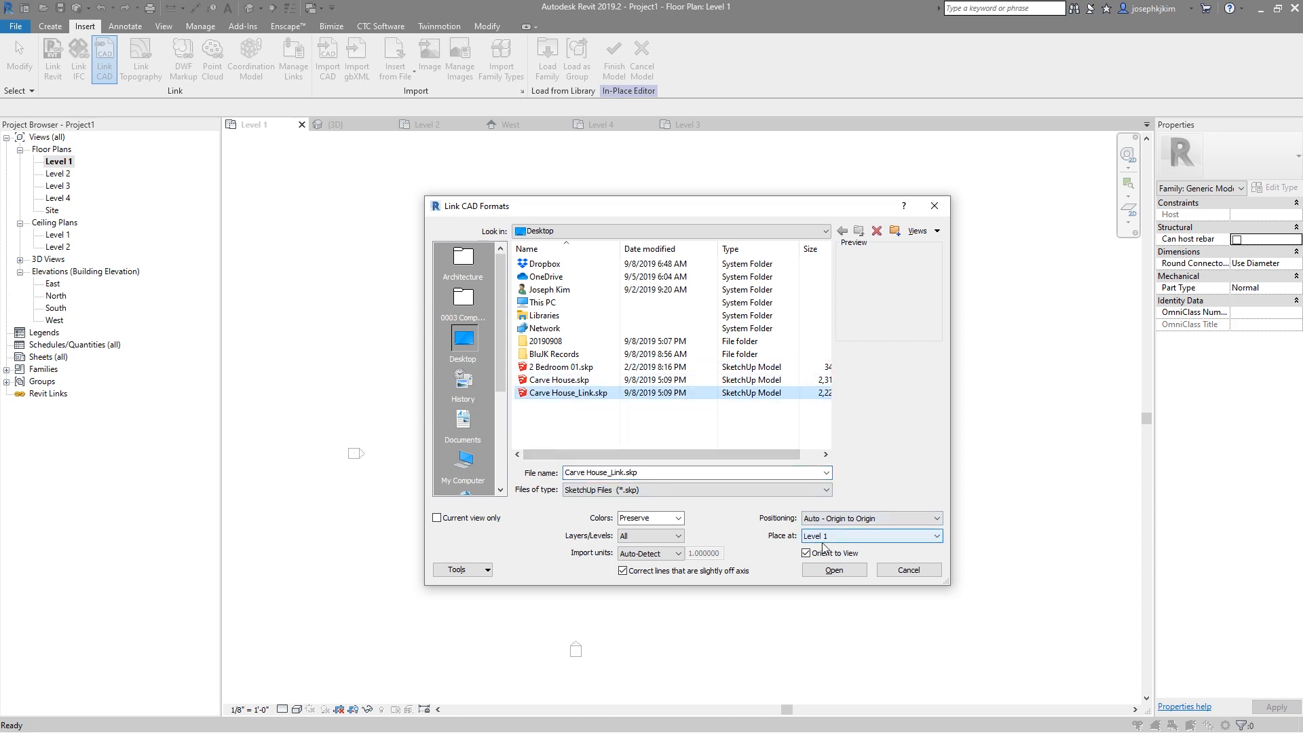
click(834, 571)
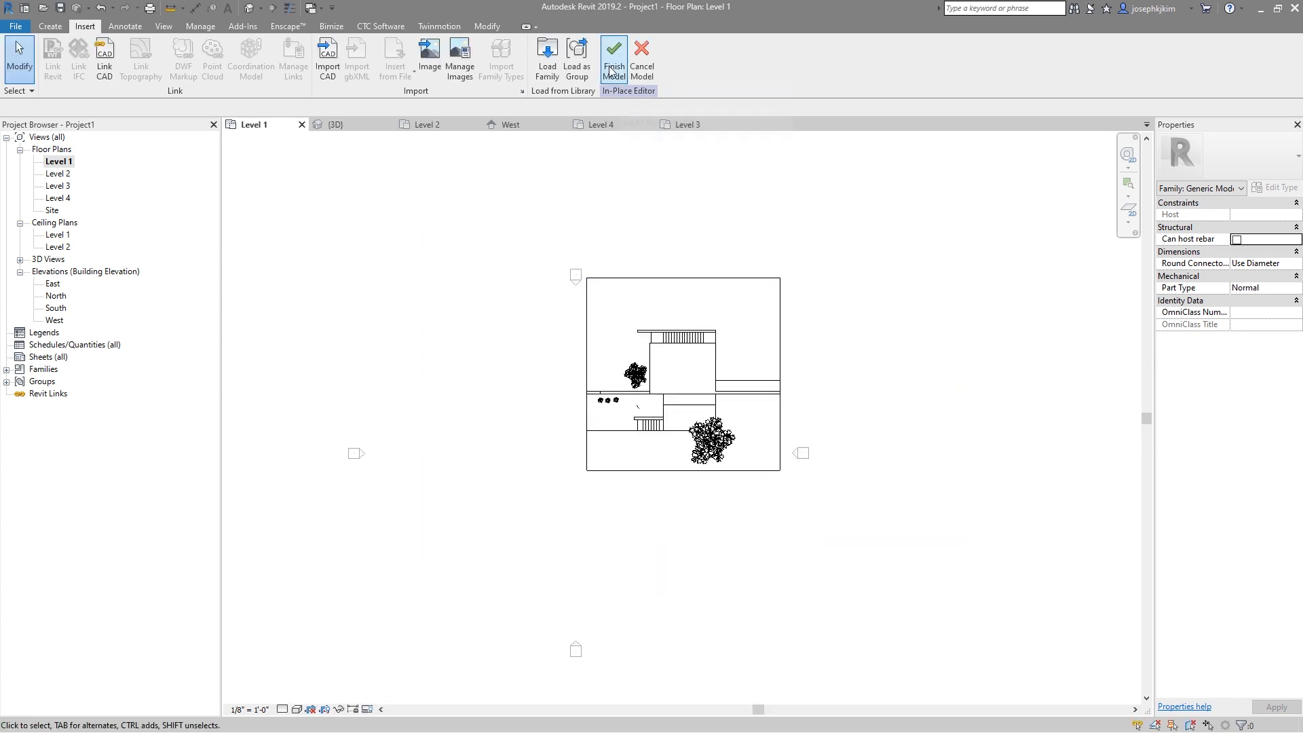
click(612, 68)
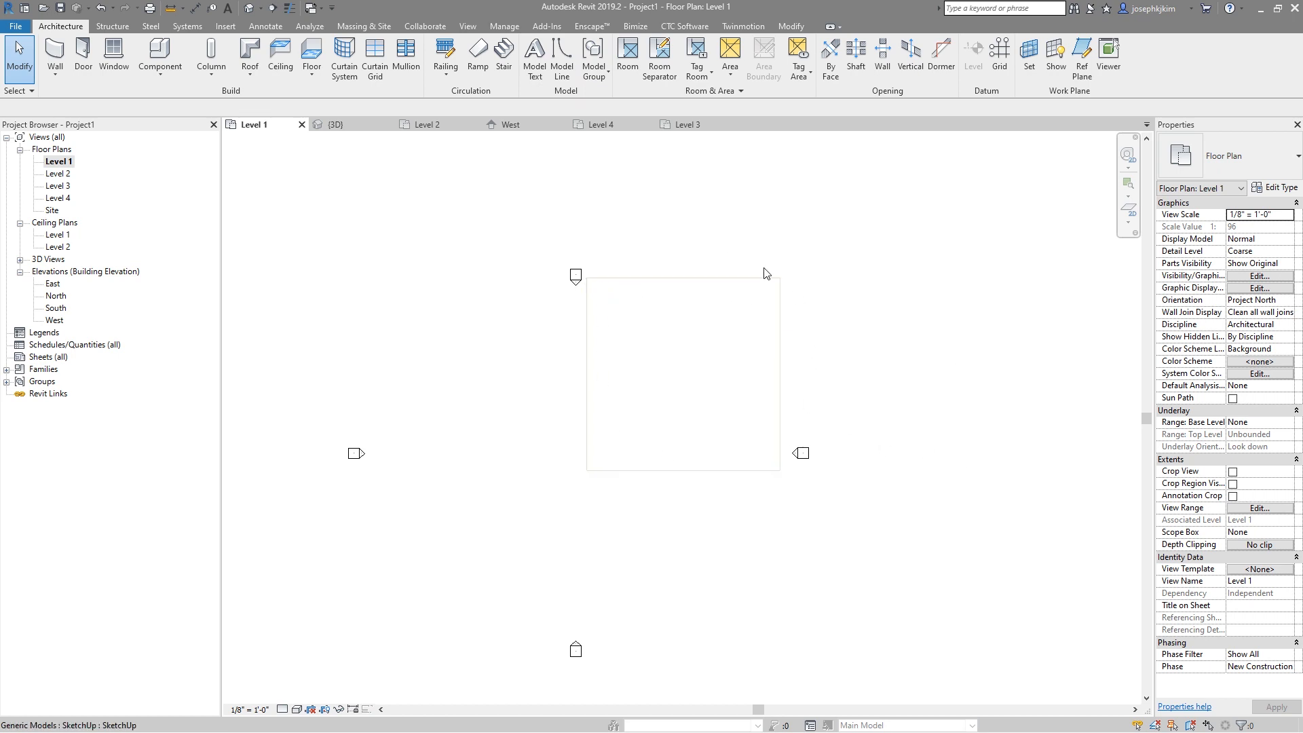
Step: Inspect the West elevation and the Level 2, Level 3 and Level 4 floor plans to see how the linked model is cut
double_click(55, 320)
scroll(1042, 539, down, 1)
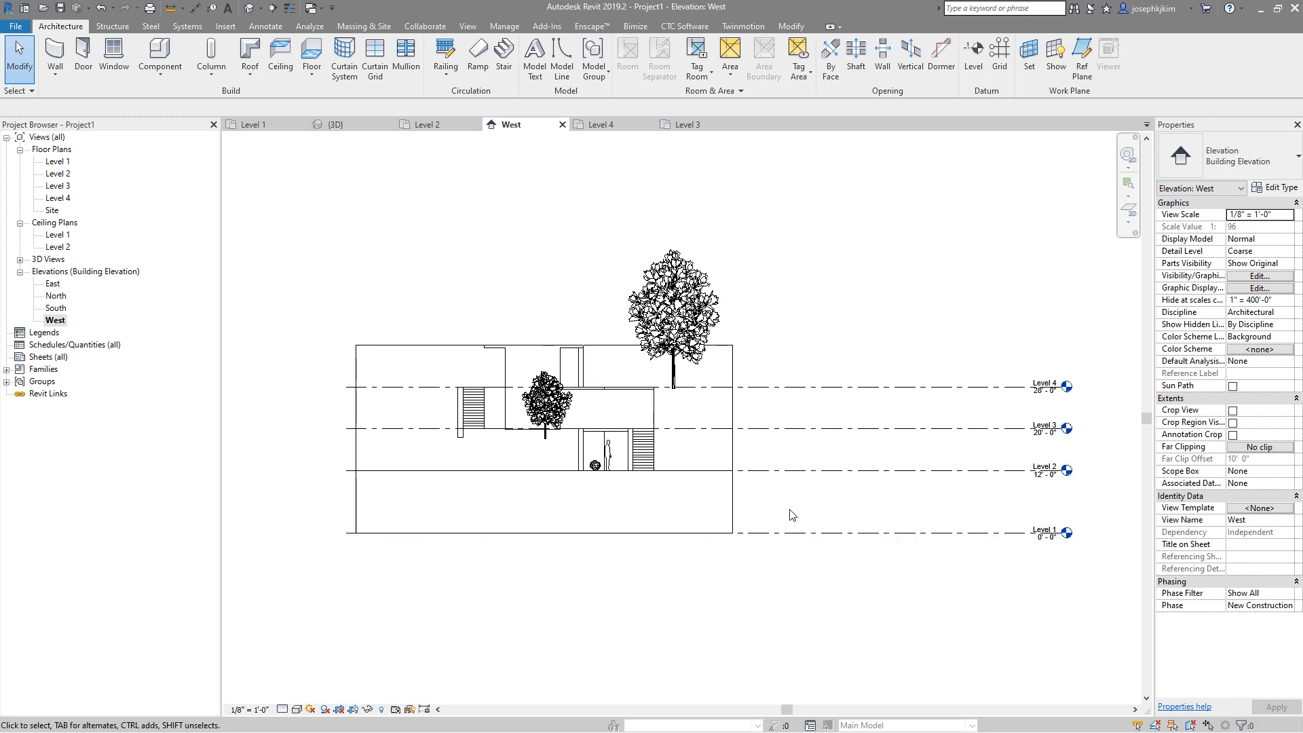
double_click(60, 174)
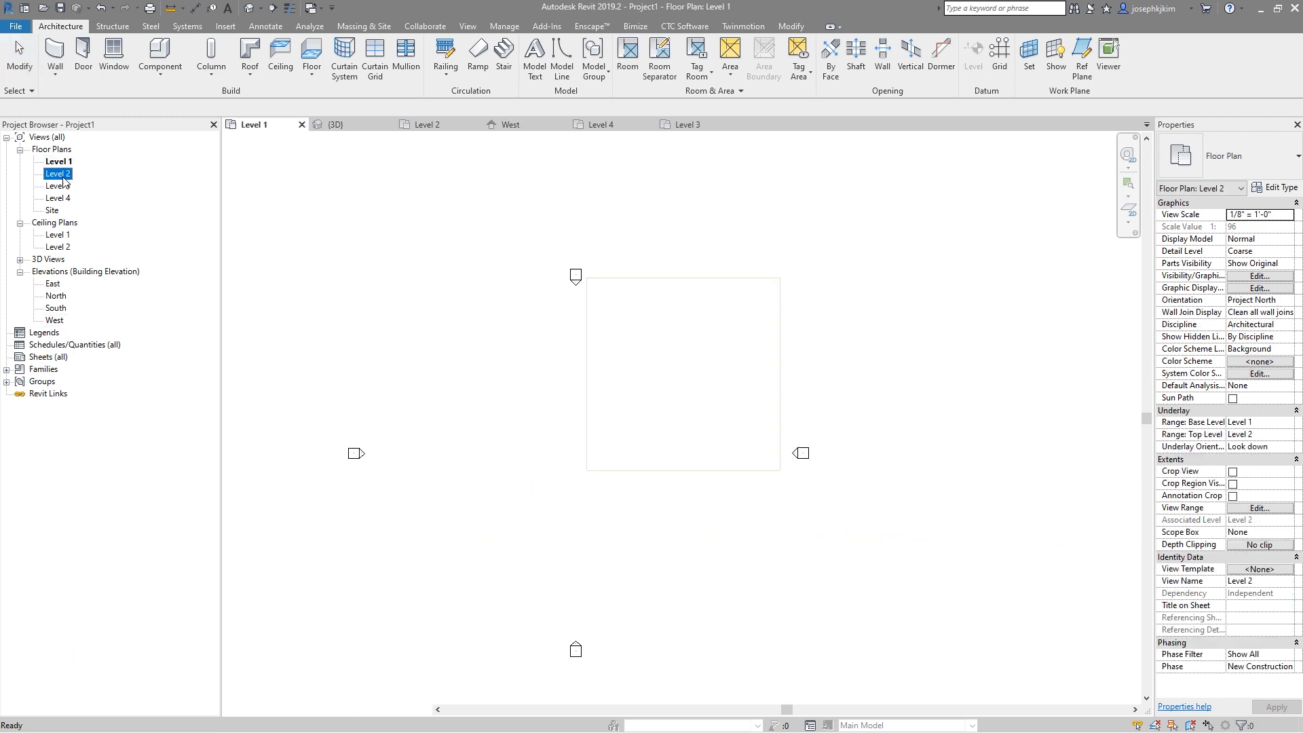
double_click(58, 188)
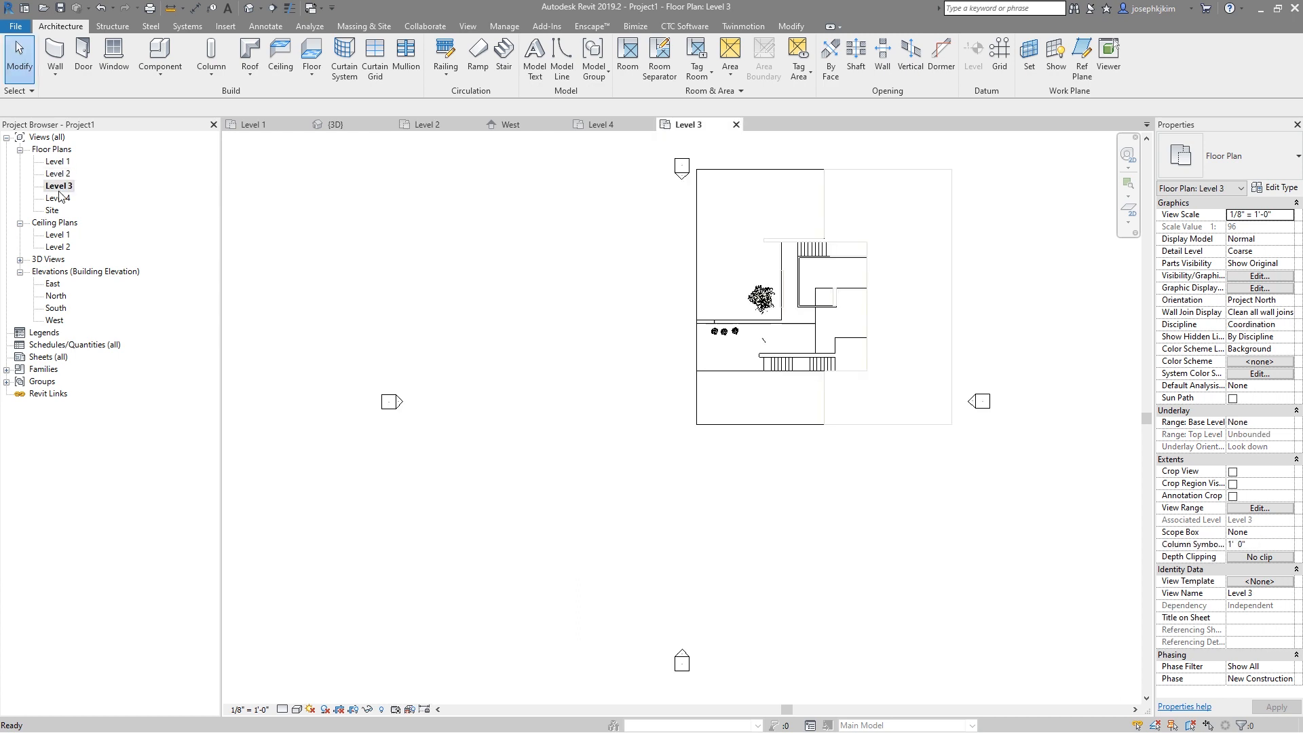
double_click(57, 198)
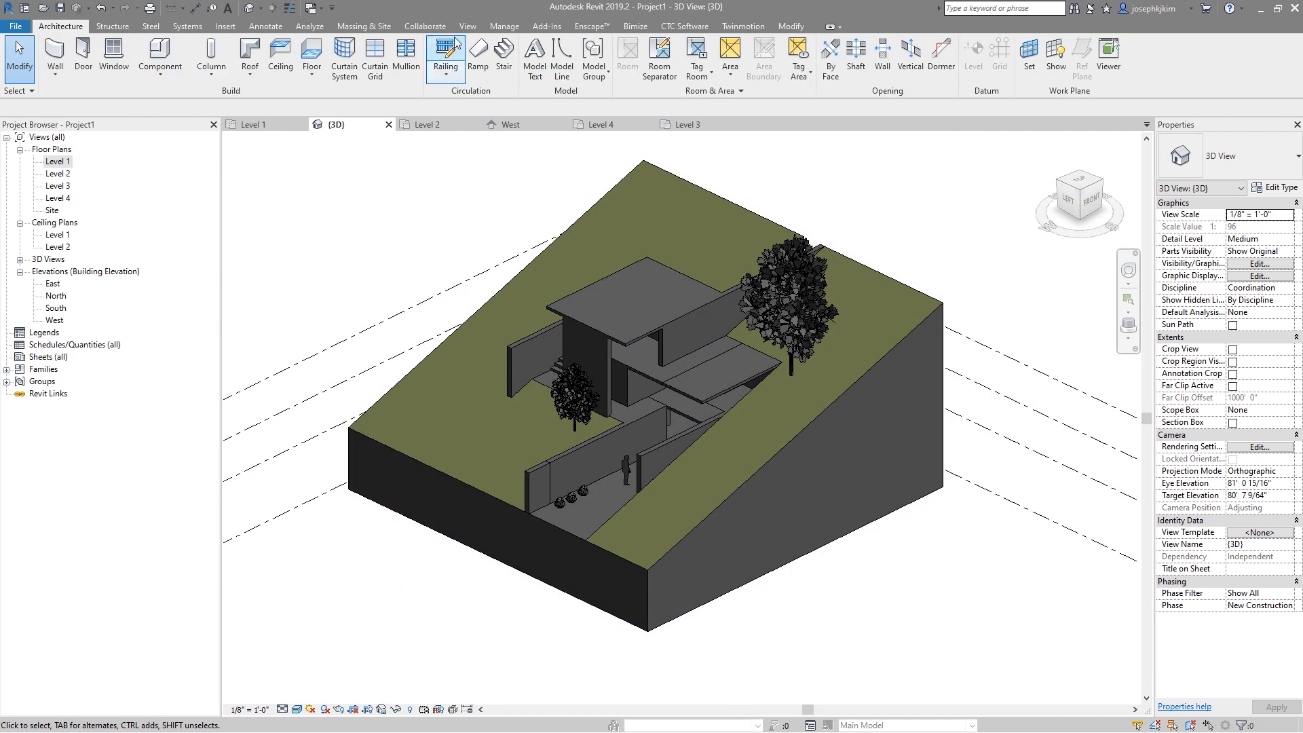
Step: Review Render Material 102-111-72 in the project materials, and start Enscape for the 3D view
click(504, 26)
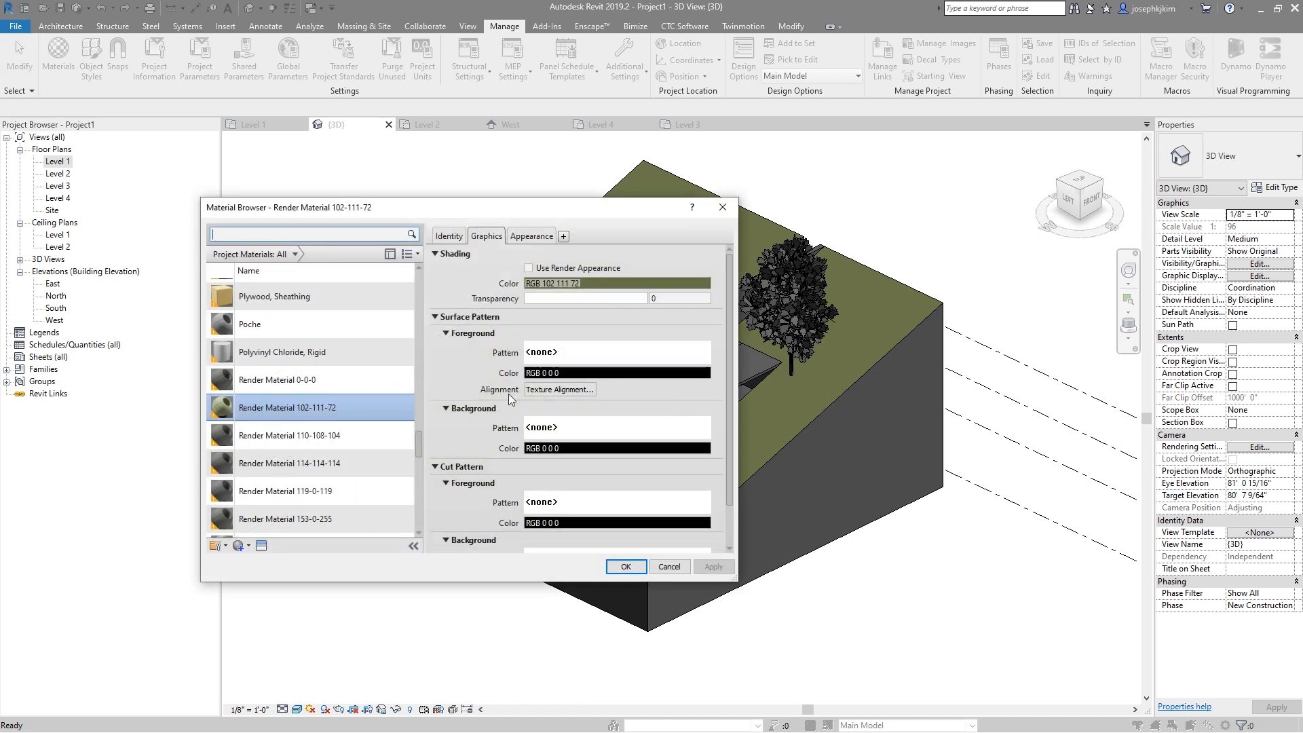
click(626, 566)
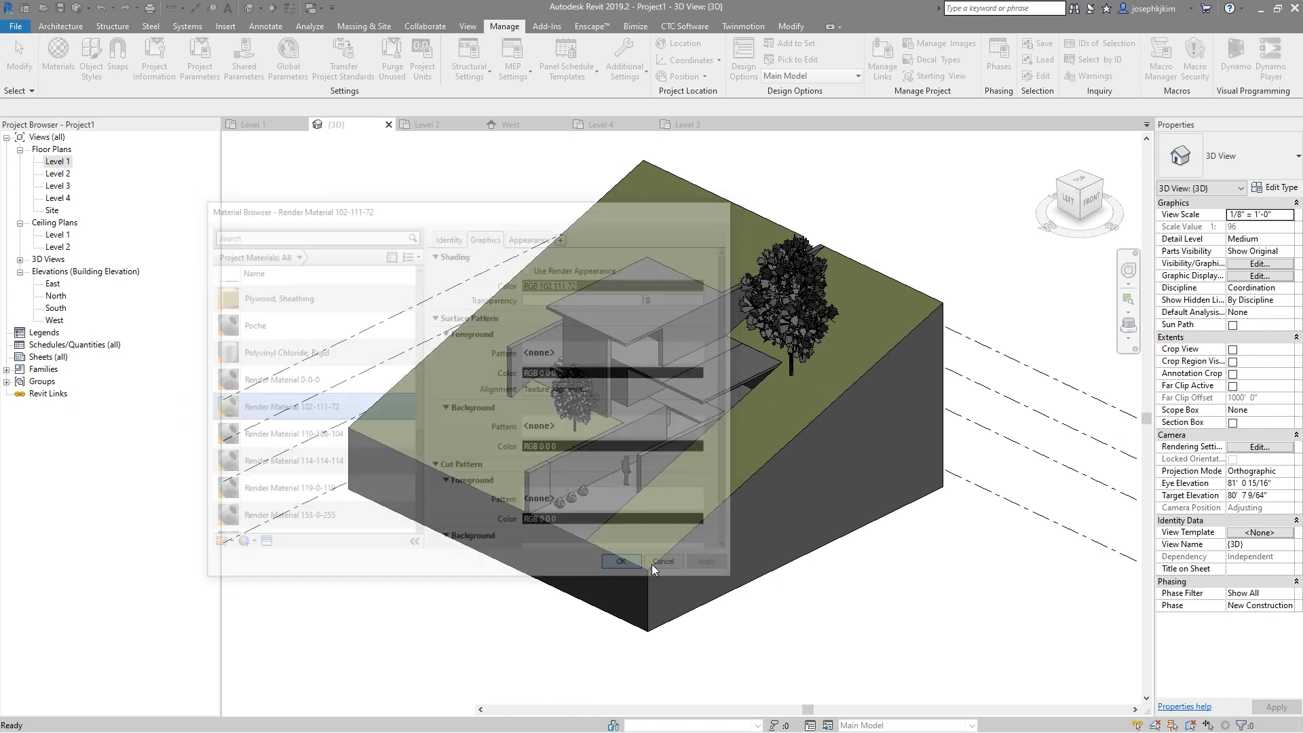
click(590, 26)
click(19, 60)
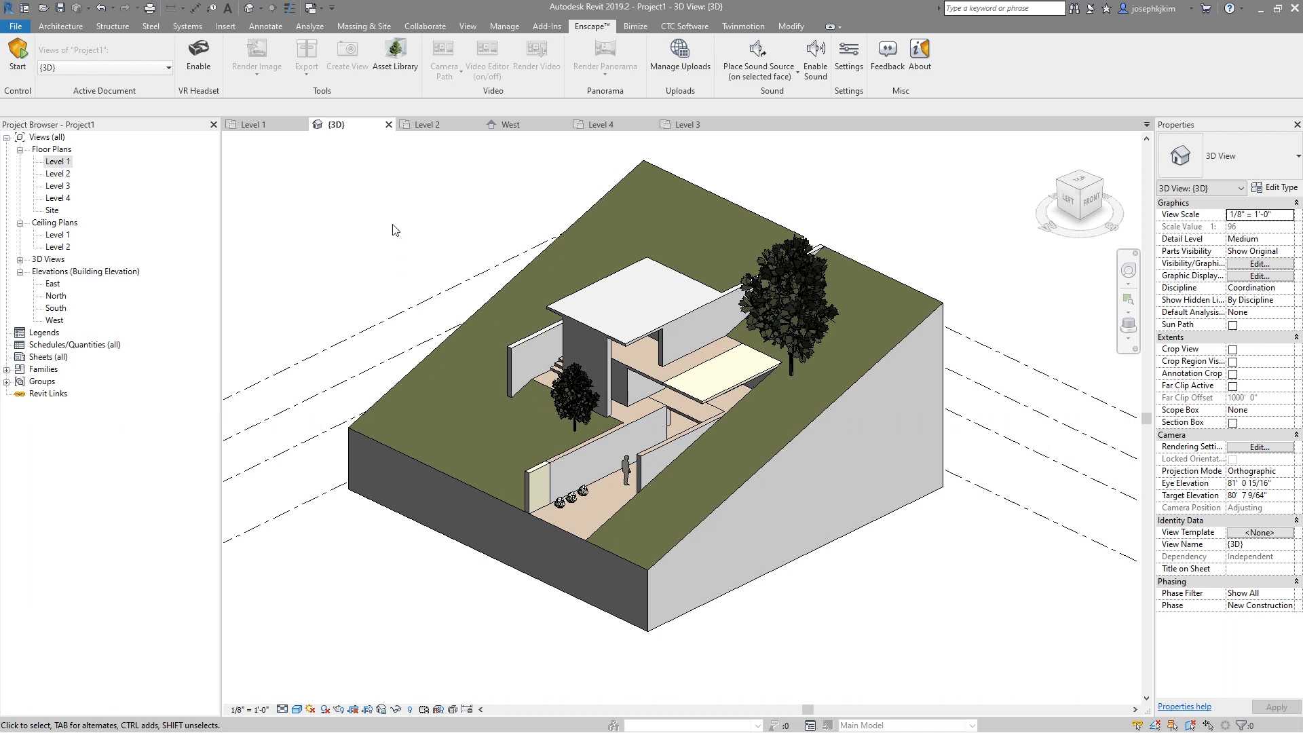
Step: Try to hide the imported 04. Trees layer in the 3D view's visibility/graphic overrides
key(v)
key(v)
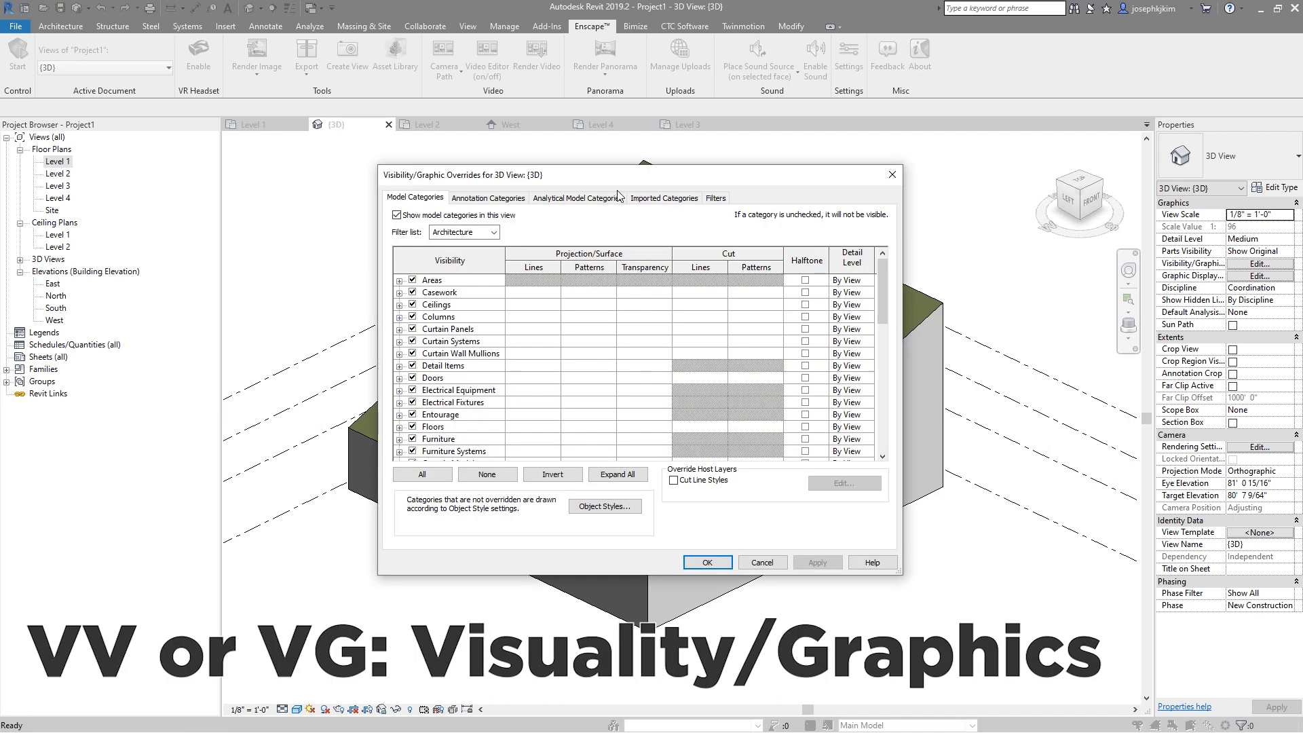
click(663, 198)
drag(540, 178, 960, 215)
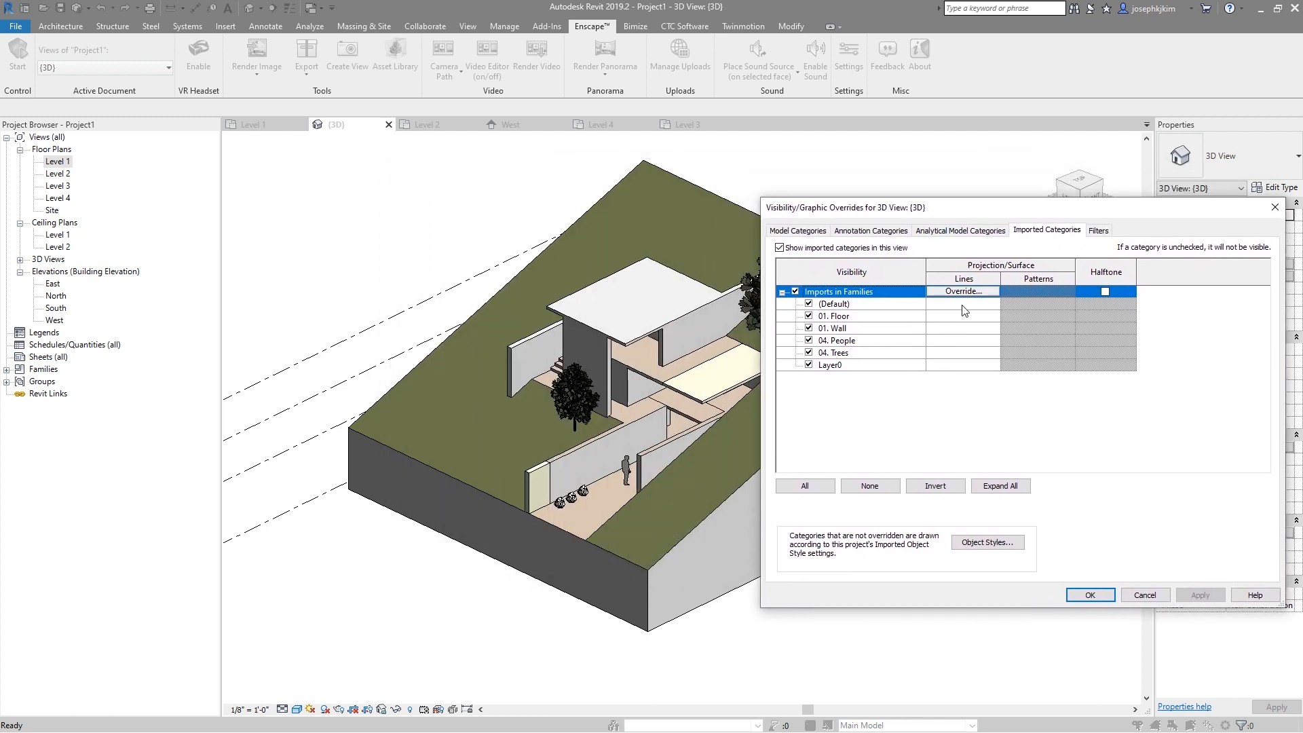
click(809, 353)
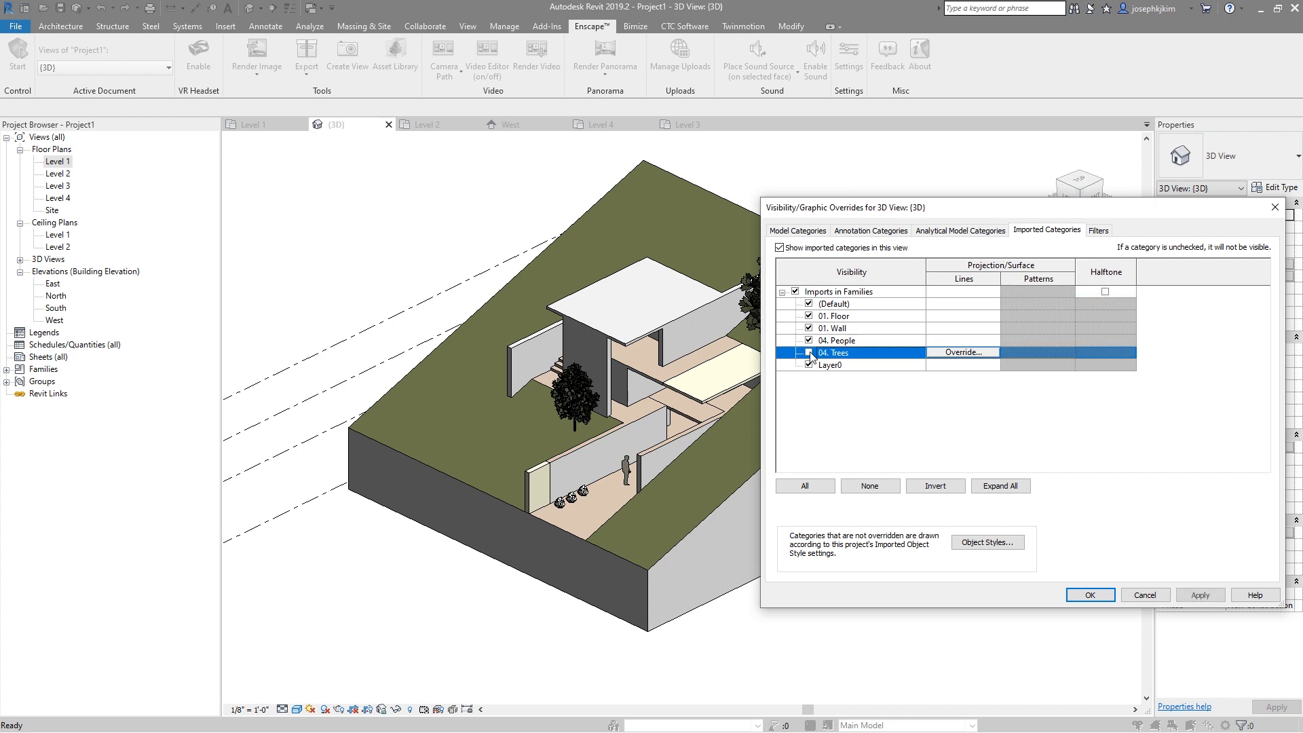
click(1199, 595)
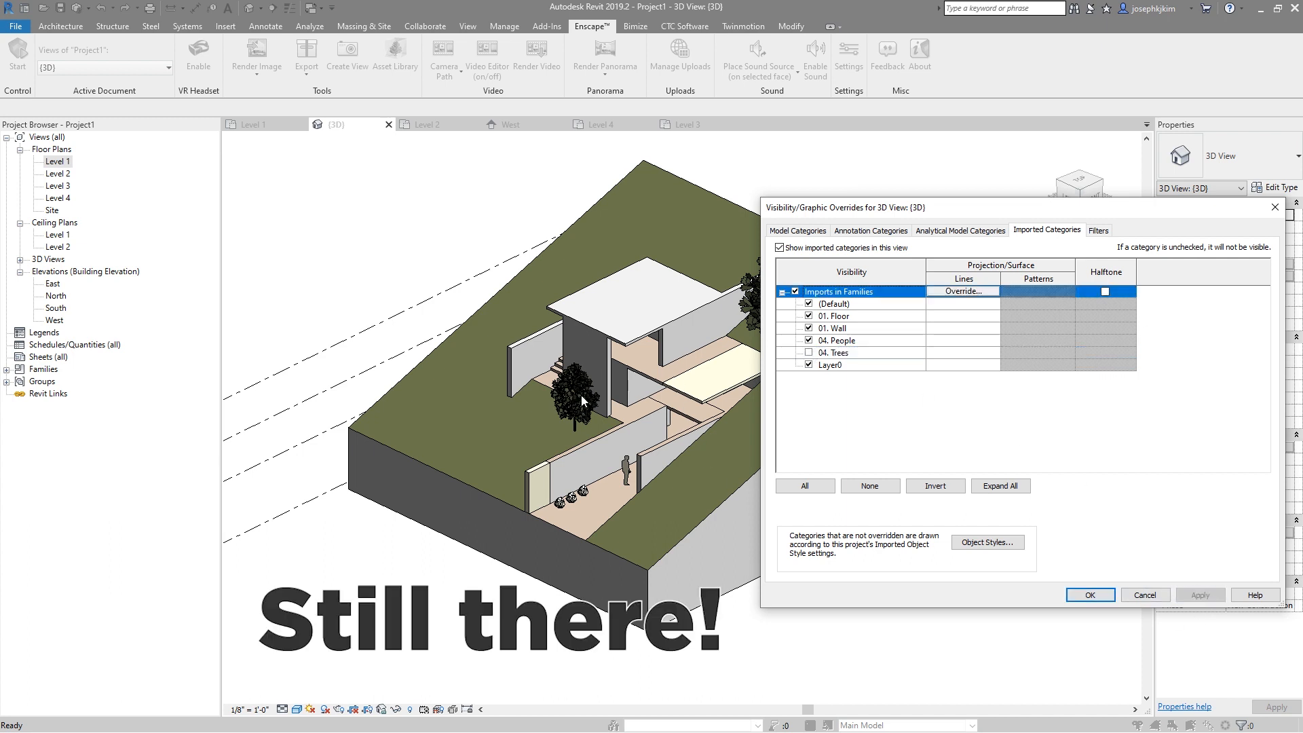
Step: Try hiding the imported 04. People layer and the 01. Wall layer in turn, switching each one back on
click(808, 341)
click(1191, 600)
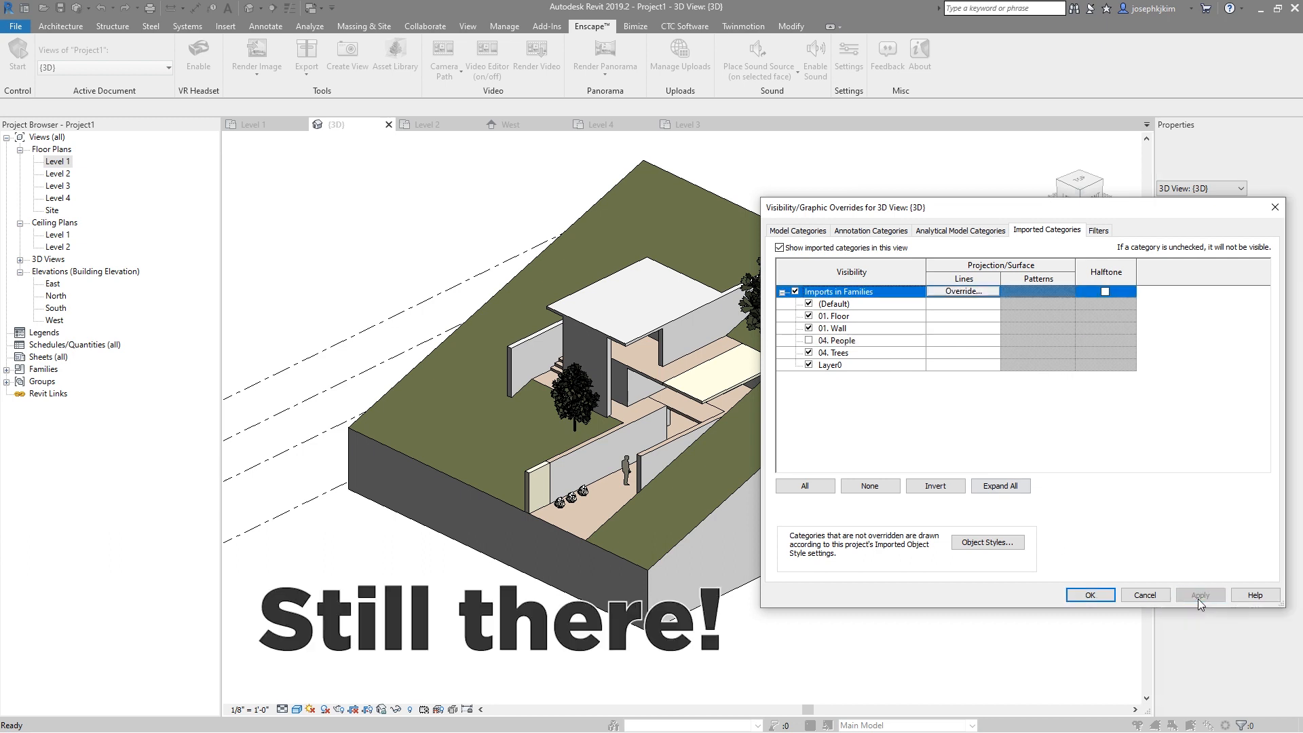
click(808, 328)
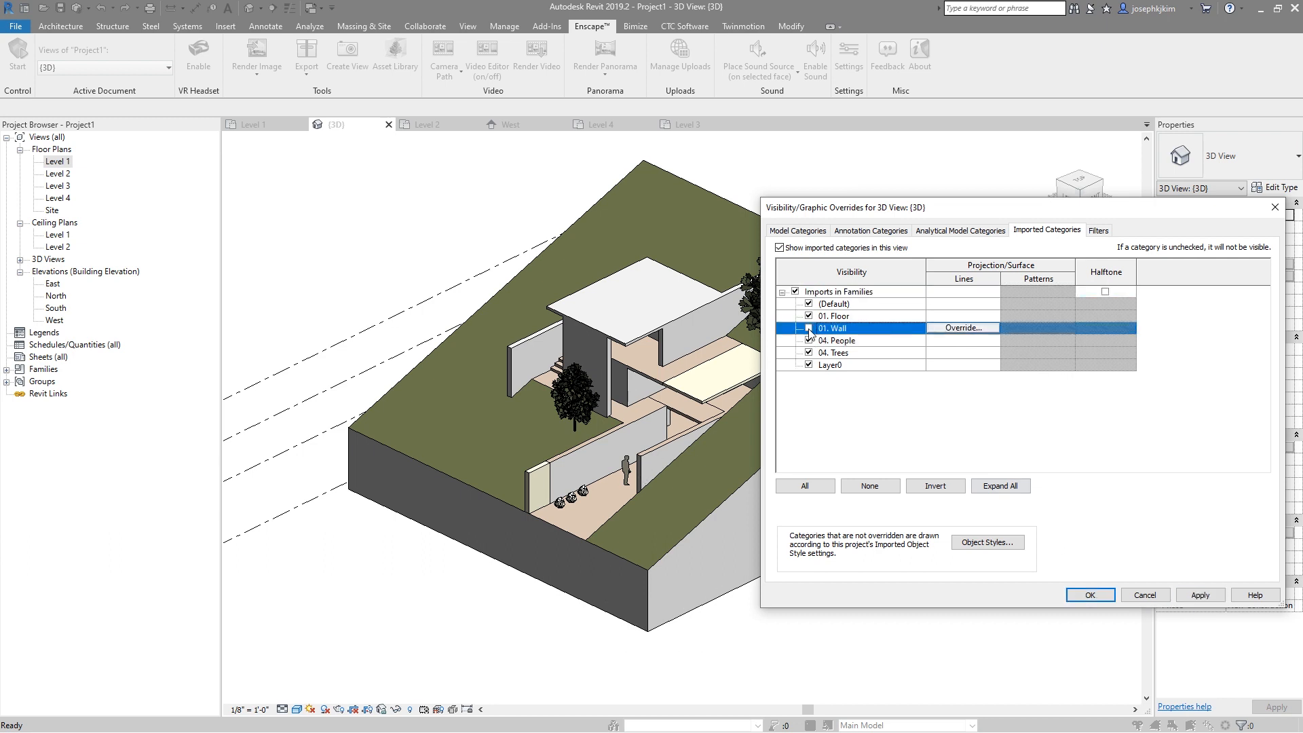
click(1195, 597)
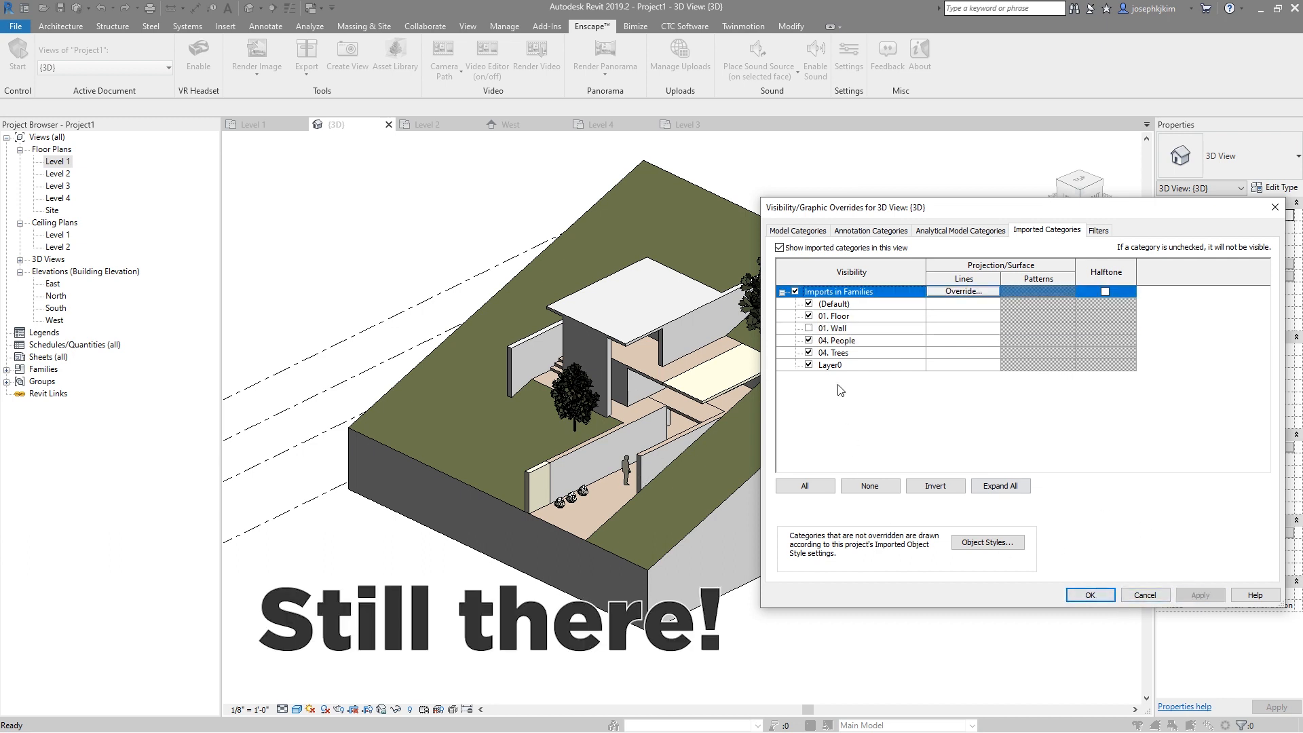
click(808, 328)
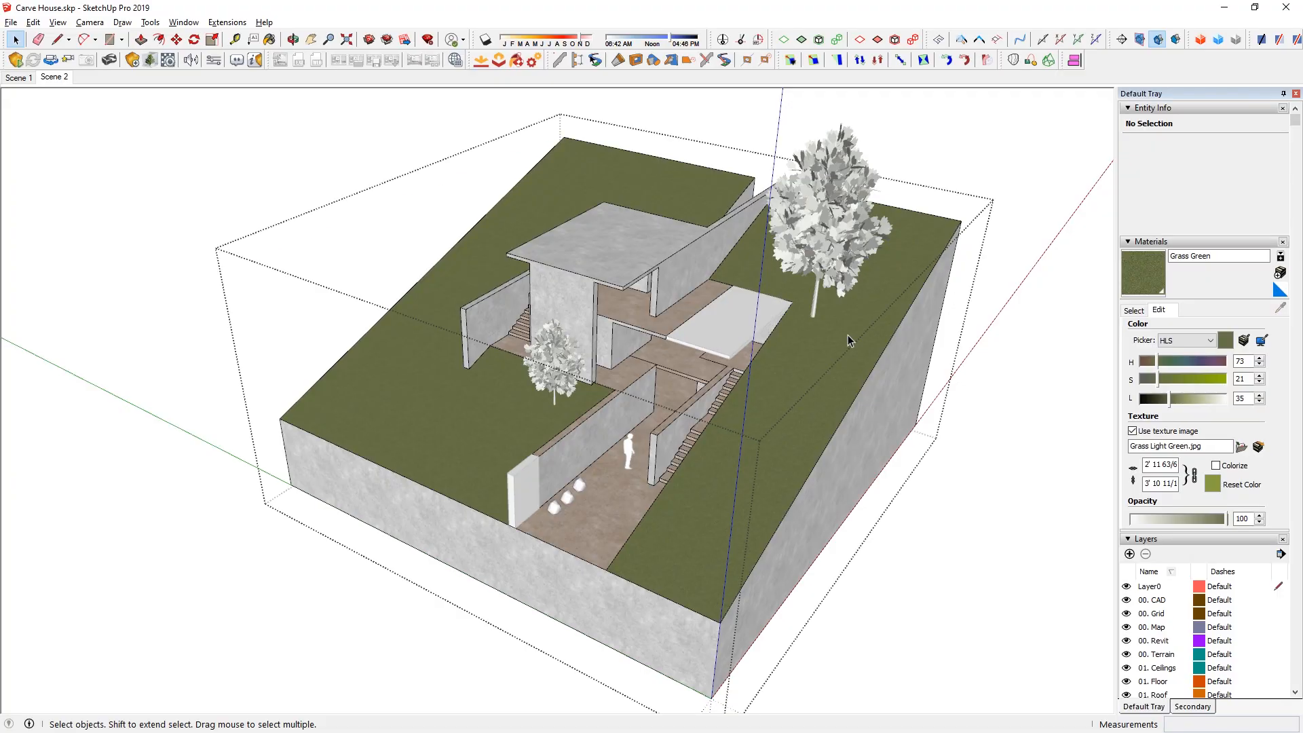
Step: Switch to SketchUp and examine the layer assignments of the terrain, the roof and wall geometry, and the large tree
click(848, 335)
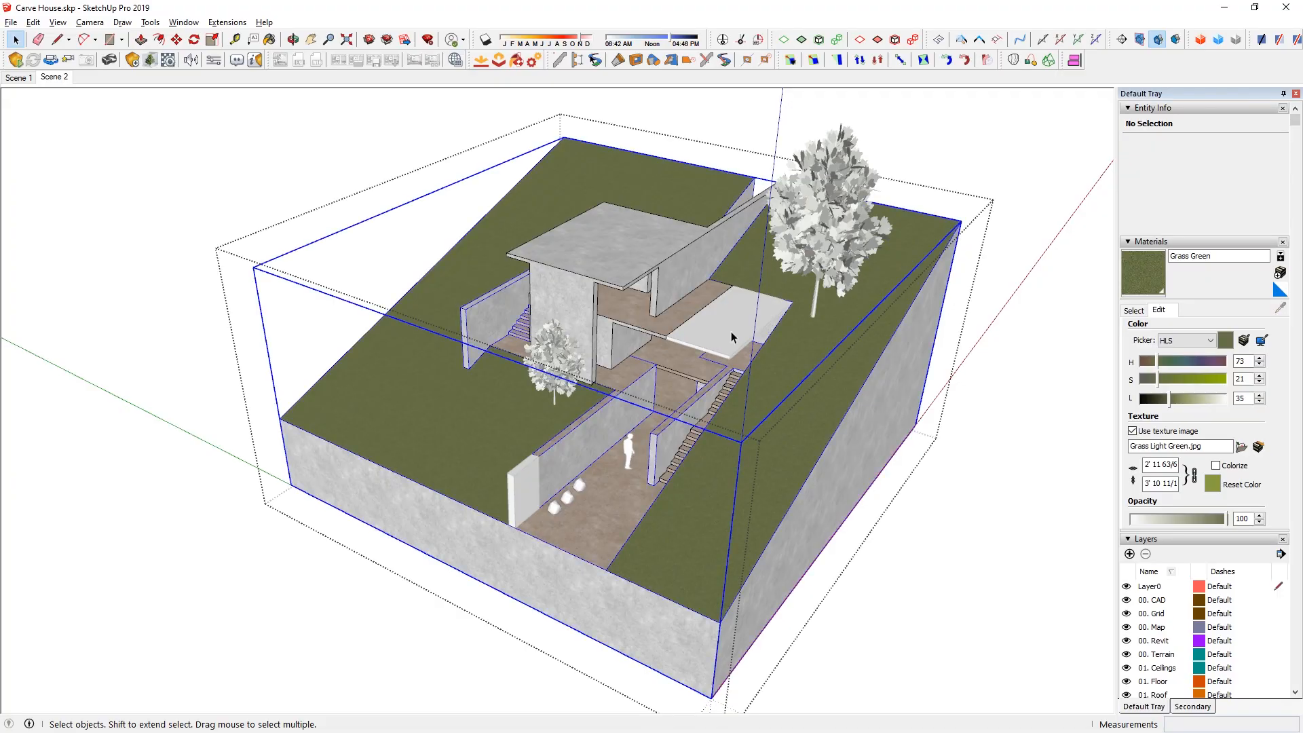
click(643, 273)
double_click(648, 265)
triple_click(644, 254)
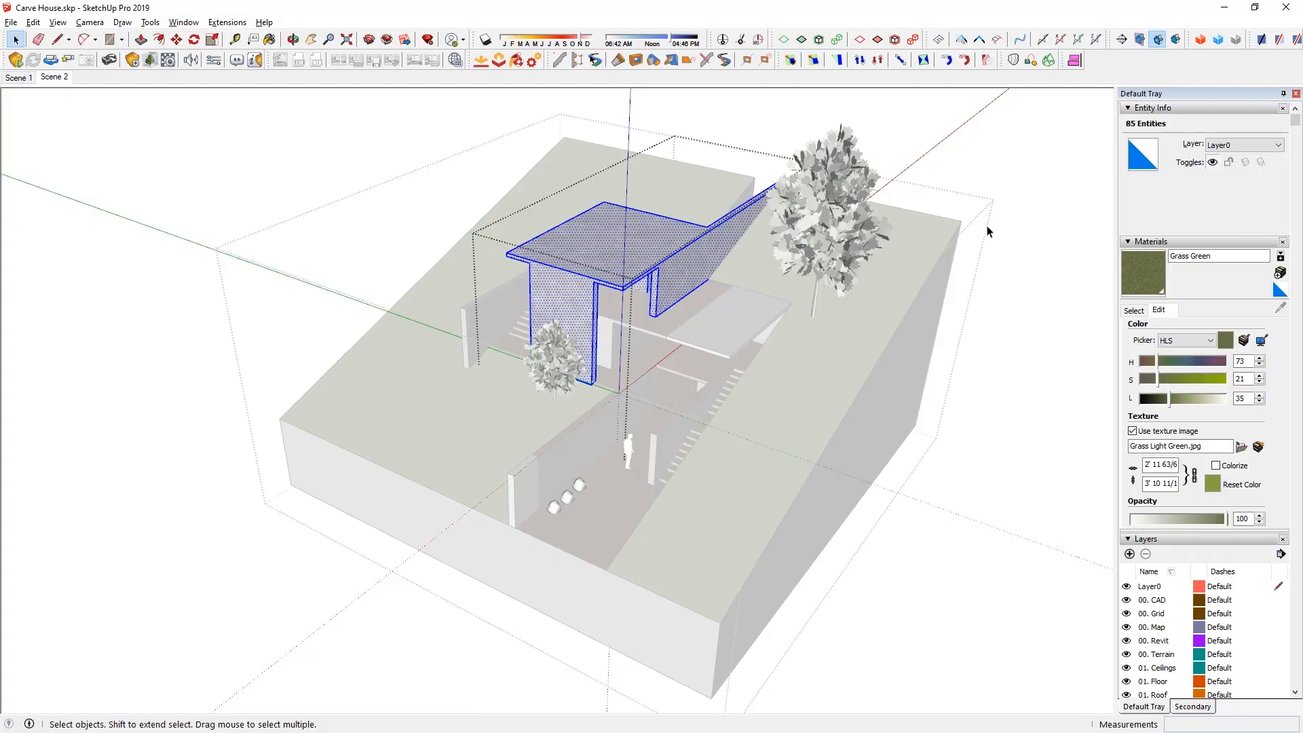
click(818, 210)
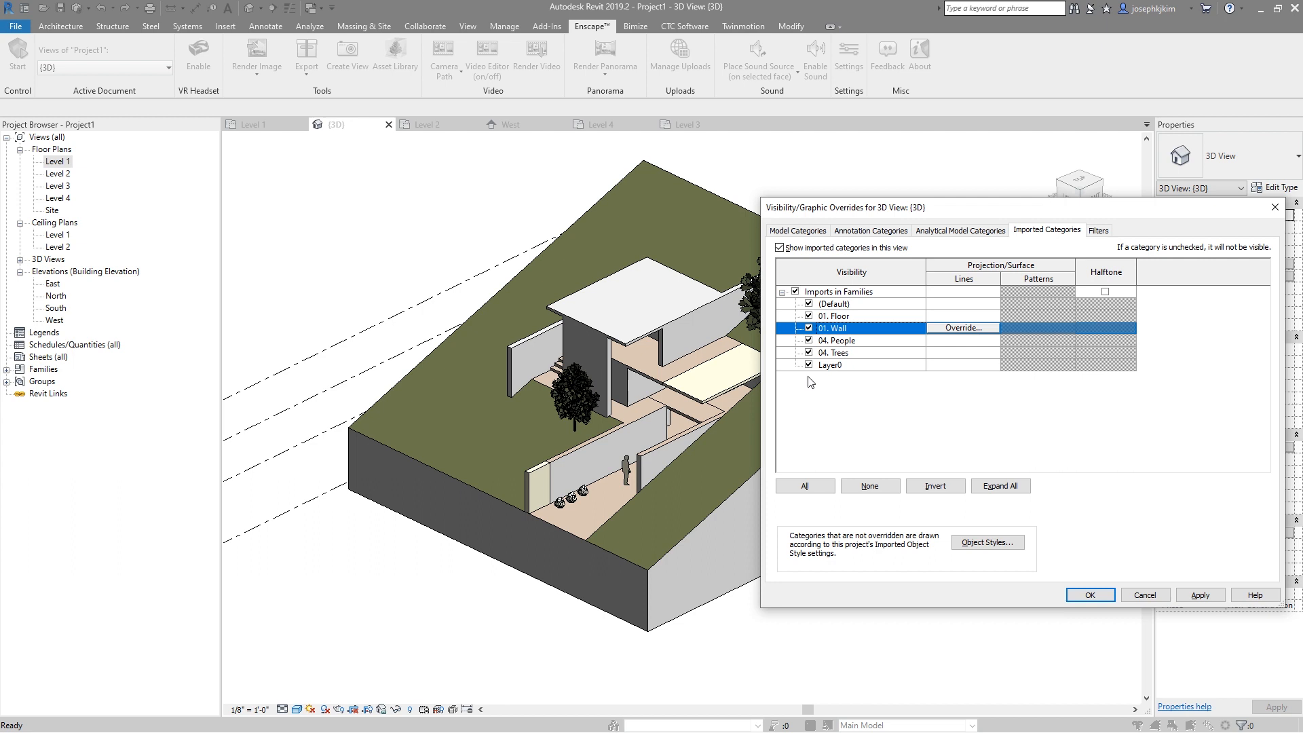
Step: Switch back to Revit and hide the imported Layer0 in the 3D view
click(808, 365)
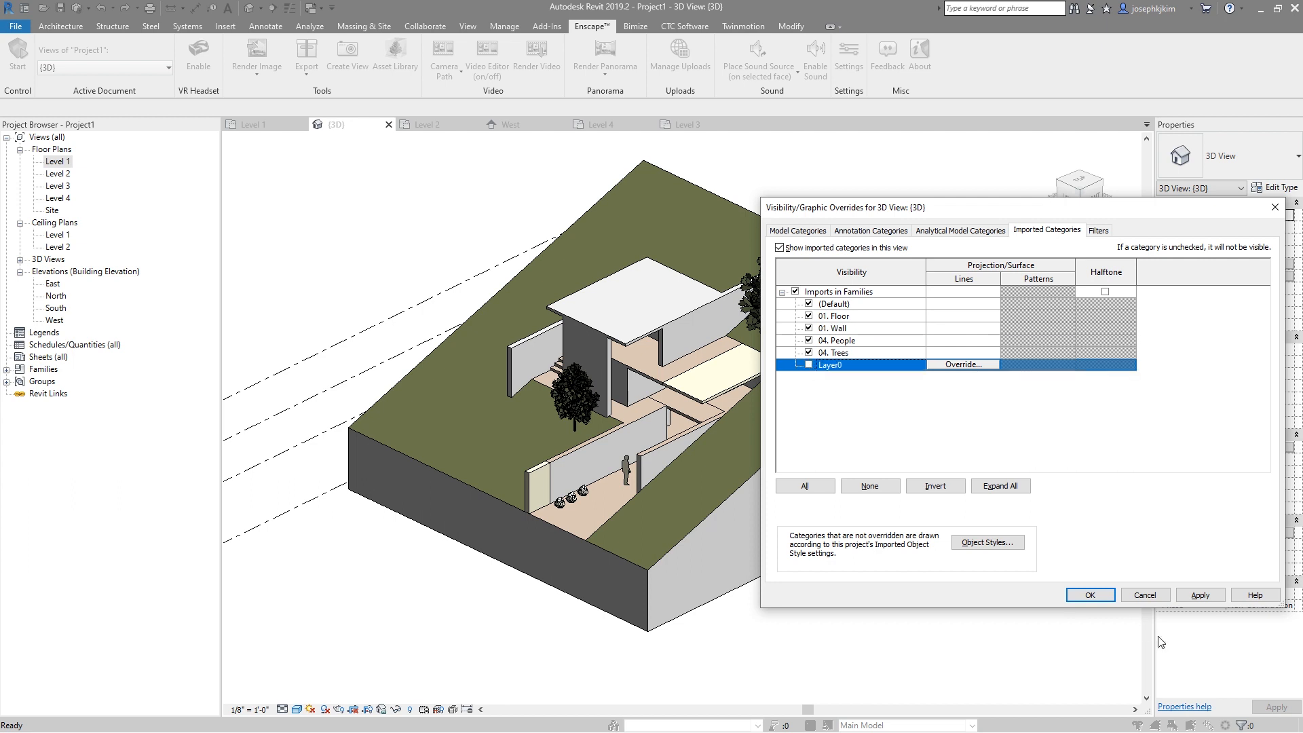
click(1199, 595)
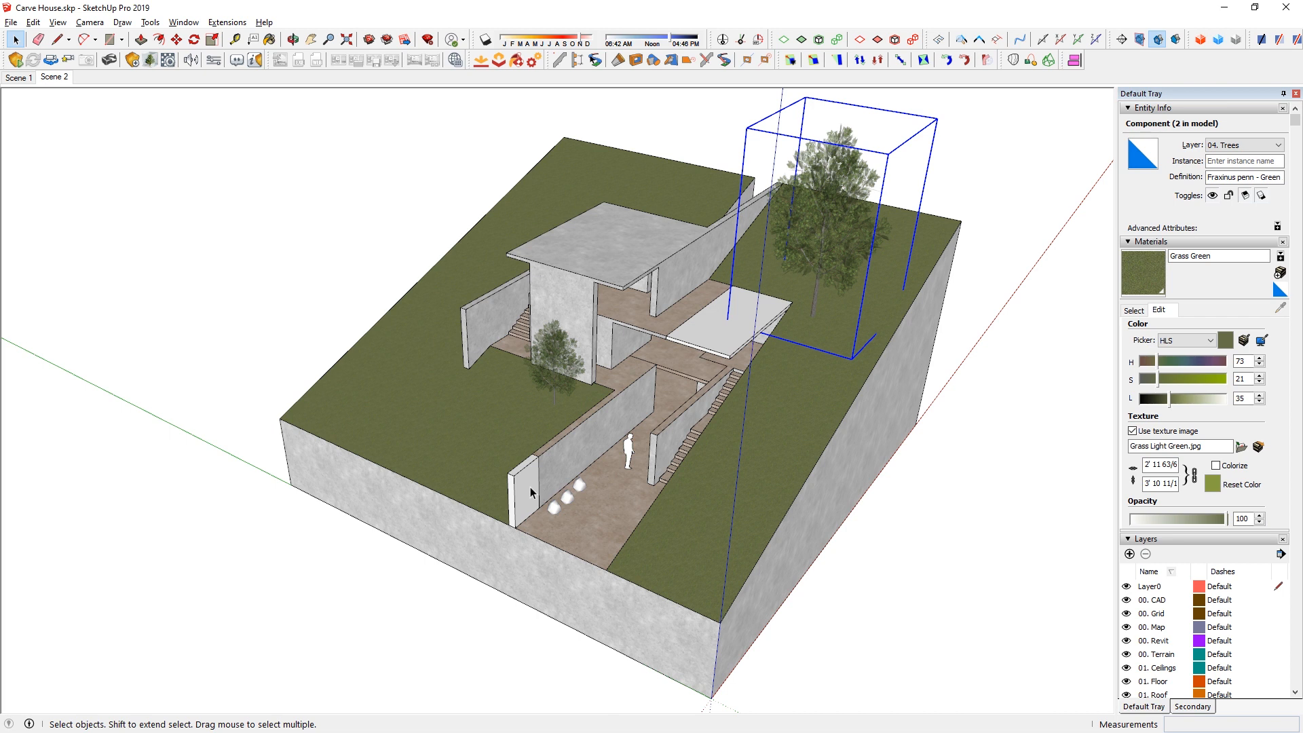
Step: Switch to SketchUp and inspect the layer of the geometry inside the front wall panel, along with the model's layer list
triple_click(531, 486)
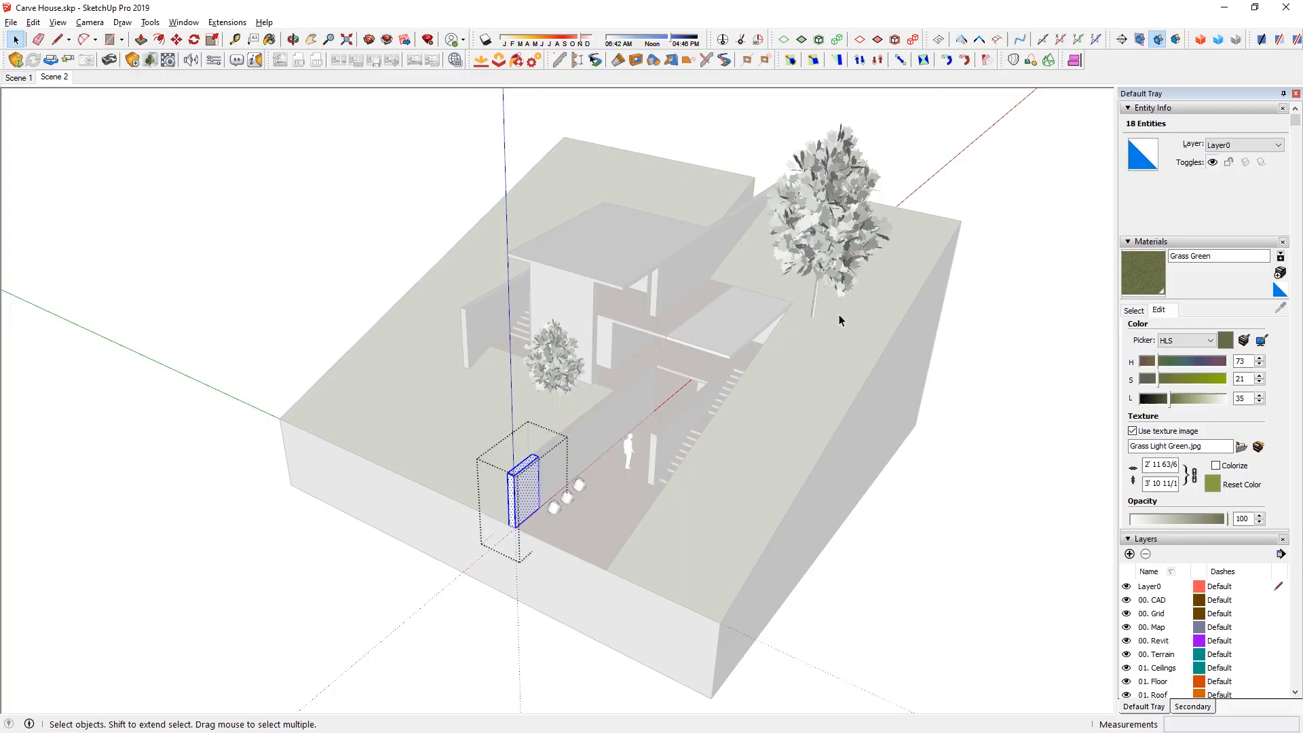
click(1055, 577)
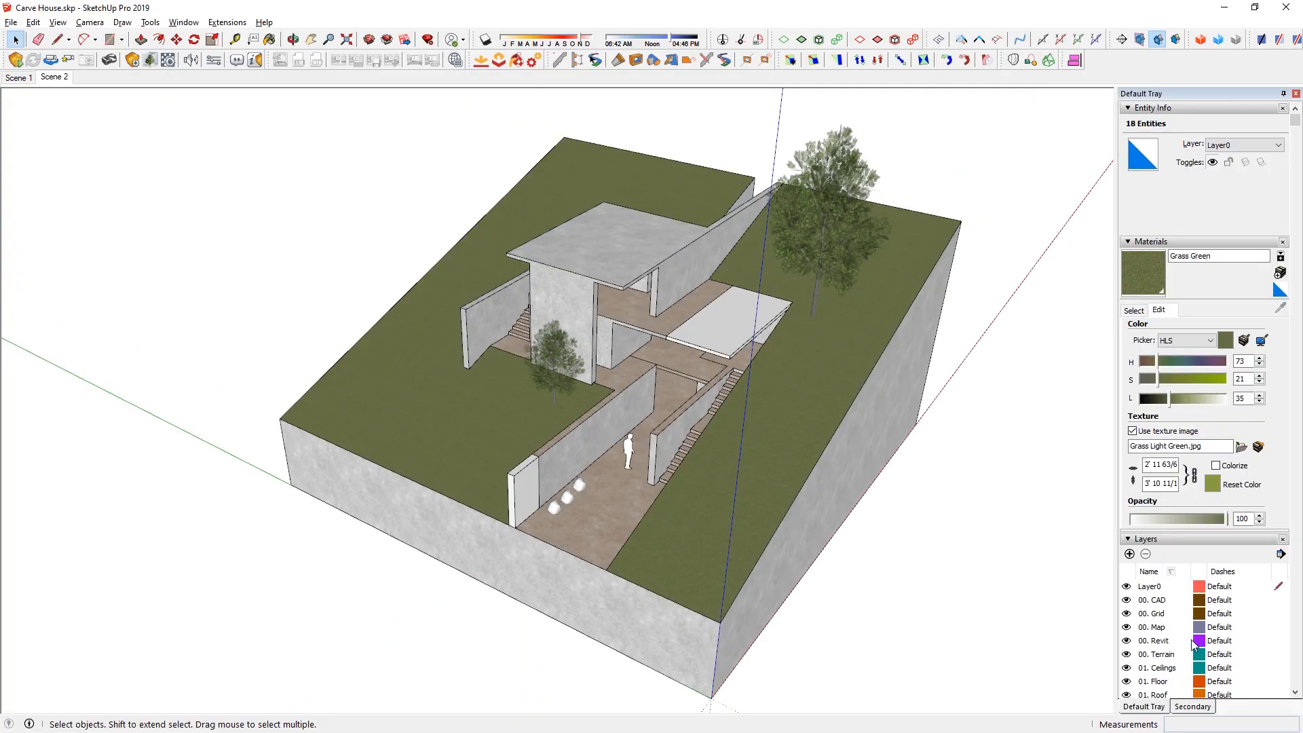
scroll(1194, 641, down, 3)
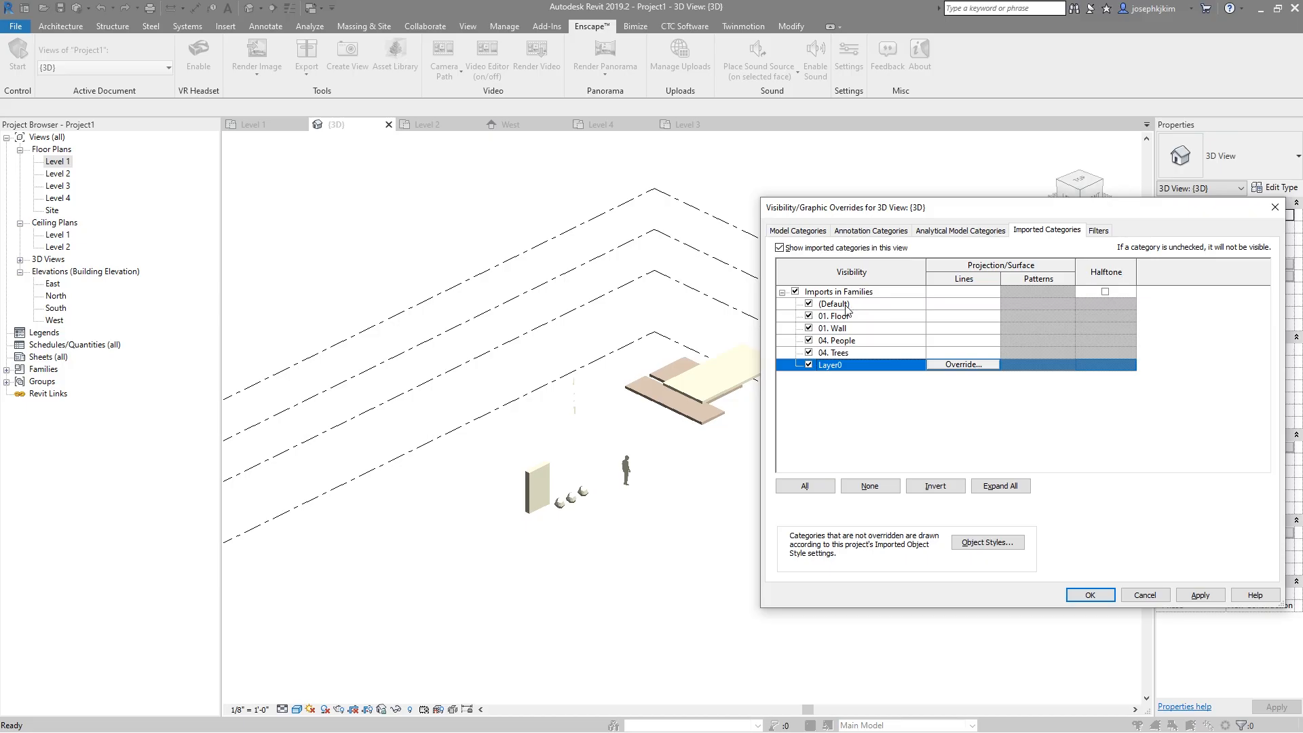
Step: Show the imported Layer0 again in the 3D view, and try hiding the (Default) layer before switching it back on
click(822, 305)
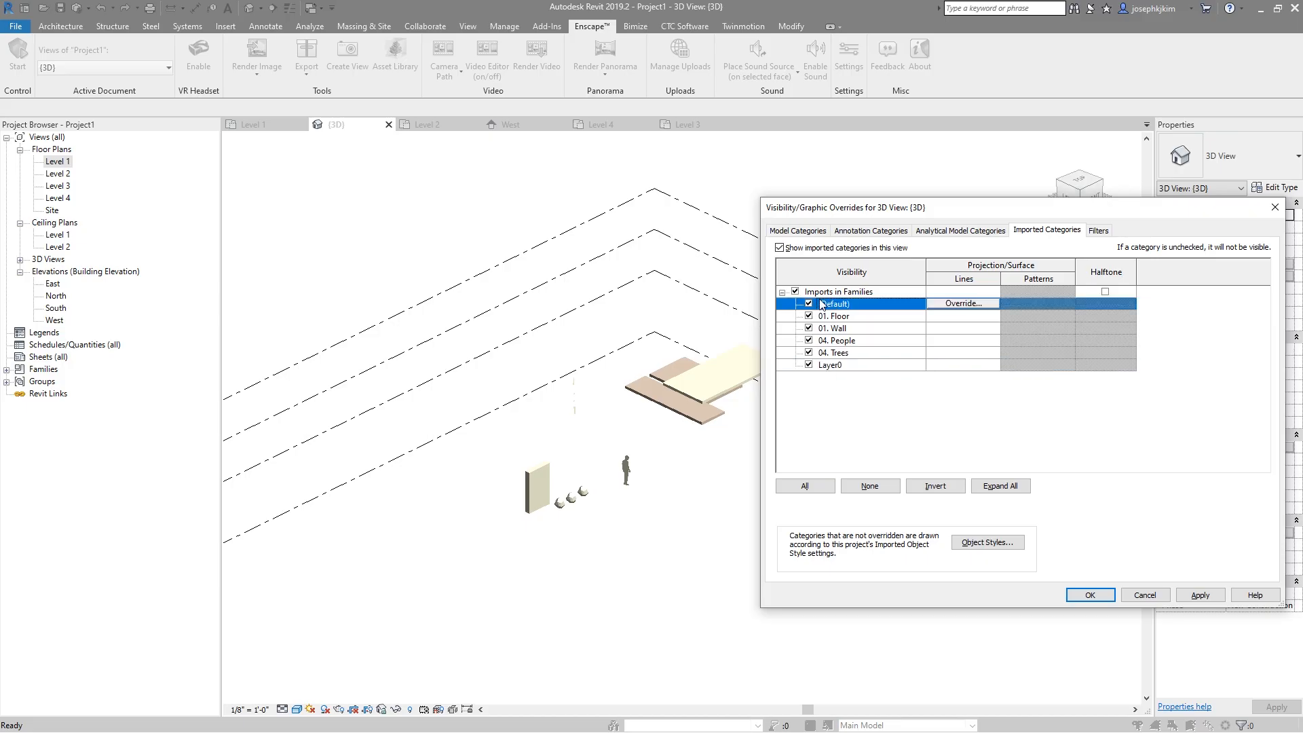
click(1217, 595)
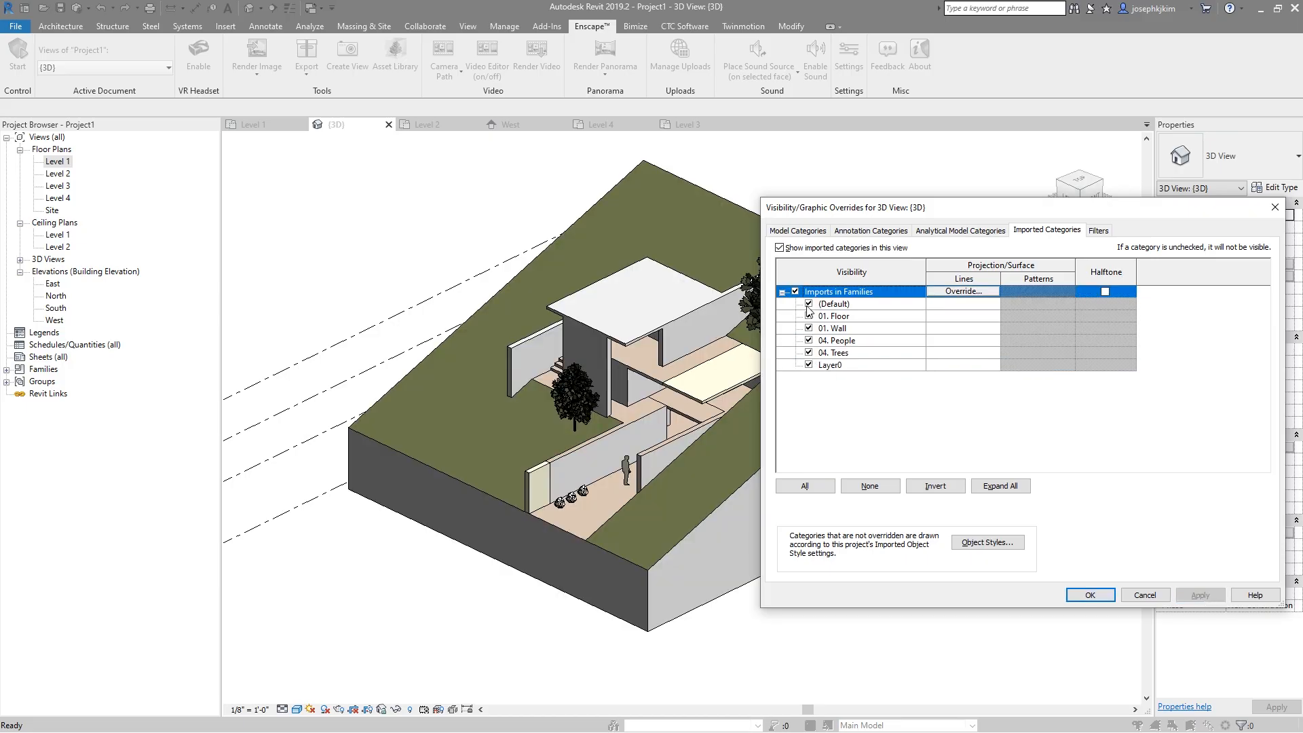
click(808, 304)
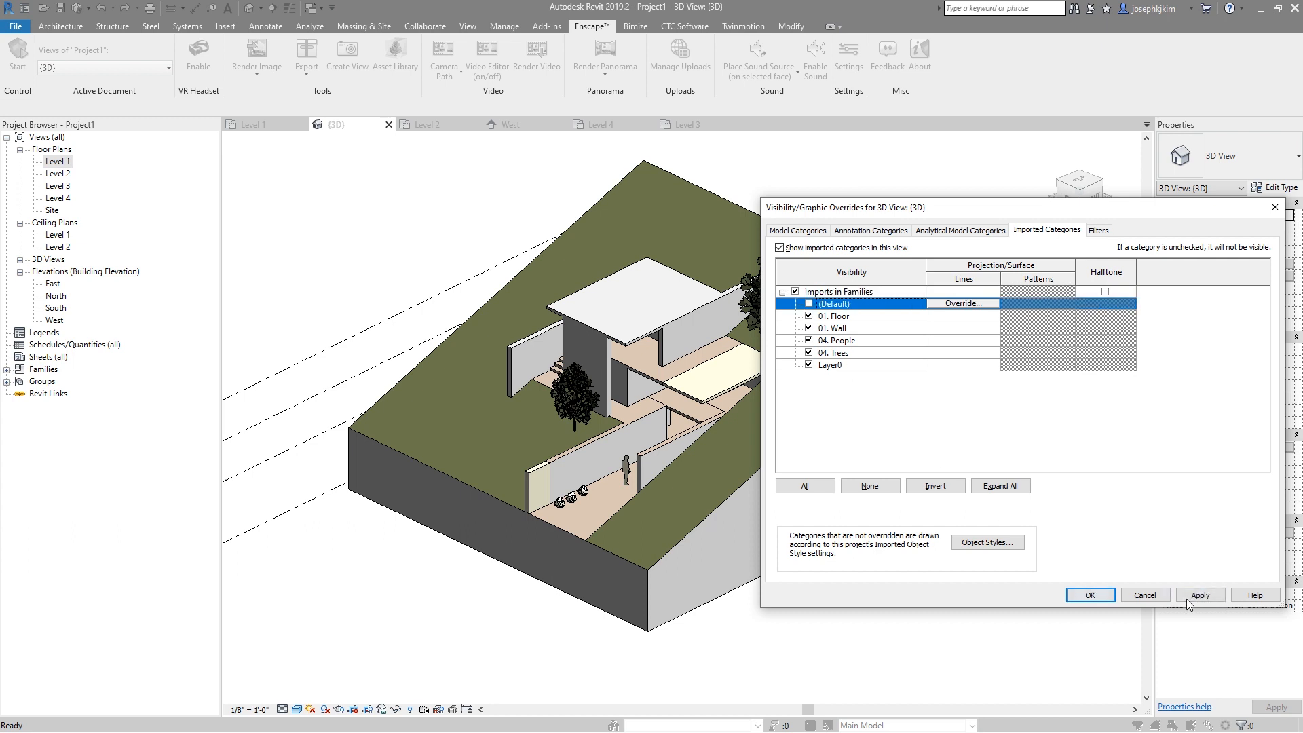
click(1190, 597)
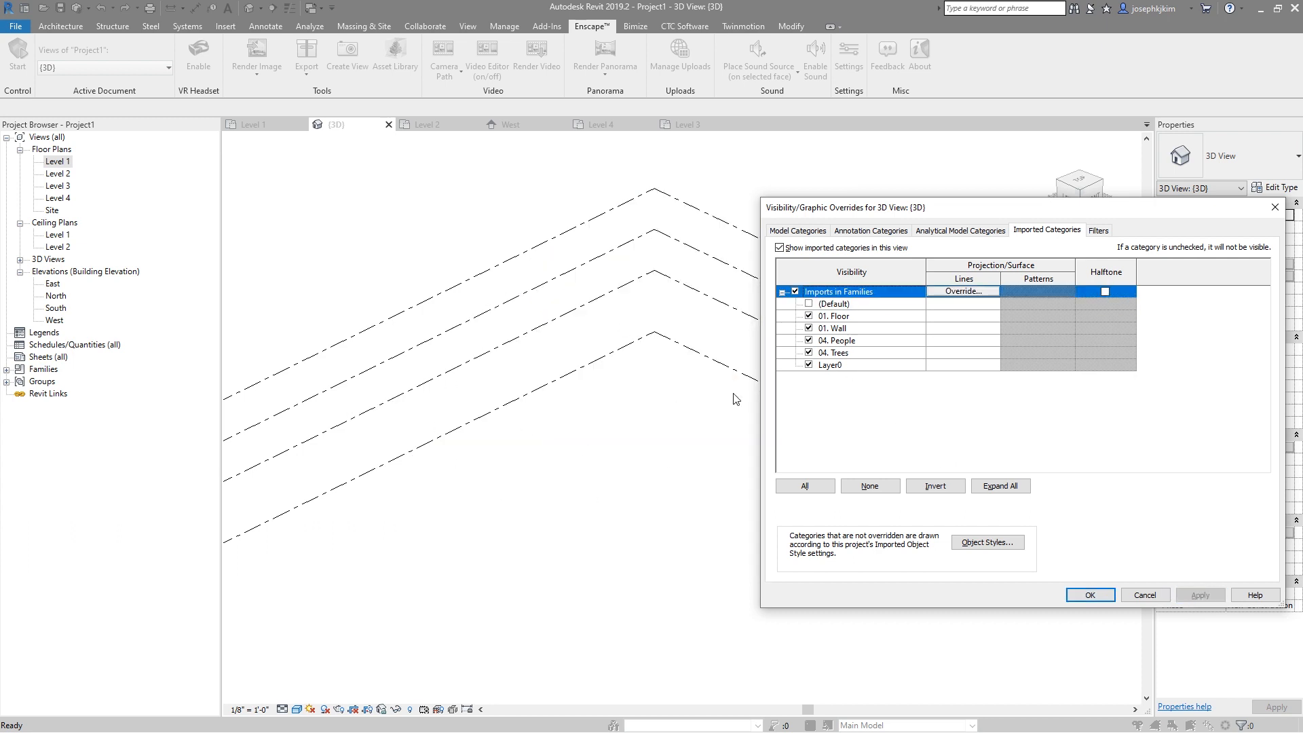
click(808, 304)
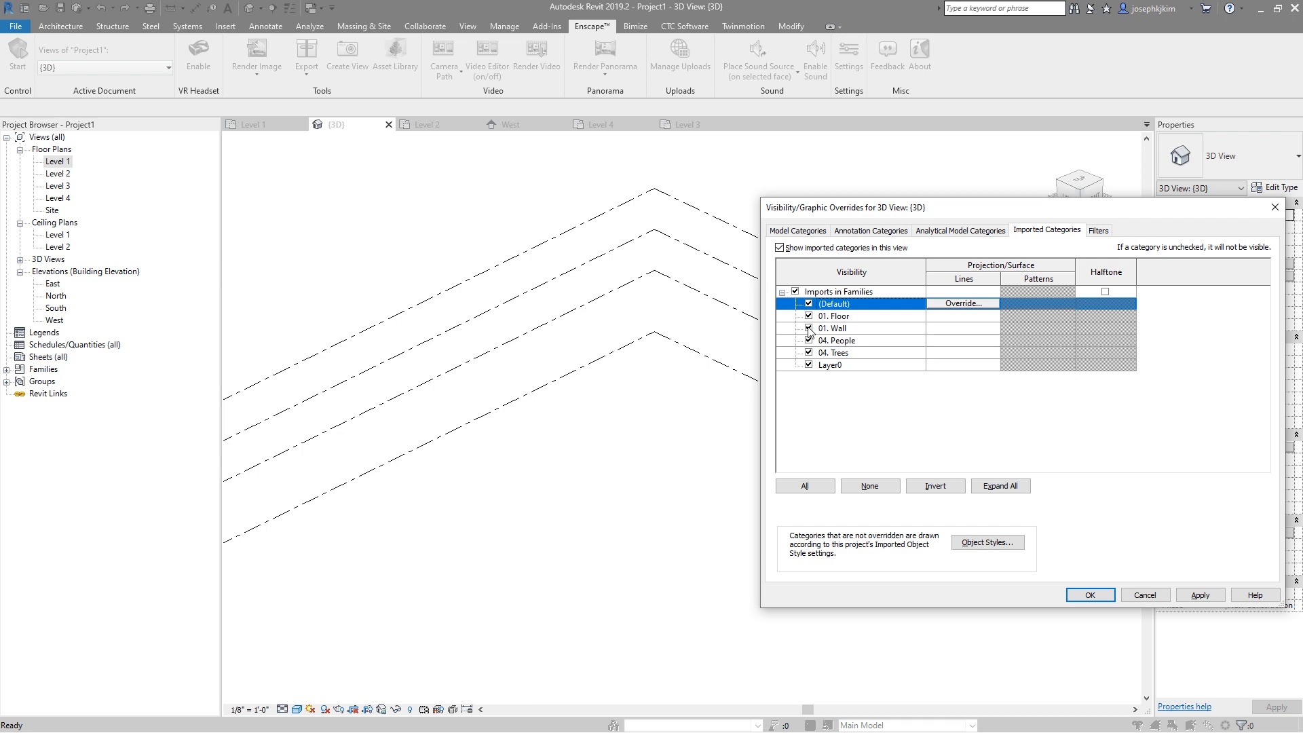
Step: Hide the imported 01. Wall, 04. People and 04. Trees layers while keeping (Default) switched on in the 3D view
click(808, 327)
click(808, 340)
click(808, 352)
click(1197, 595)
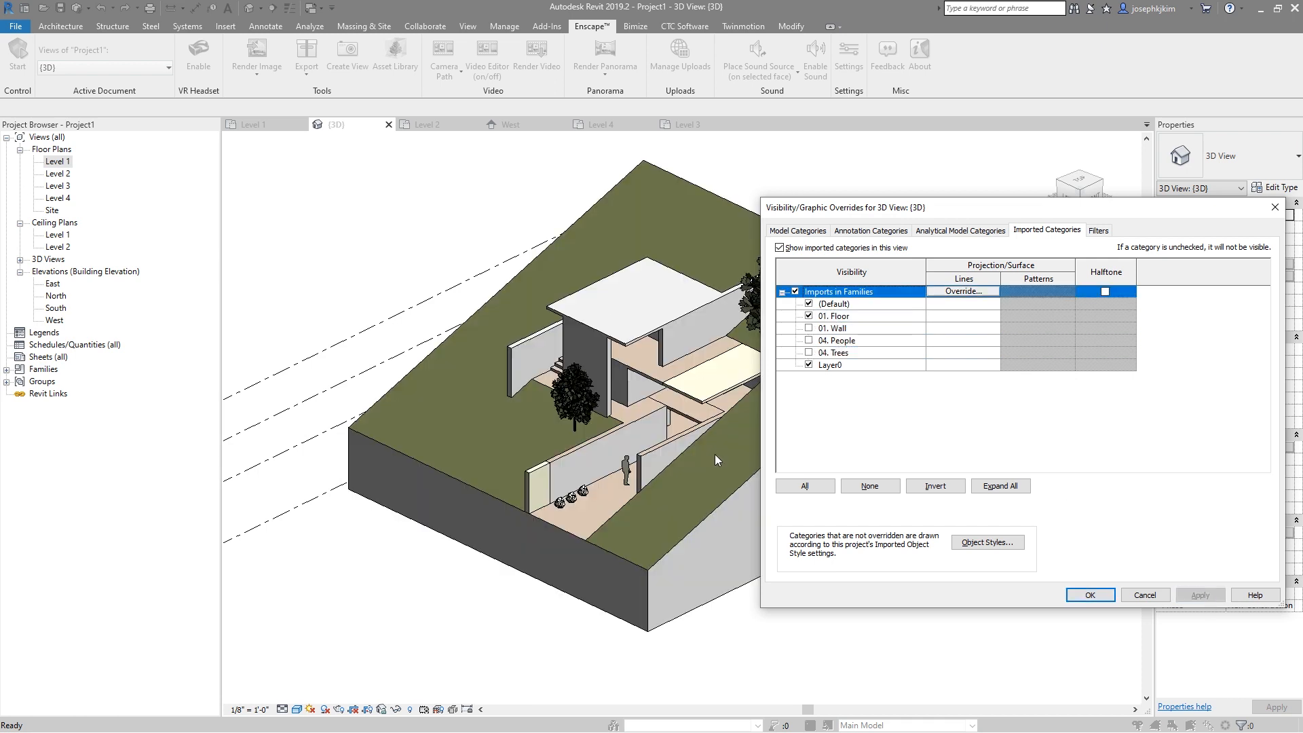
Step: Try hiding the imported 01. Floor layer in the 3D view and switch it back on
click(808, 316)
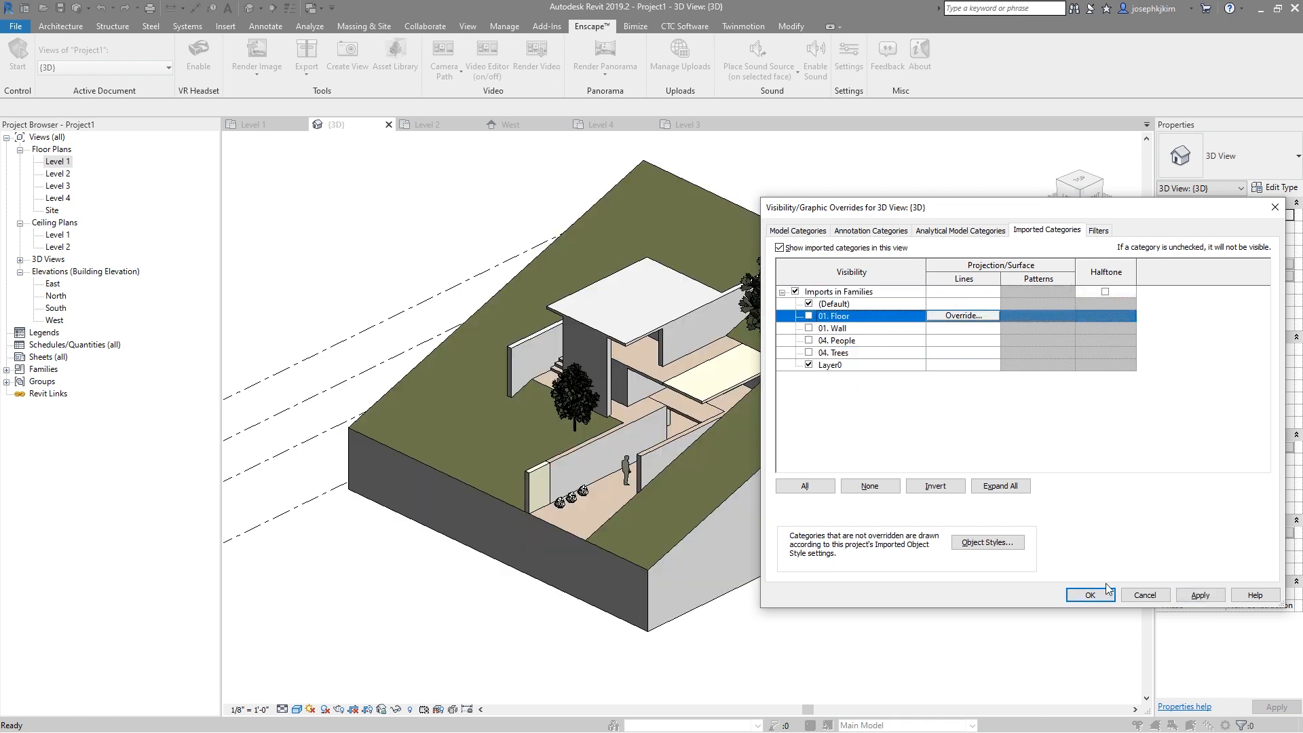
click(1194, 597)
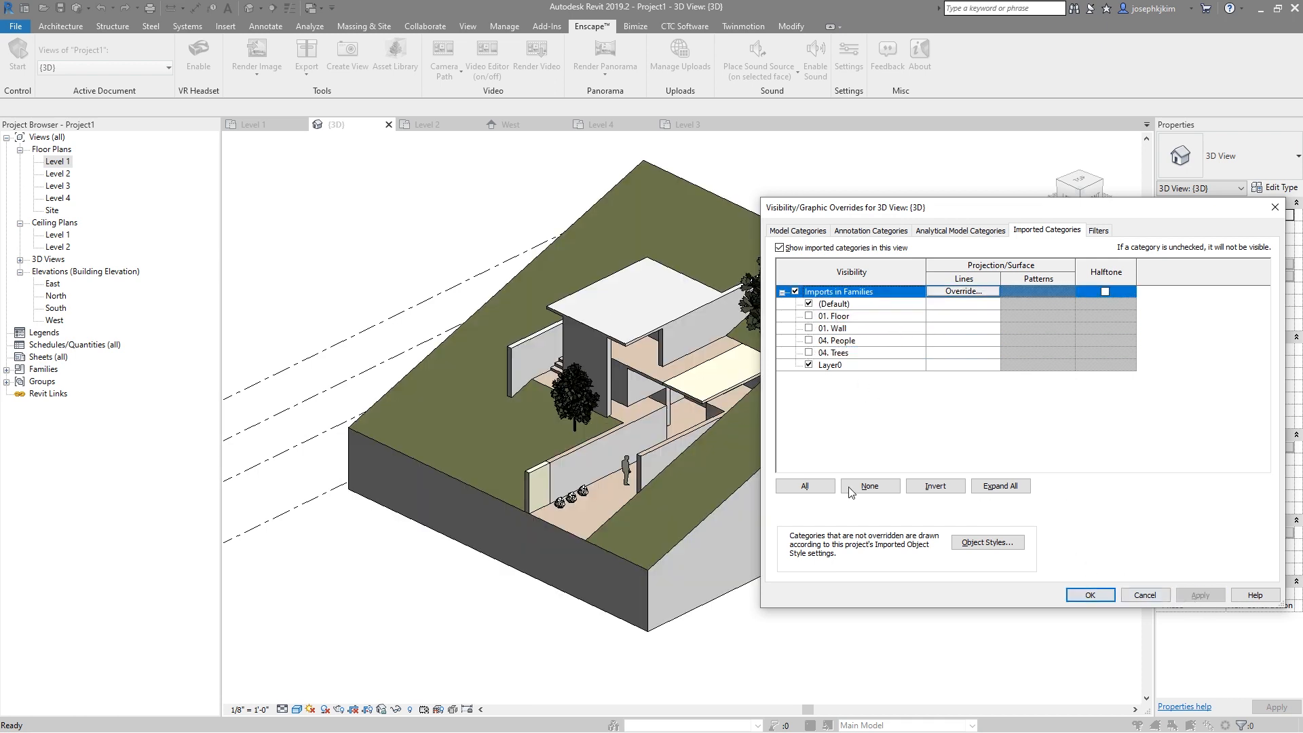
click(808, 315)
click(1199, 595)
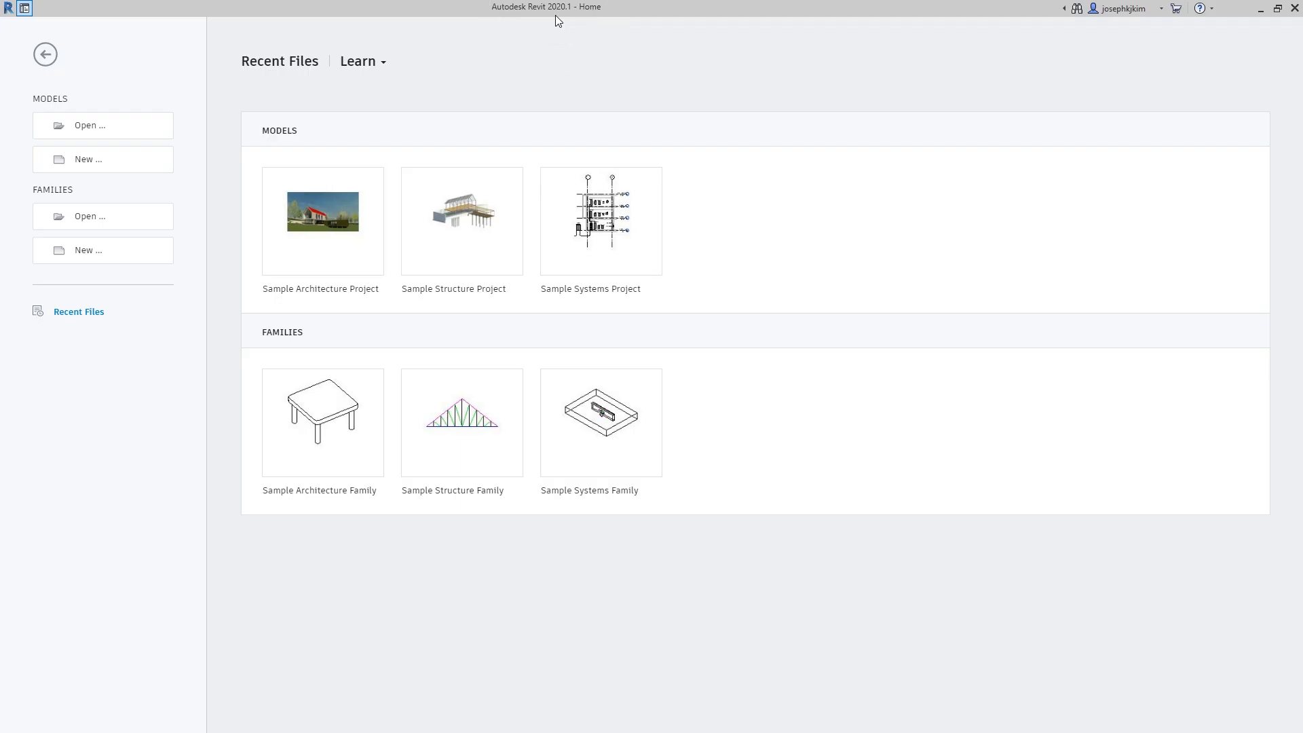
Step: In Revit 2020.1, create a new project from the Architectural Template
click(90, 162)
click(619, 344)
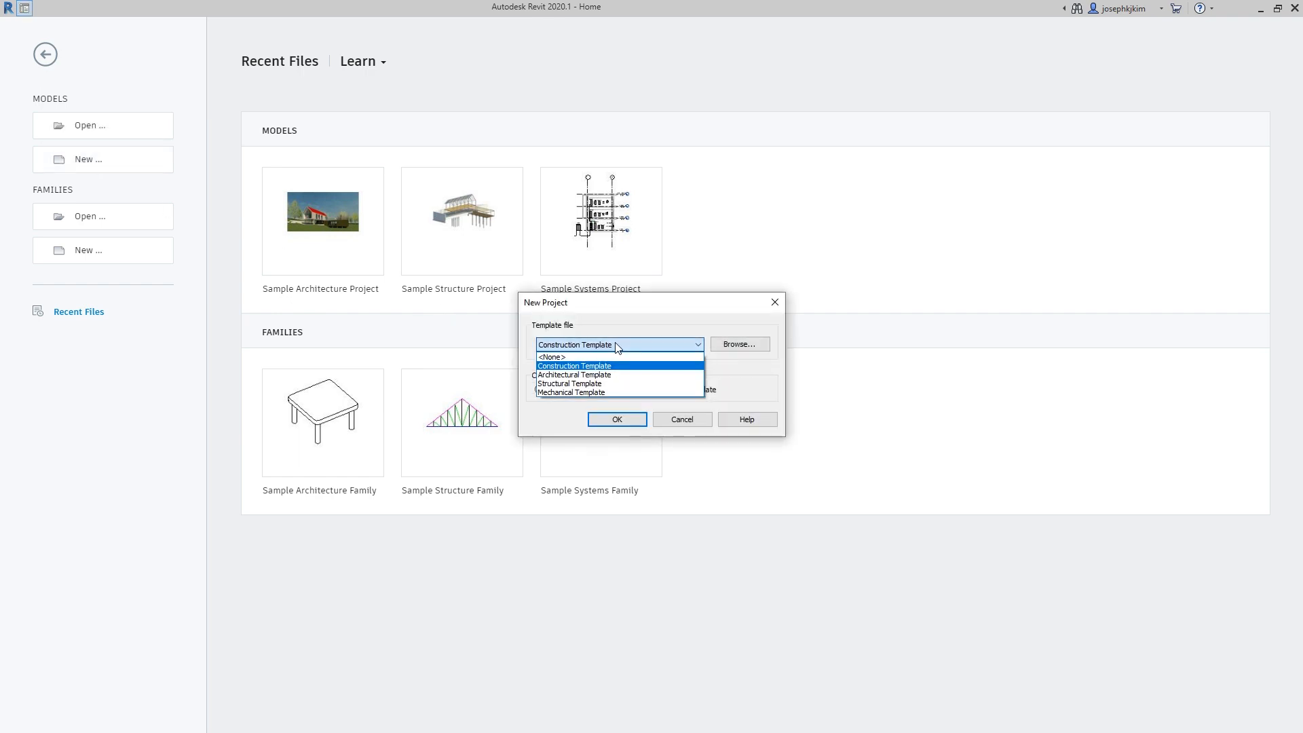
click(620, 374)
click(618, 419)
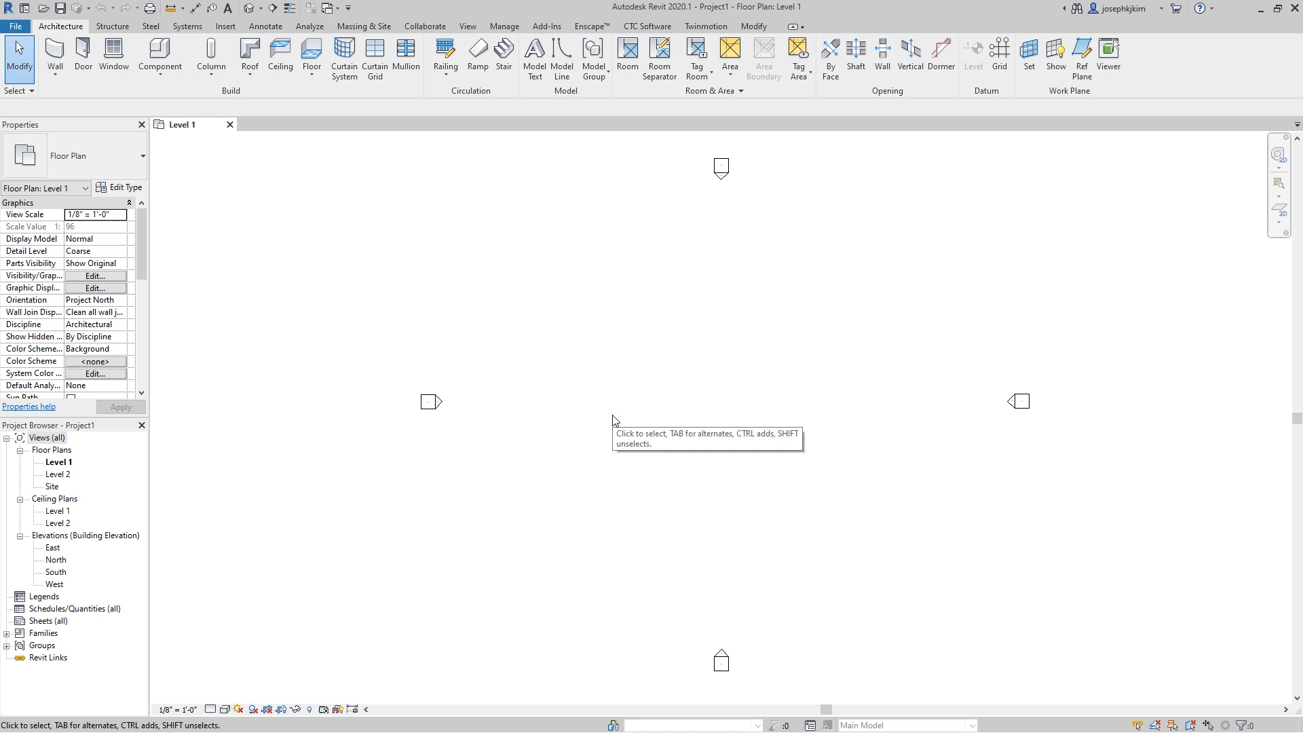
Step: Start an in-place component in the Generic Models category and name it Sketch
click(167, 82)
click(175, 129)
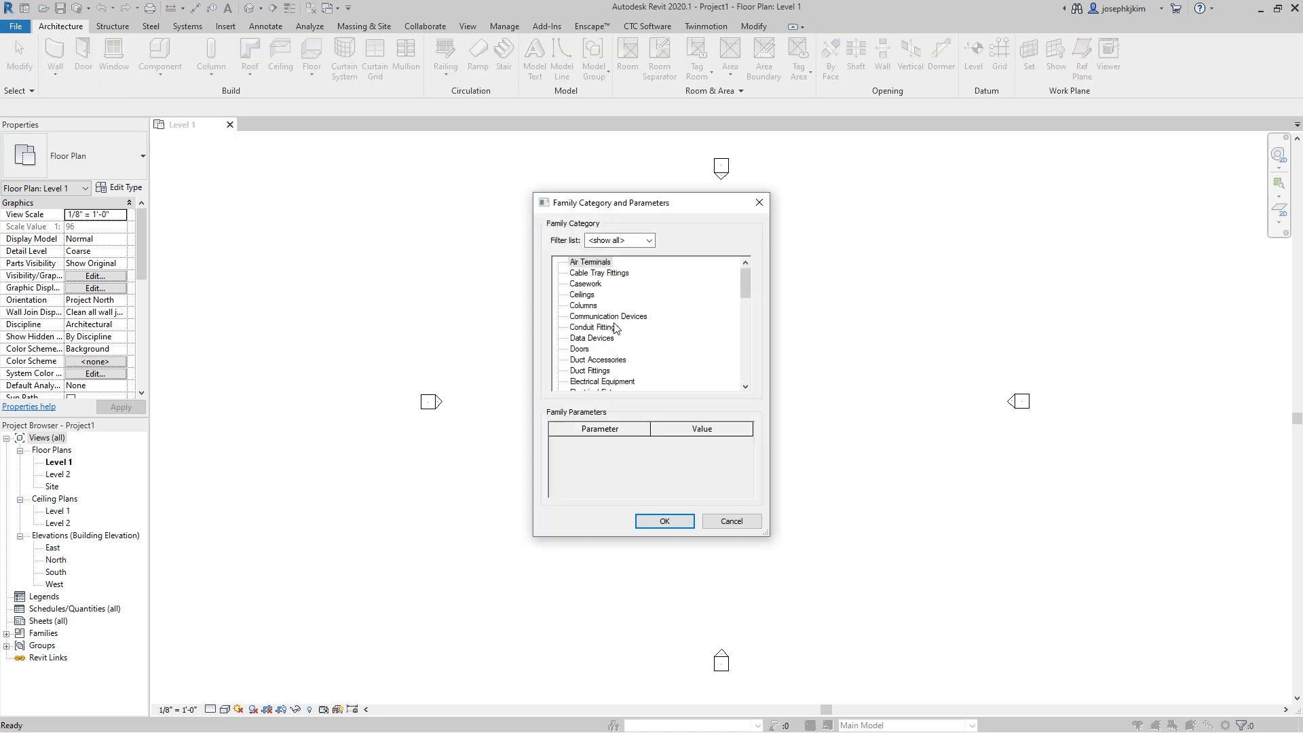
click(663, 521)
text(Sketc)
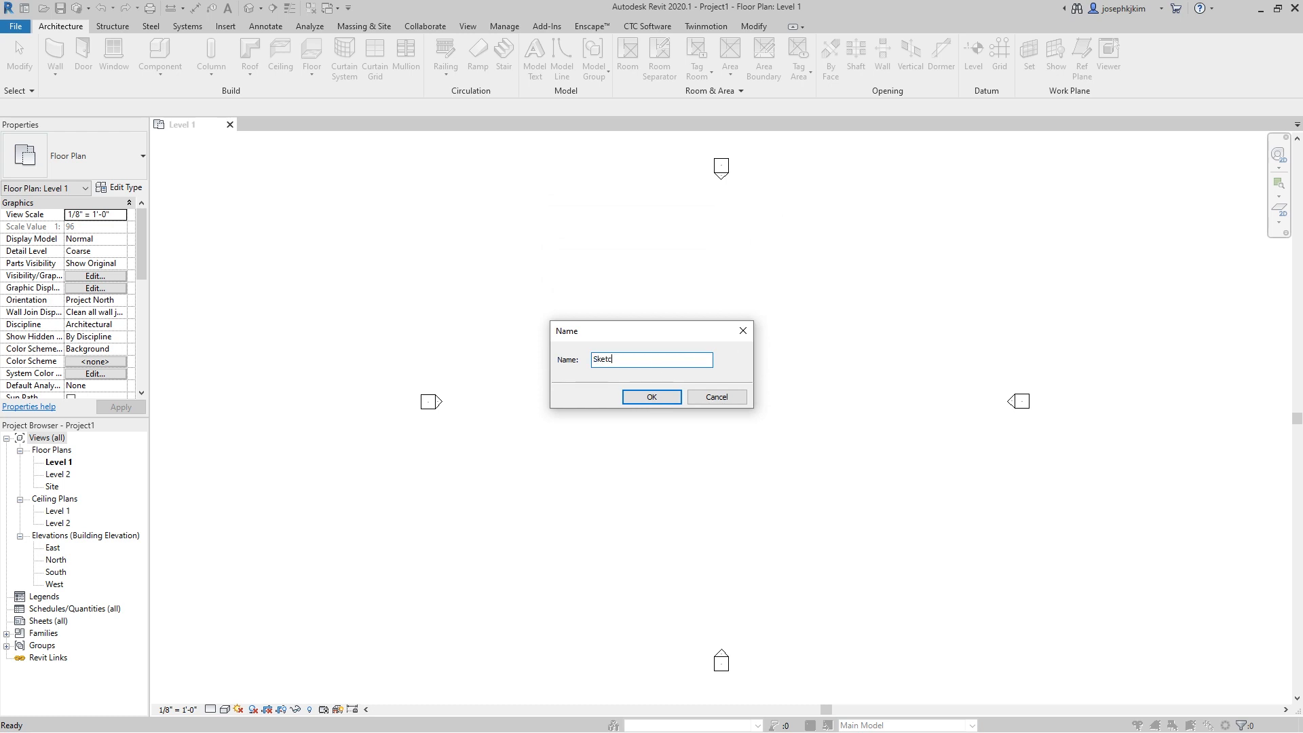
text(h)
key(Return)
Step: Link the SketchUp file Carve House.skp from the Desktop, positioned Auto - Origin to Origin at Level 1
click(85, 27)
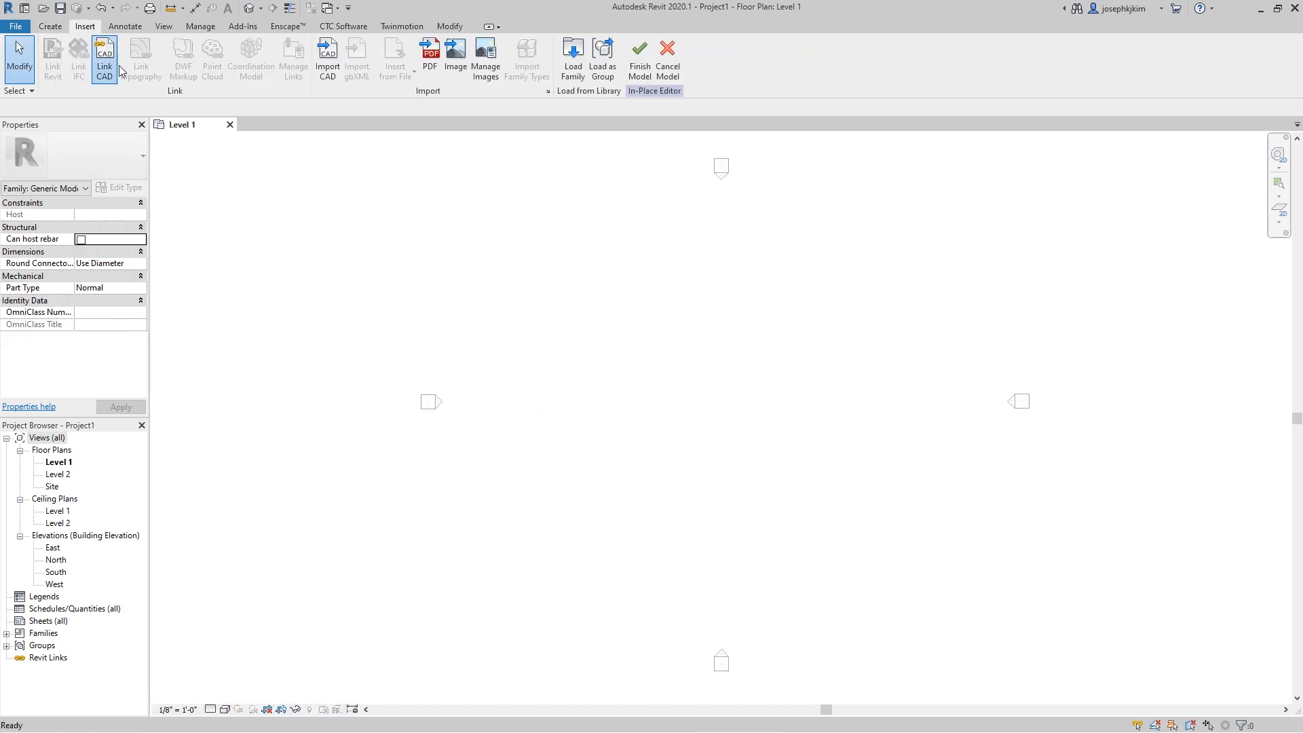
click(434, 384)
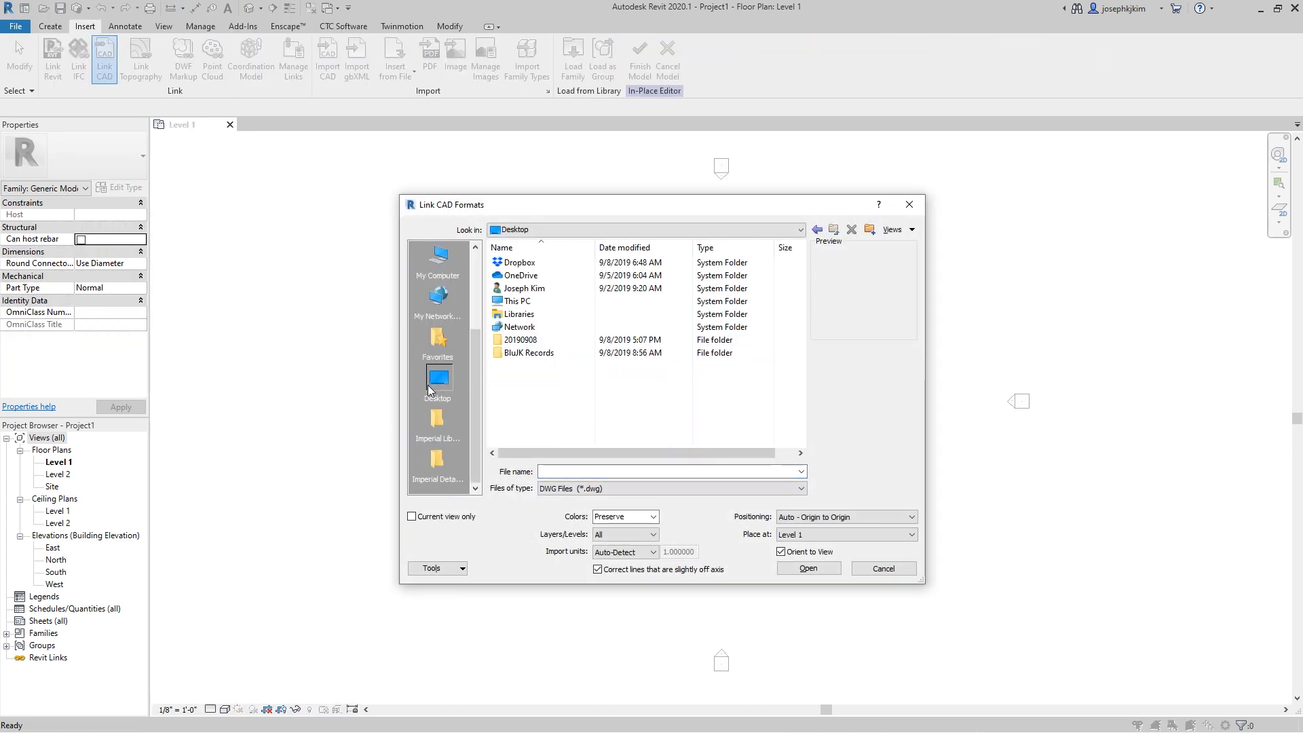
click(559, 488)
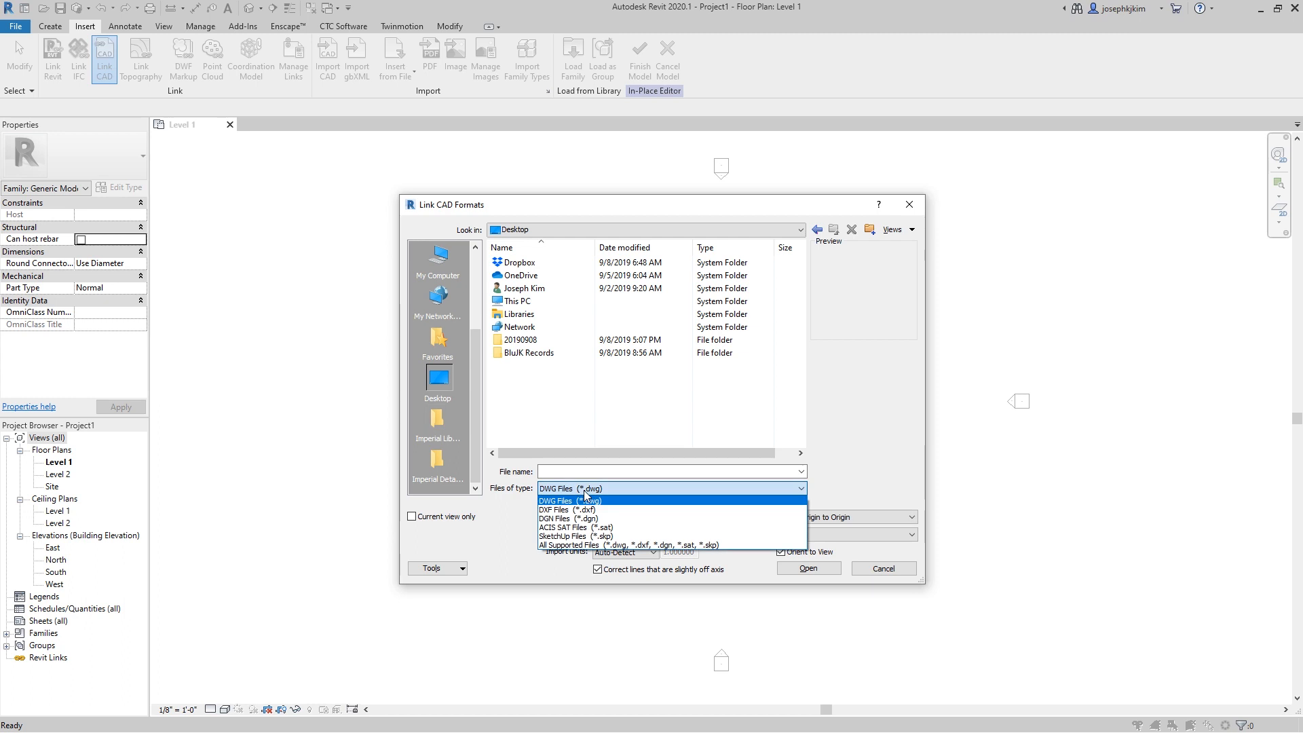
click(609, 536)
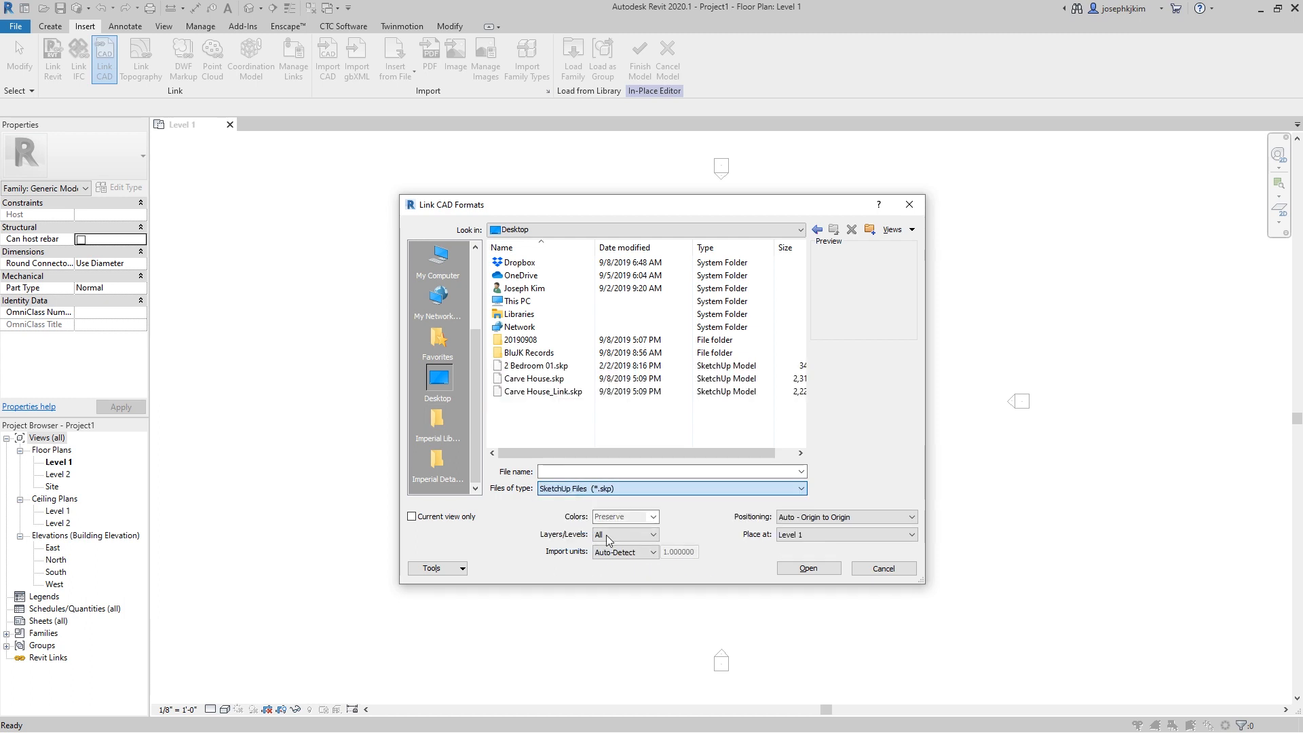
click(558, 380)
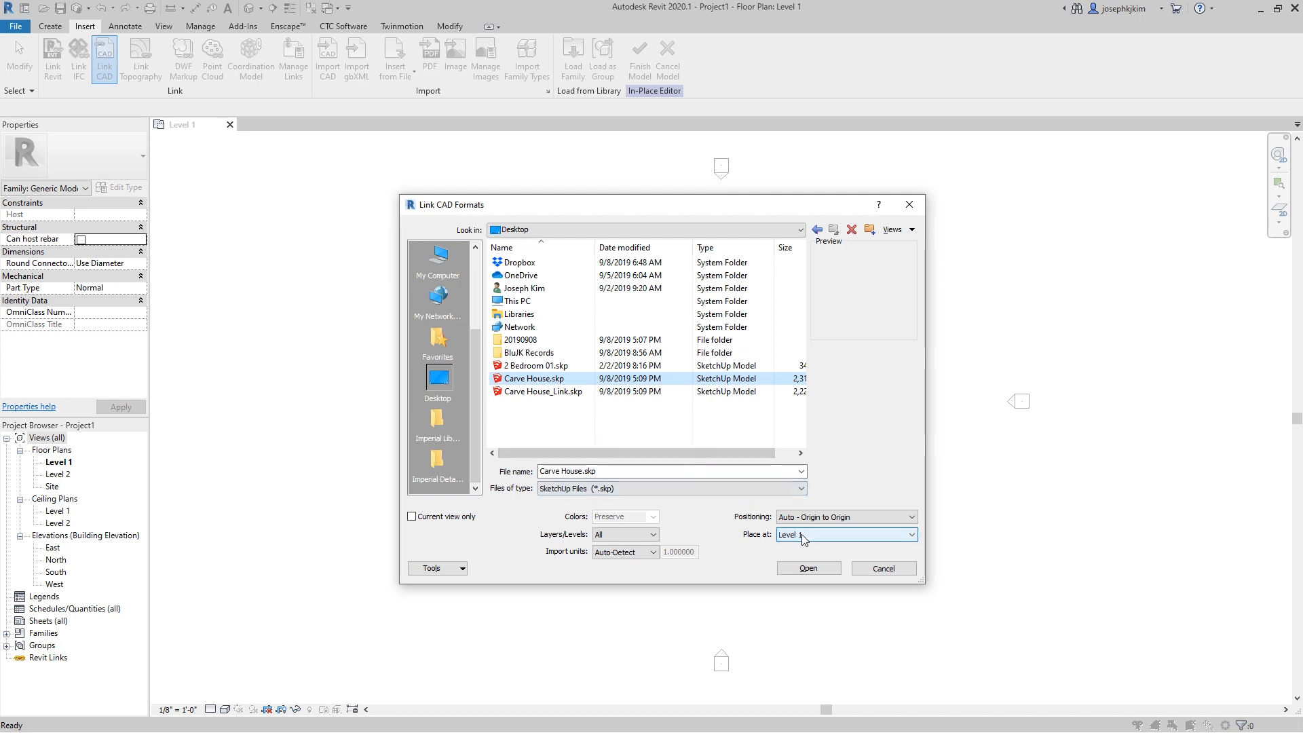
click(800, 570)
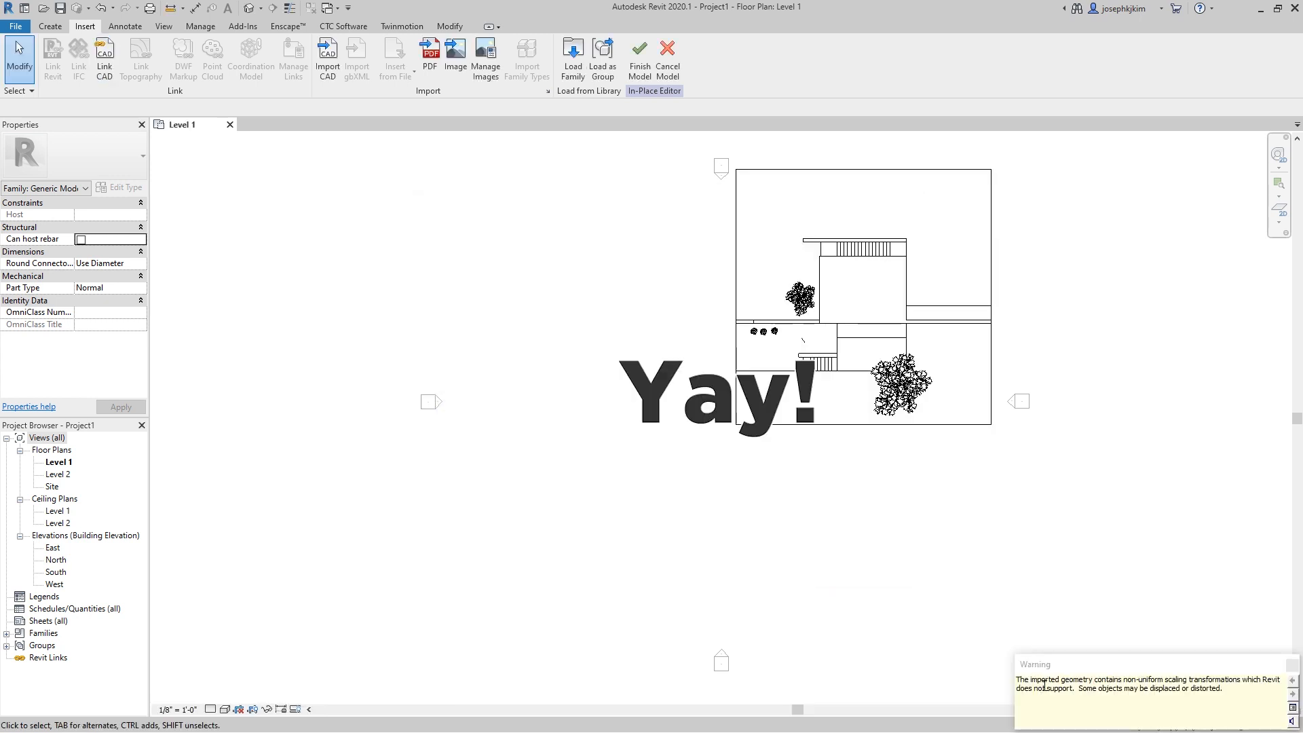
Step: Check the linked Carve House in the Level 1 plan and finish the in-place model
drag(1111, 679, 1144, 682)
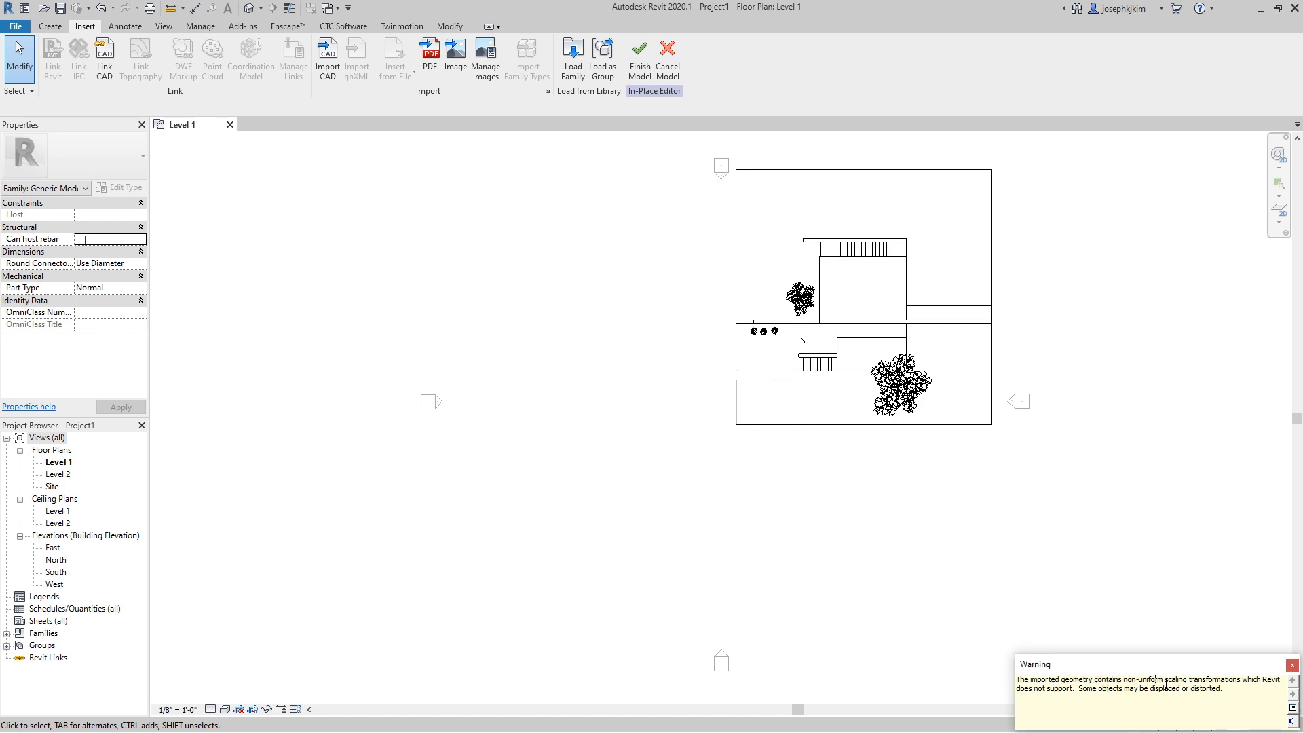
click(966, 534)
scroll(882, 281, up, 3)
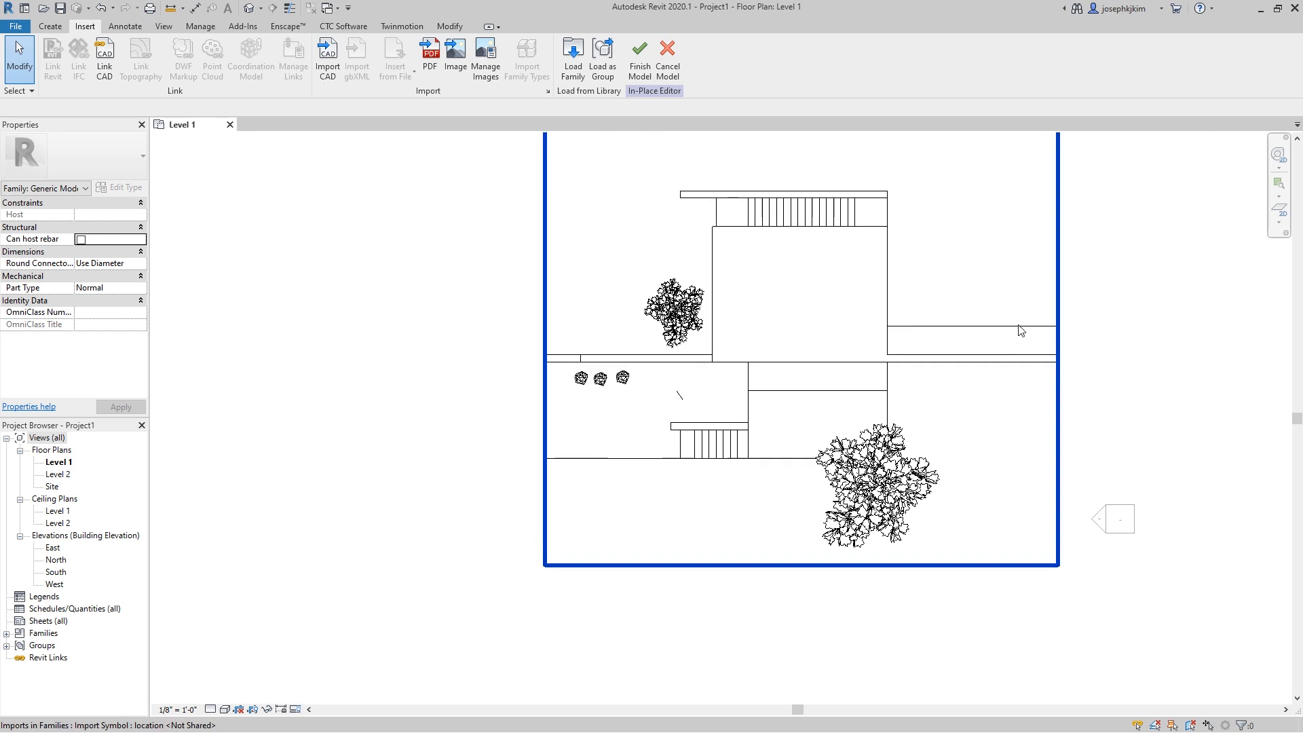
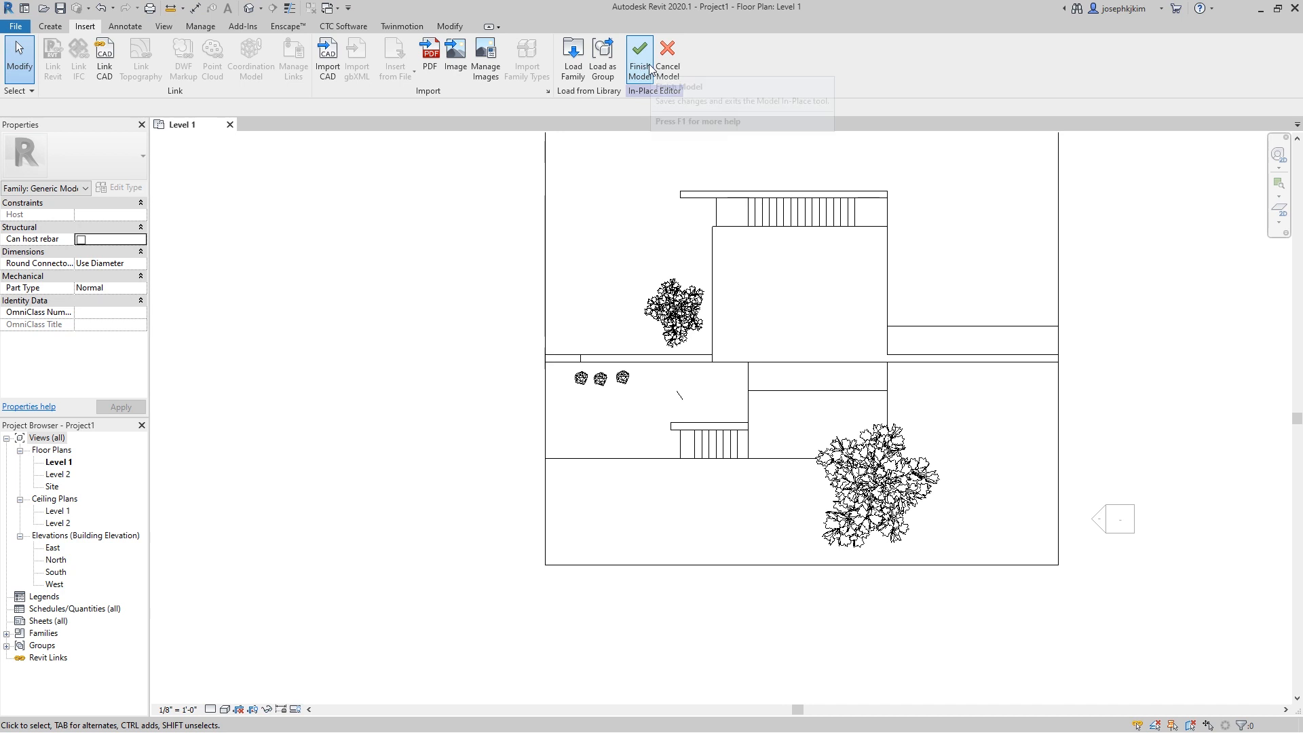
click(649, 68)
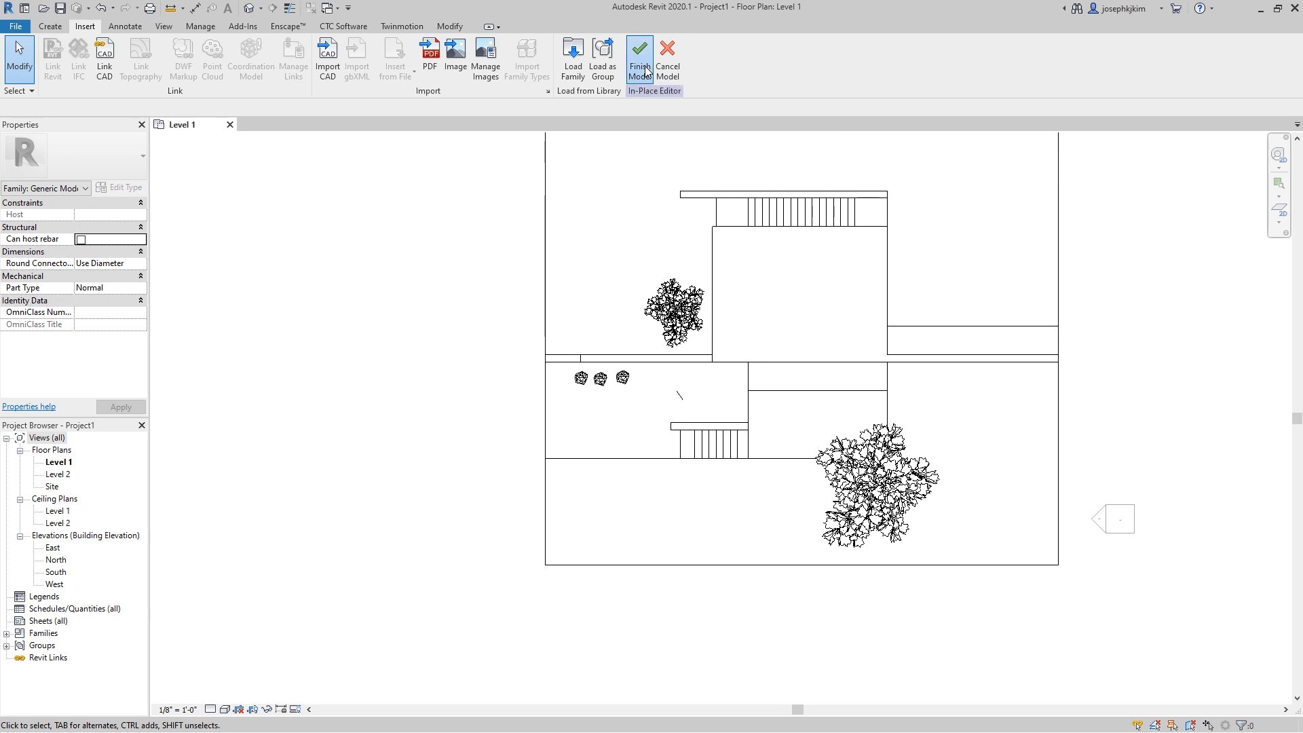
Step: Open the West elevation and set the elevation of Level 2 to 12' 0"
double_click(55, 583)
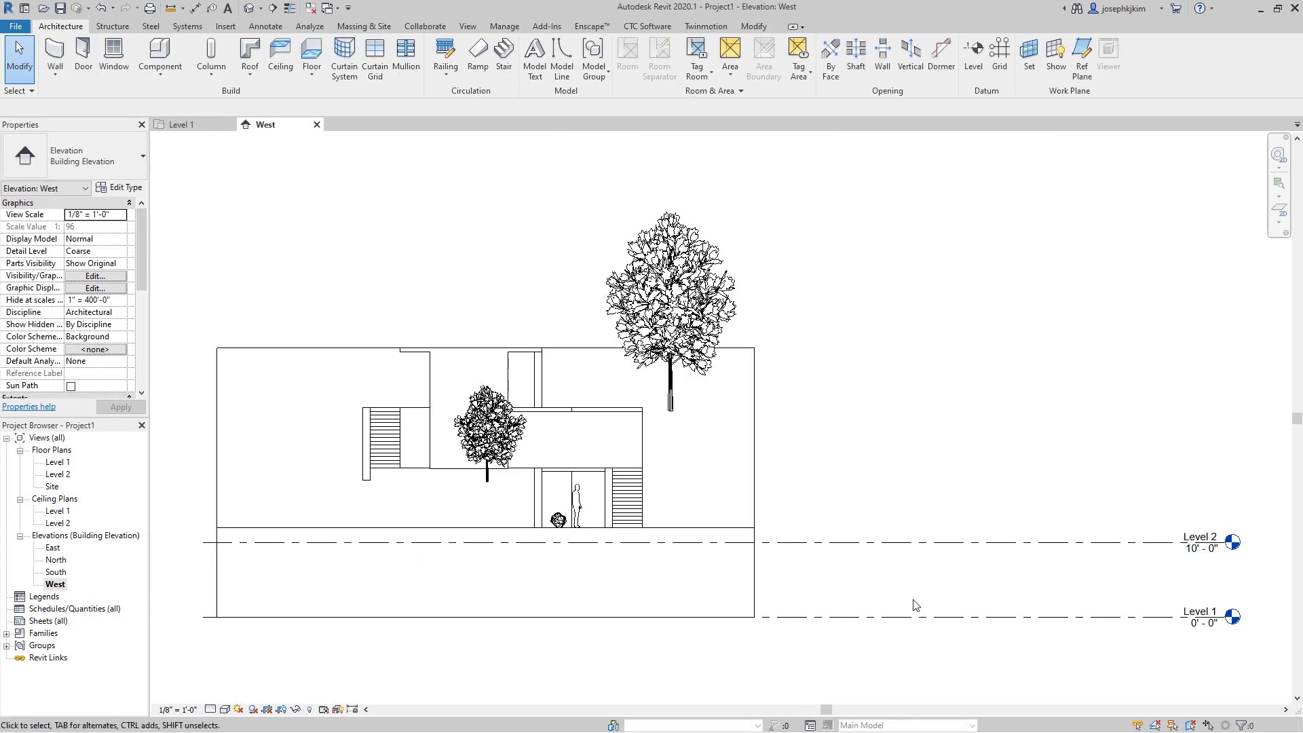
click(866, 542)
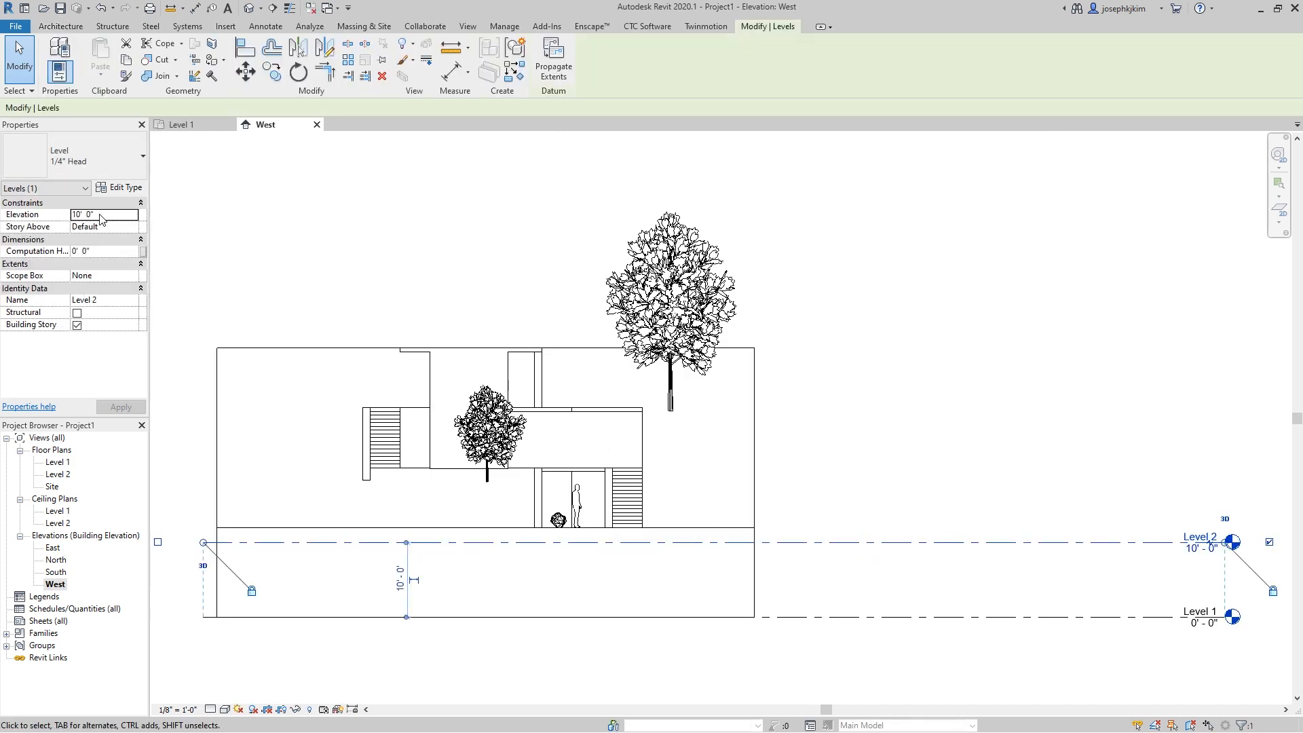
key(Return)
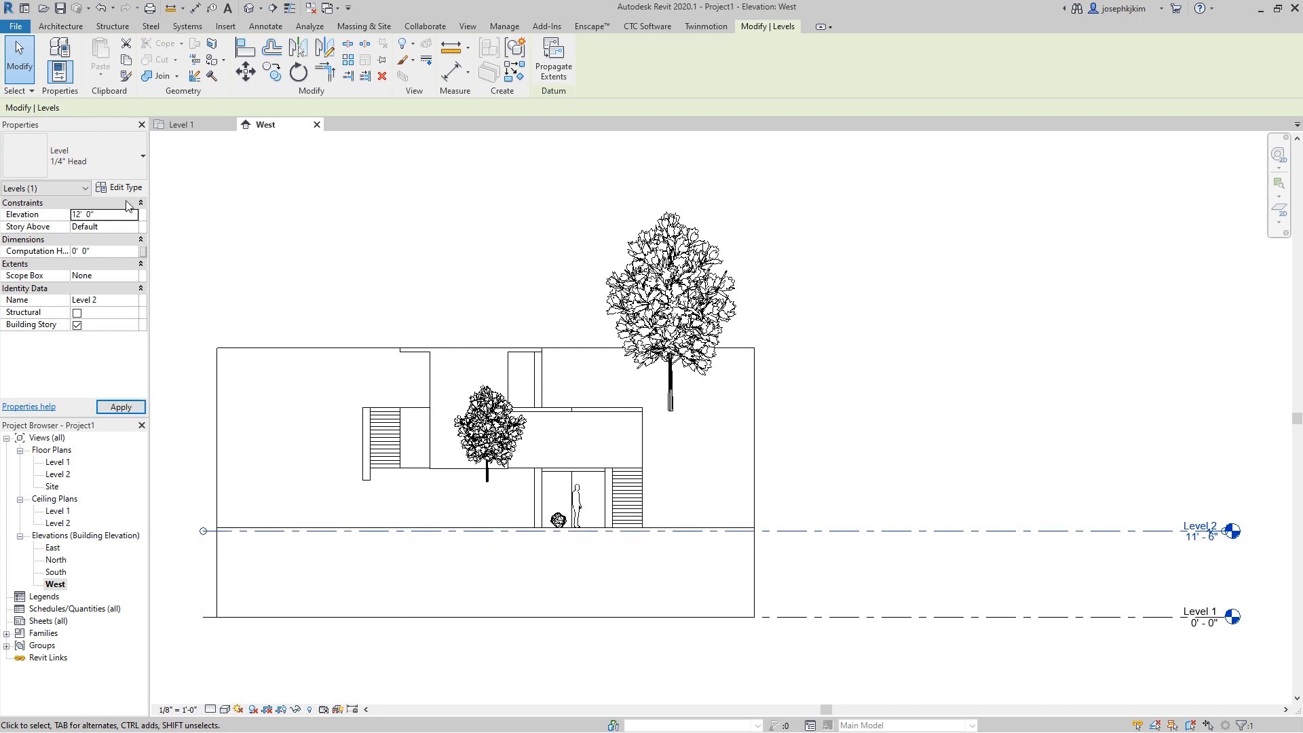
Step: Copy Level 2 upward in the West elevation to add another level above it
key(c)
key(o)
click(872, 437)
click(870, 395)
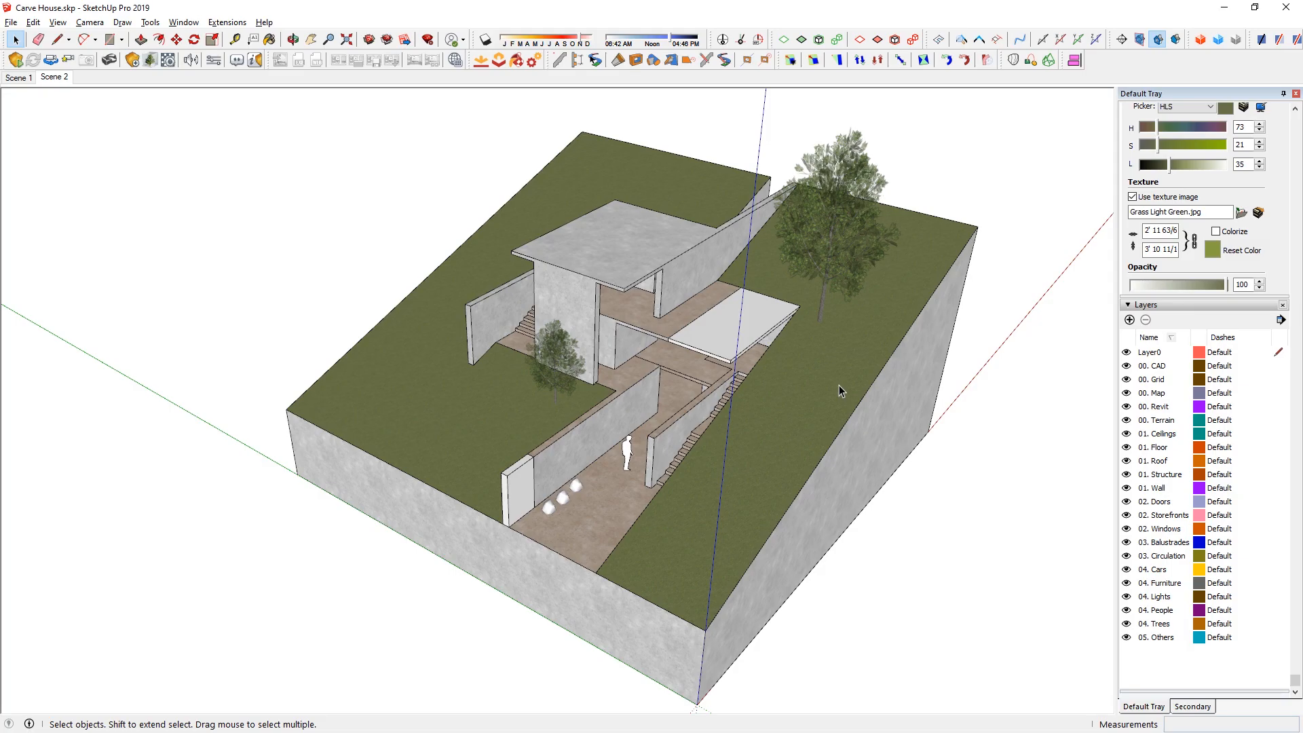
Step: Switch to SketchUp, select the entire Carve House model and move the midpoint of its front base edge onto the origin
click(823, 398)
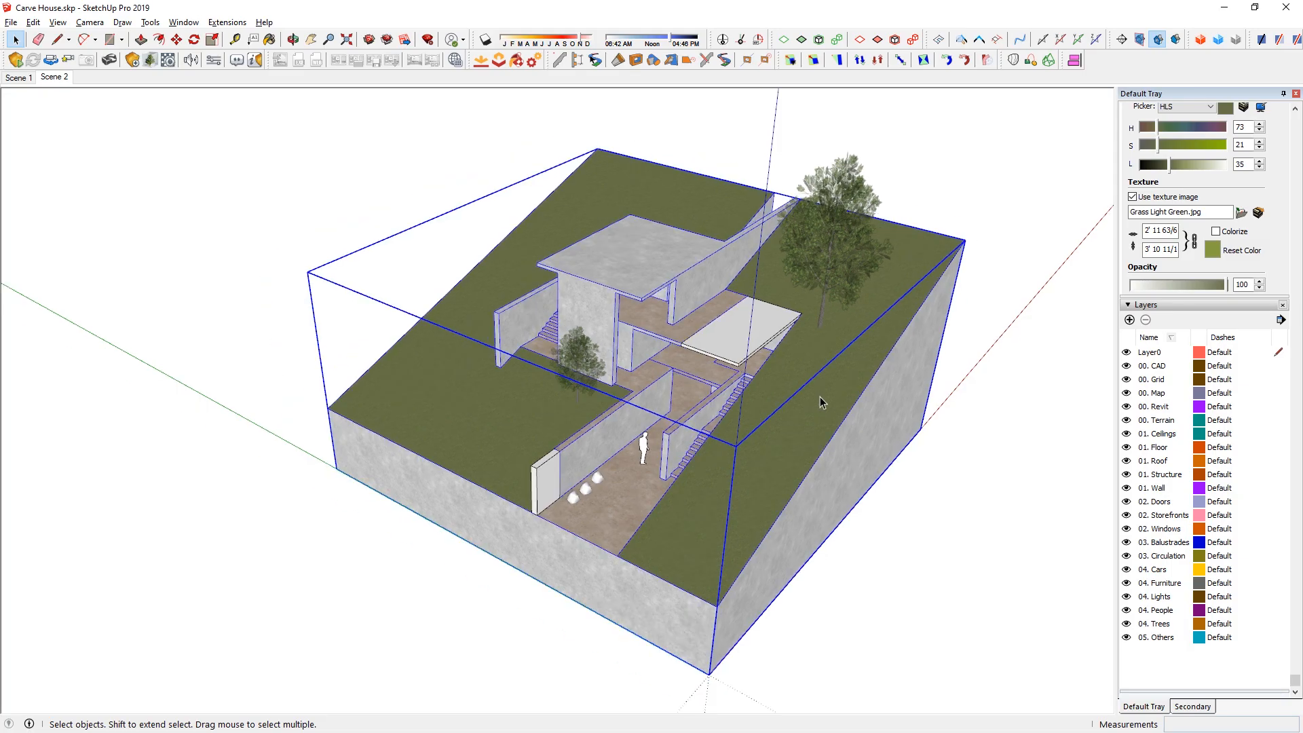
scroll(640, 294, down, 3)
drag(335, 174, 997, 685)
scroll(654, 374, down, 2)
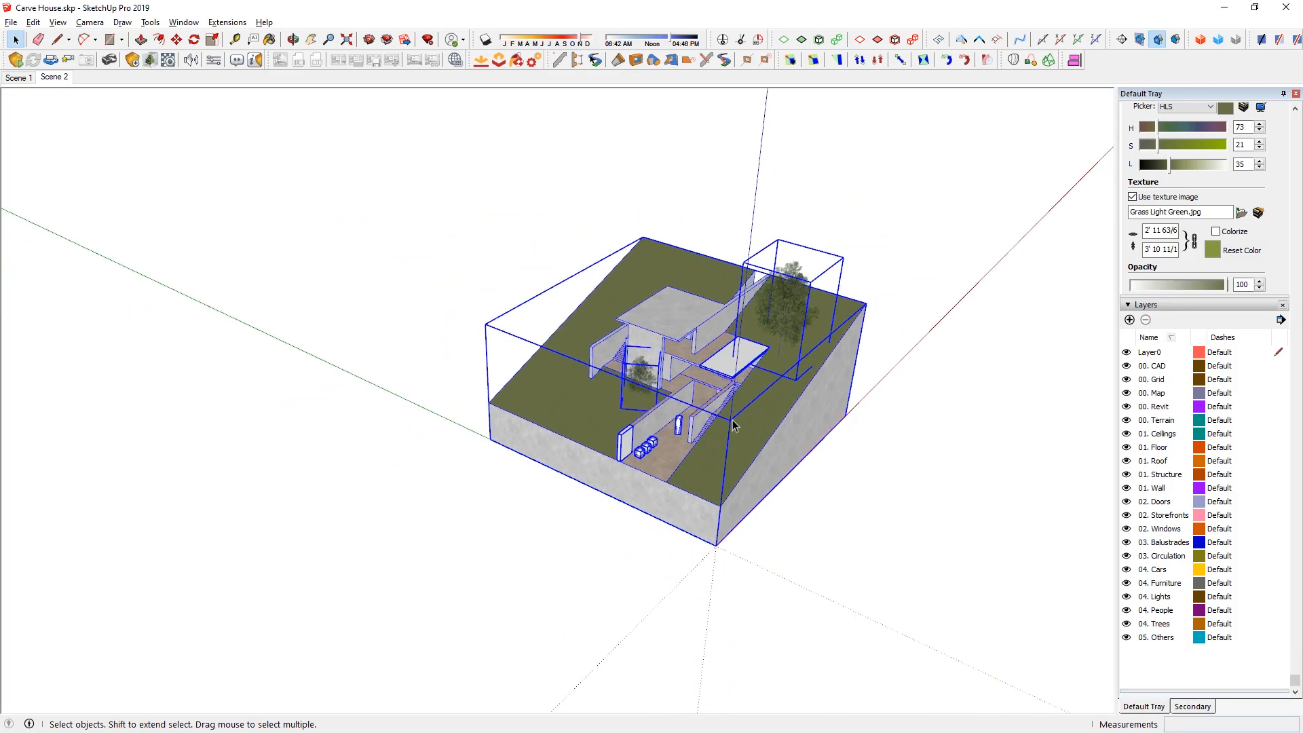
key(m)
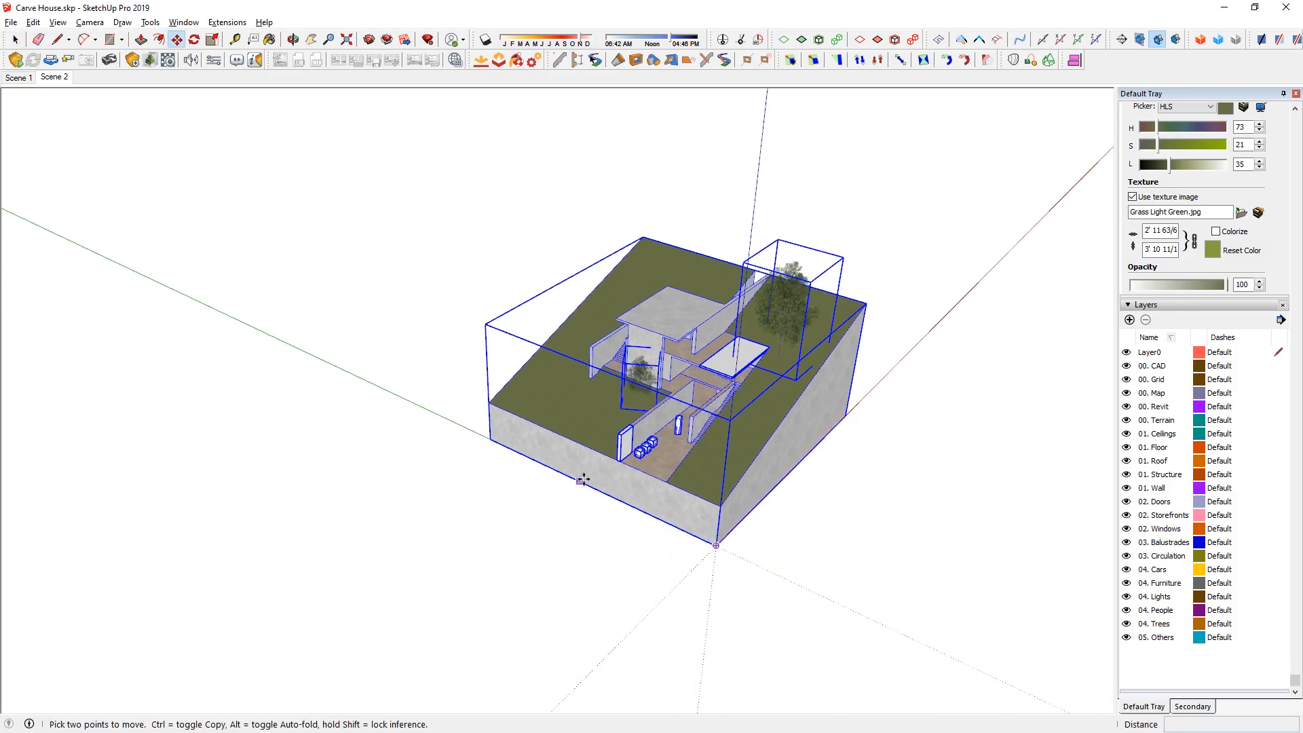
click(593, 488)
click(715, 546)
middle_drag(715, 546, 566, 422)
scroll(638, 483, down, 3)
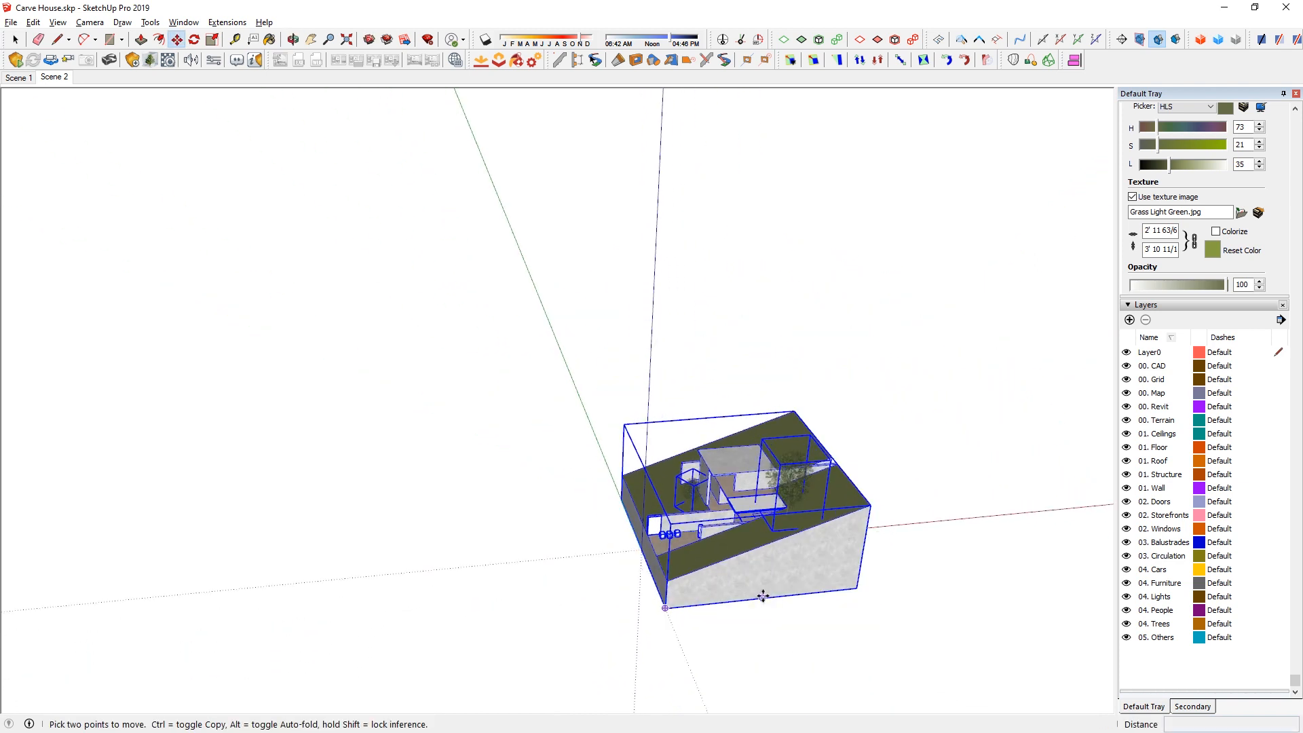
Step: Move the selected model 36' along the red axis, from its side base edge's midpoint to the corner, centring it on the origin
click(762, 595)
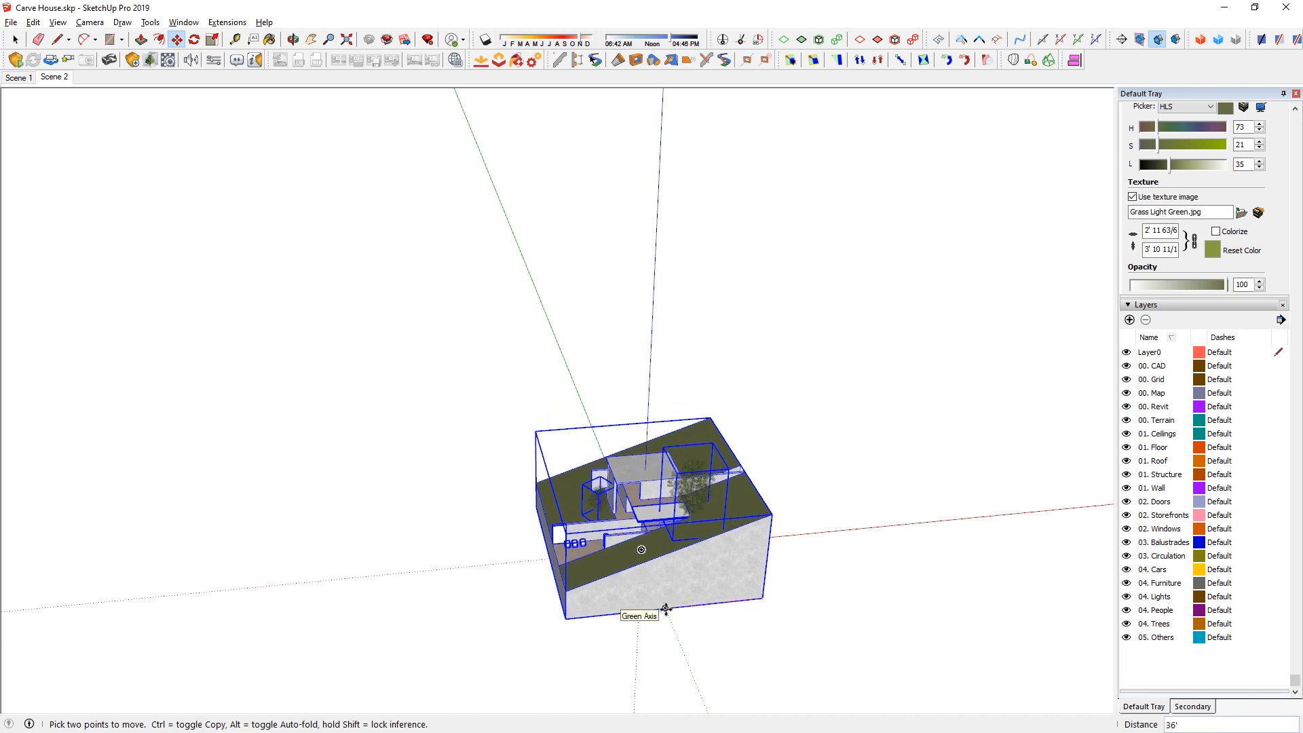
click(665, 608)
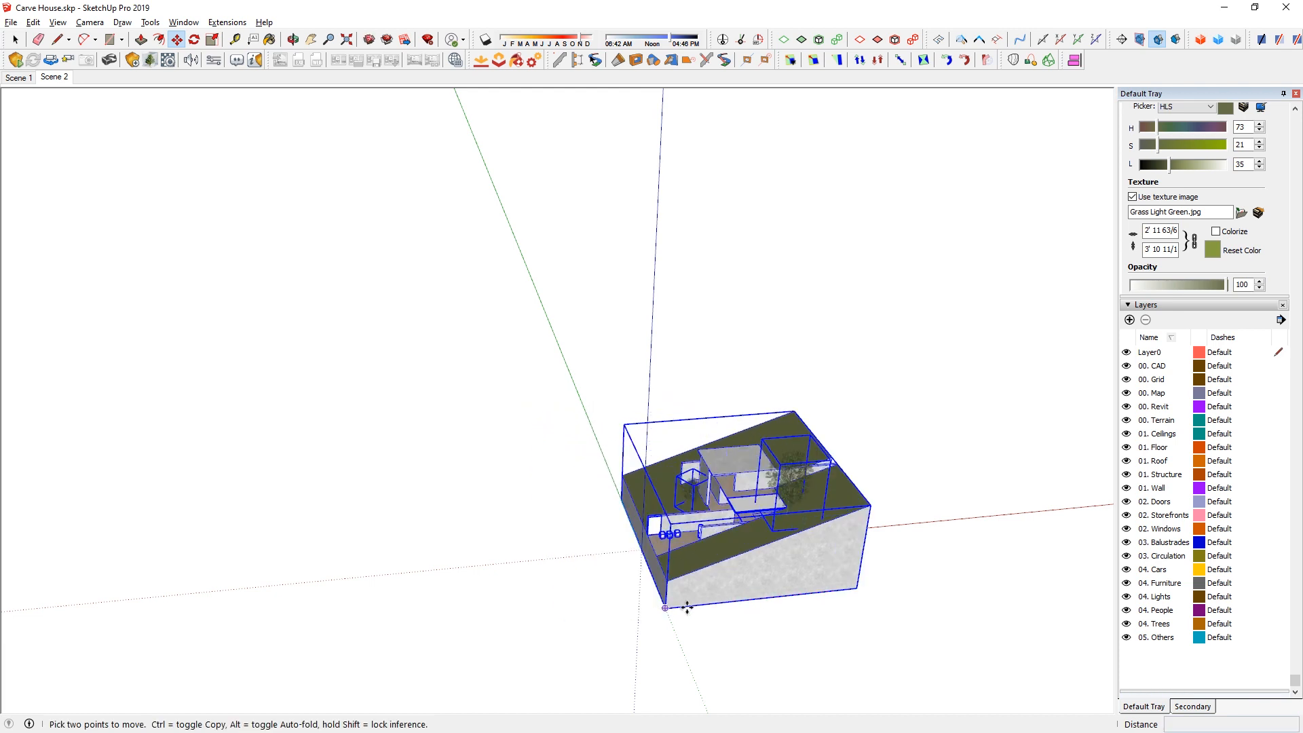
click(768, 600)
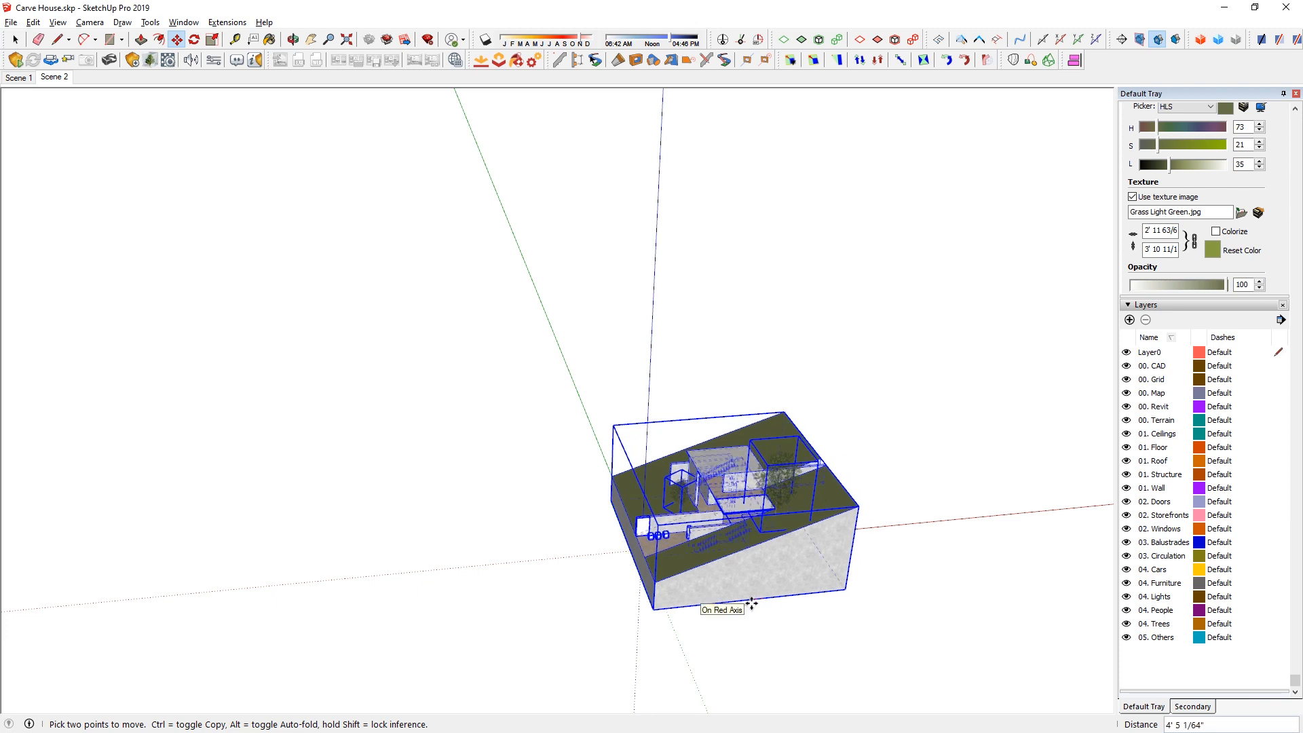
scroll(751, 603, up, 6)
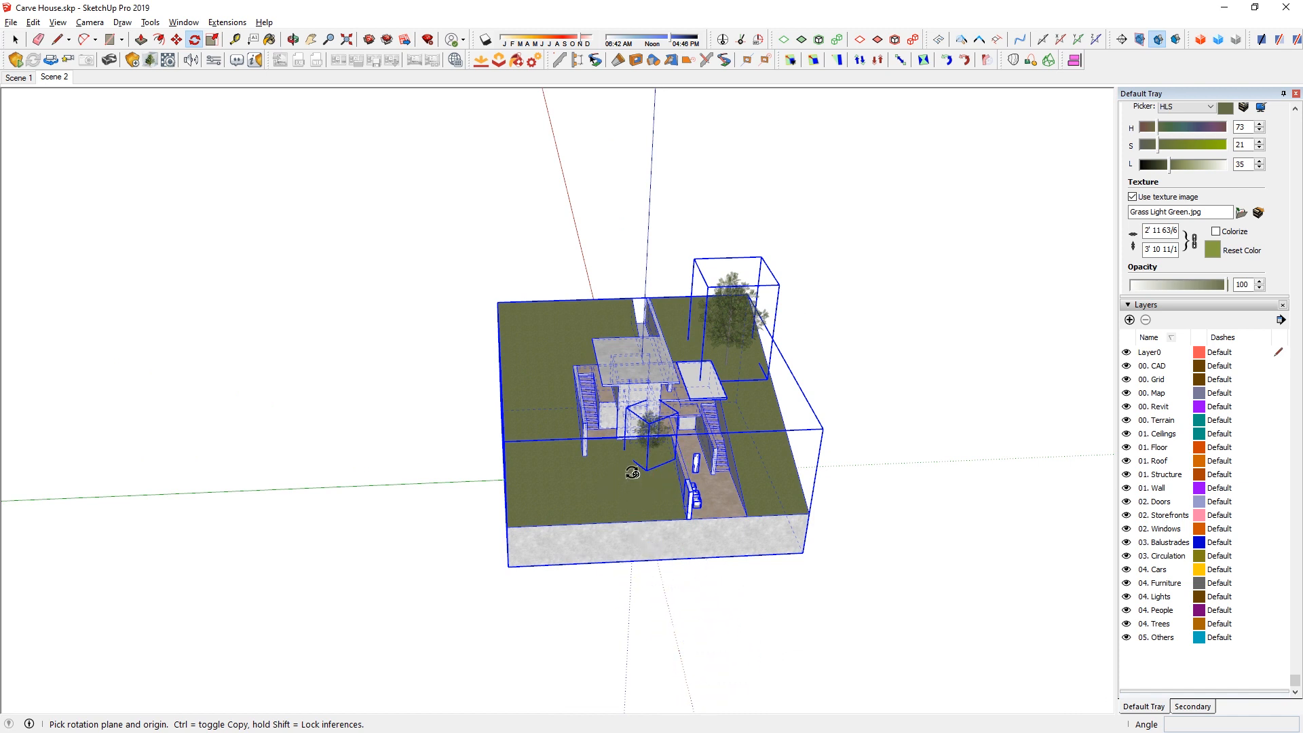
Step: Rotate the selected model 90 degrees about the vertical axis, from the red axis to the green axis, and save the Carve House file
click(671, 619)
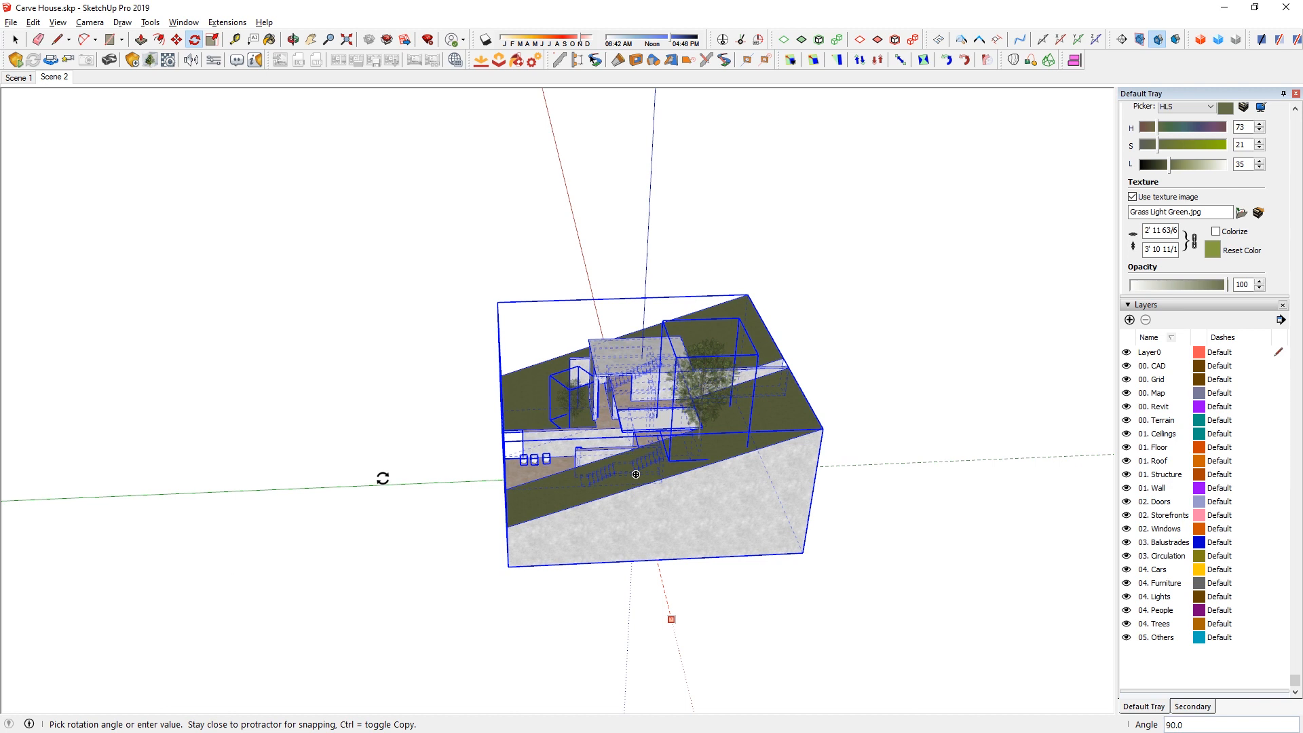
click(383, 479)
key(space)
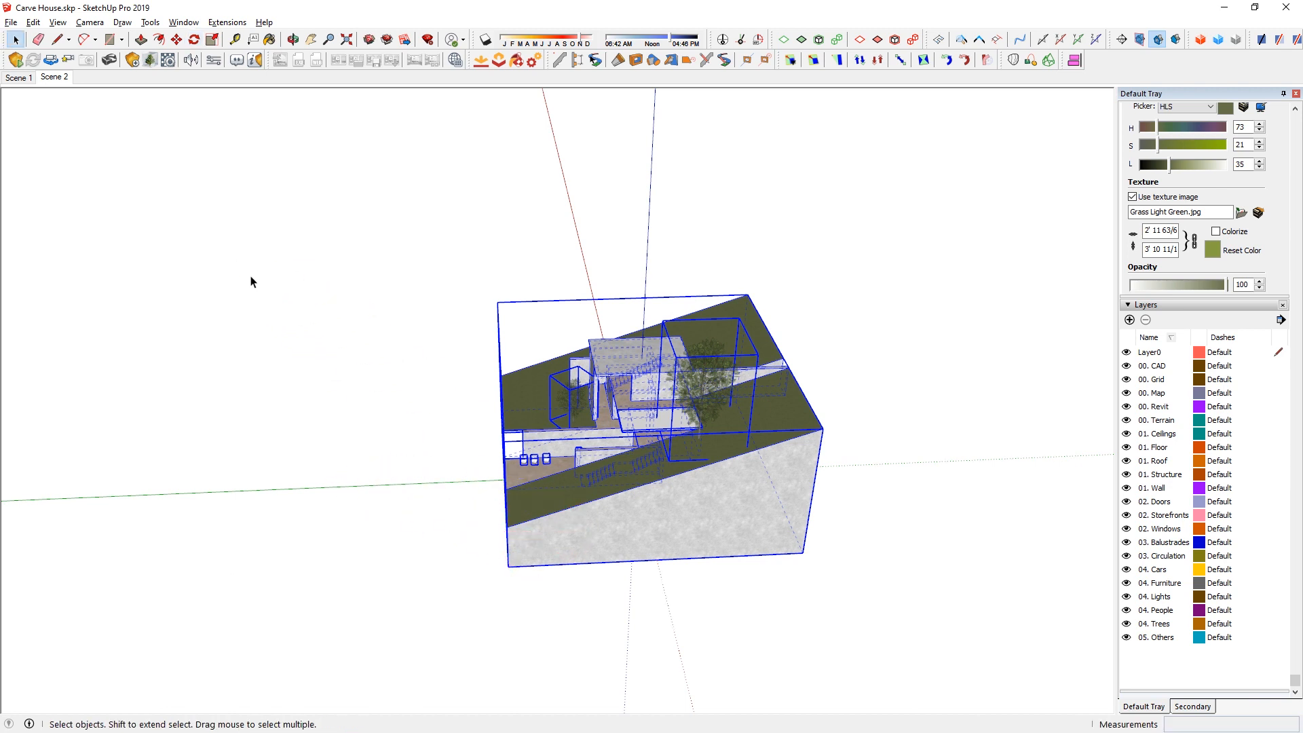
middle_drag(251, 282, 425, 497)
scroll(599, 373, up, 5)
middle_drag(599, 373, 590, 426)
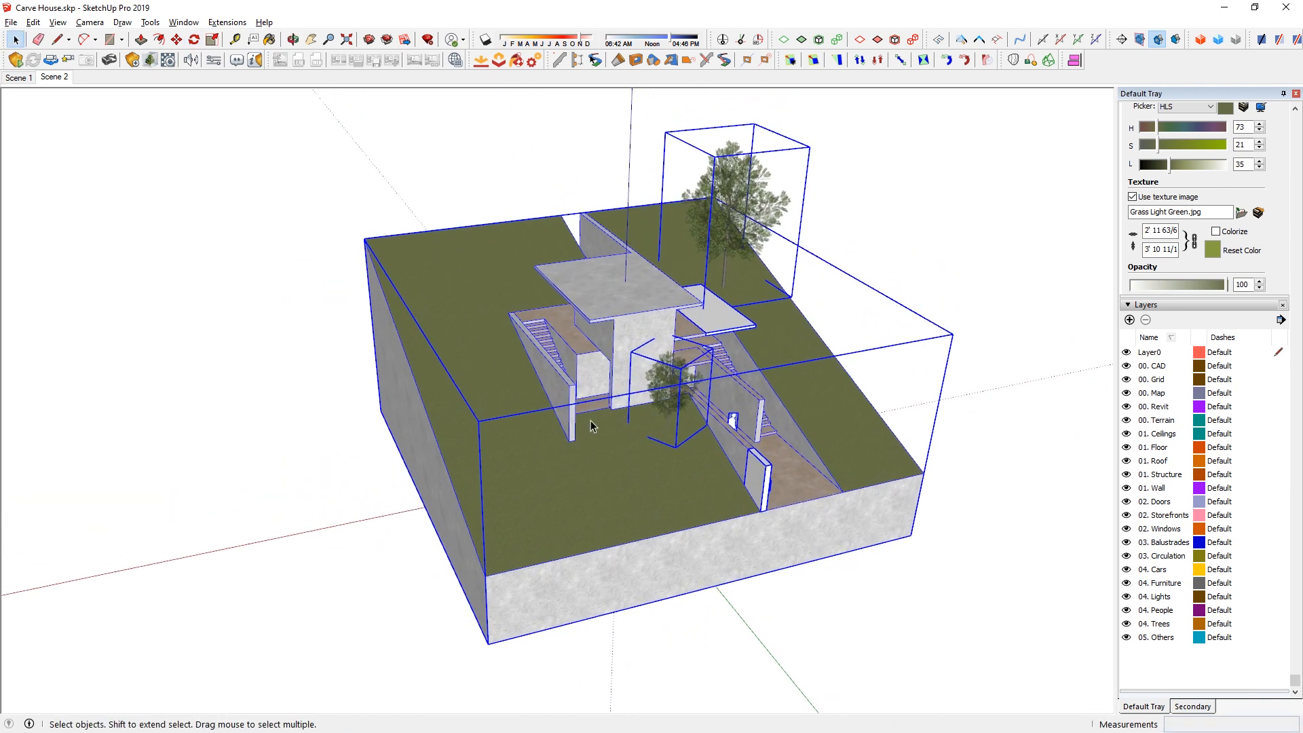
key(ctrl+s)
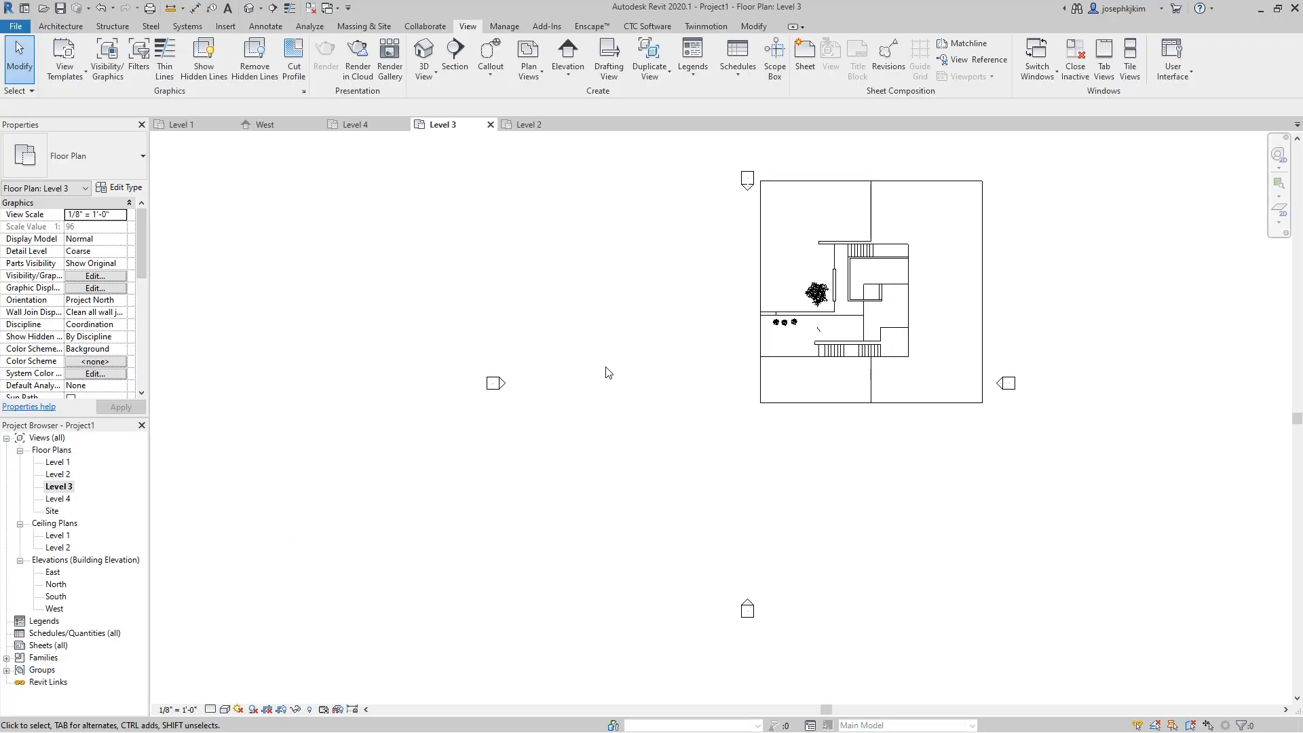
Step: Switch to Revit, reload the Carve House.skp CAD link, and open and finish the in-place model from the Level 3 plan to refresh it
click(506, 27)
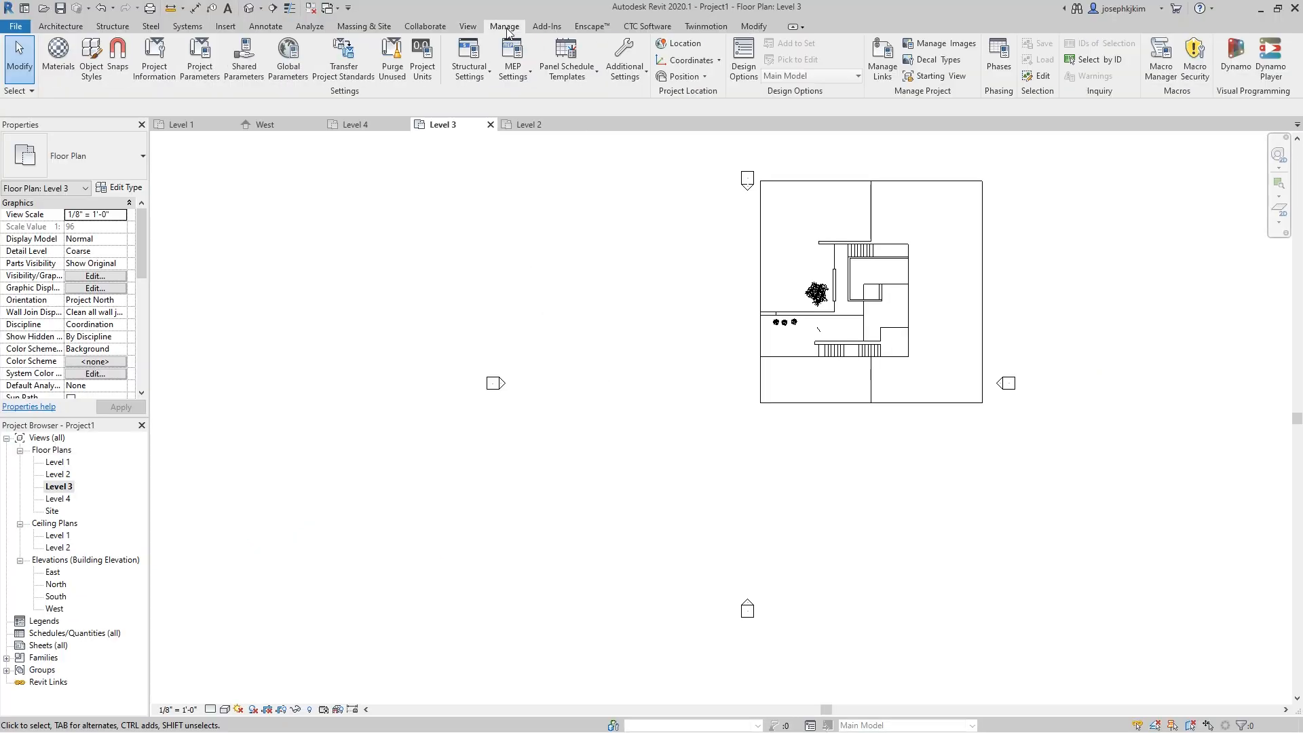
click(884, 68)
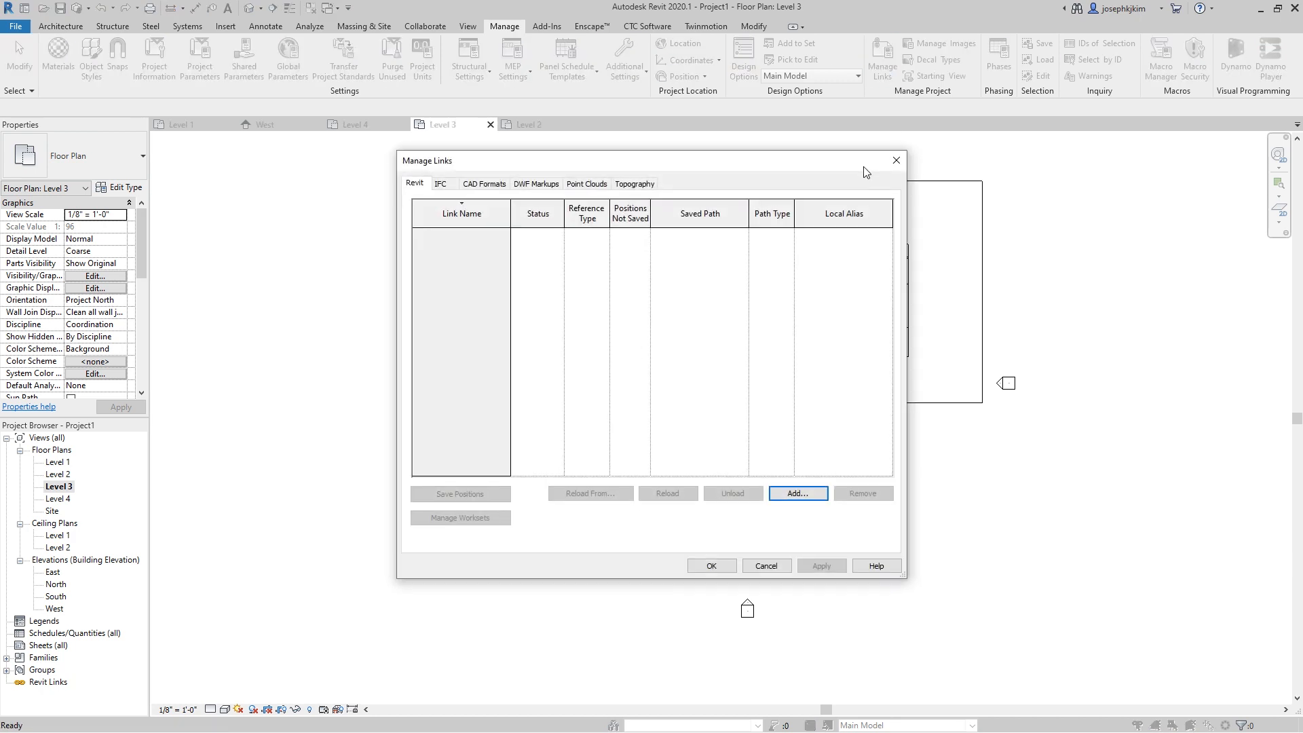
click(484, 183)
click(479, 233)
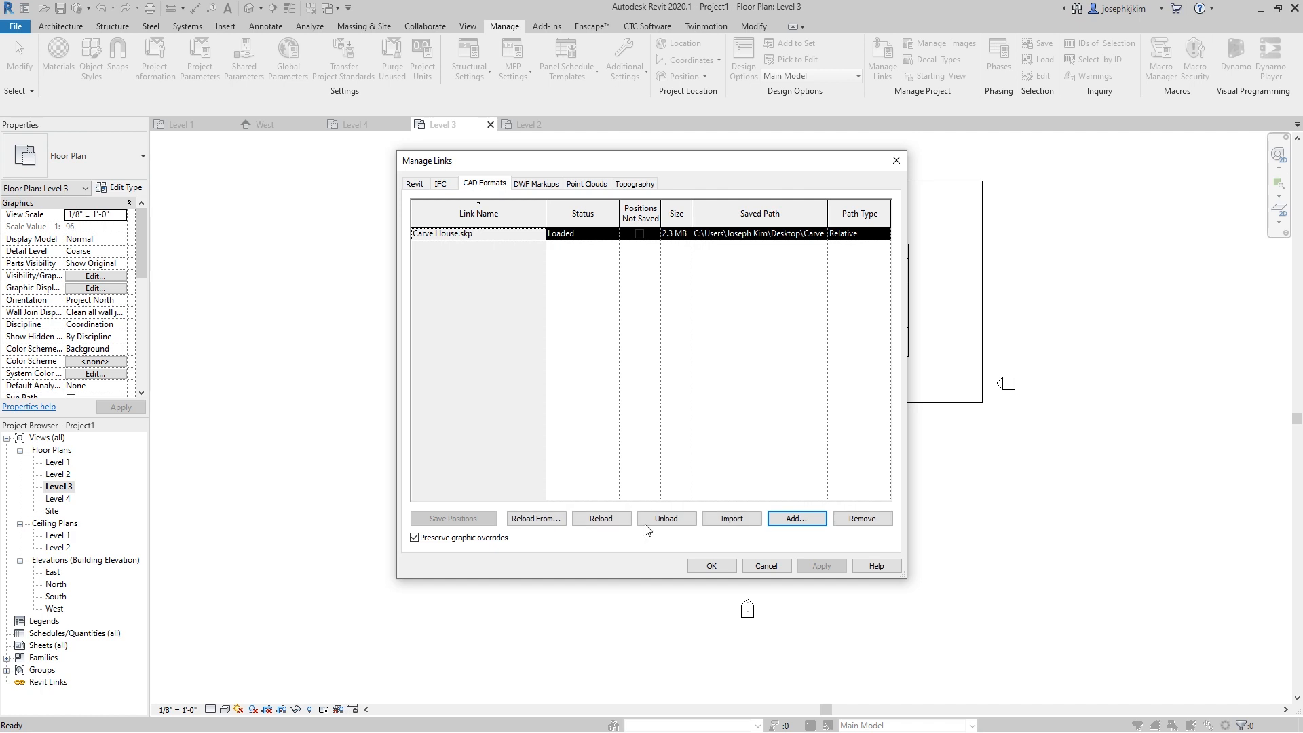
click(601, 519)
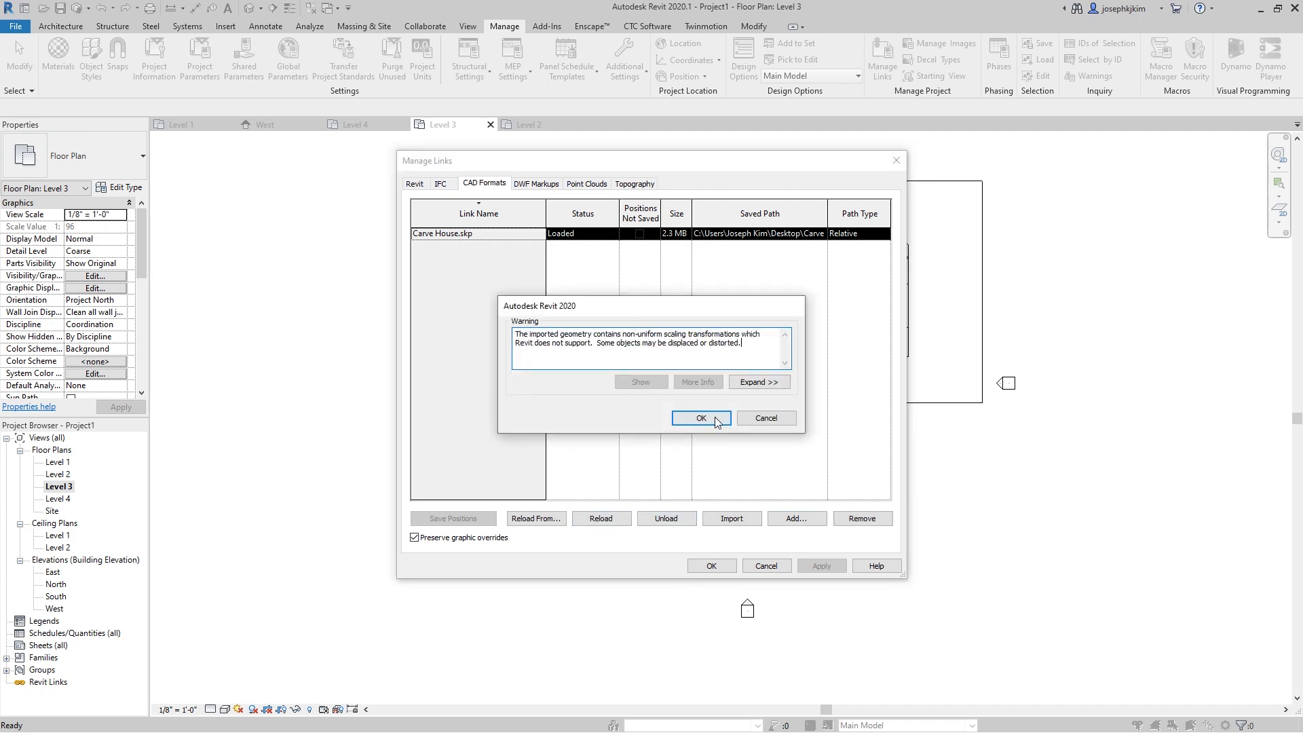
click(705, 415)
click(723, 569)
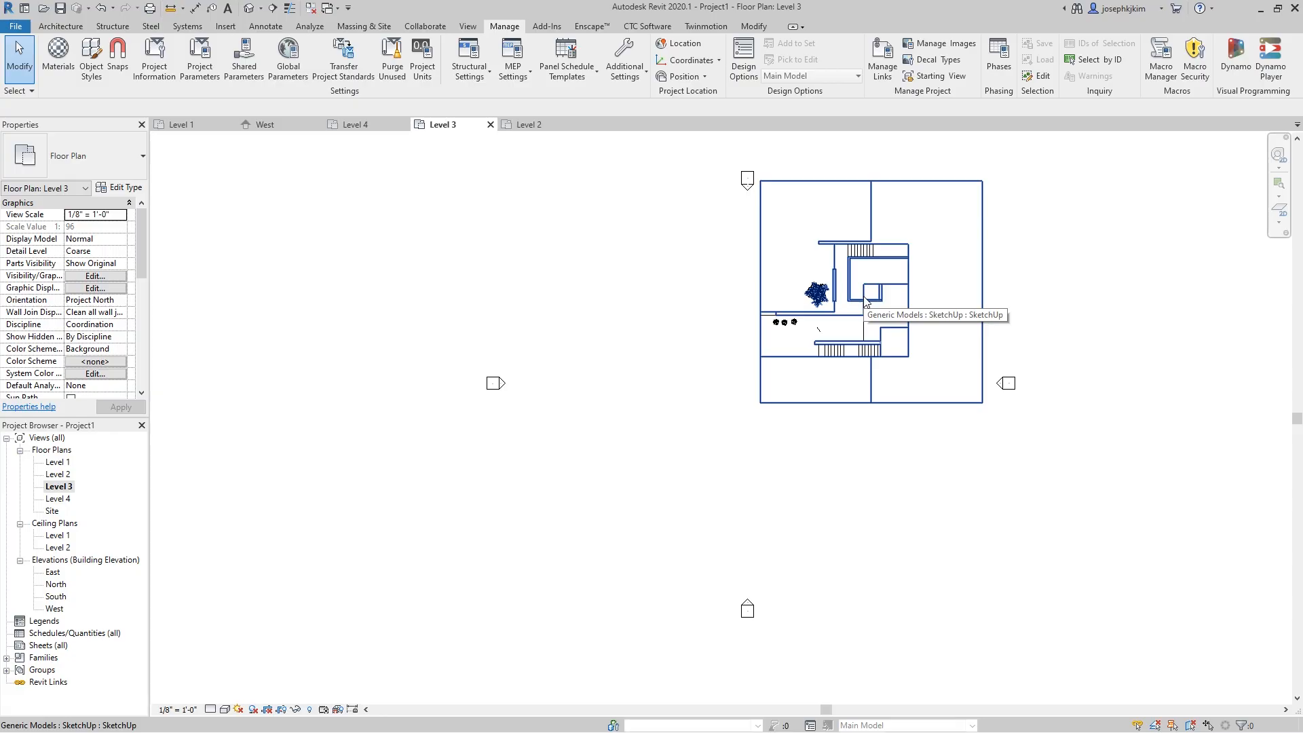
double_click(865, 301)
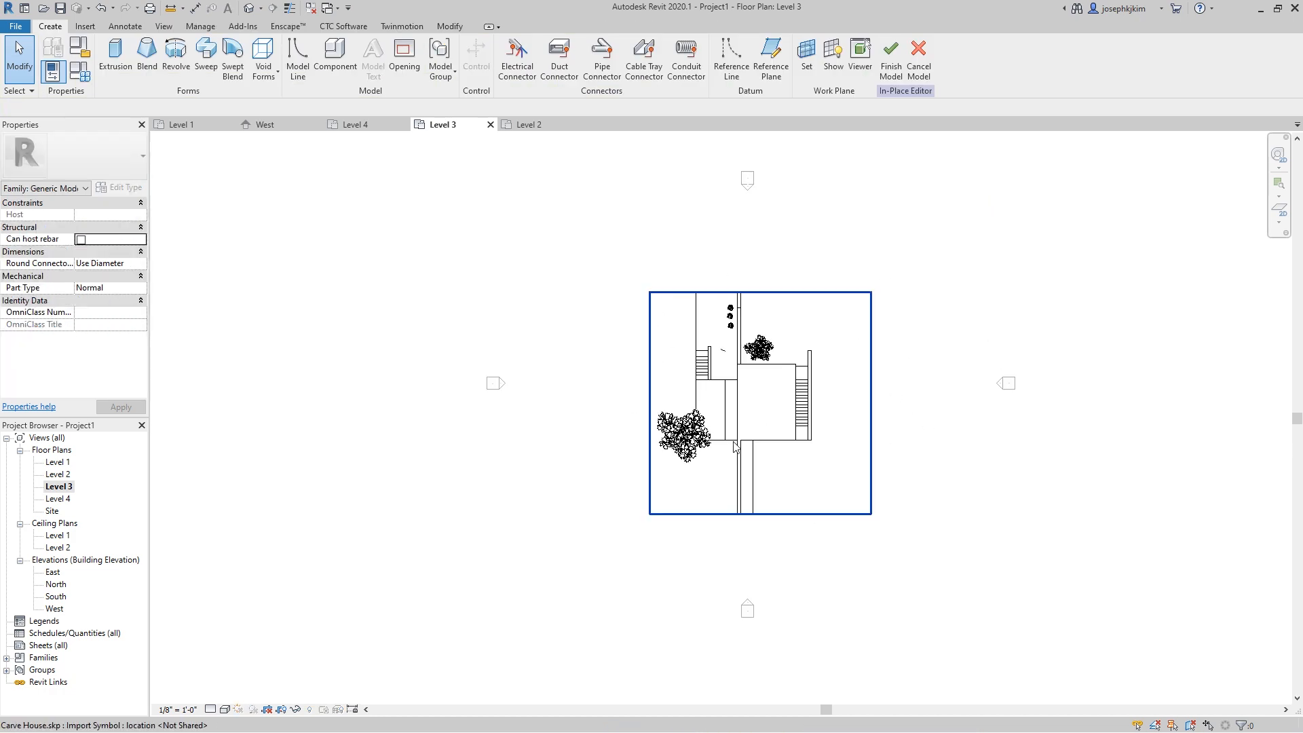
click(891, 56)
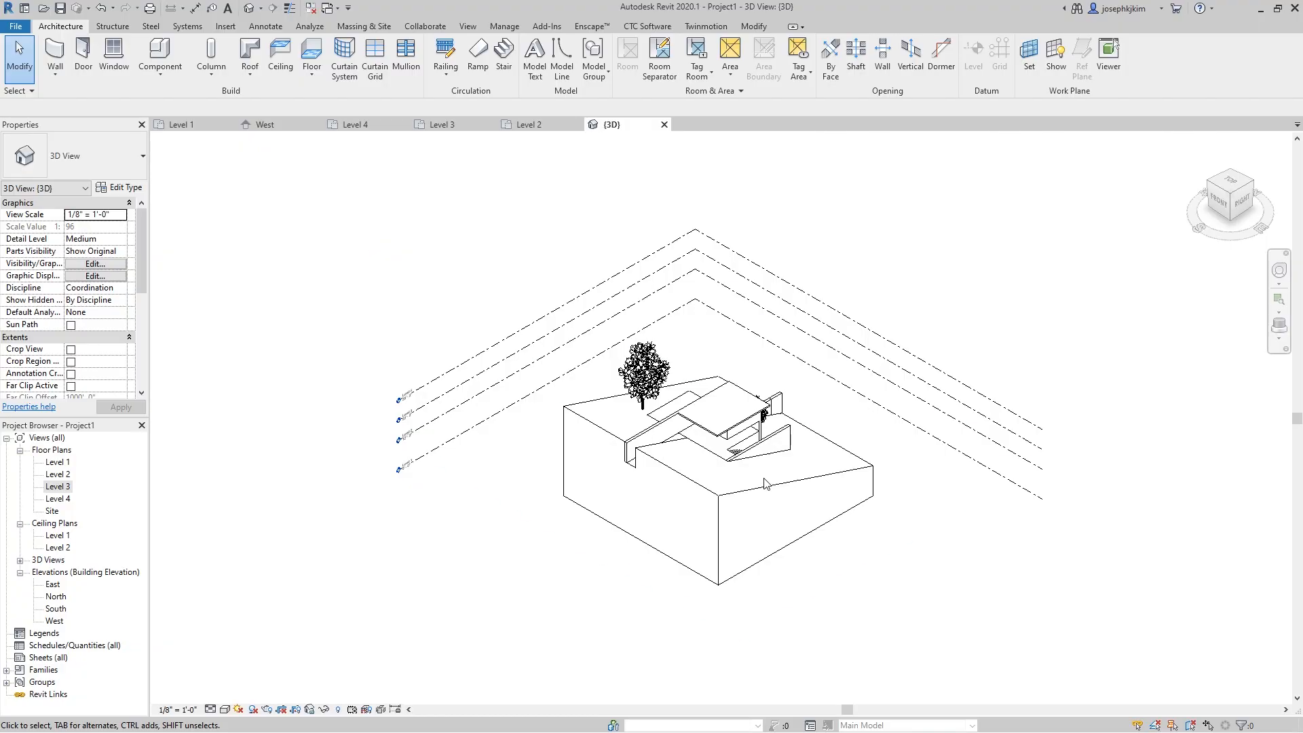
Step: Display the linked house in the 3D view from its back with the Shaded visual style
mouse_move(765, 483)
shift+middle_down()
mouse_move(889, 523)
mouse_move(466, 495)
mouse_move(480, 529)
mouse_move(703, 475)
shift+middle_up()
scroll(702, 473, up, 2)
scroll(477, 505, down, 2)
scroll(725, 321, up, 1)
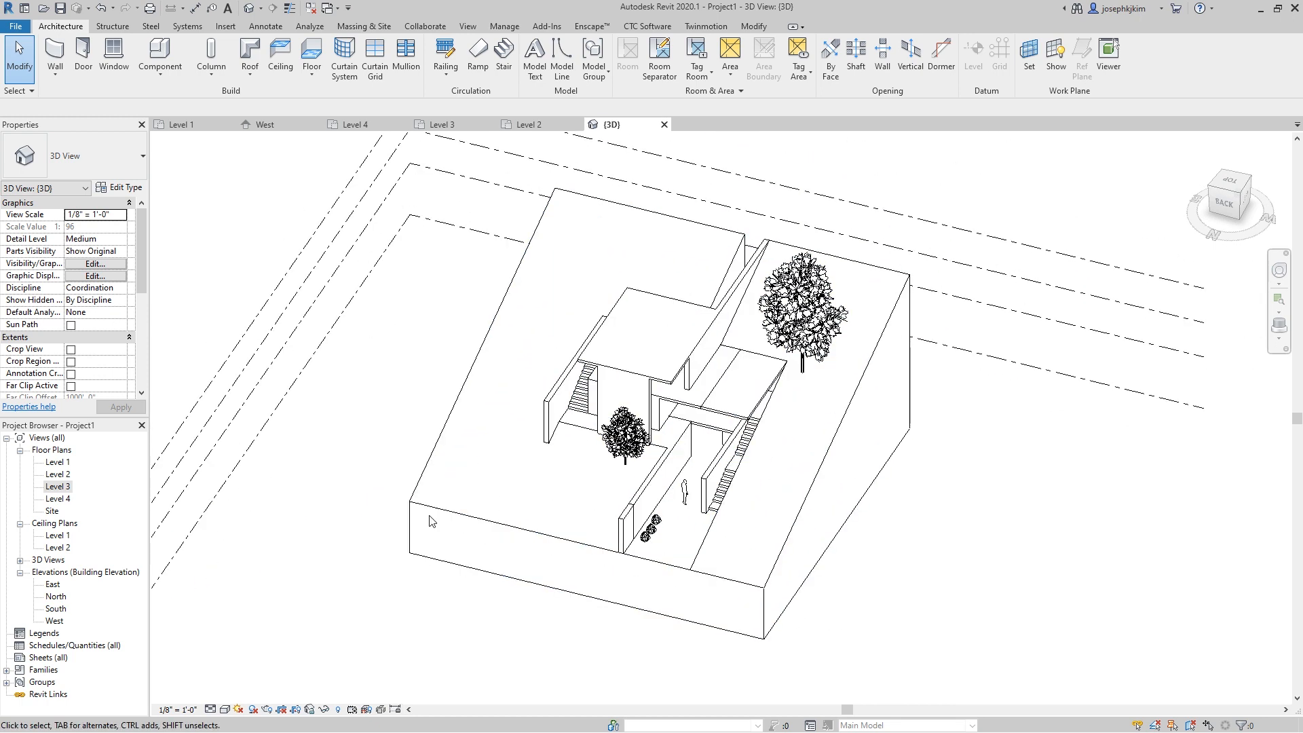
click(224, 709)
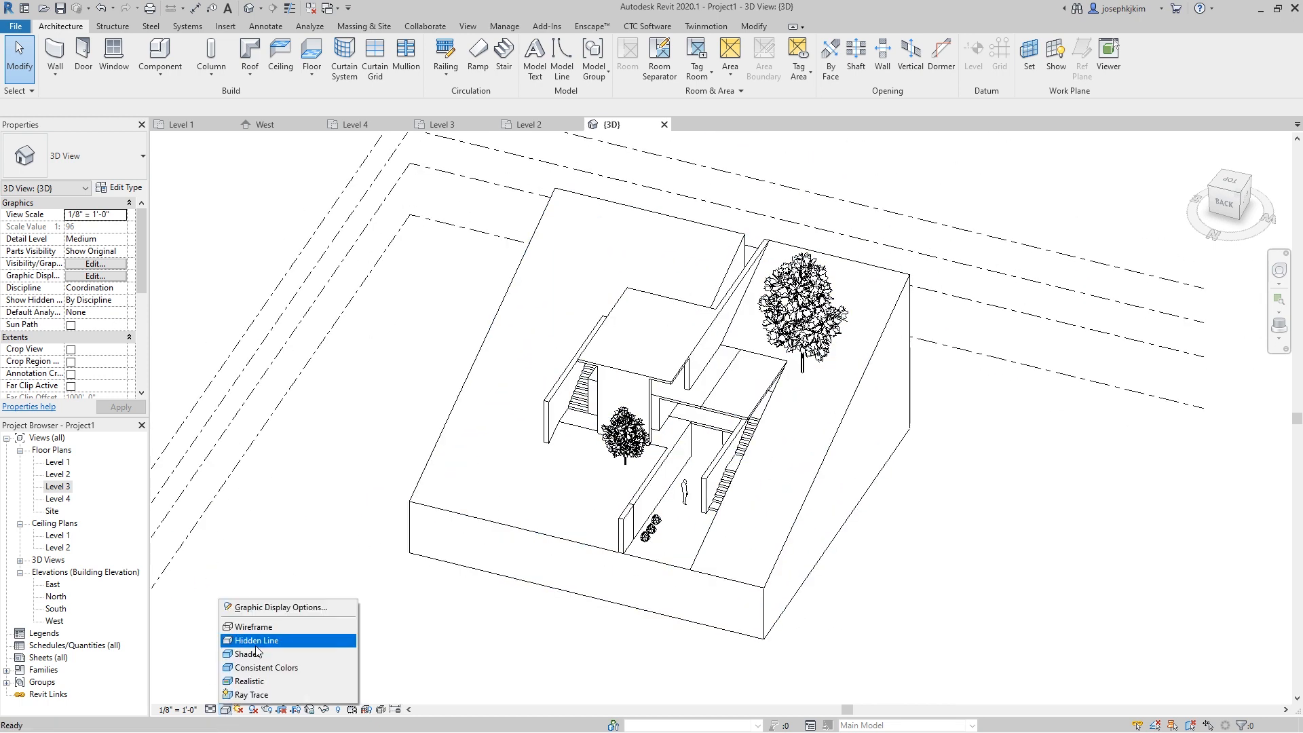
click(257, 653)
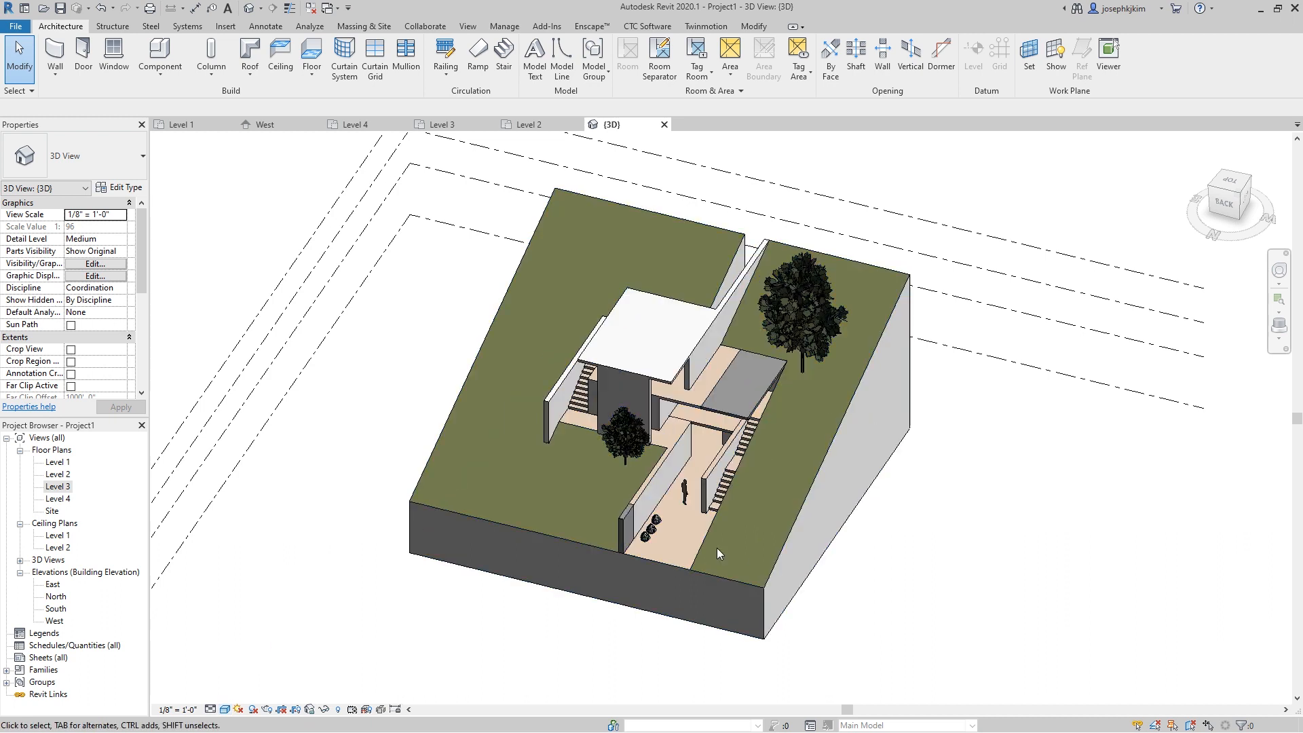
shift+middle_drag(640, 486, 605, 483)
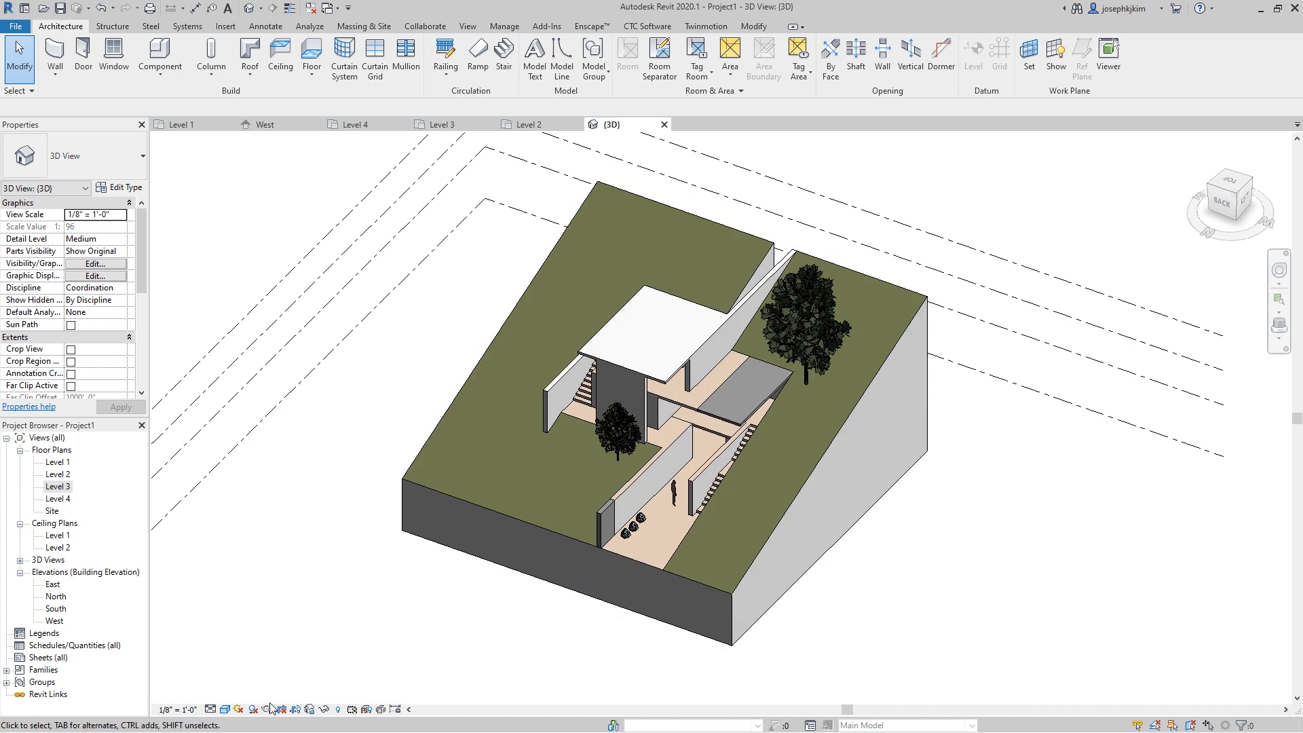
Step: Set the 3D view's visual style to Realistic
click(224, 709)
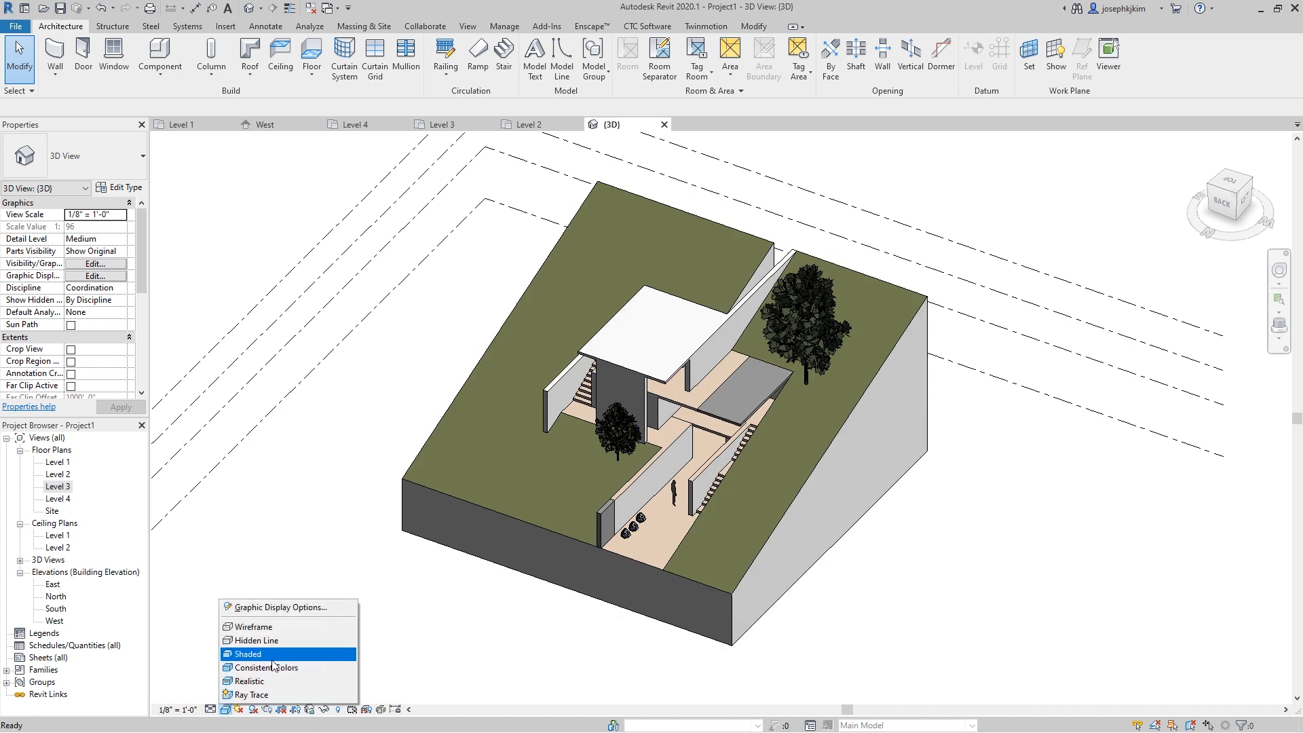
click(276, 681)
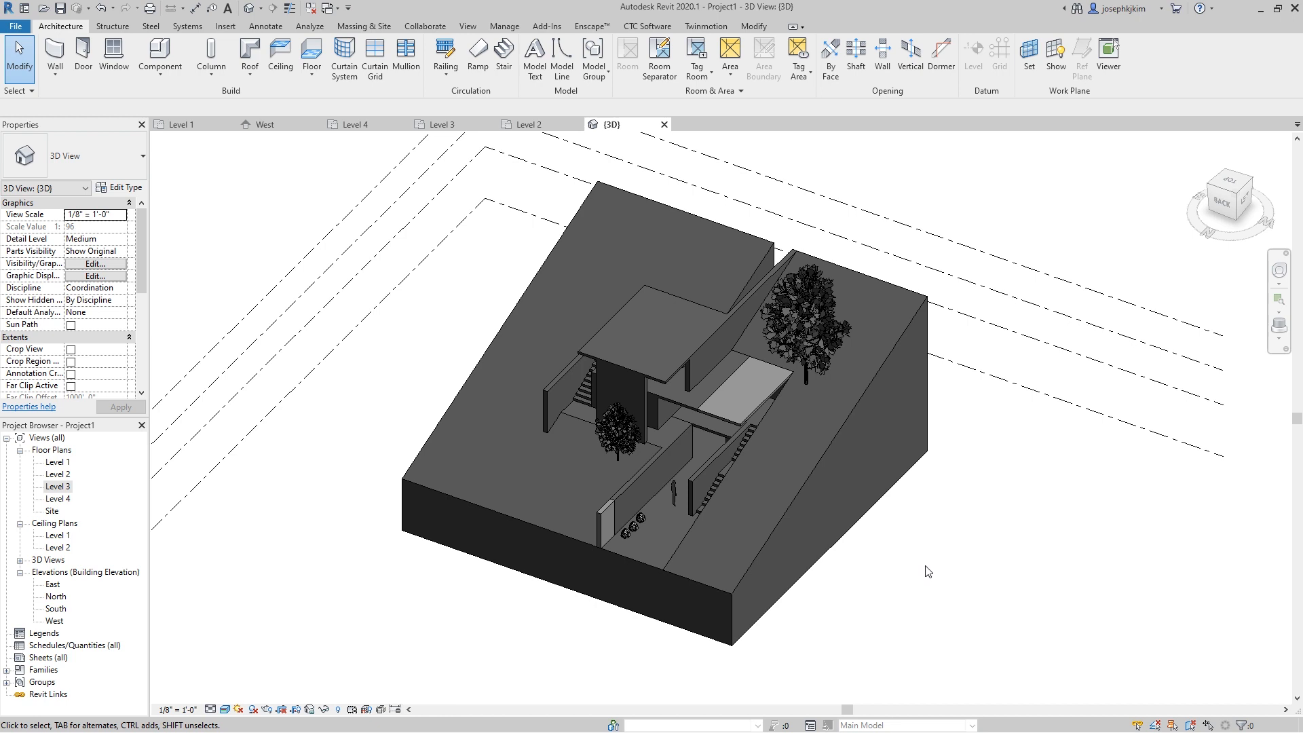
shift+middle_drag(792, 495, 984, 550)
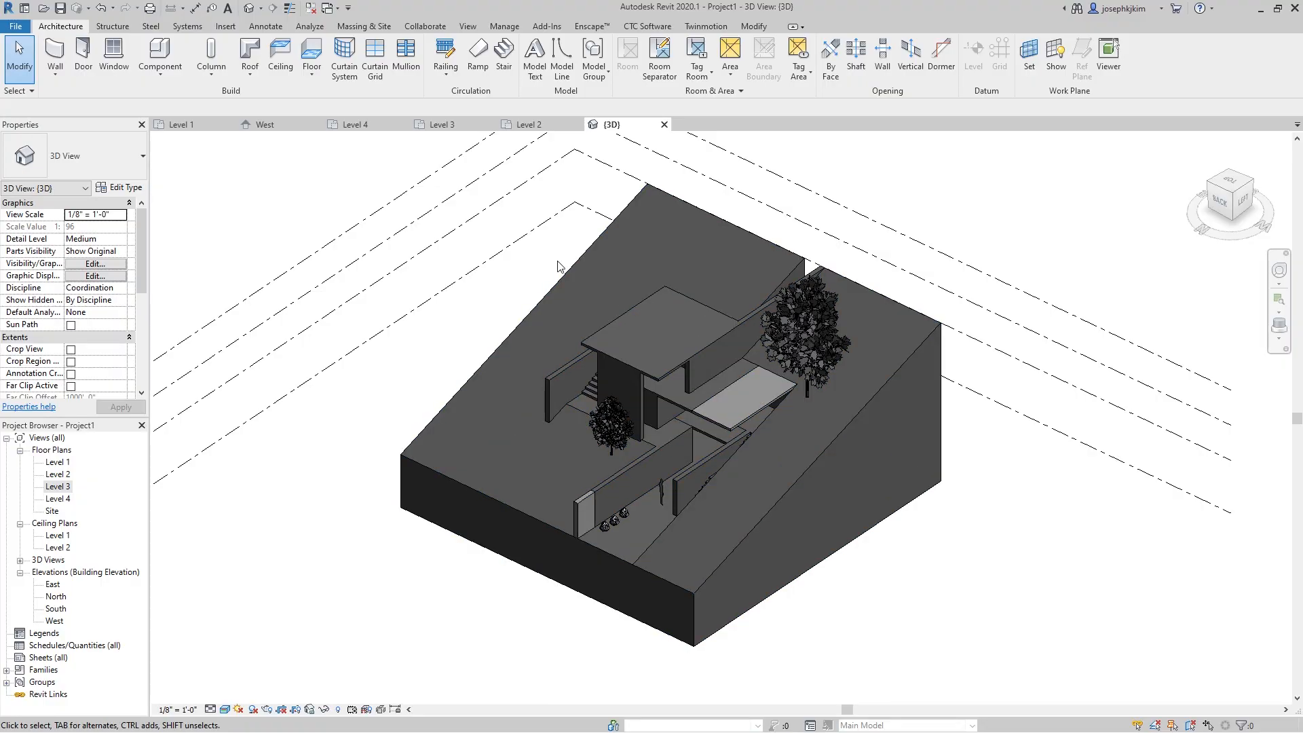
Step: Start Enscape from the {3D} view and shift the time of day to brighten the front of the house
click(592, 27)
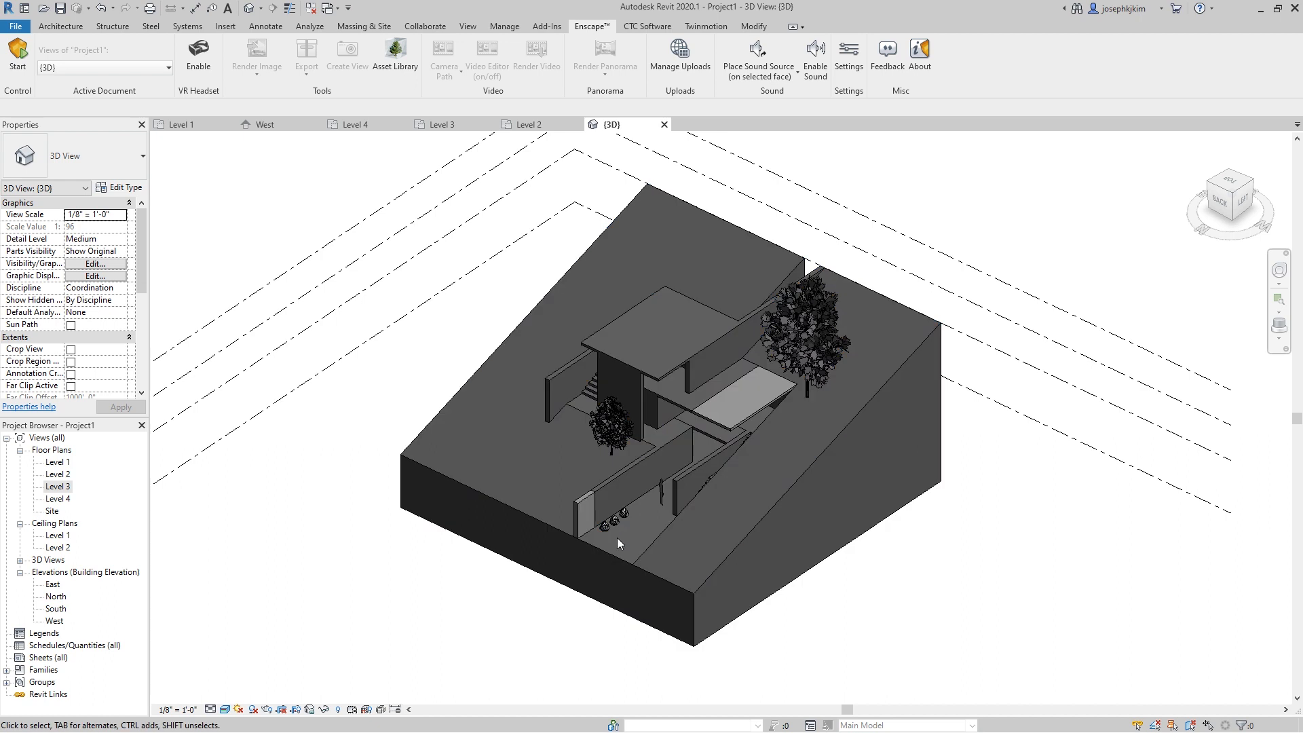
click(18, 61)
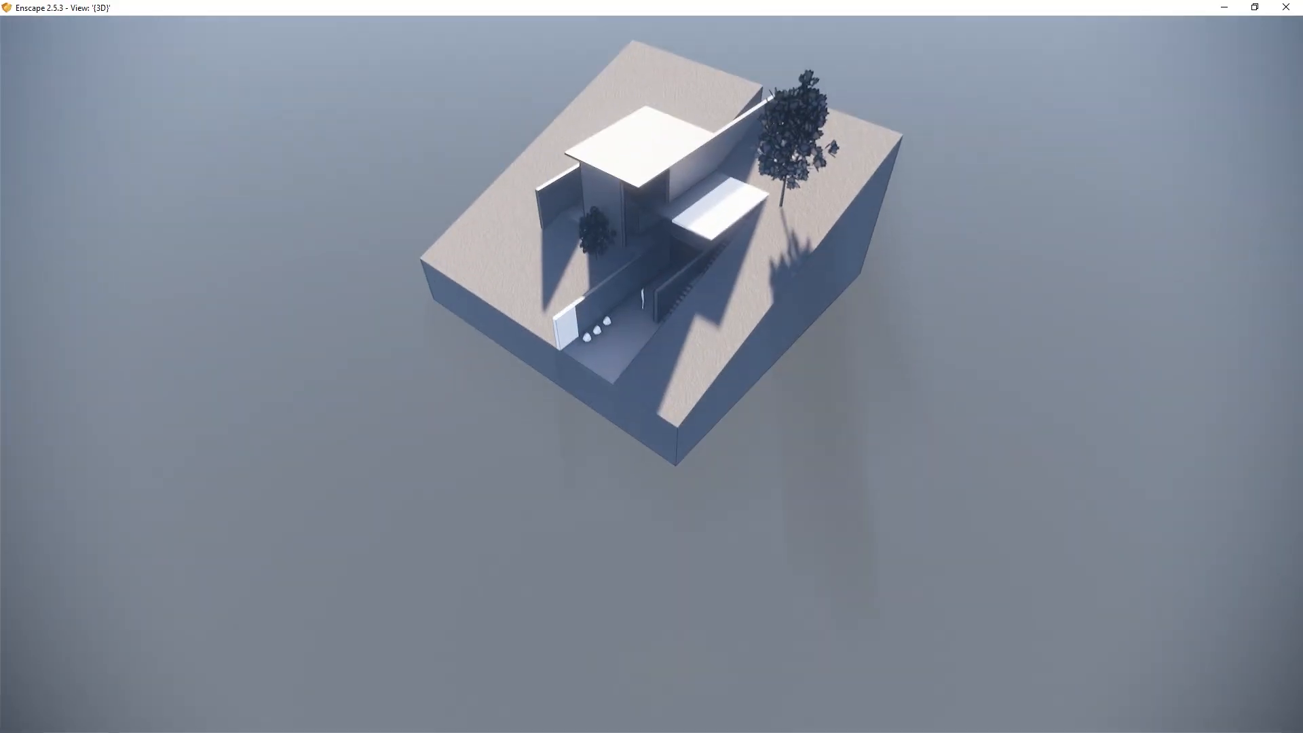
scroll(658, 375, up, 3)
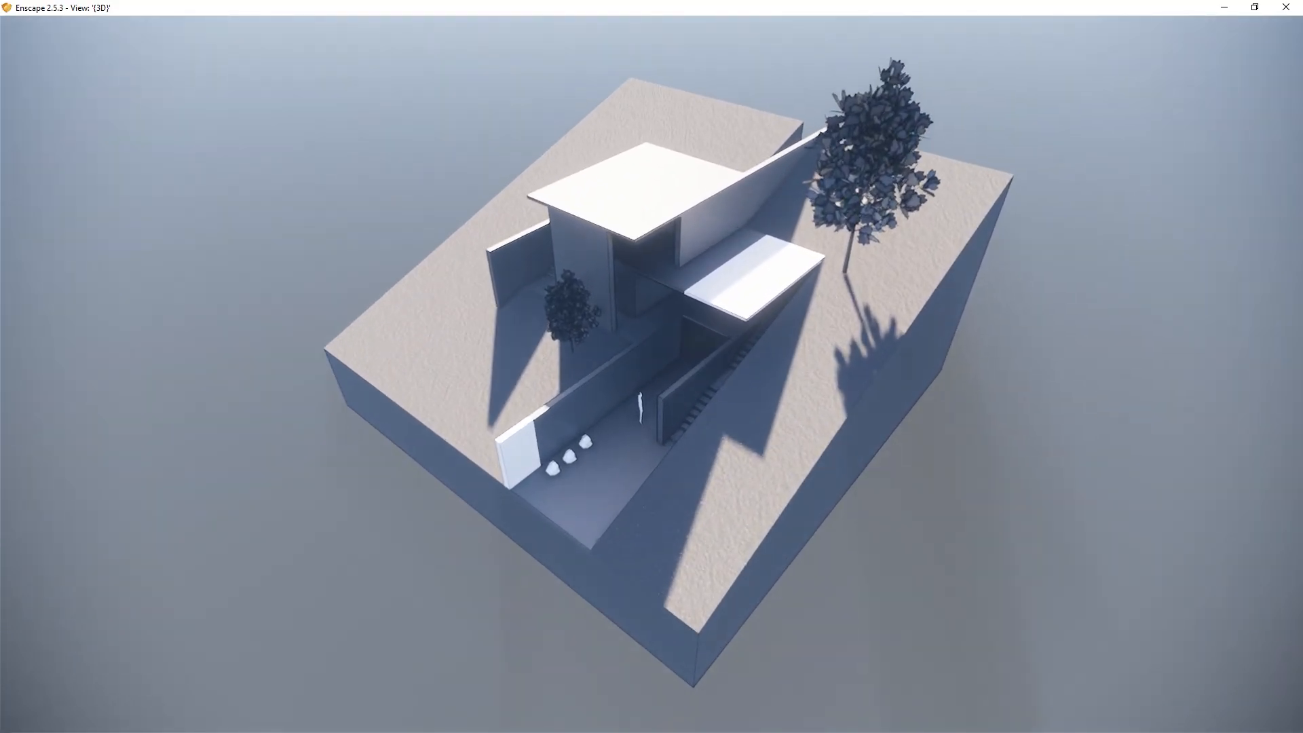
shift+right_drag(658, 374, 750, 375)
shift+right_drag(581, 357, 621, 357)
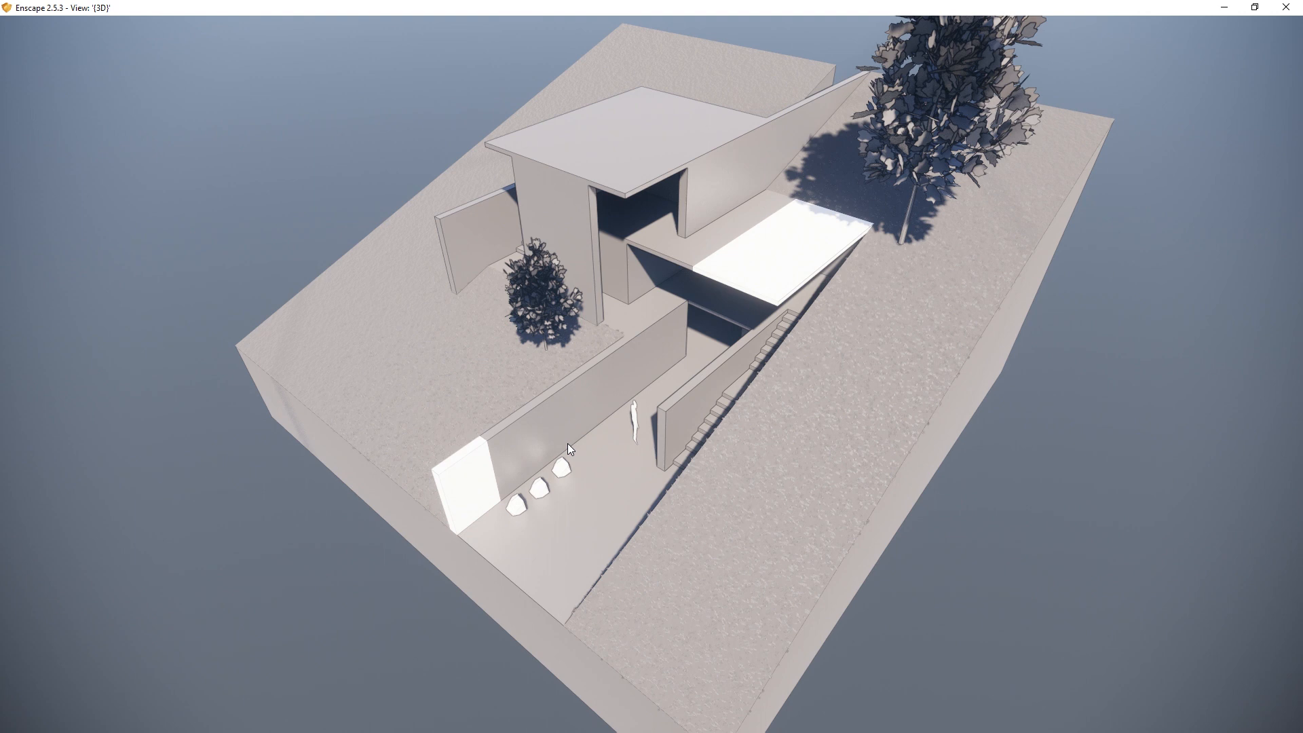
Step: Examine how the model's grass, walls, roofs and entourage materials render around the entry passage and stairs in Enscape
right_drag(556, 462, 686, 462)
scroll(689, 462, up, 4)
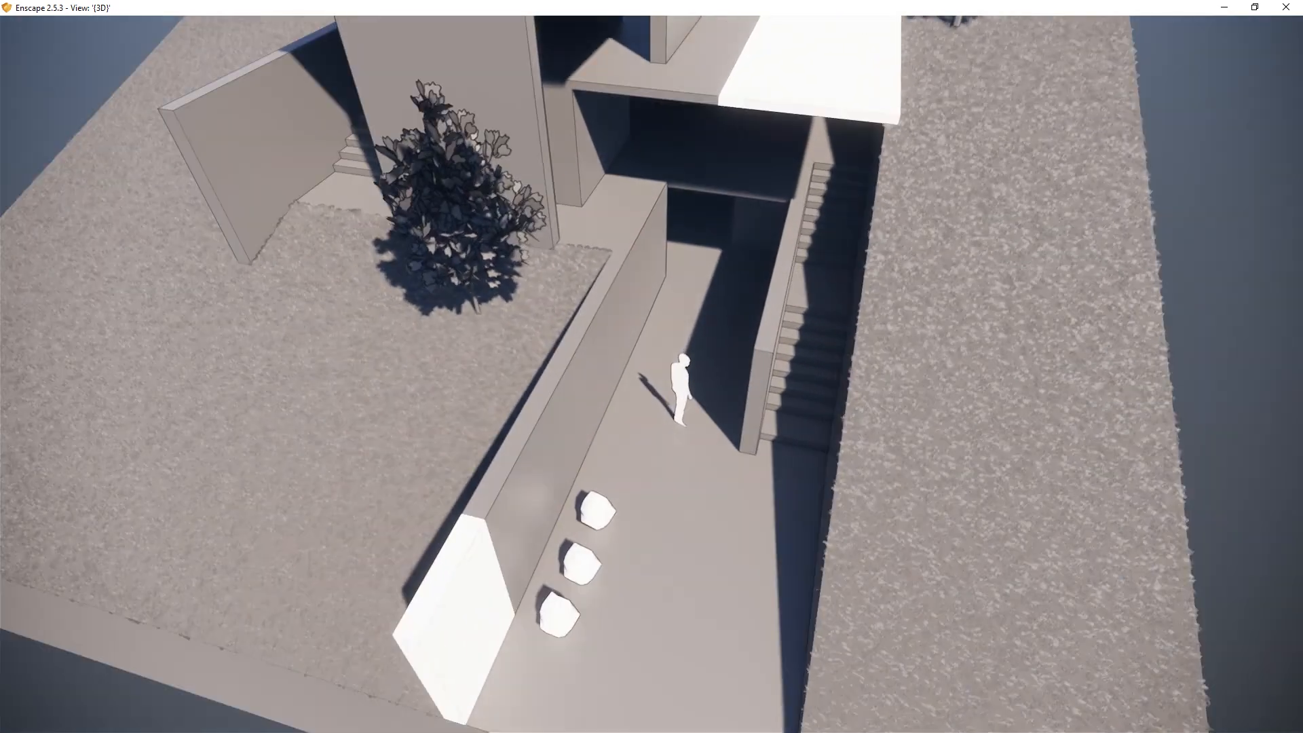
drag(689, 463, 454, 464)
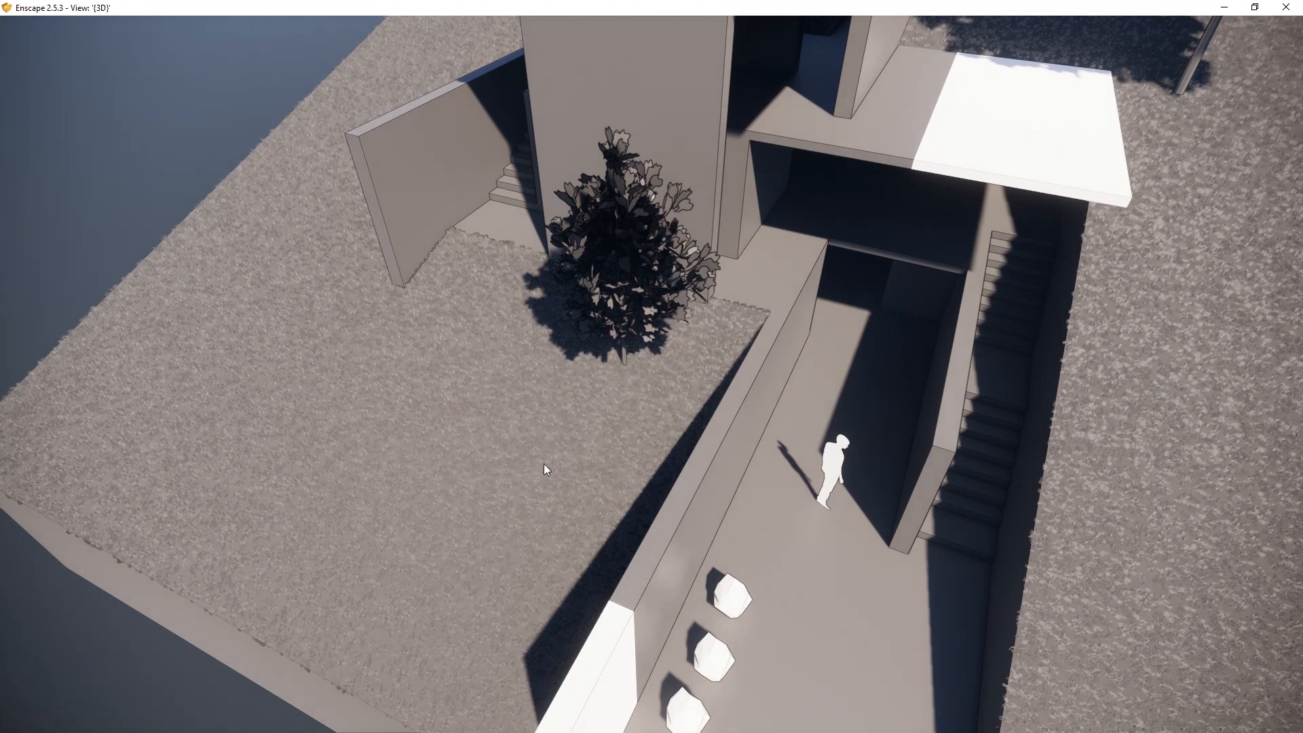
key(d)
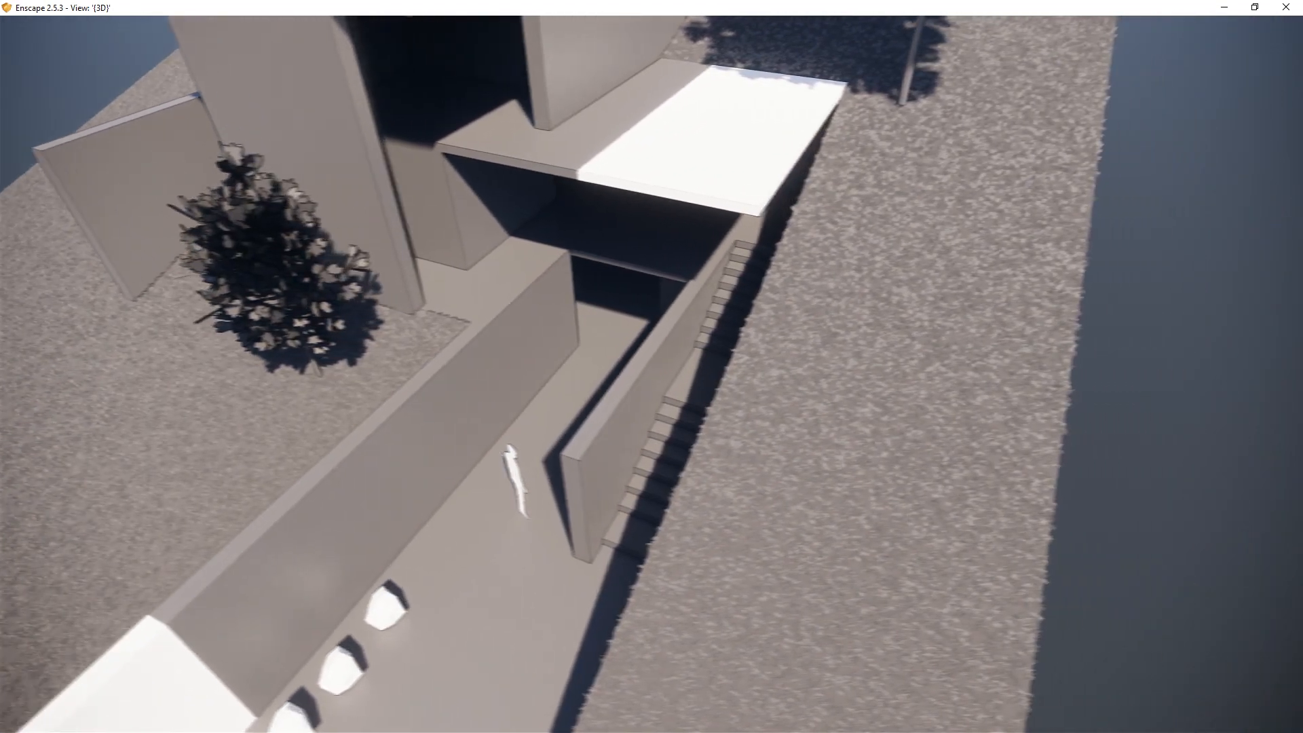
drag(546, 430, 546, 312)
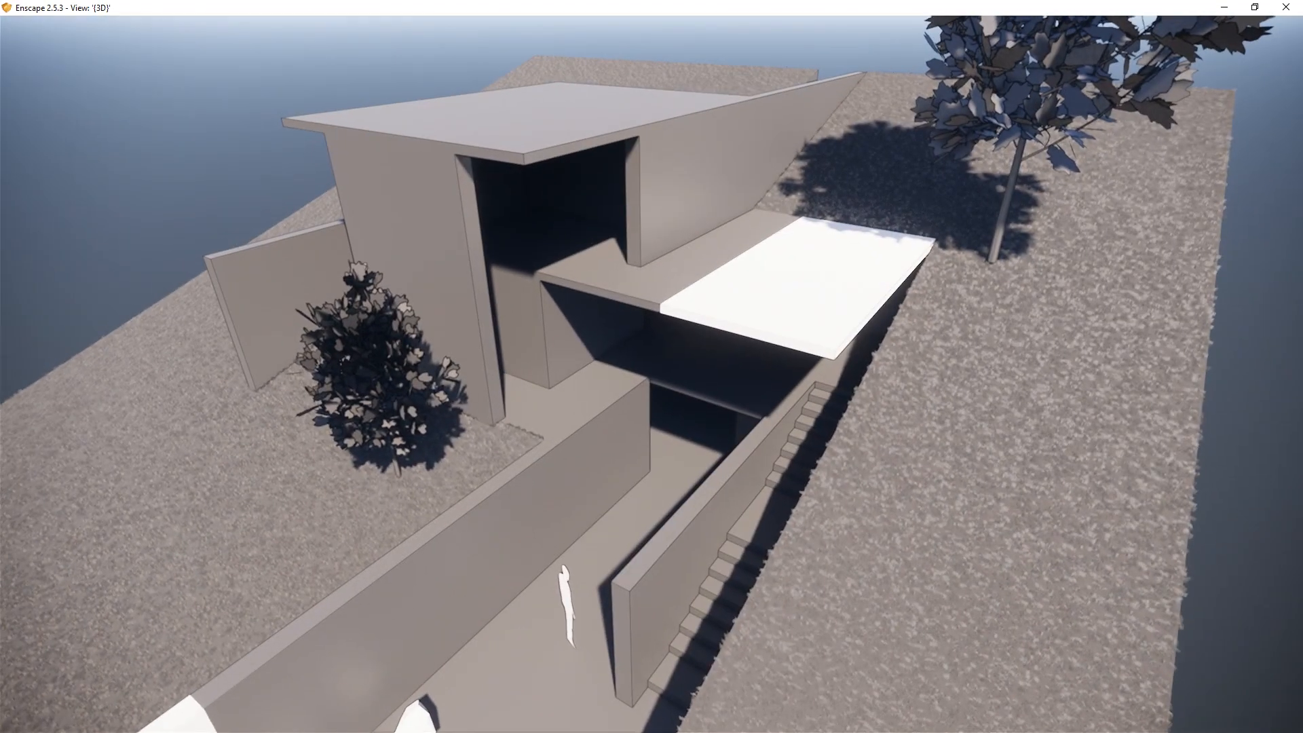
drag(889, 491, 909, 531)
drag(892, 405, 877, 471)
key(s)
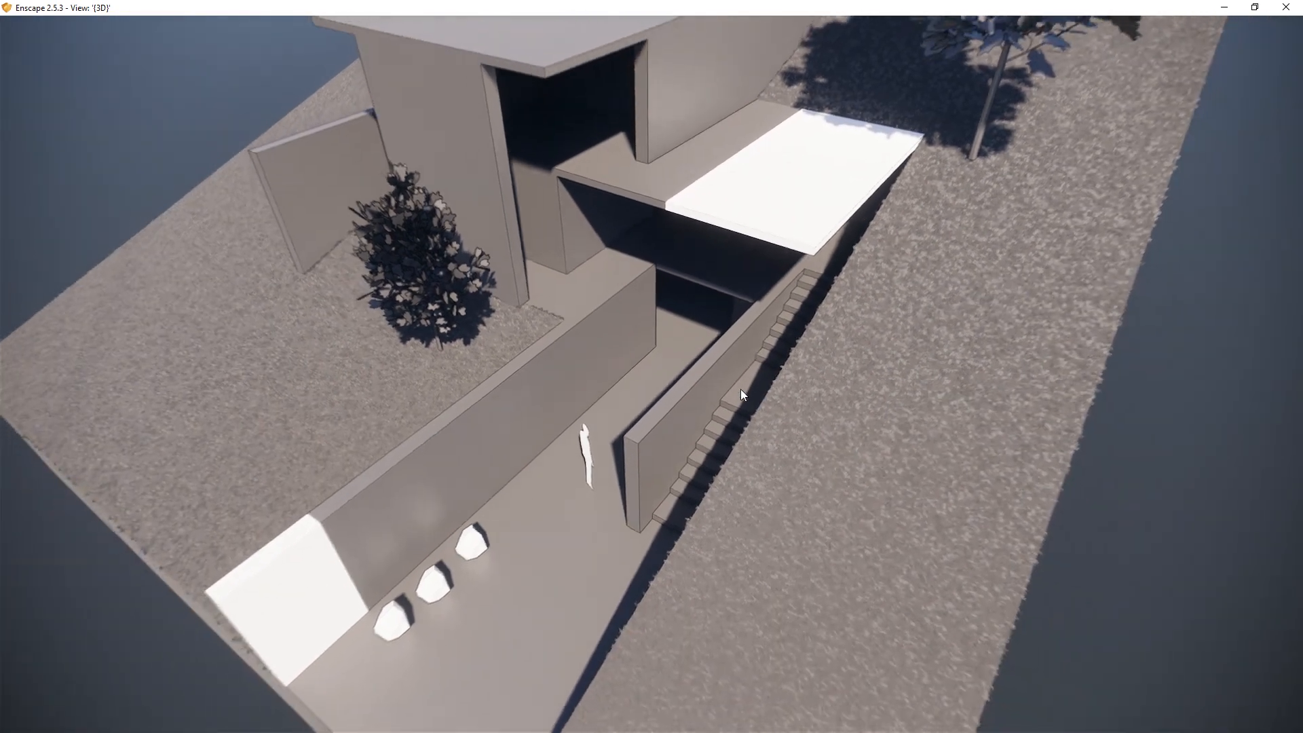
drag(767, 418, 776, 436)
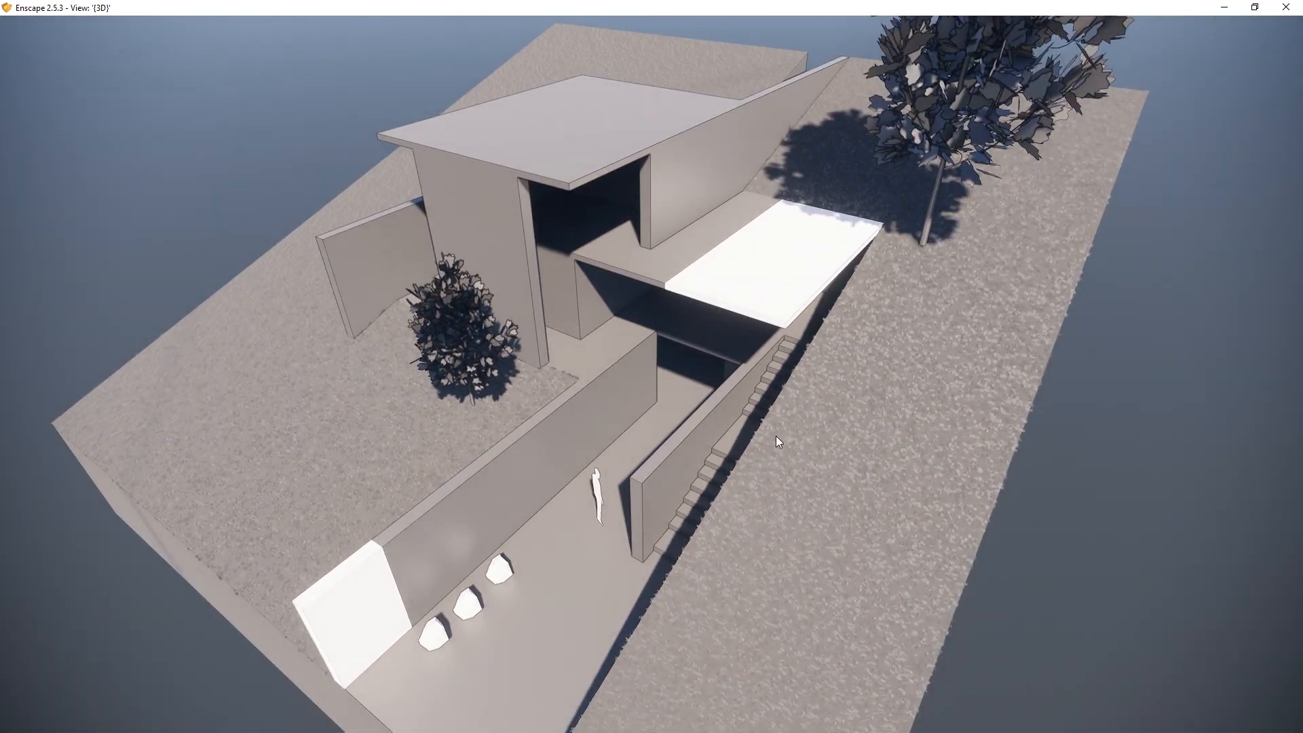
Step: Return to Revit, open the Material Browser and filter the project materials to the SKP class
key(alt+Tab)
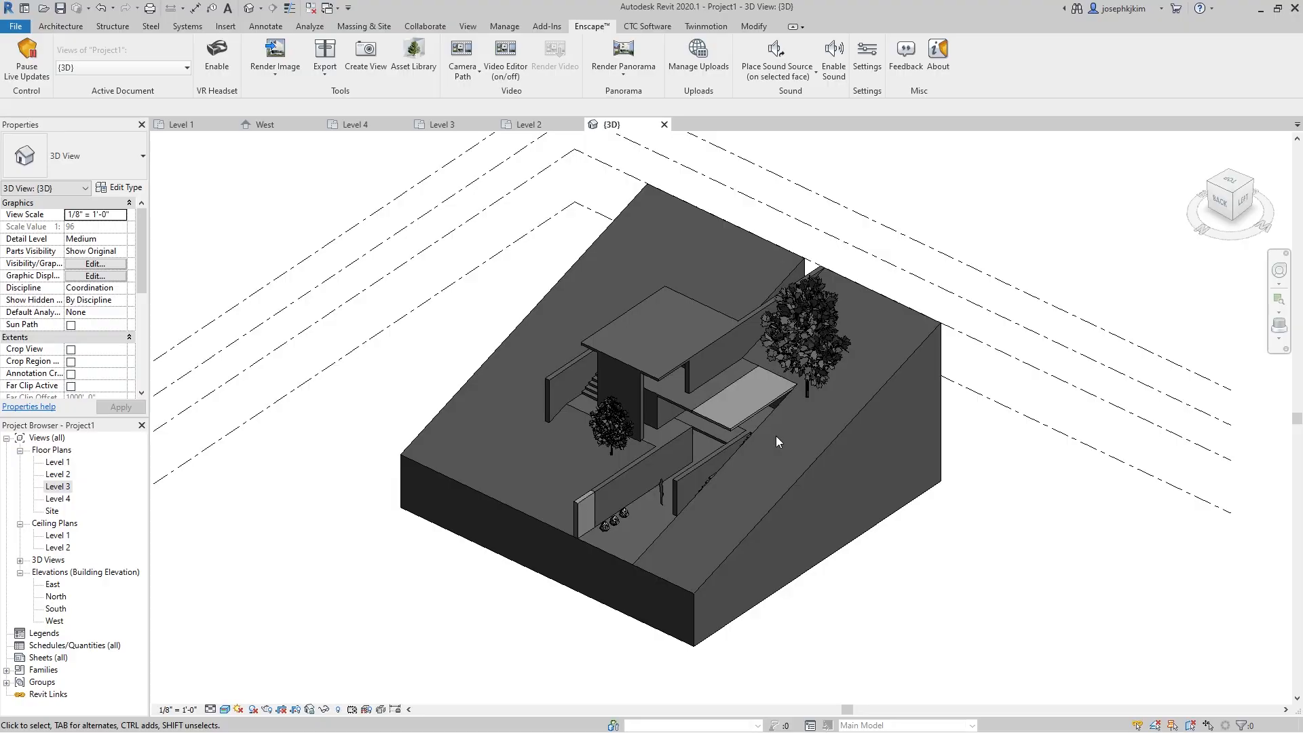
click(503, 26)
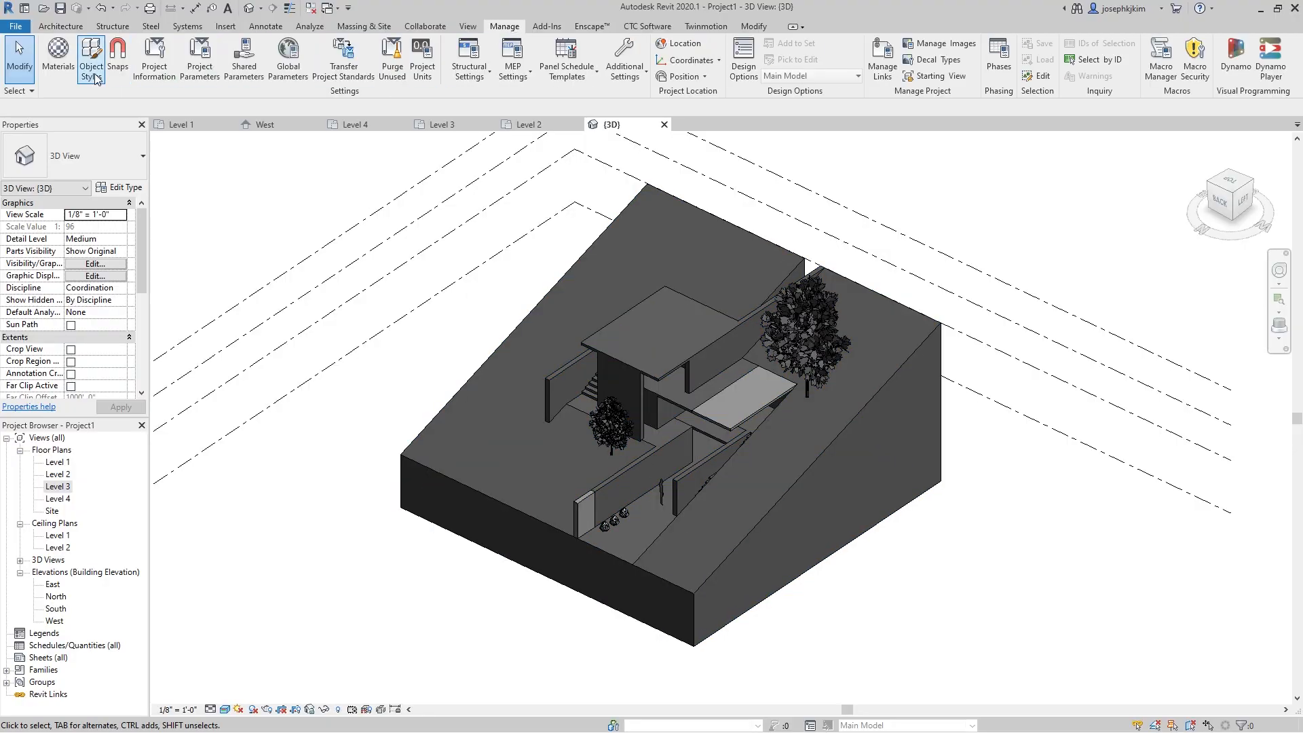
click(62, 68)
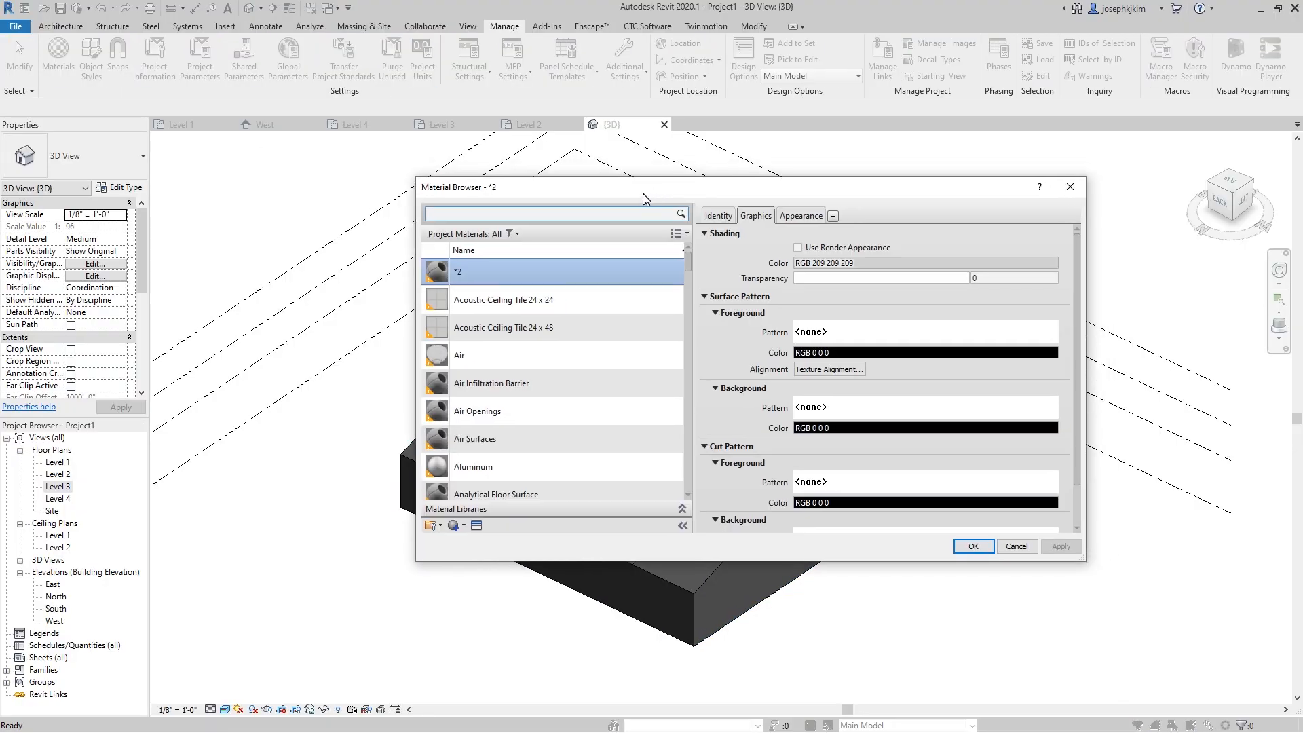
drag(669, 266, 661, 441)
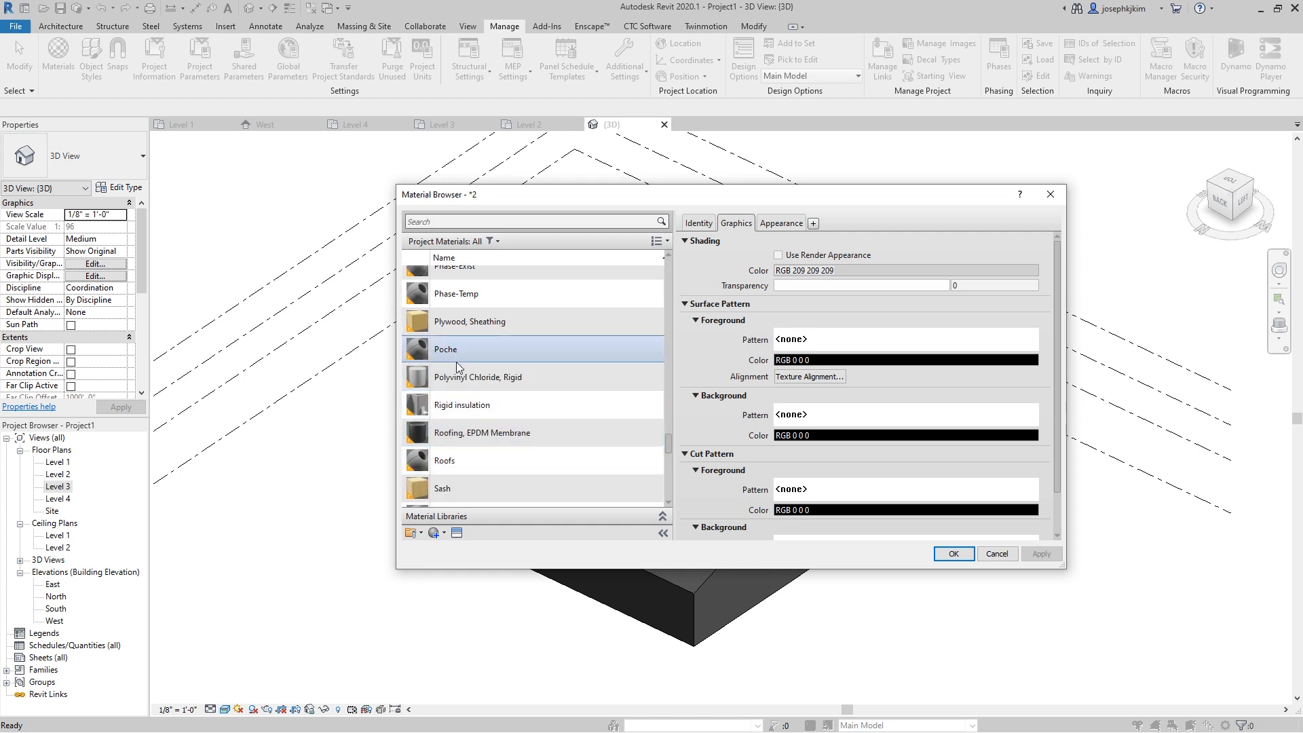
click(489, 241)
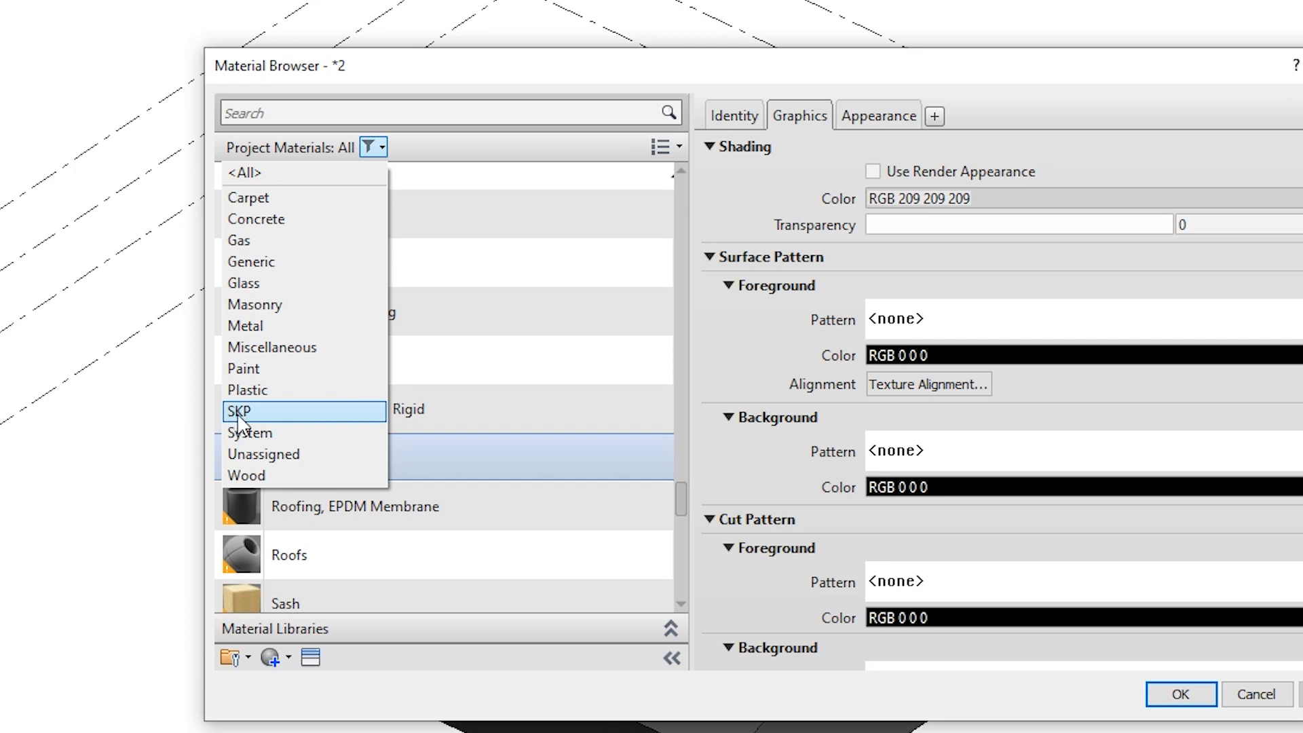
click(238, 413)
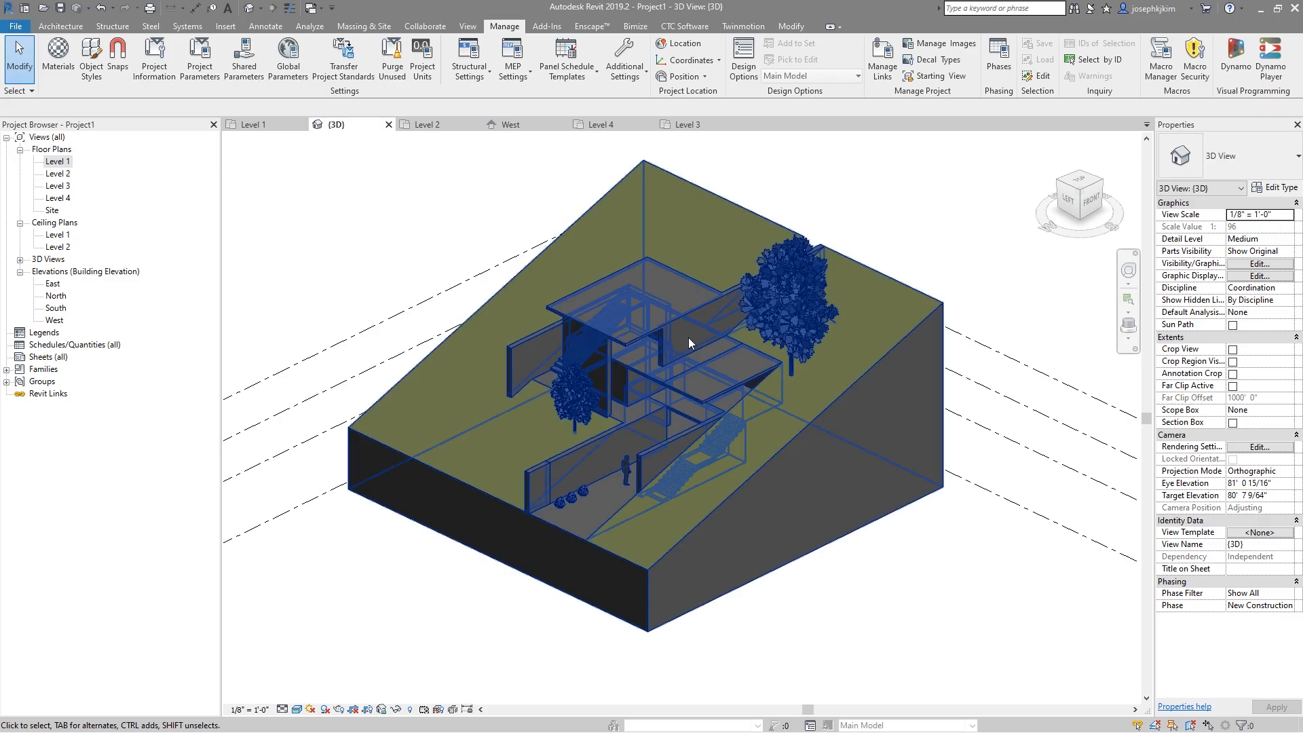
Step: Browse the material classes and the SKP-class materials in the Material Browser
click(58, 55)
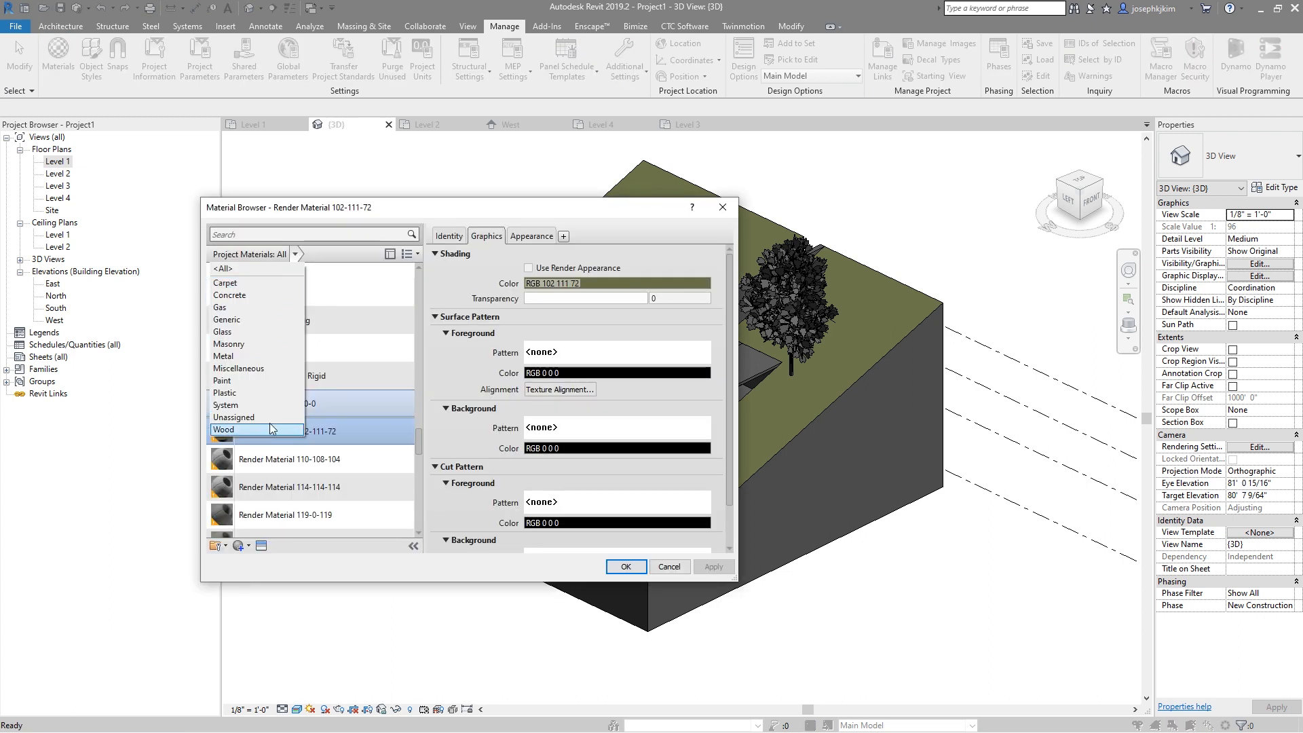
click(278, 356)
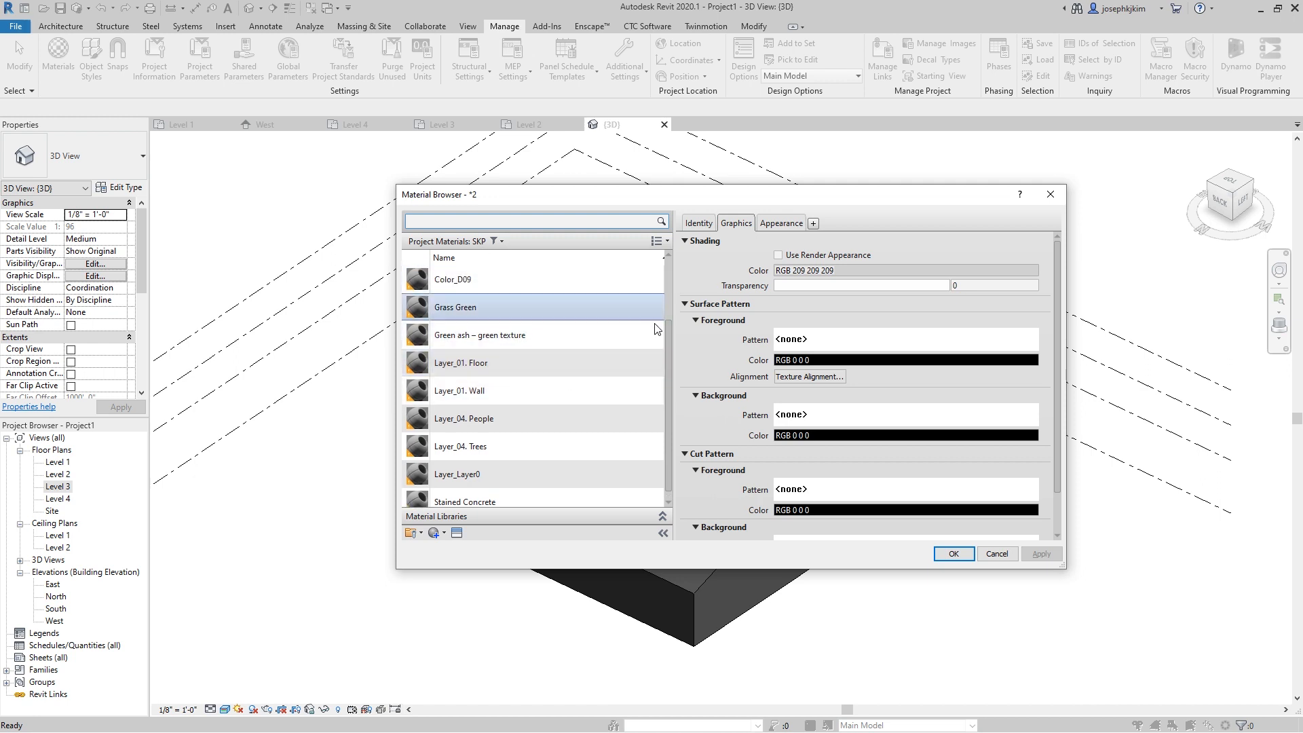
drag(668, 351, 666, 268)
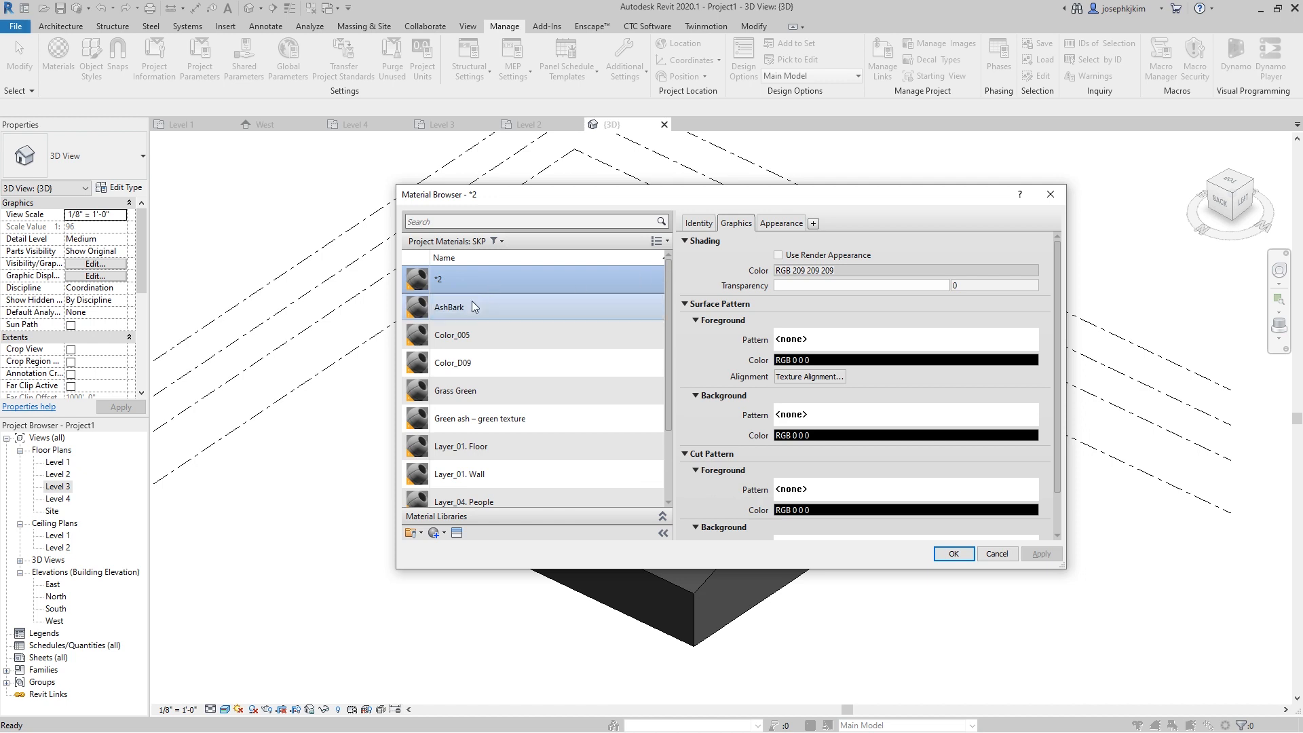
scroll(485, 427, down, 1)
scroll(511, 466, up, 1)
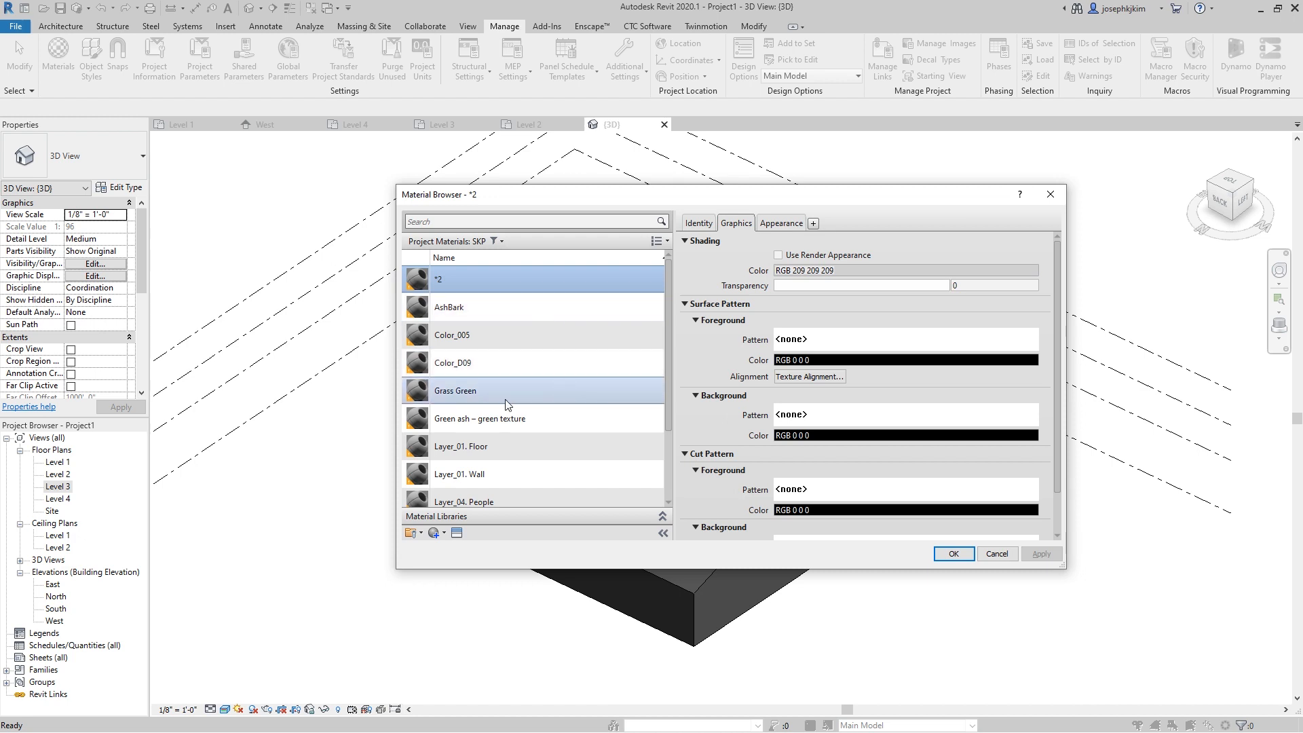
Step: Compare Grass Green's shading and appearance settings, and store its shading color RGB 102-111-72 as a custom color
click(445, 397)
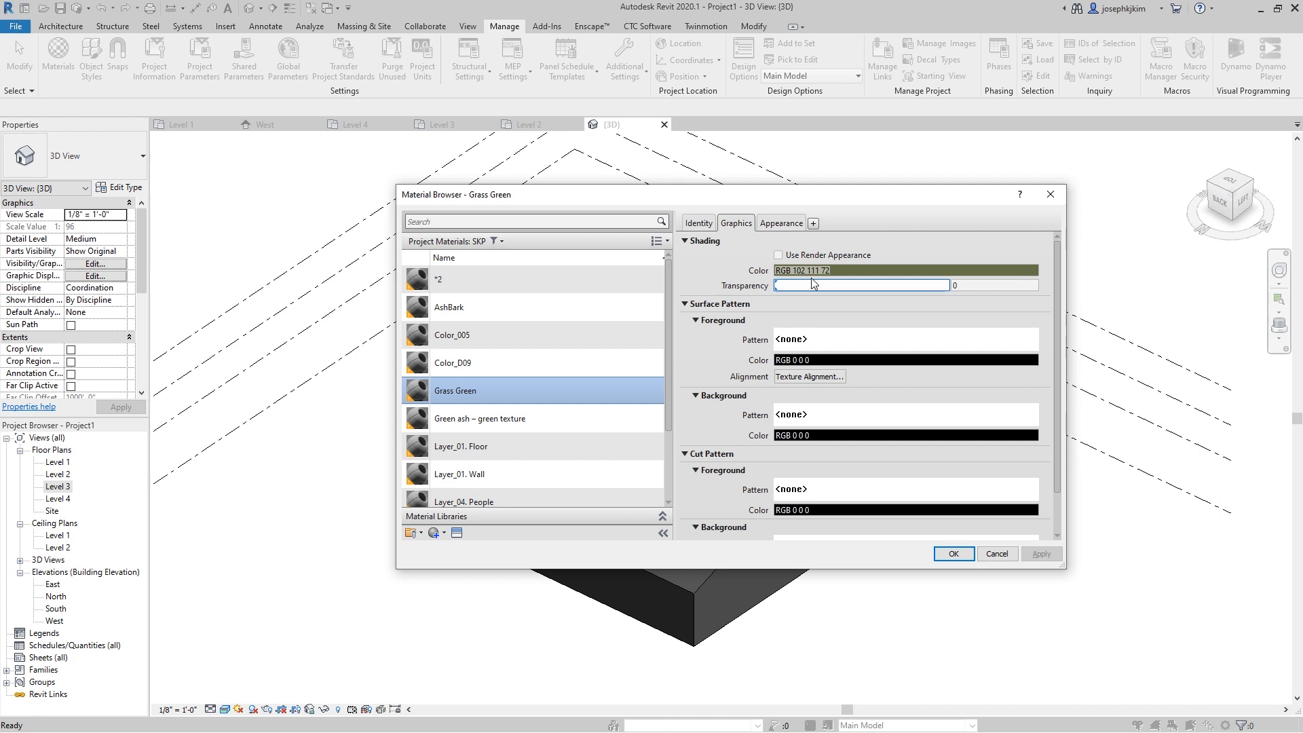
click(783, 225)
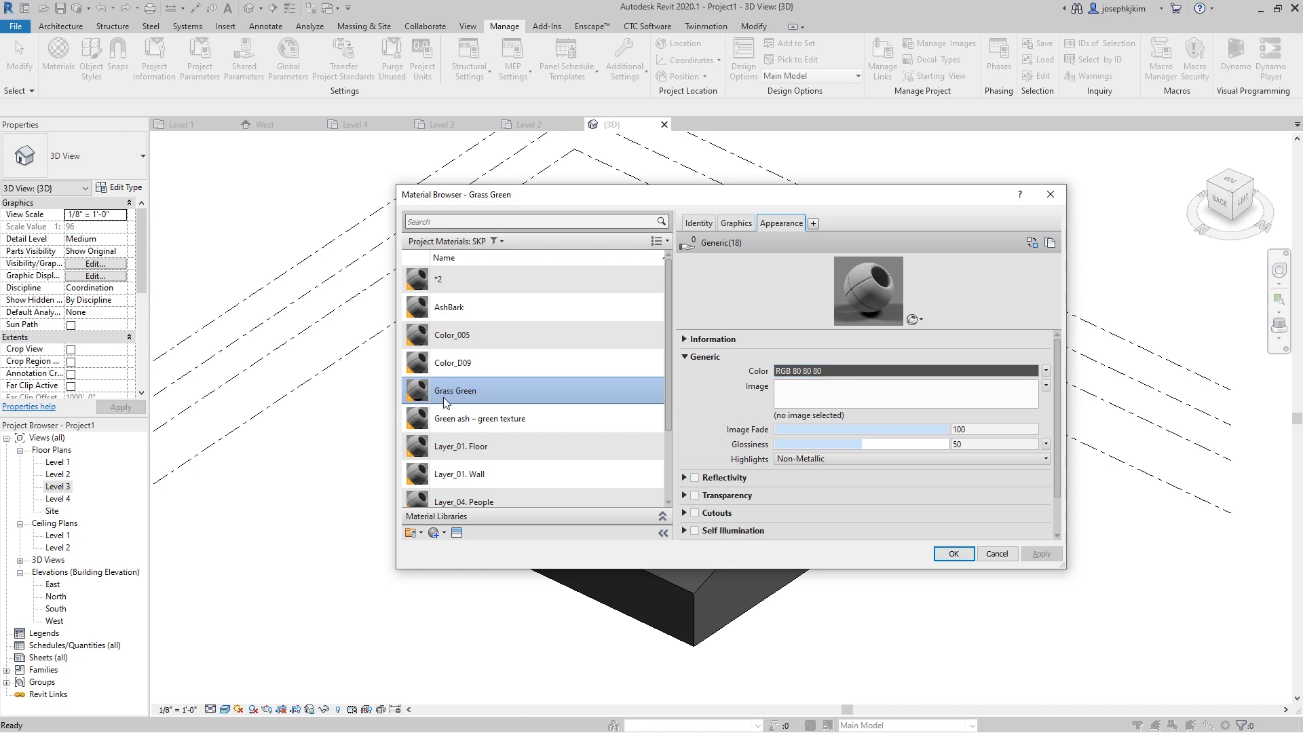
mouse_move(445, 401)
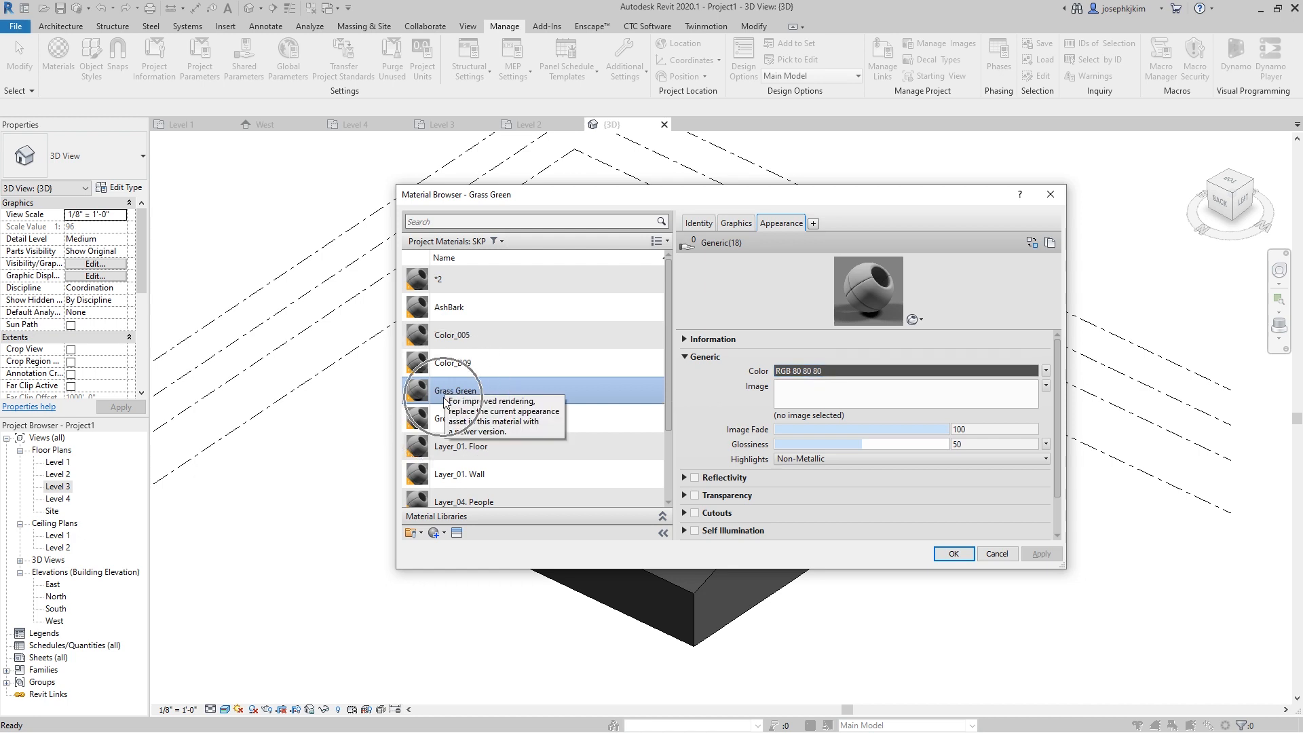
click(749, 222)
click(802, 270)
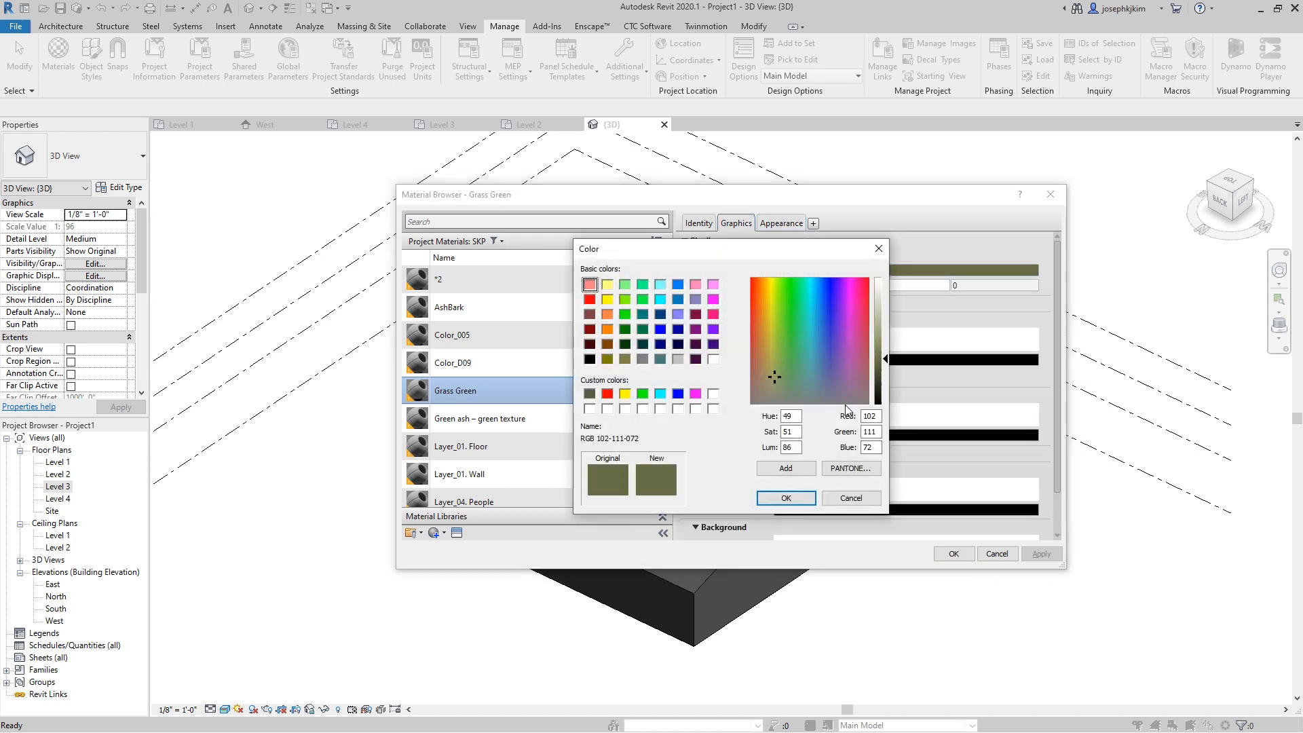
click(799, 475)
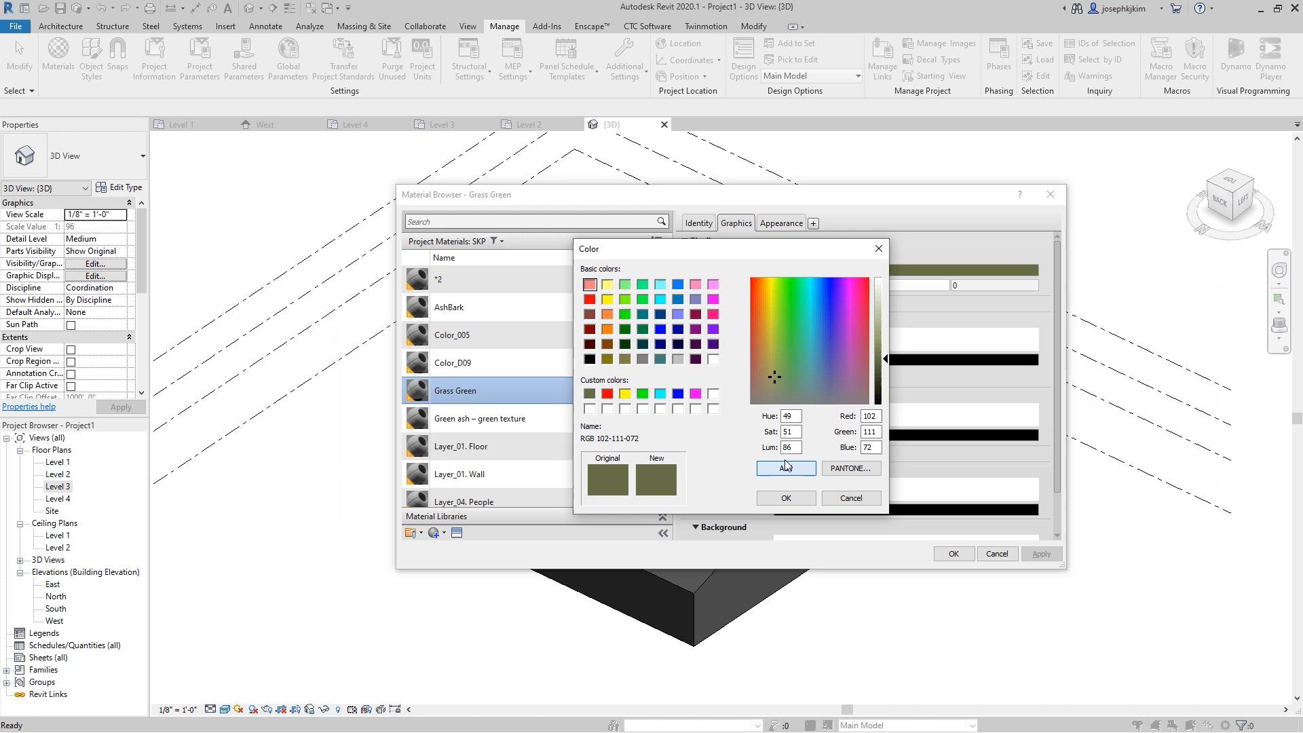
click(785, 497)
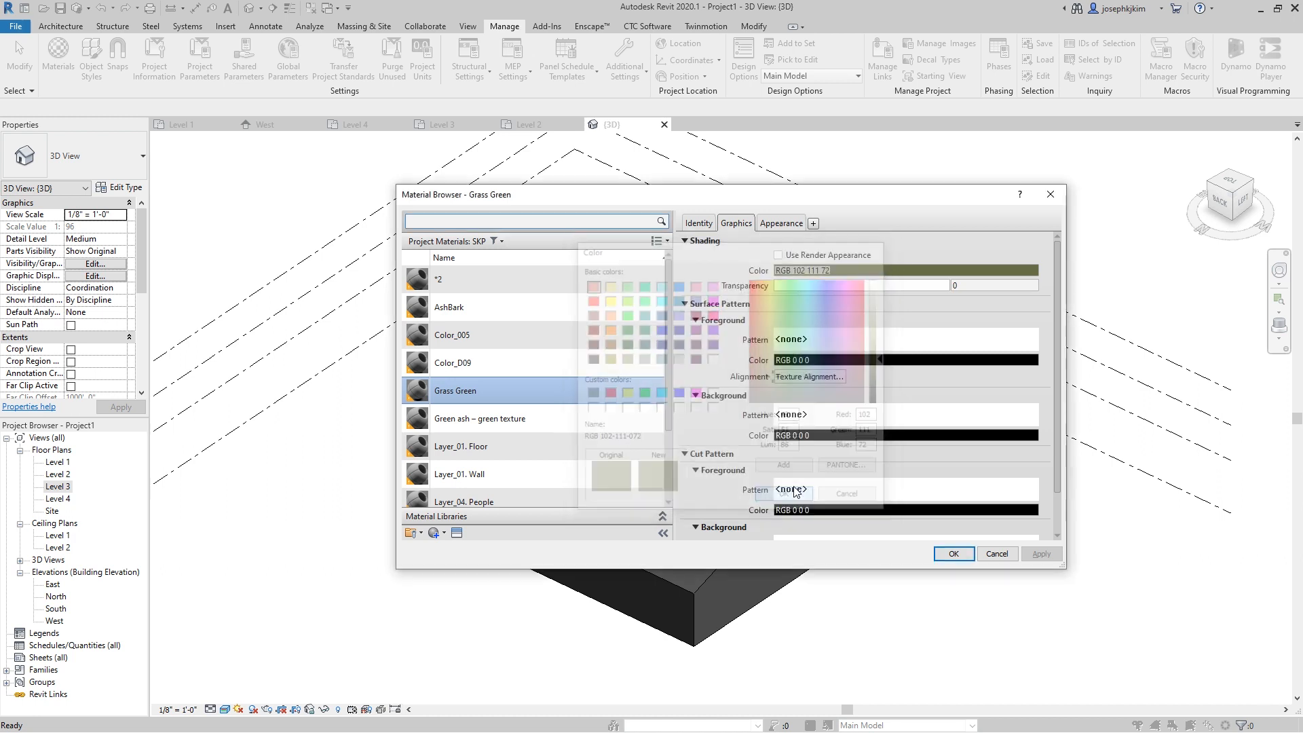
Step: Set Grass Green's appearance color to the stored custom color RGB 102 111 72 and accept the material changes
click(786, 224)
click(836, 373)
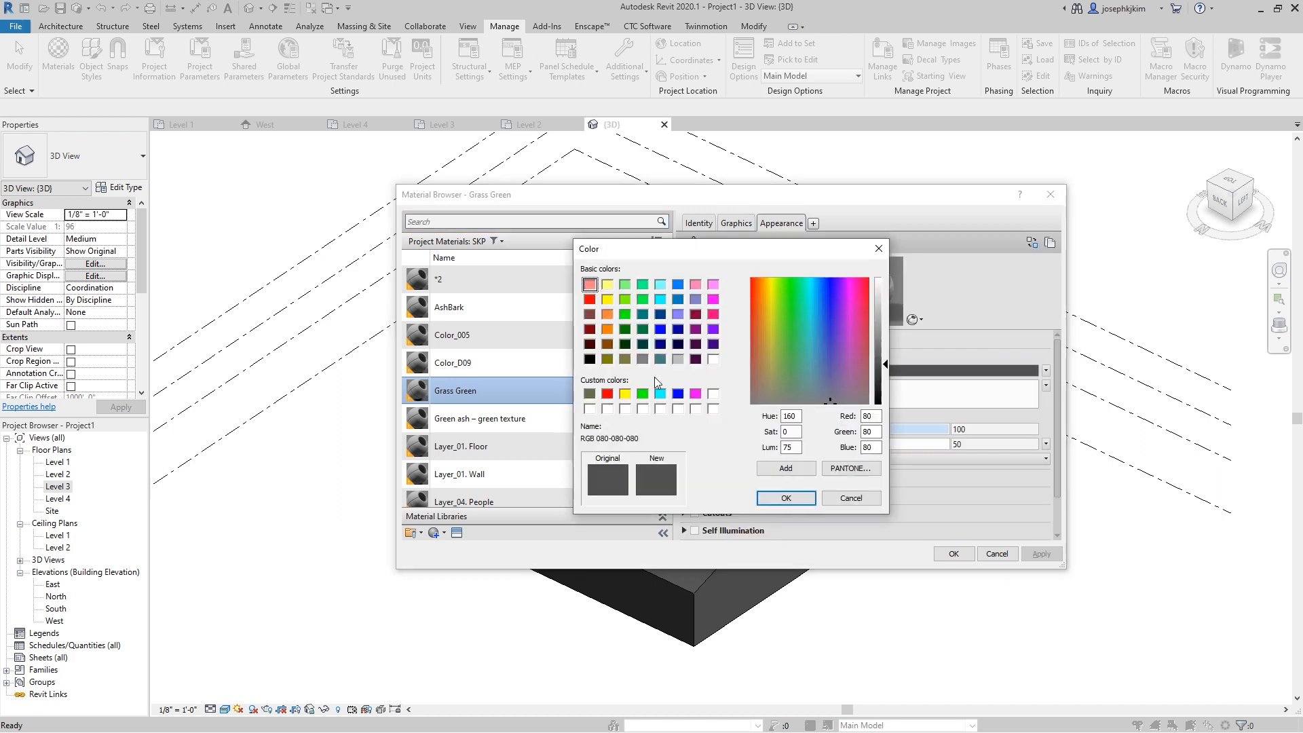
click(589, 394)
click(785, 499)
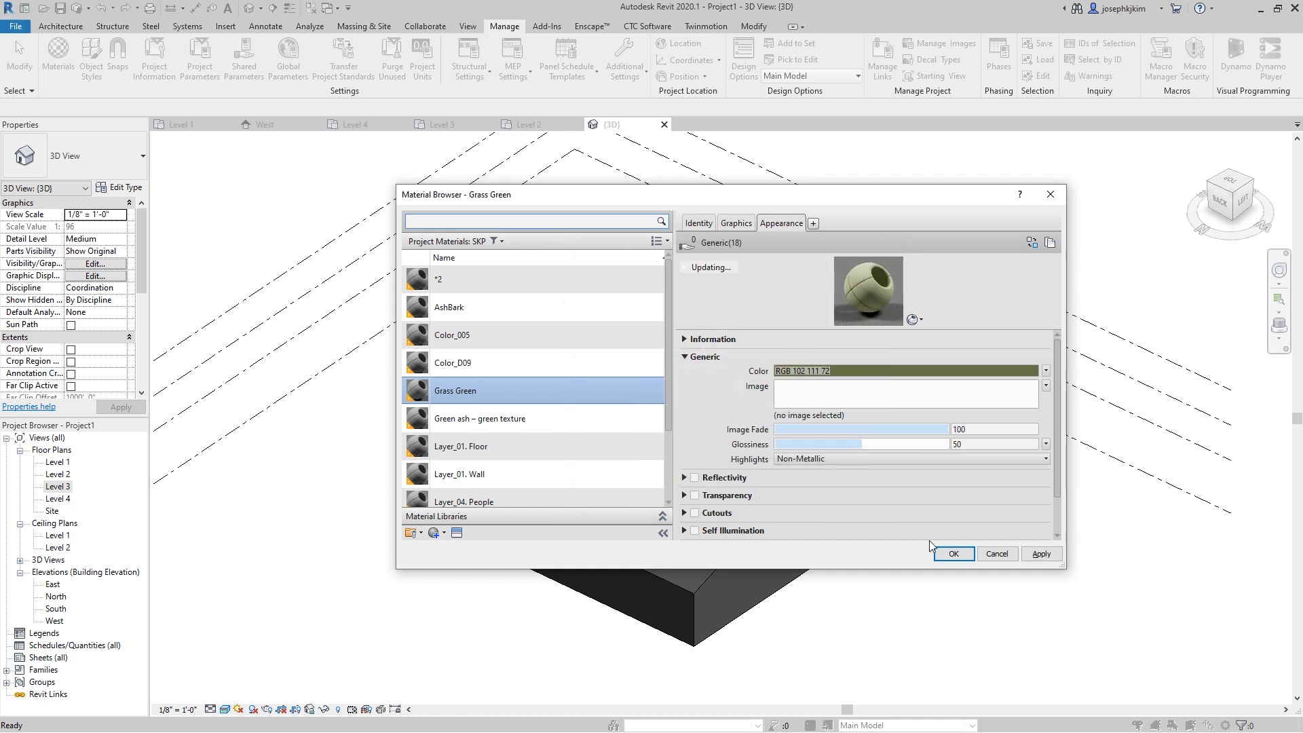
click(954, 554)
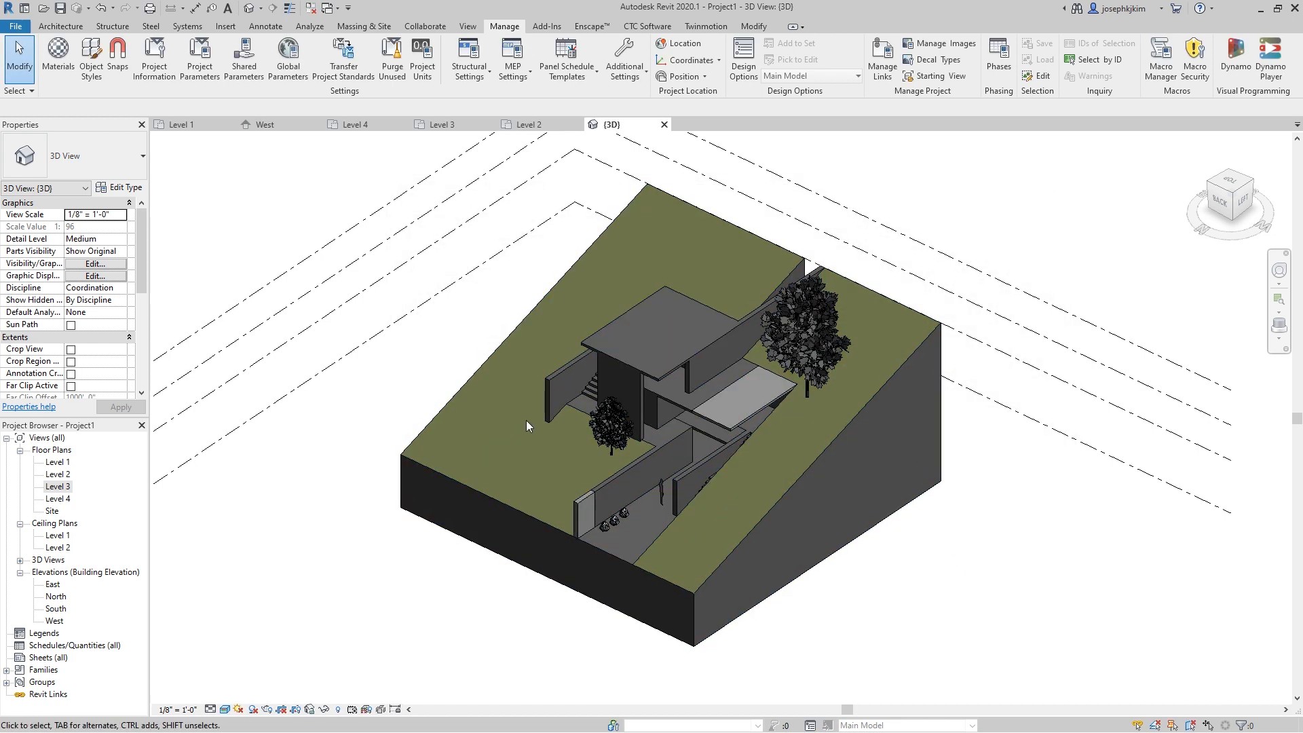
Step: Check how the recolored grass renders in Enscape, and briefly open the SketchUp in-place model for editing back in Revit
key(alt+Tab)
mouse_move(852, 488)
right_down()
mouse_move(860, 359)
mouse_move(834, 261)
mouse_move(820, 461)
mouse_move(835, 482)
right_up()
right_drag(475, 502, 473, 524)
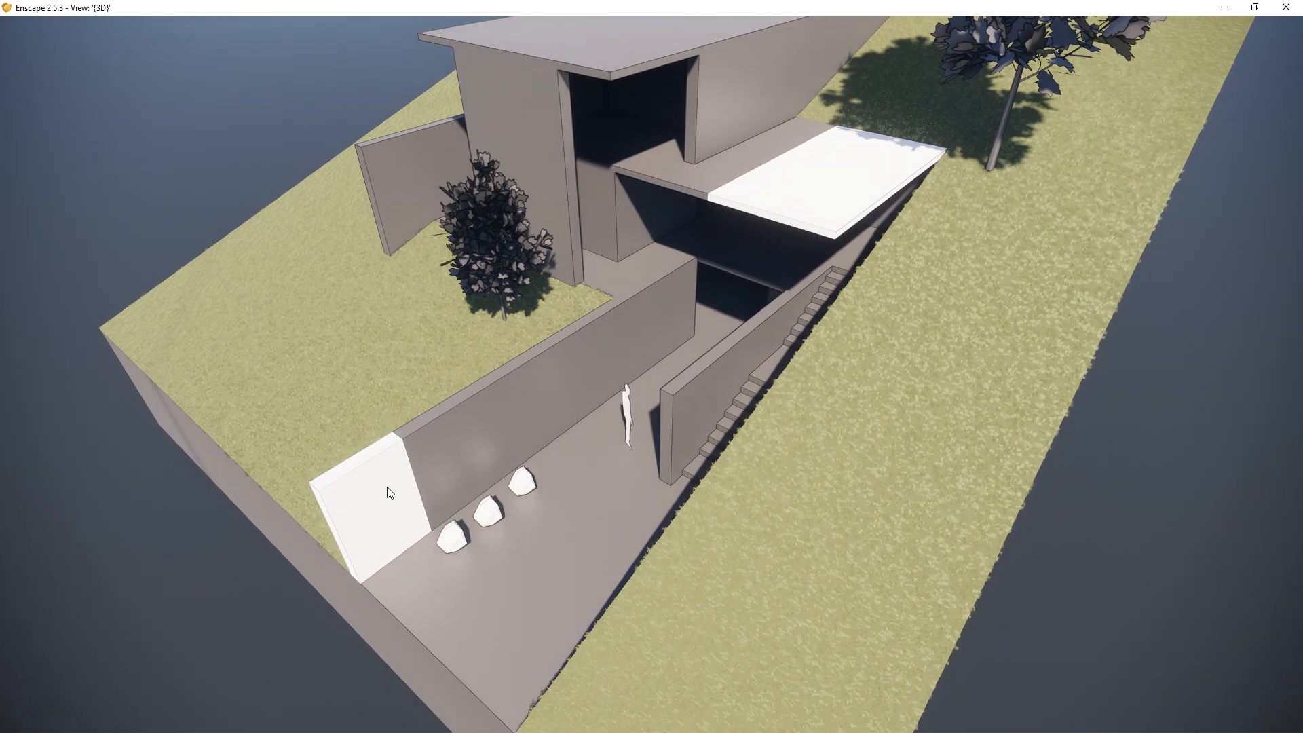
key(alt+Tab)
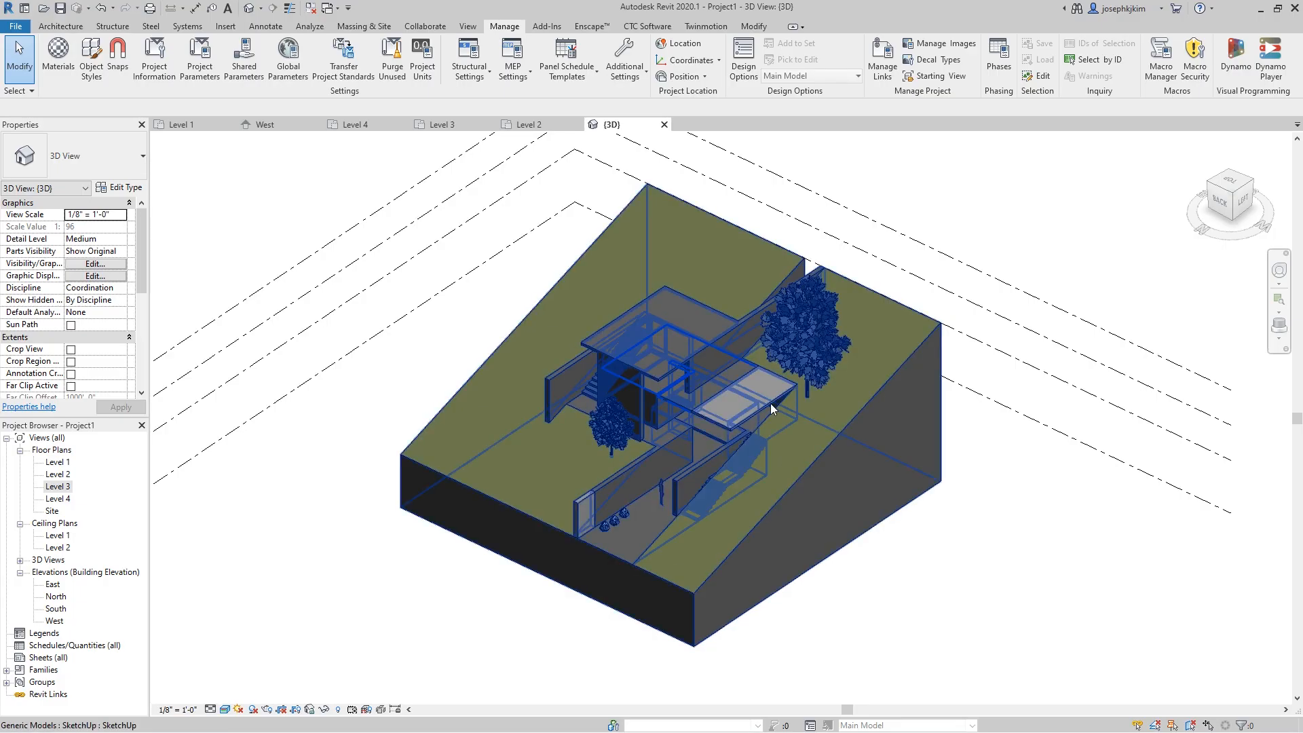
double_click(770, 403)
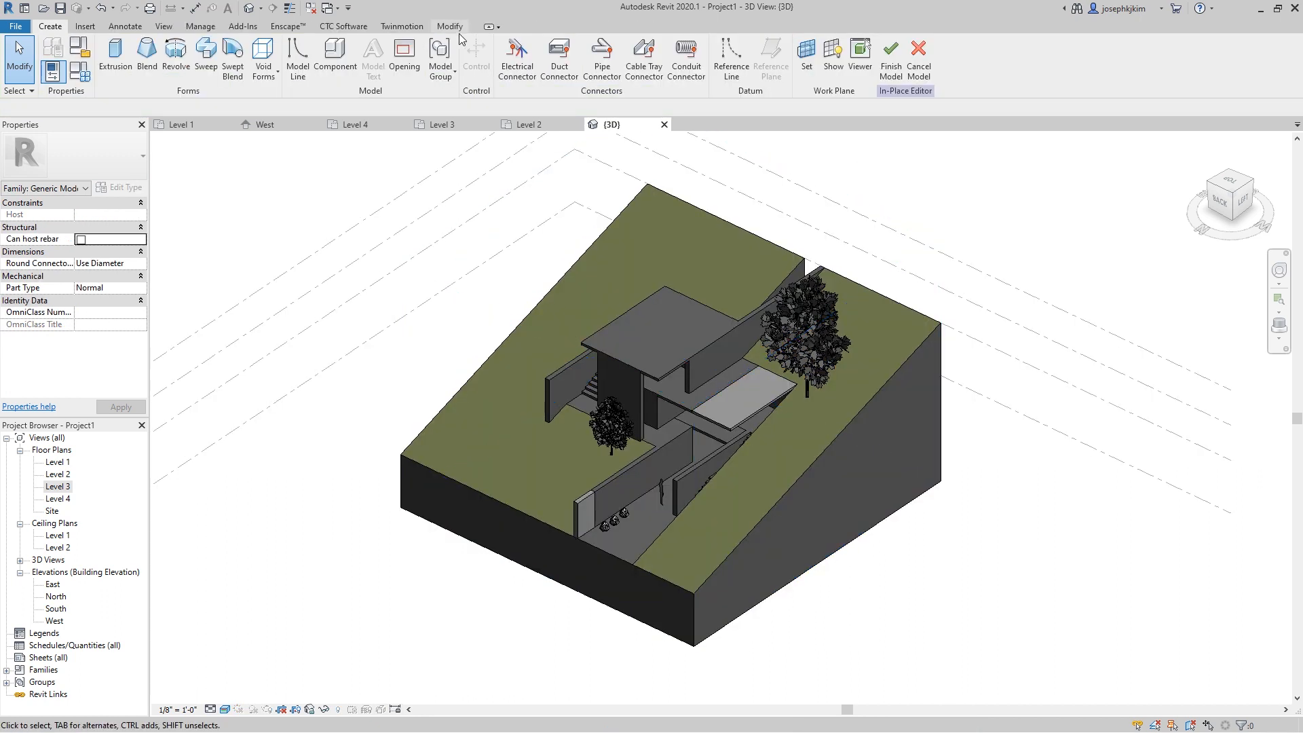
click(917, 59)
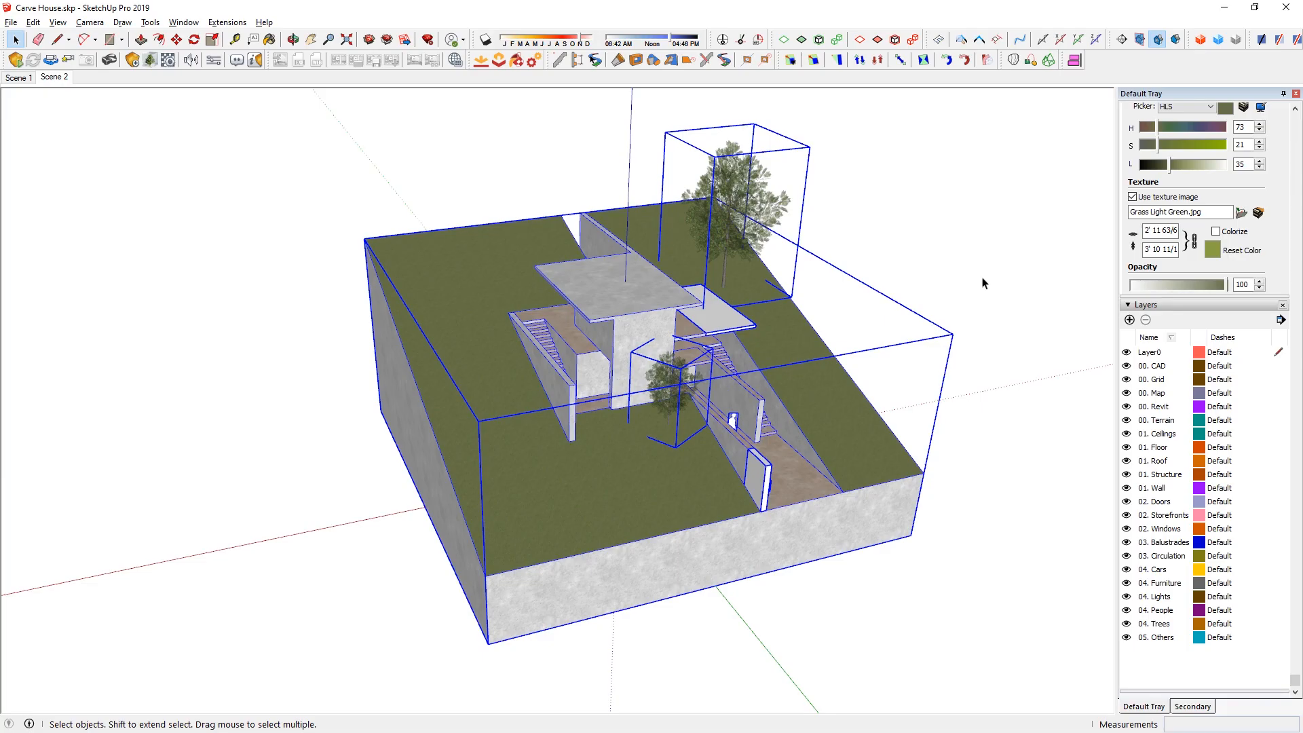
Step: In SketchUp, create a red material named New Slab Color with hue 0, saturation 100 and lightness 59
key(Escape)
middle_drag(746, 446, 795, 428)
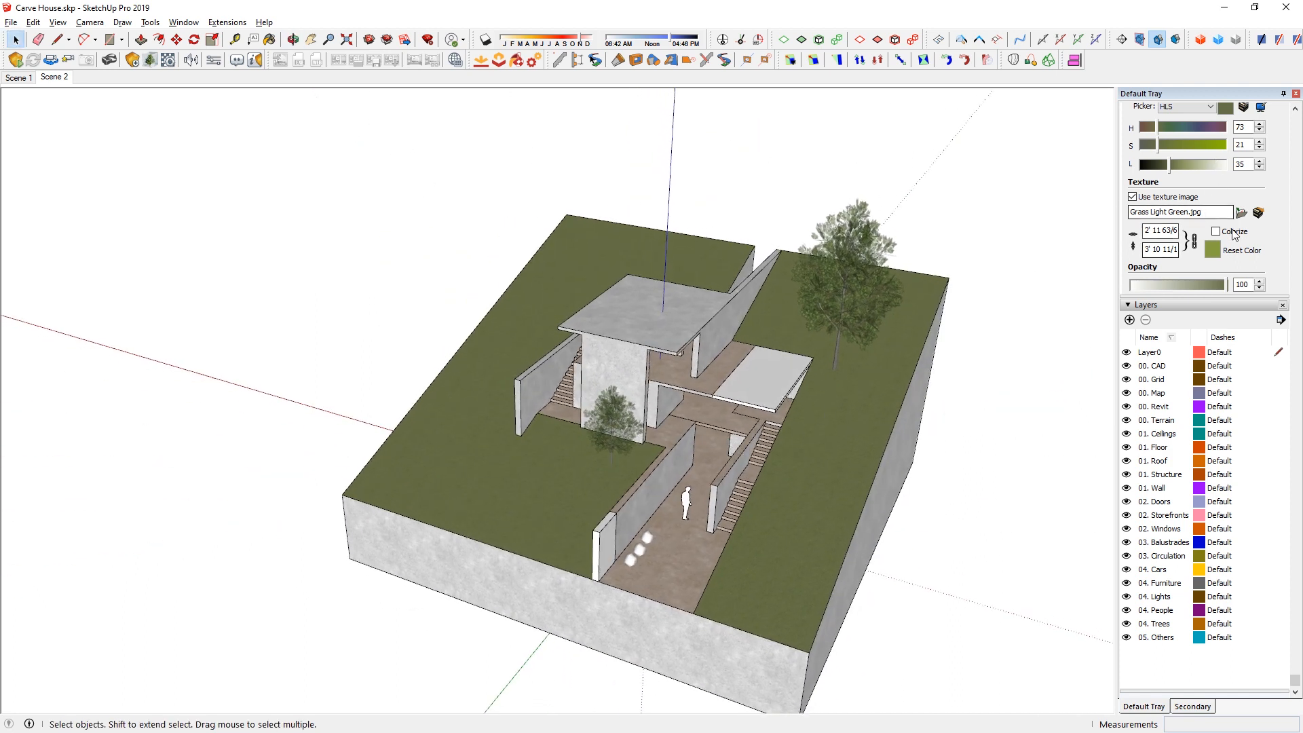
scroll(1233, 234, up, 3)
click(1280, 272)
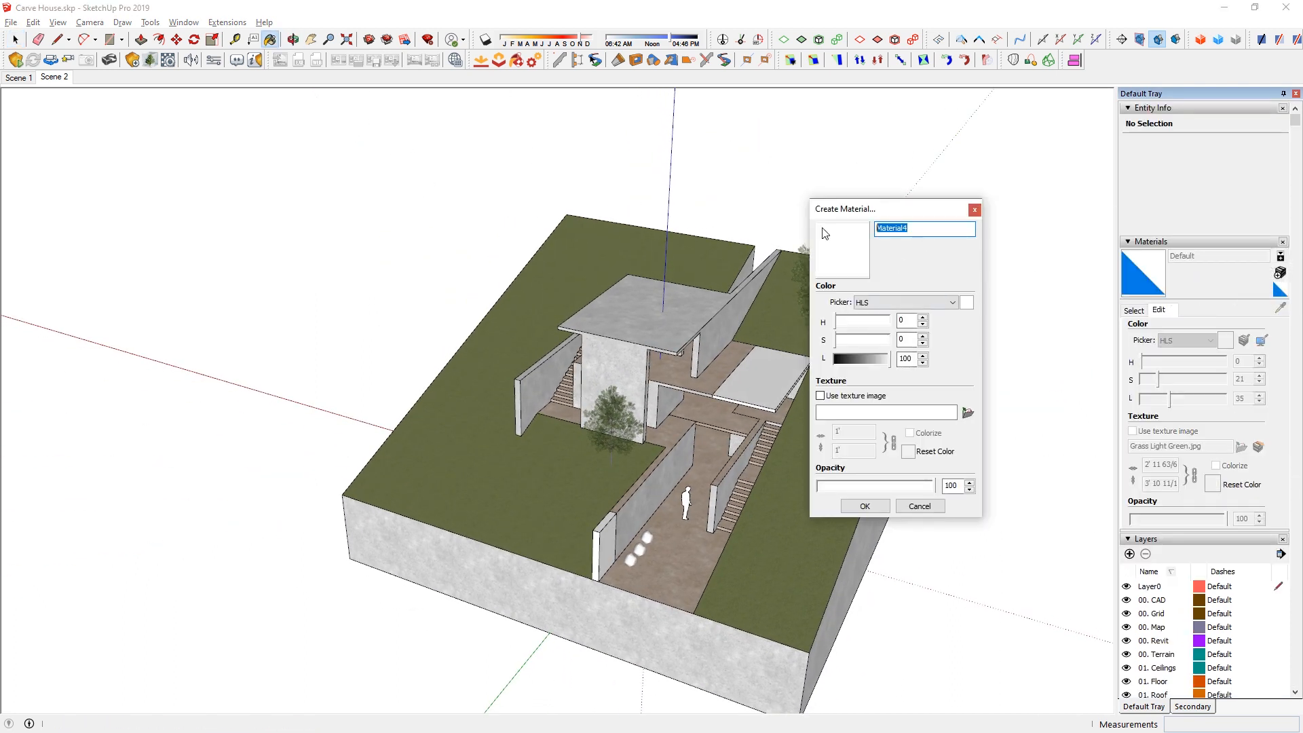
drag(838, 358, 868, 360)
click(877, 506)
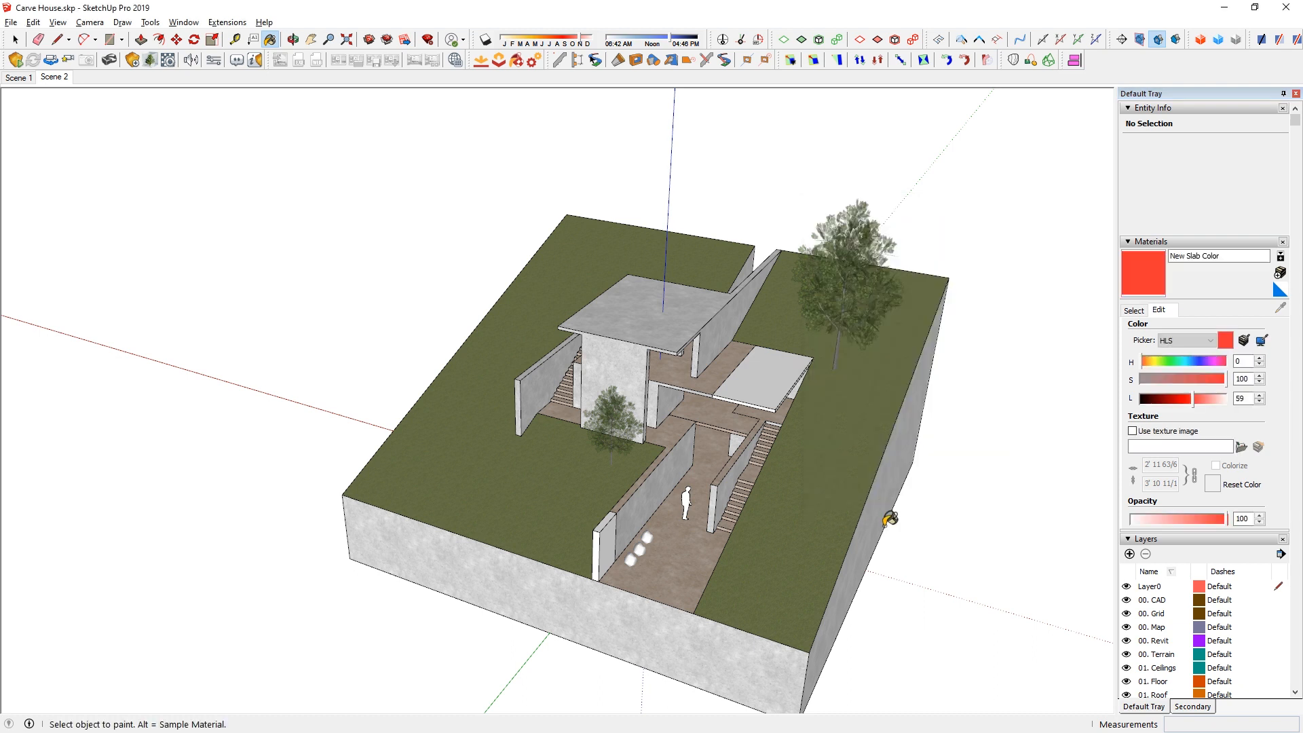
Step: Paint the white projecting slab and the white end piece of the entry wall with New Slab Color
click(739, 382)
click(604, 535)
key(space)
mouse_move(607, 531)
middle_down()
mouse_move(945, 518)
mouse_move(836, 564)
mouse_move(730, 422)
middle_up()
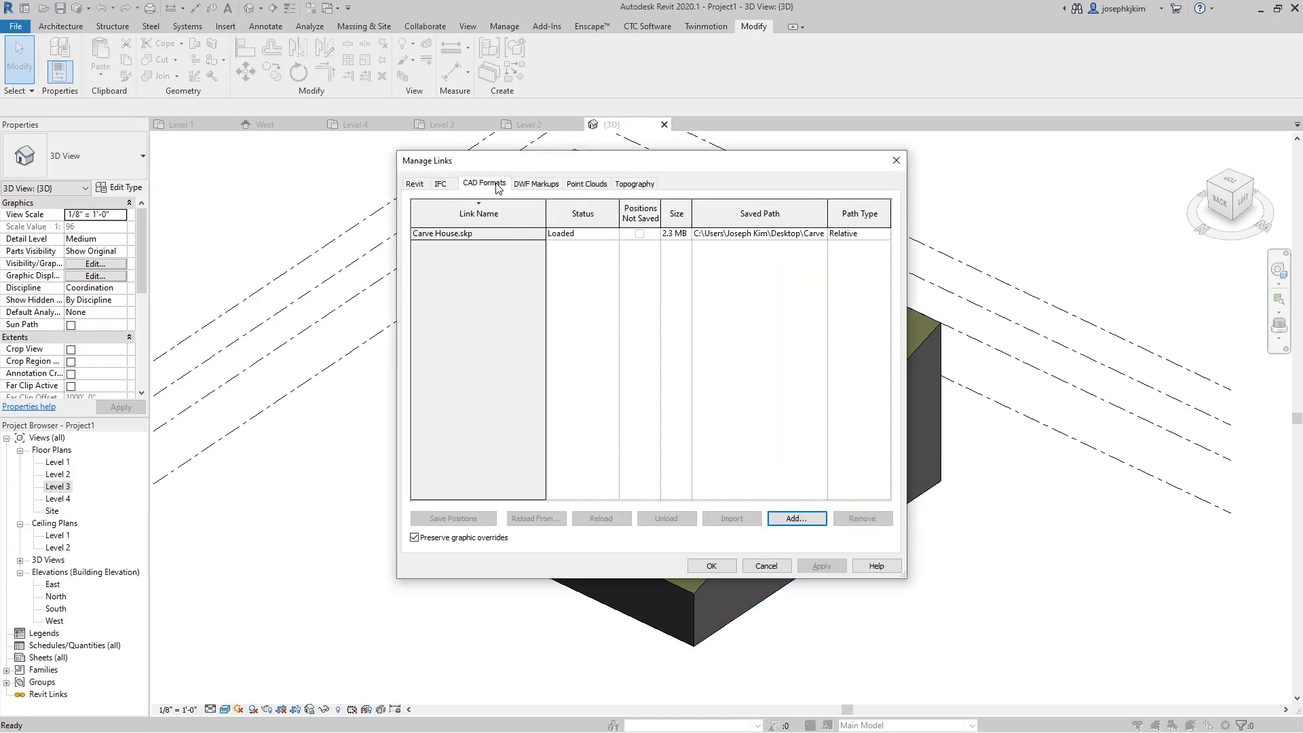
Step: Reload the Carve House.skp link in Revit and open the SketchUp in-place model for editing
click(482, 237)
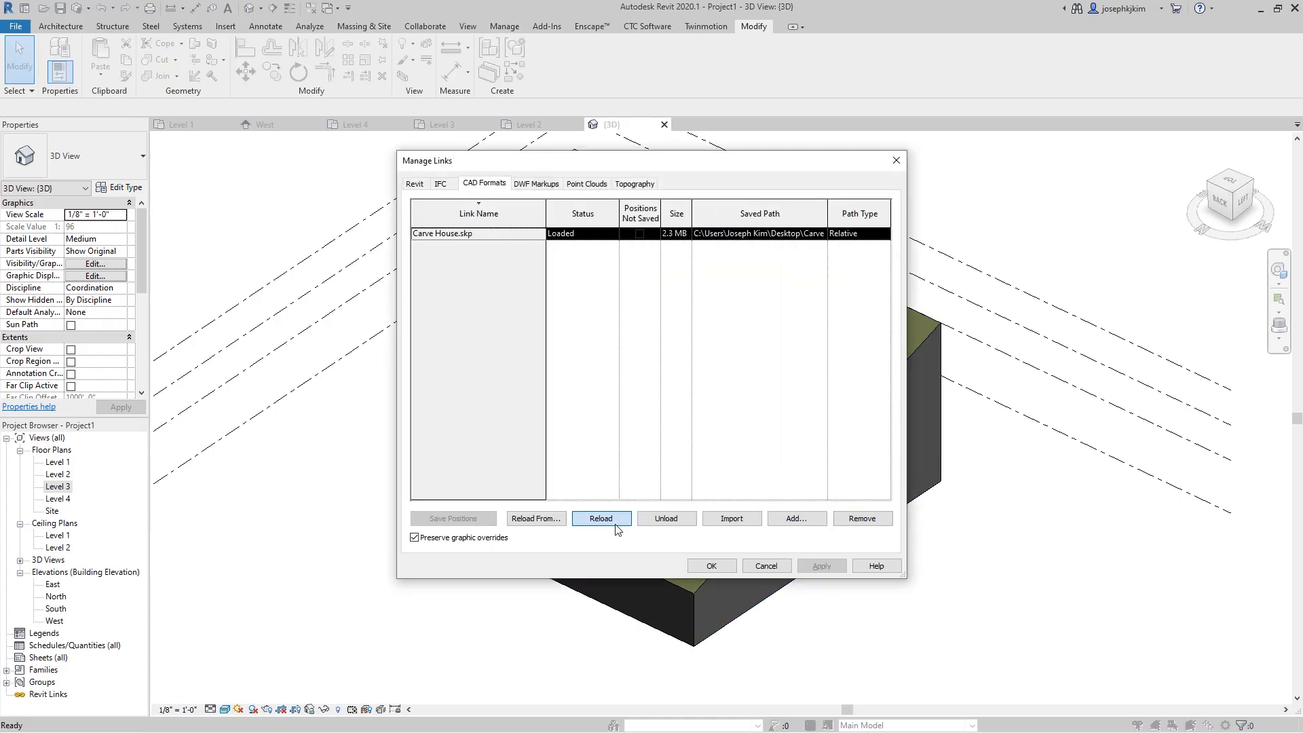
click(709, 558)
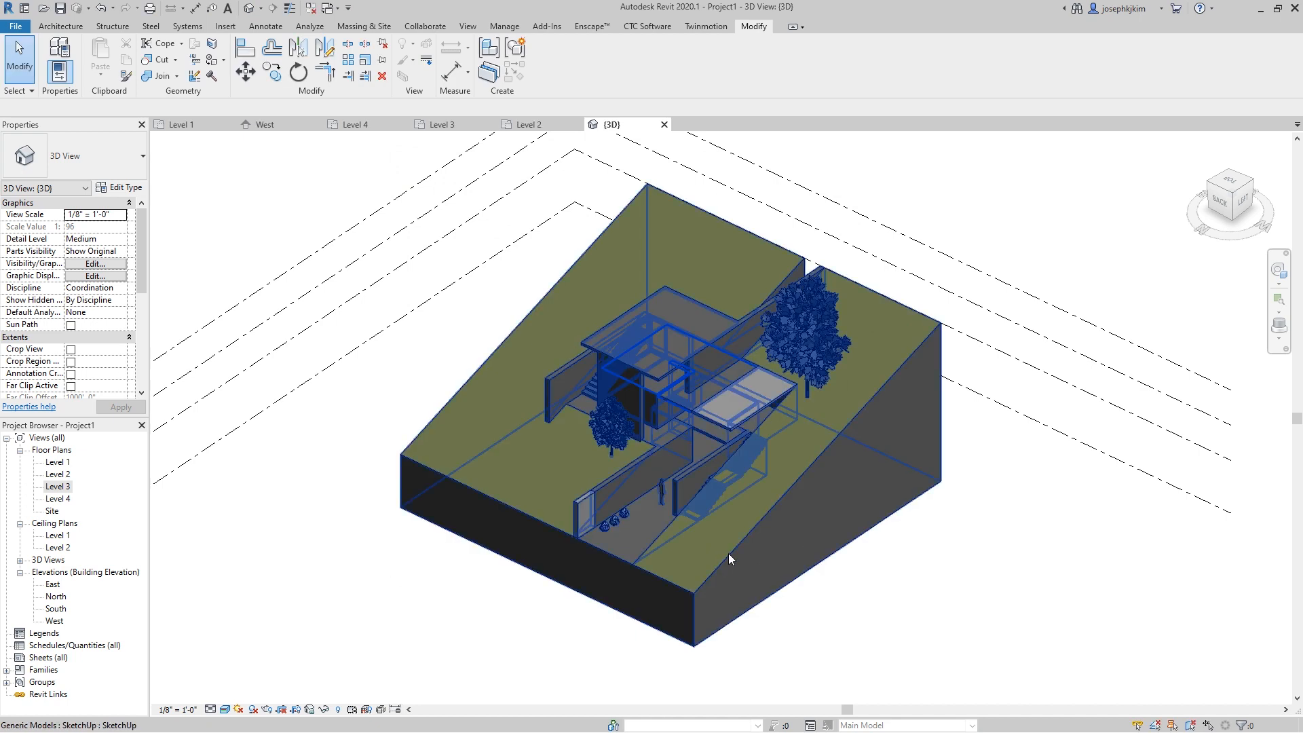
double_click(727, 552)
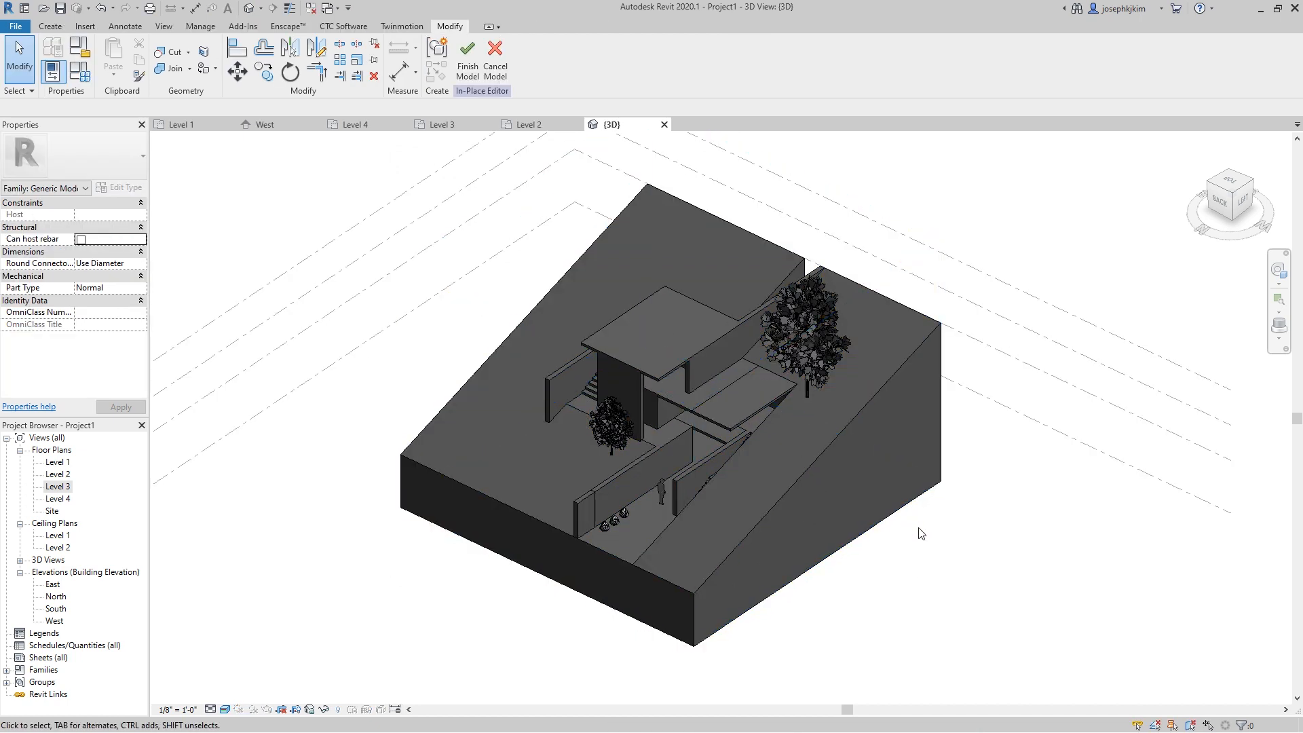
Step: Check the reloaded model's colors in the Shaded visual style, restore Realistic and finish the in-place model
click(224, 709)
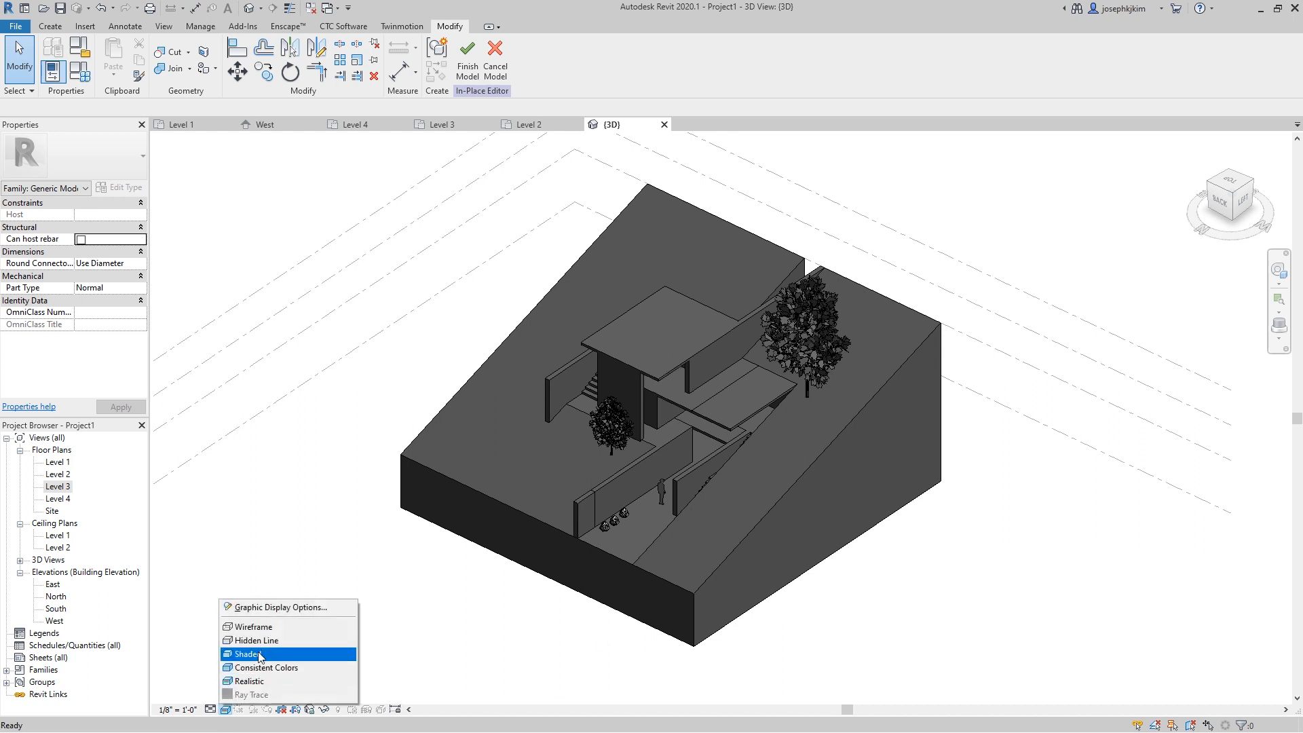
click(339, 656)
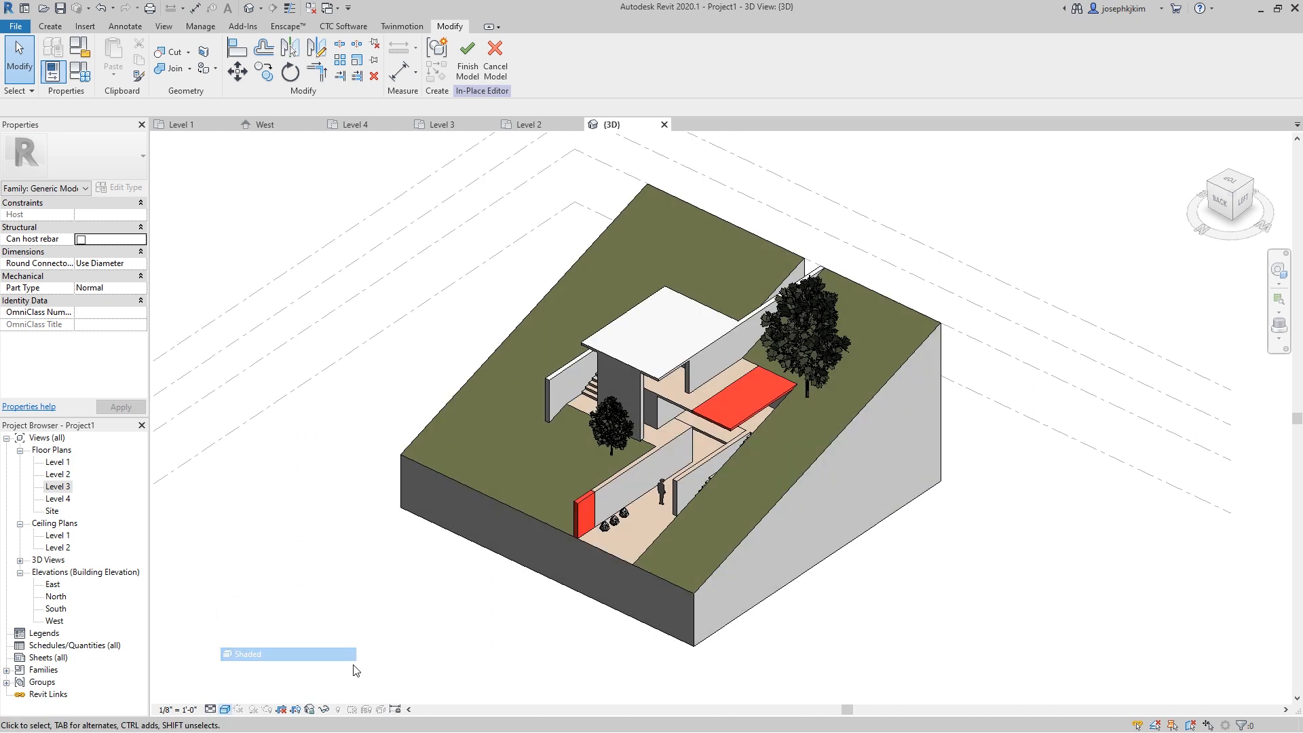
click(225, 709)
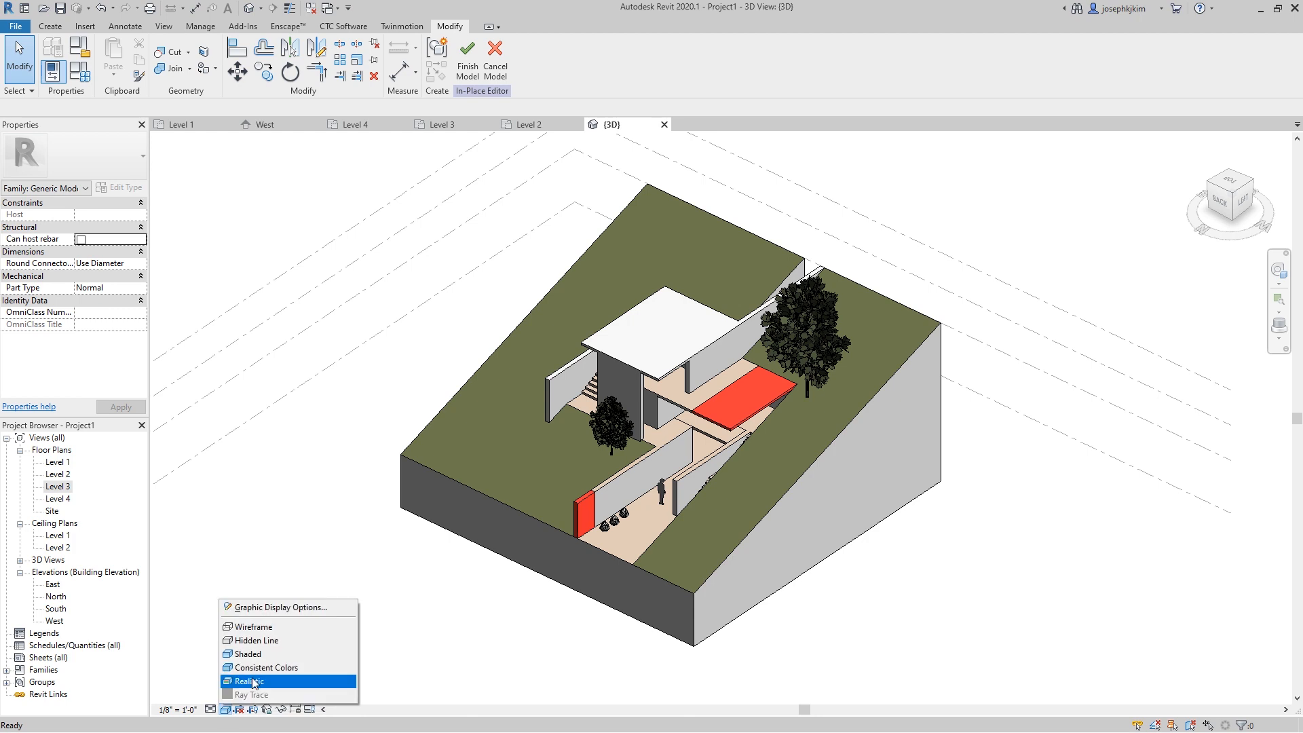
click(272, 640)
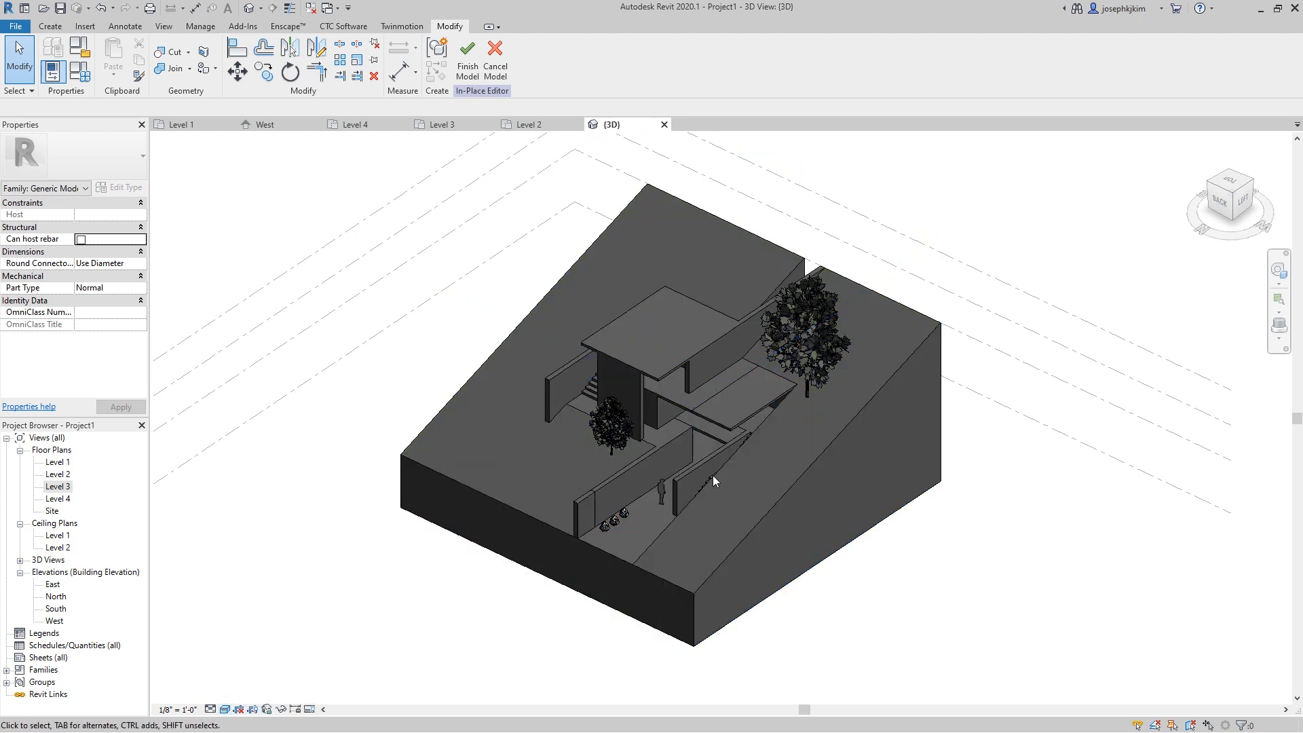
click(471, 49)
Step: Filter the Material Browser to the SKP class and compare Grass Green with its duplicate Grass Green (2)
click(504, 26)
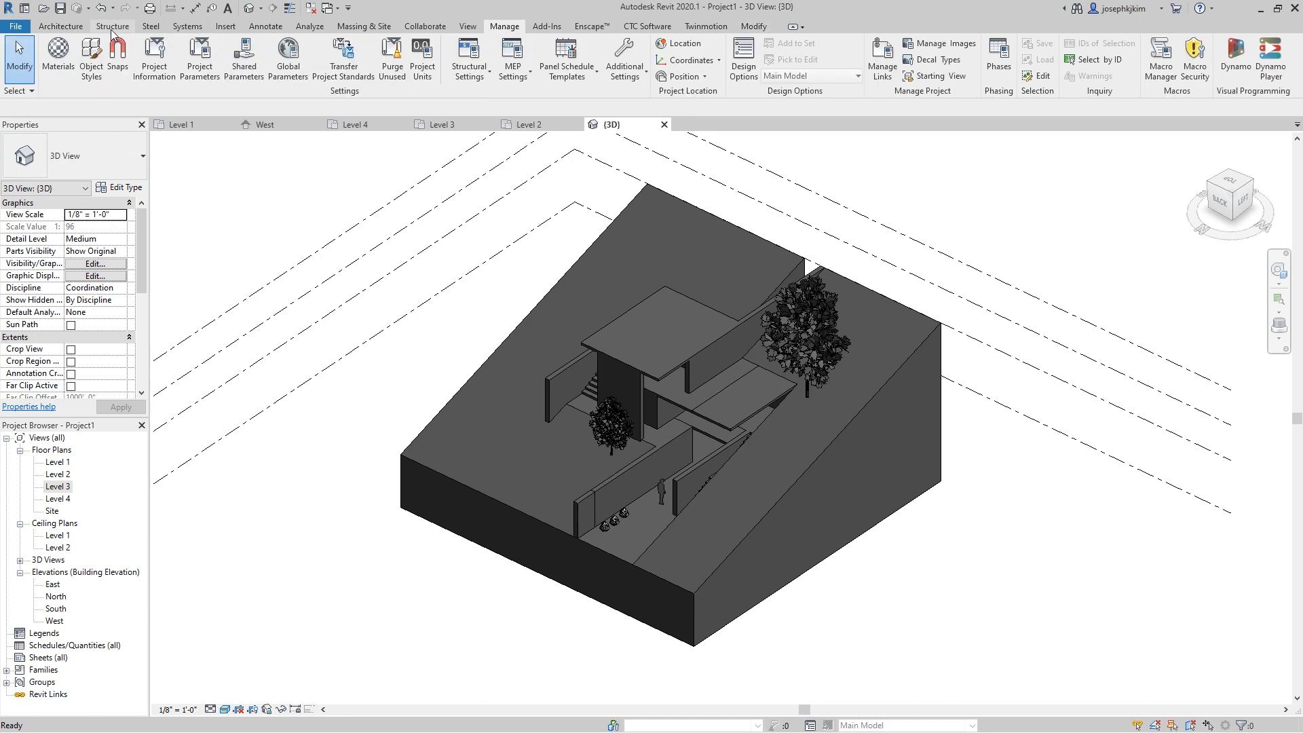
click(58, 58)
click(491, 241)
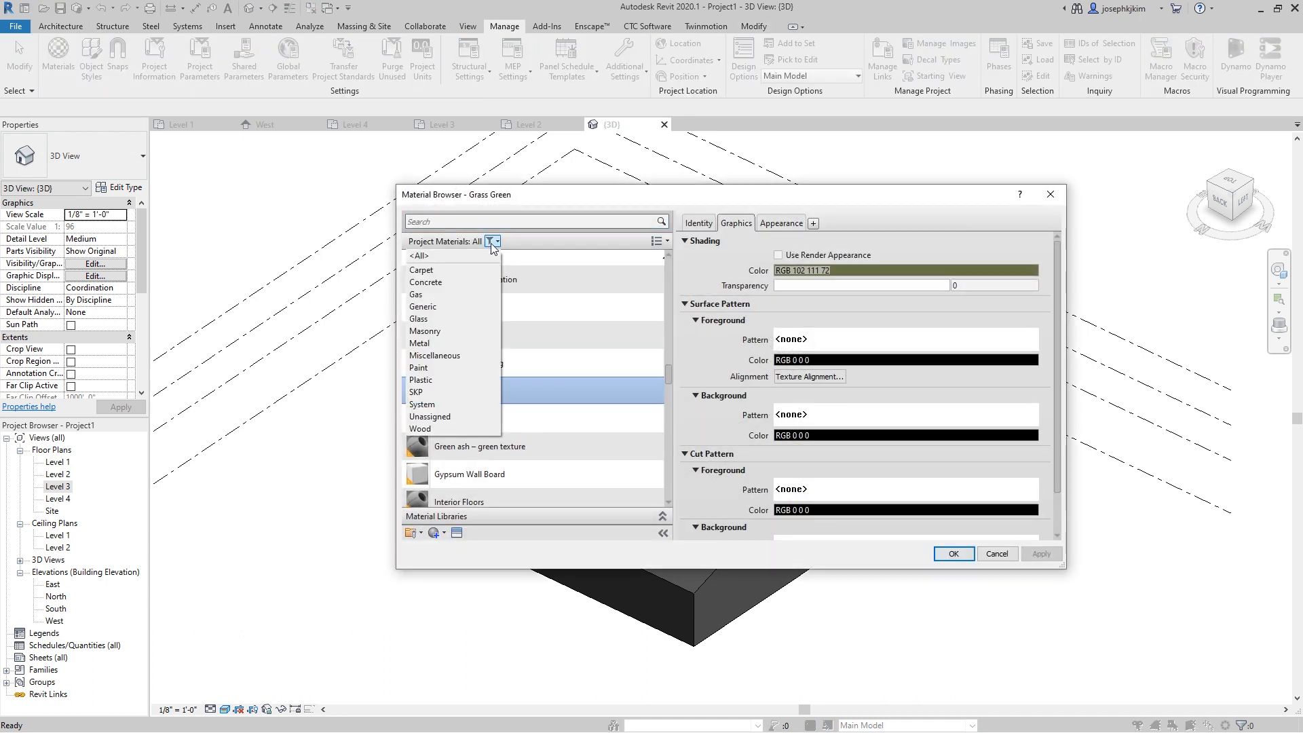
click(419, 392)
scroll(526, 353, up, 3)
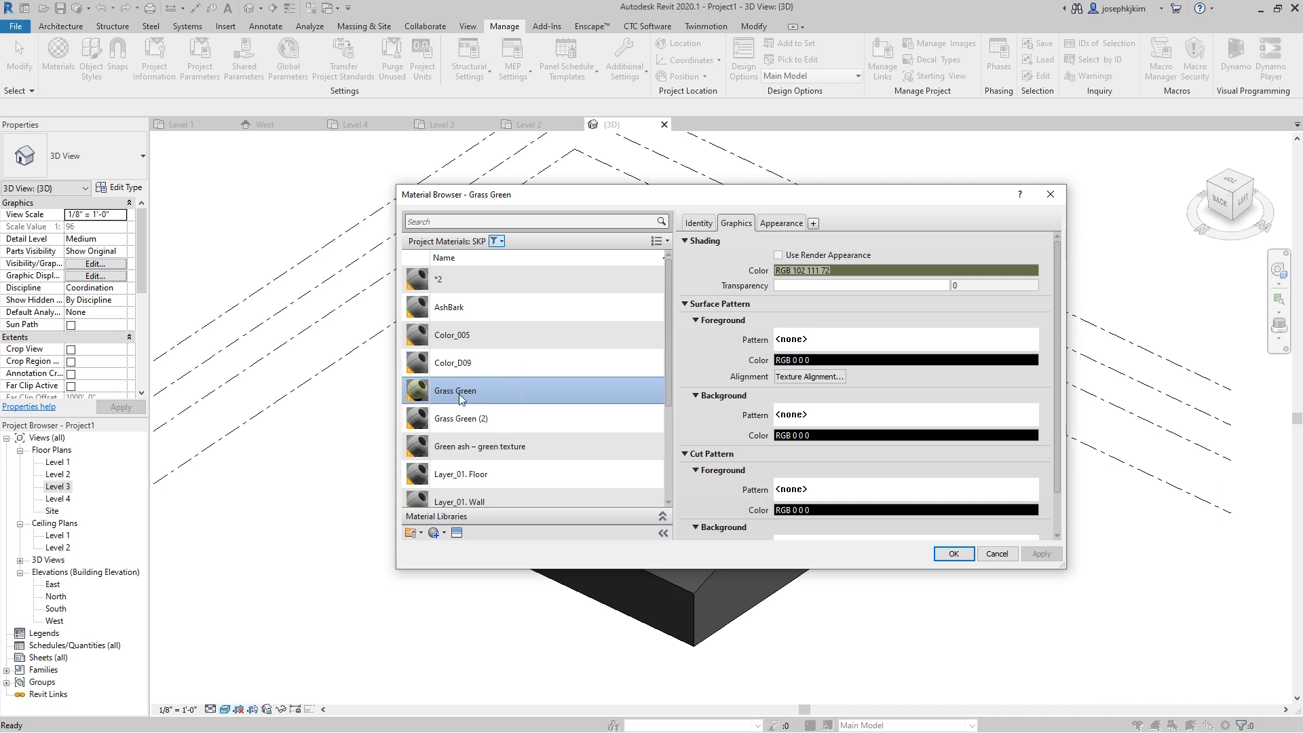
click(475, 419)
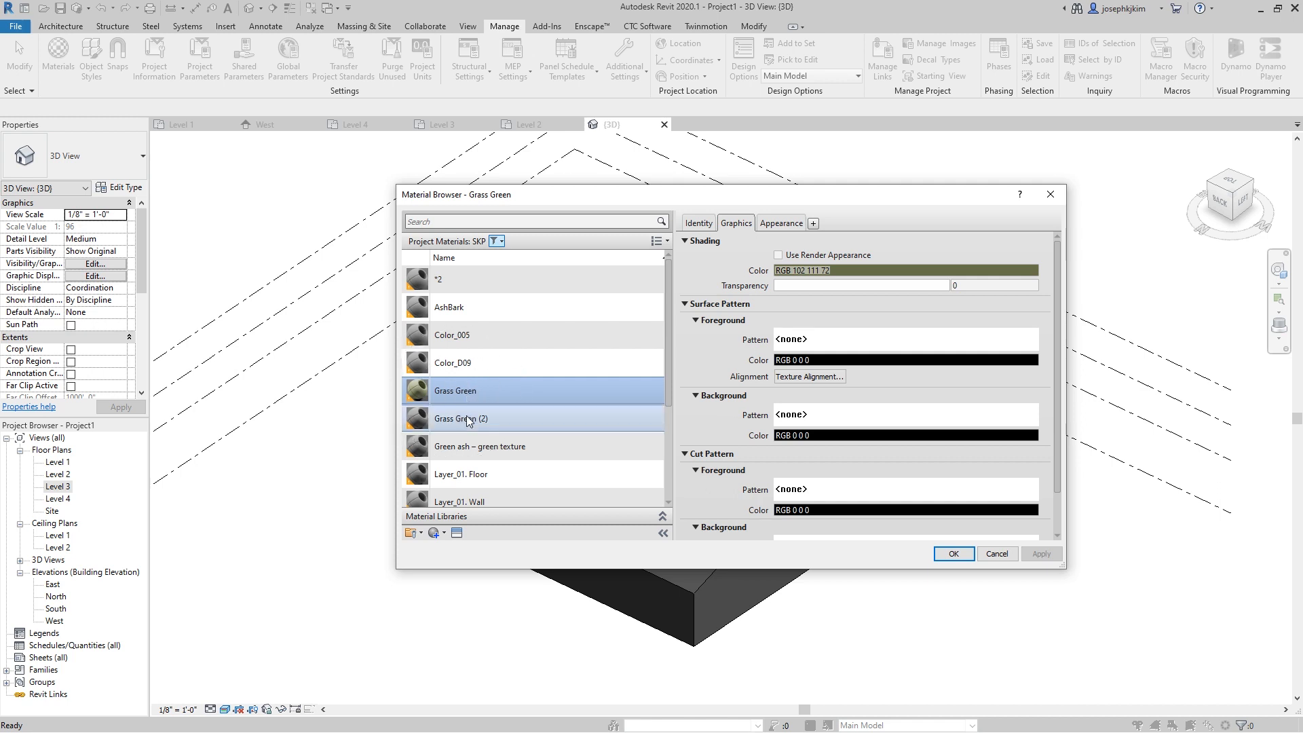